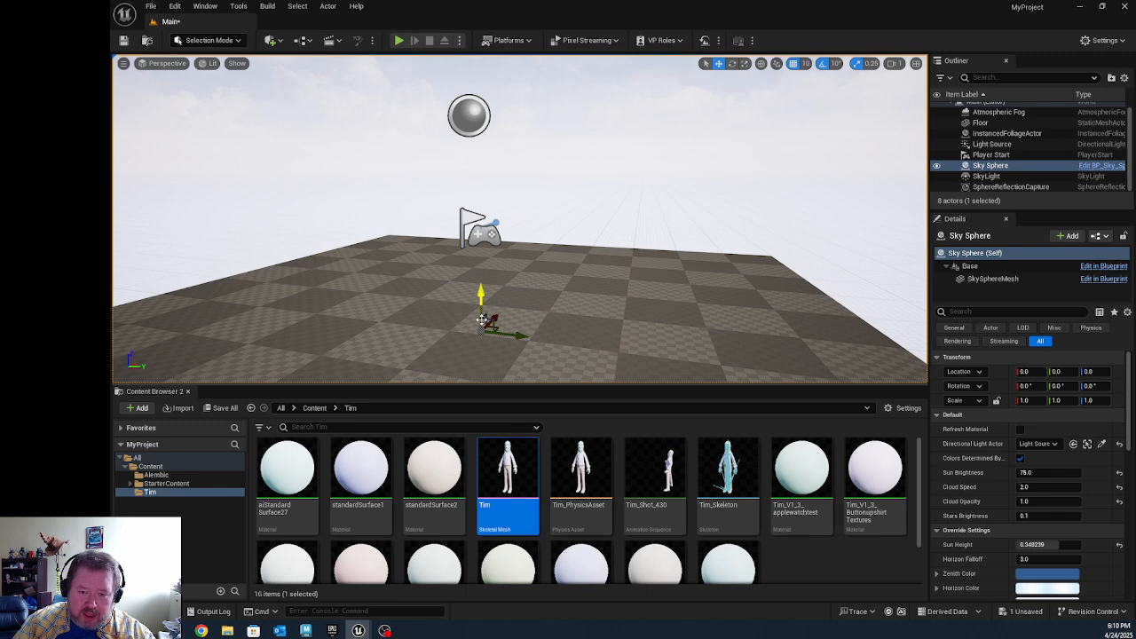
Step: Undo the last move of elements in the Main level
key("ctrl+z")
scroll(563, 258, "down", 2)
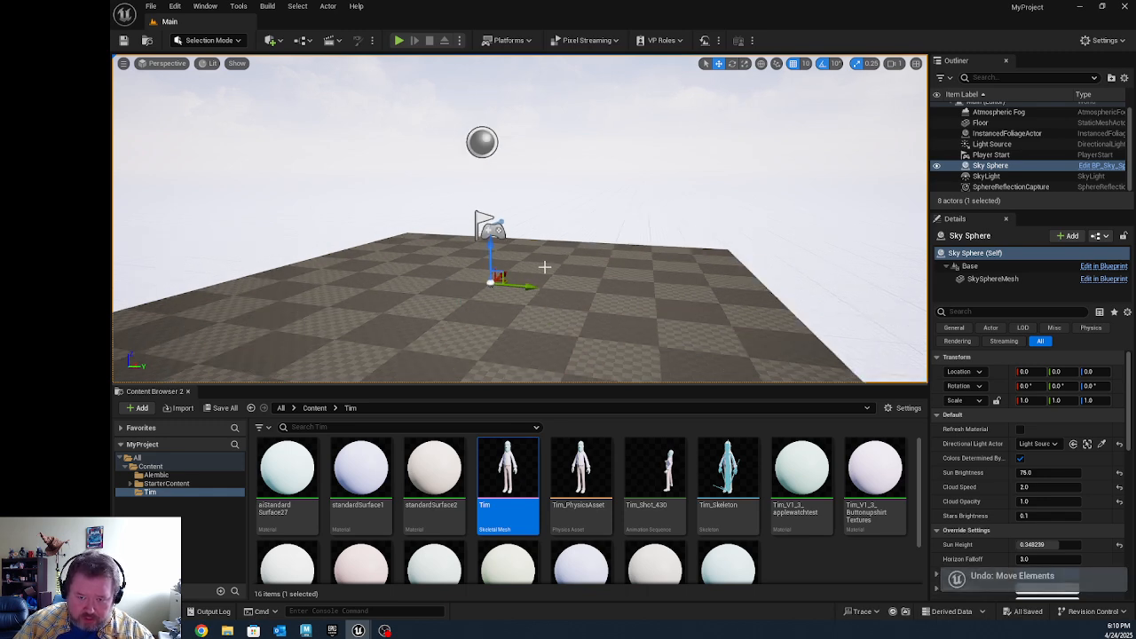
mouse_move(541, 277)
right_mouse_down()
mouse_move(483, 293)
mouse_move(545, 280)
right_mouse_up()
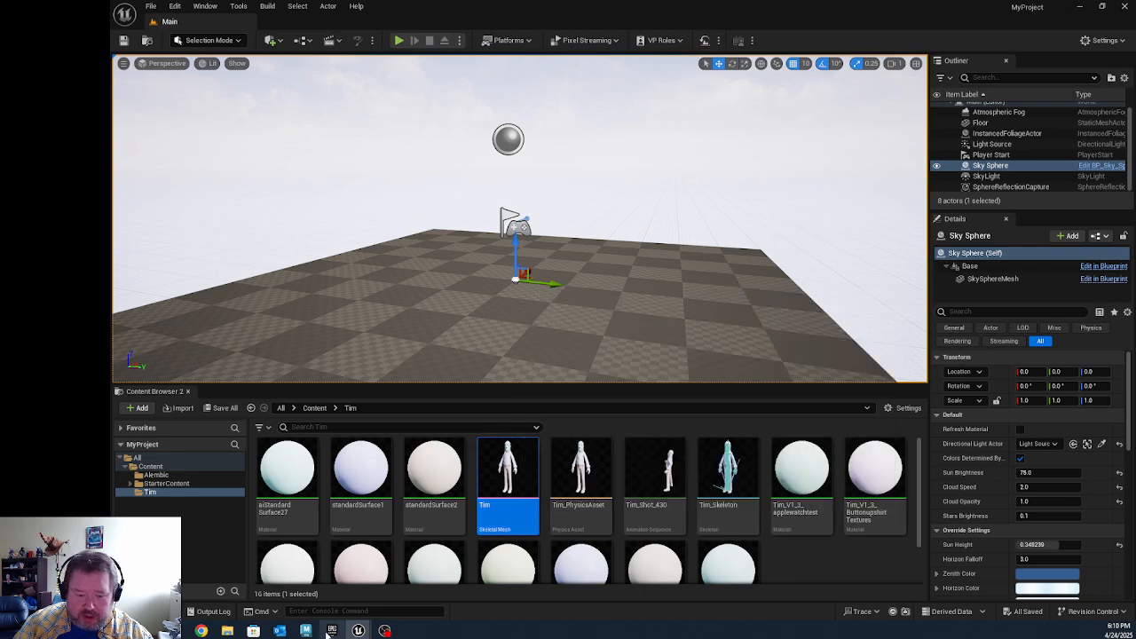
Step: Switch to Maya and play back the Shot_430_Anim scene to review the character animation
left_click(306, 630)
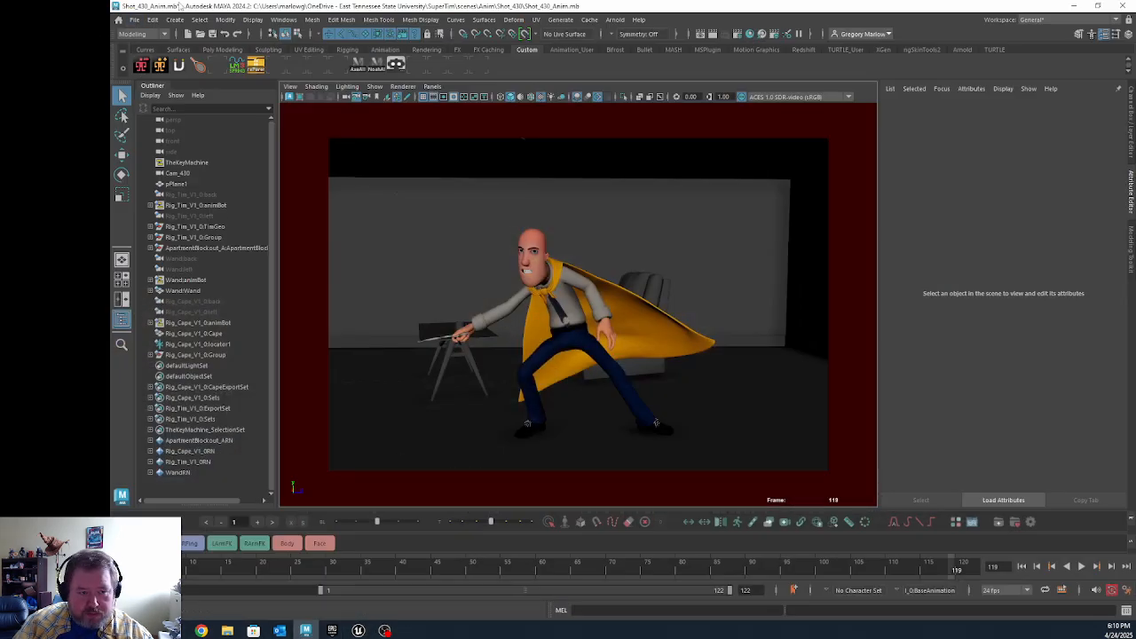
left_click(134, 20)
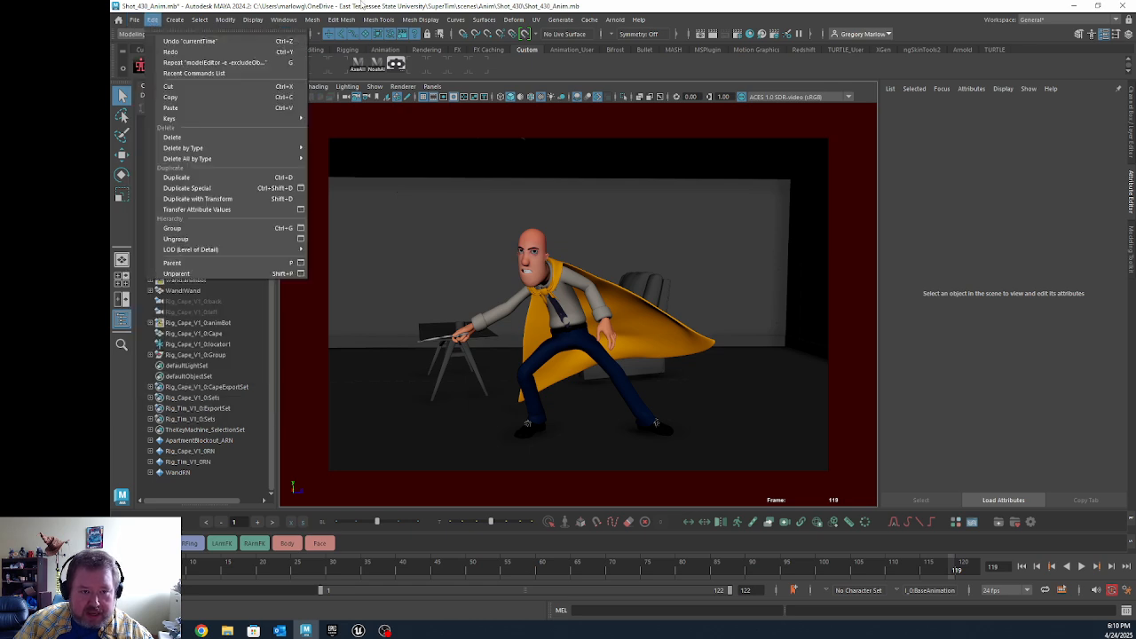
left_click(363, 6)
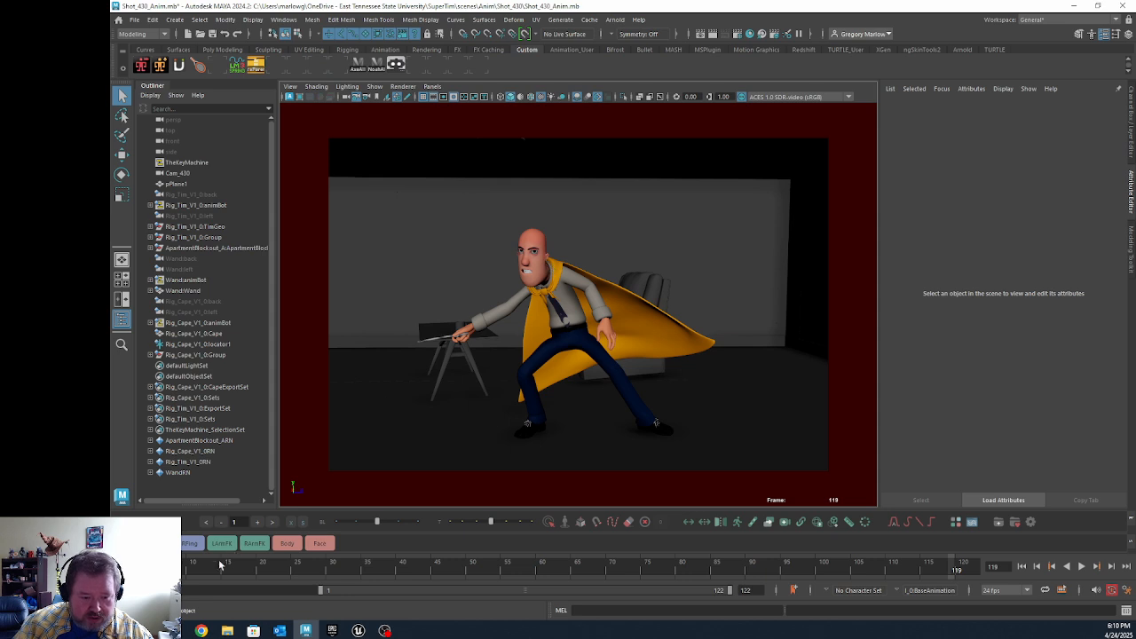
left_click(1081, 565)
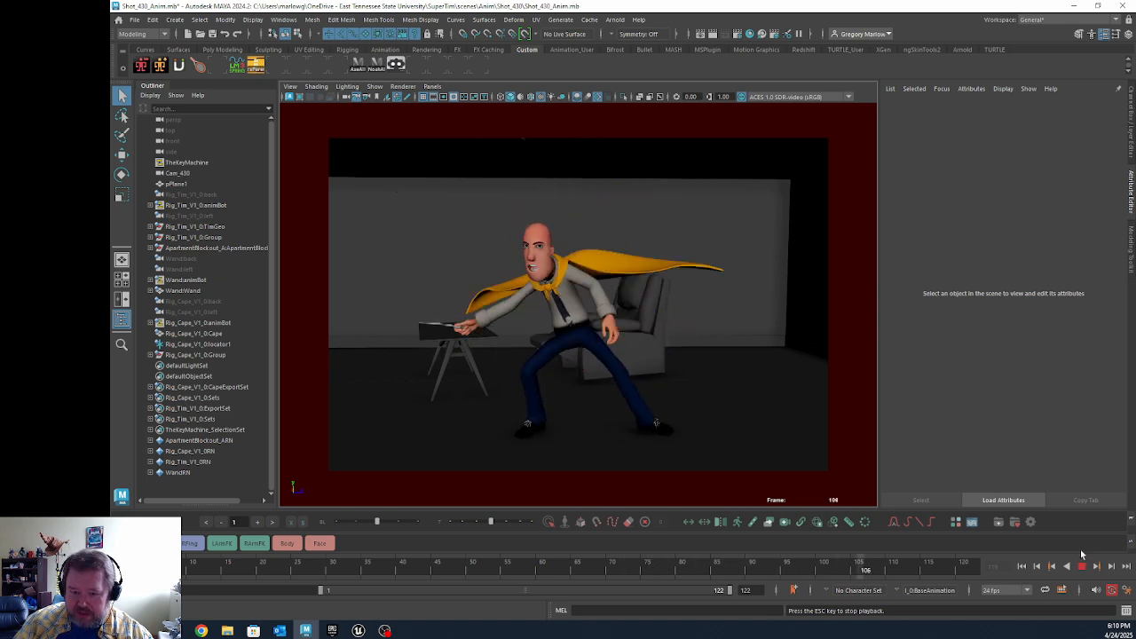
left_click(1081, 565)
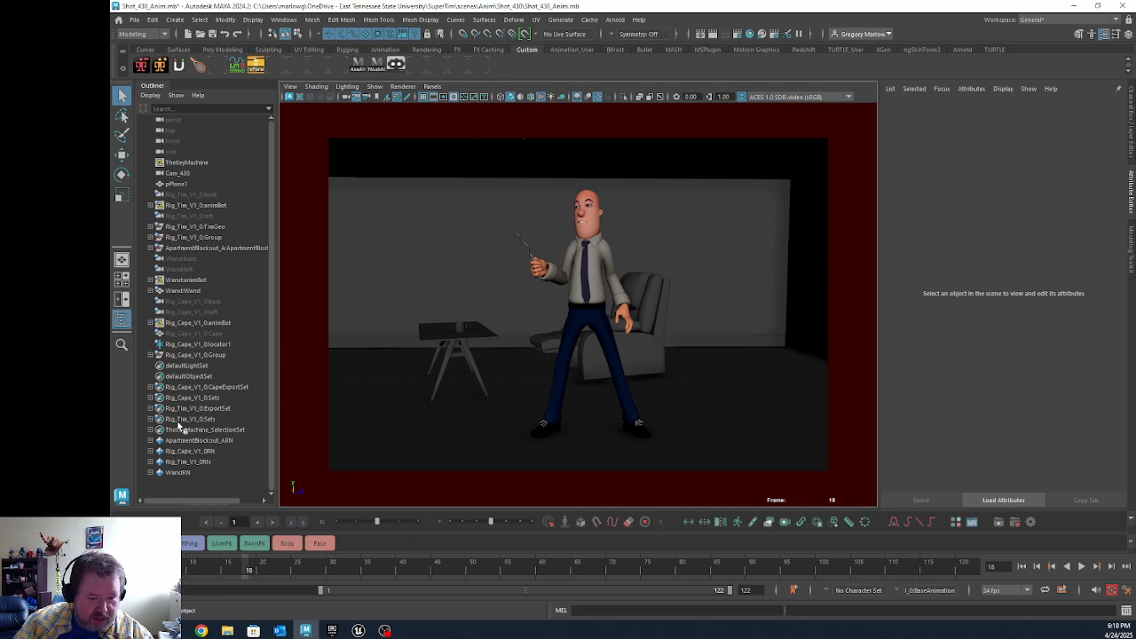
Step: Expand Rig_Tim_V1_0:ExportSet and select all its members, from the ToesEnd_L joint through the RHand mesh
left_click(151, 409)
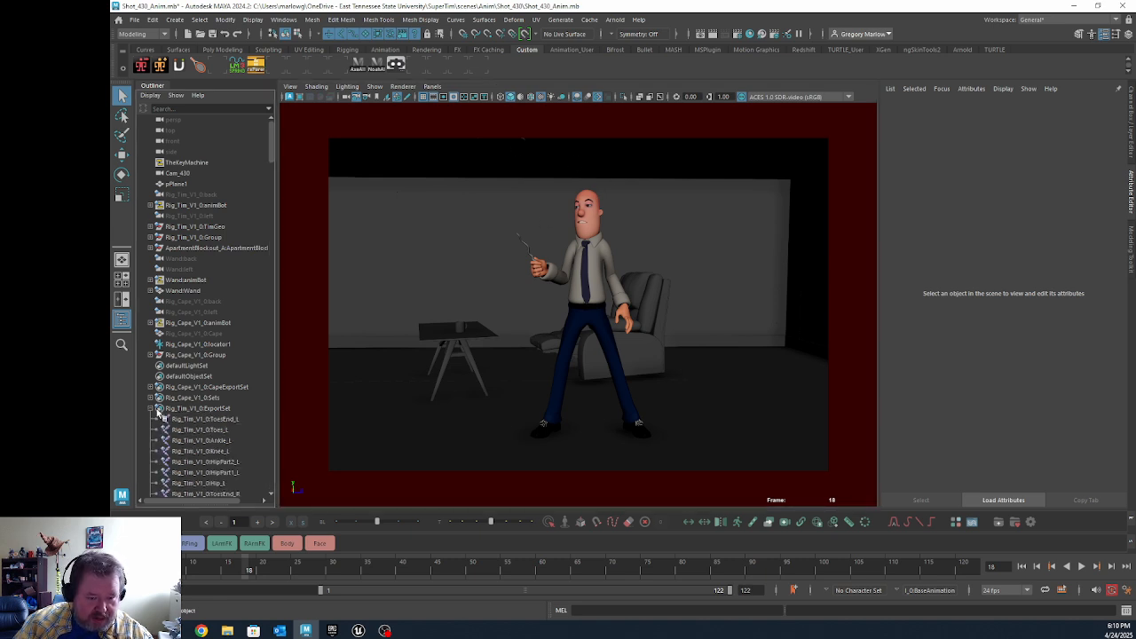
left_click(211, 422)
scroll(223, 443, "down", 20)
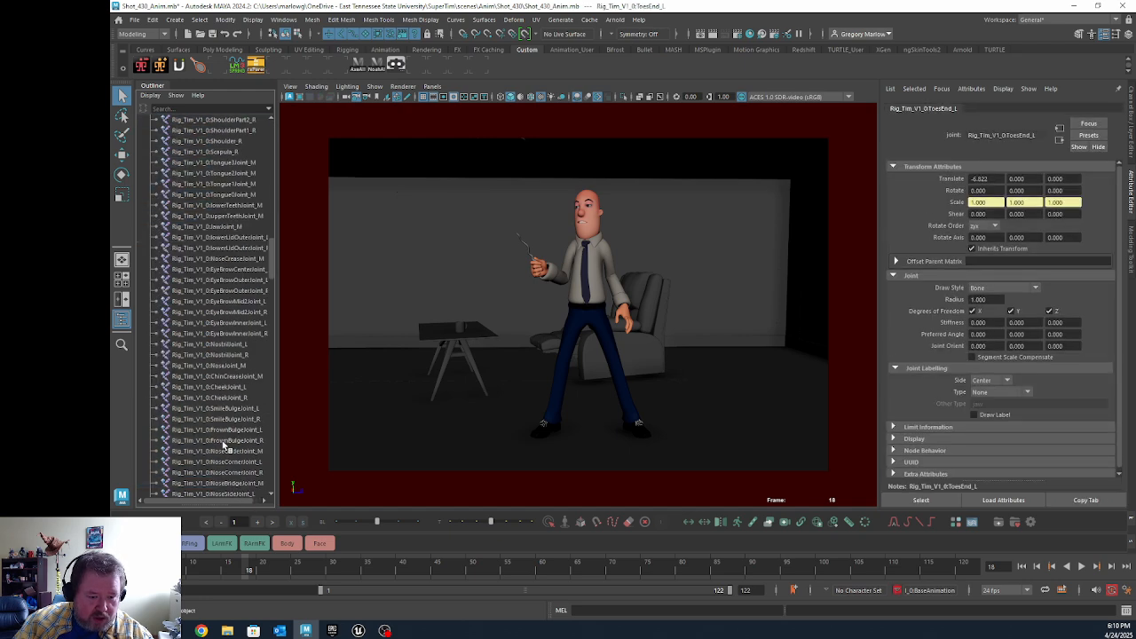
scroll(222, 440, "down", 15)
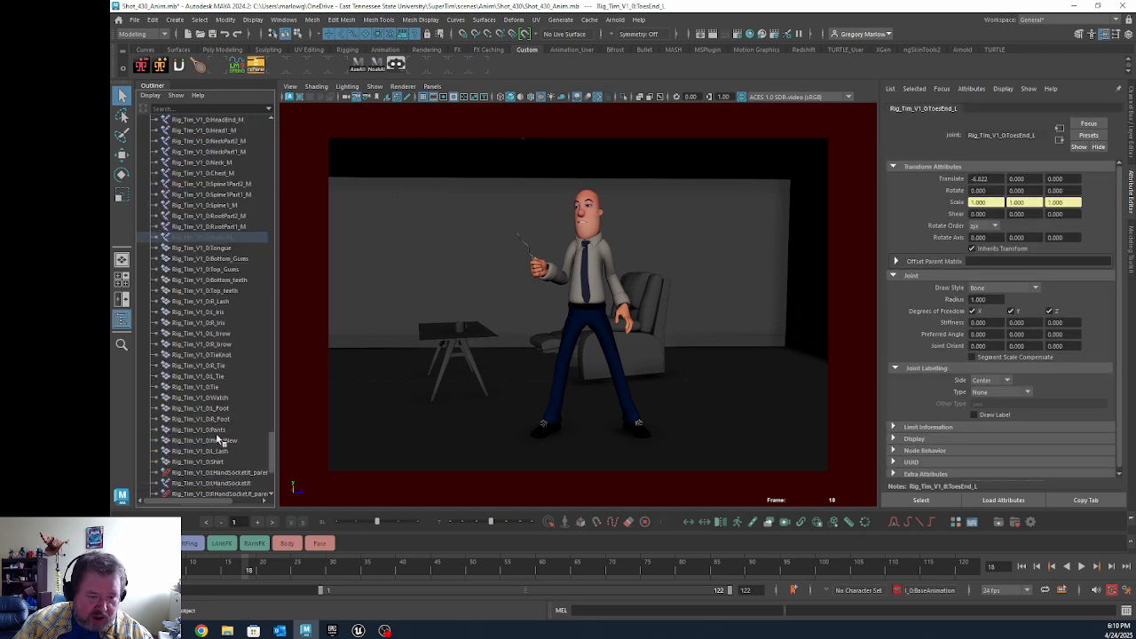
scroll(215, 429, "down", 5)
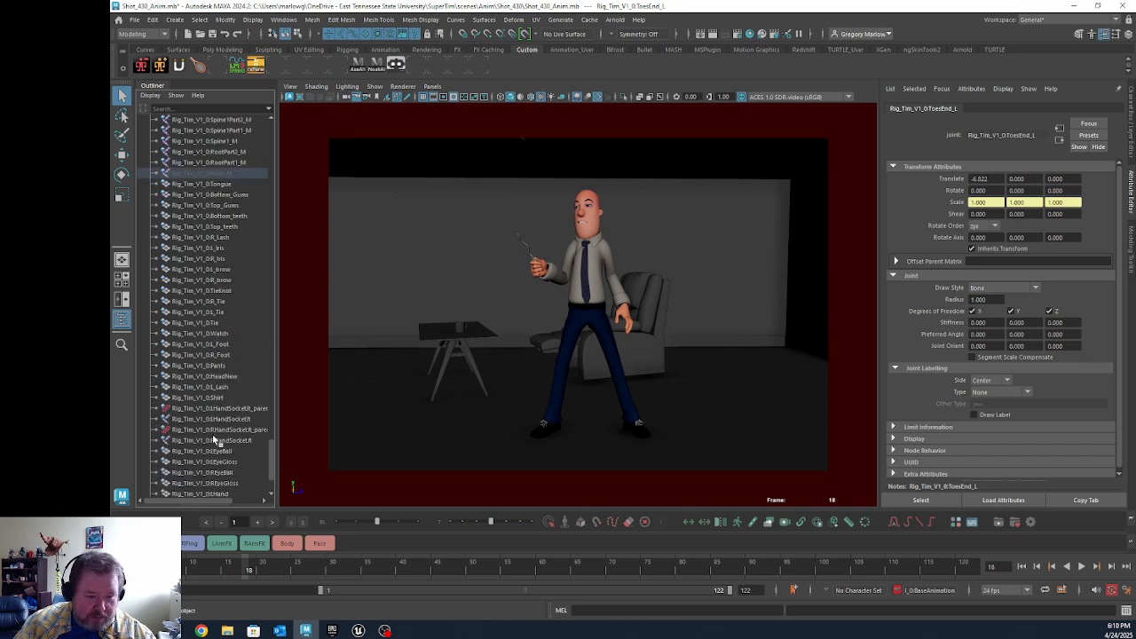
left_click(218, 420, "shift")
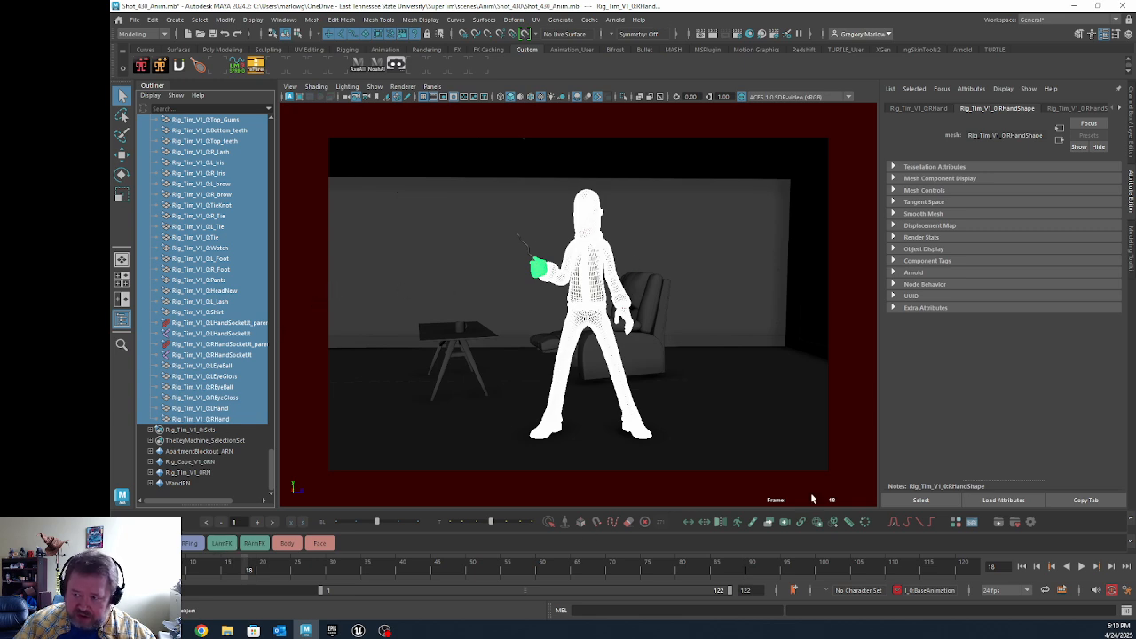
Step: Review the animation clip export settings in the Game Exporter, then close it without exporting
left_click(134, 19)
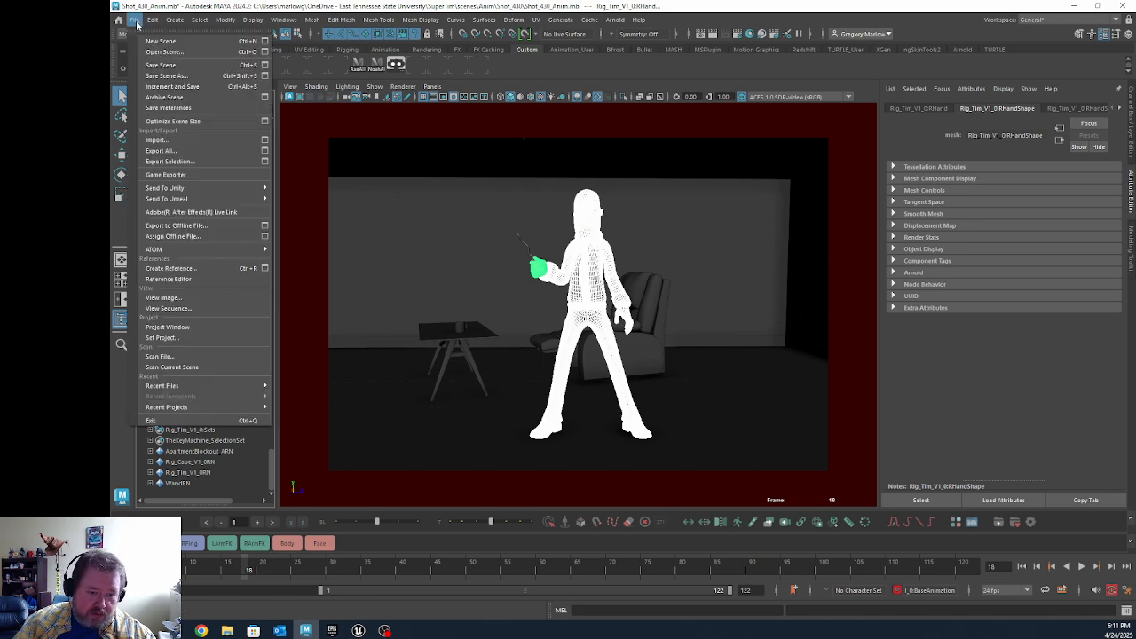
left_click(191, 174)
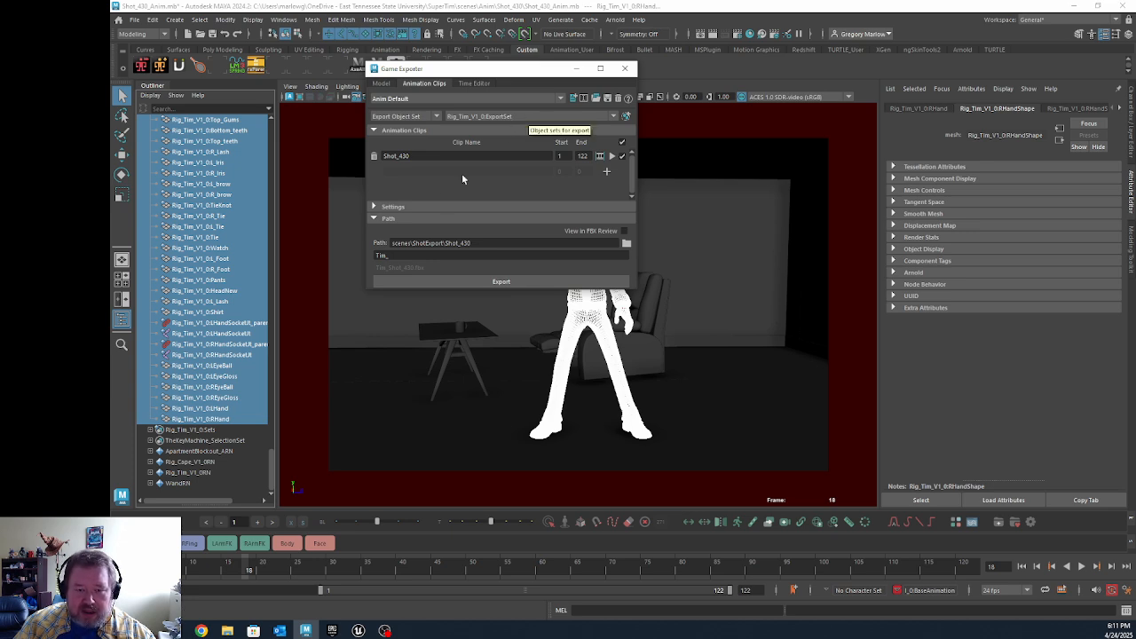
left_click(626, 70)
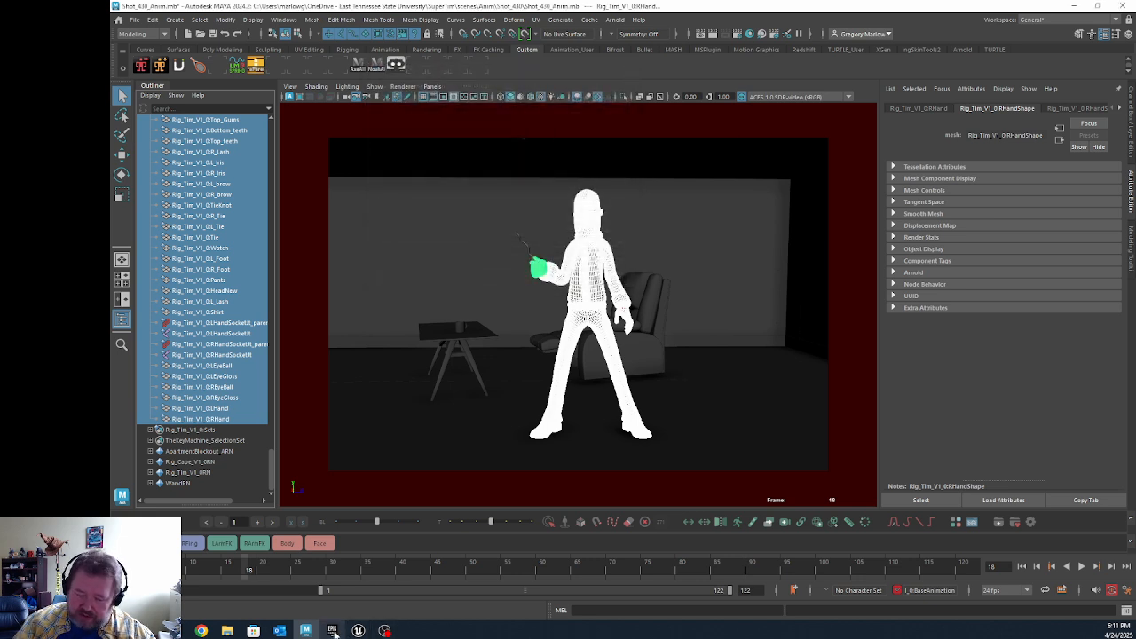
Step: Switch to the Unreal Editor project, open Tim_Skeleton, preview its Tim_Shot_430 animation enlarged and close the asset editor
mouse_move(359, 631)
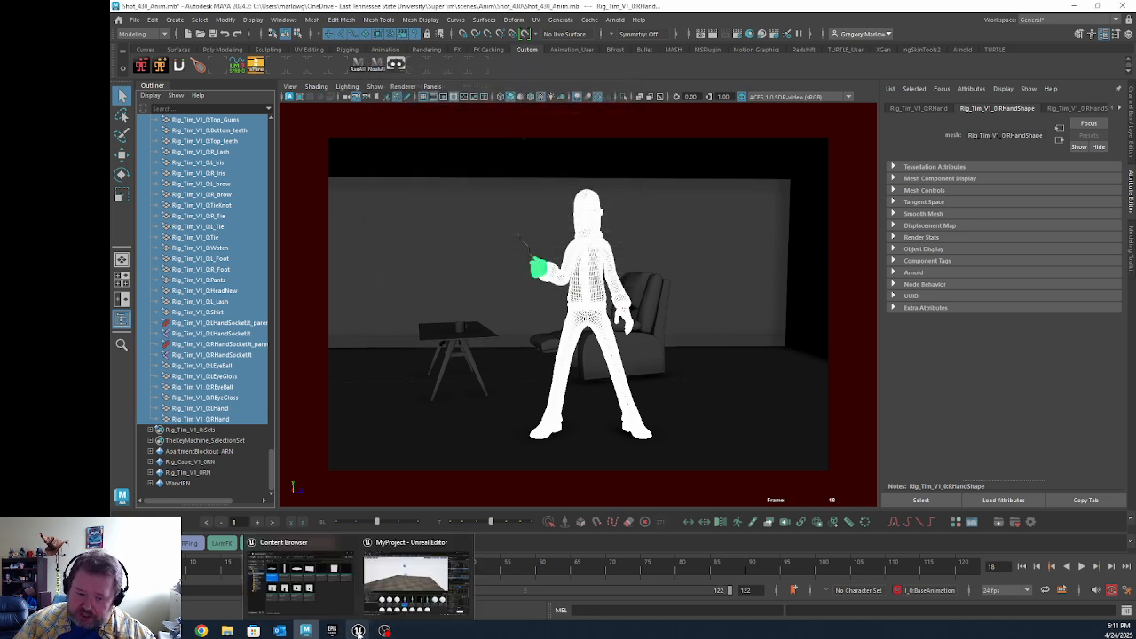
left_click(412, 579)
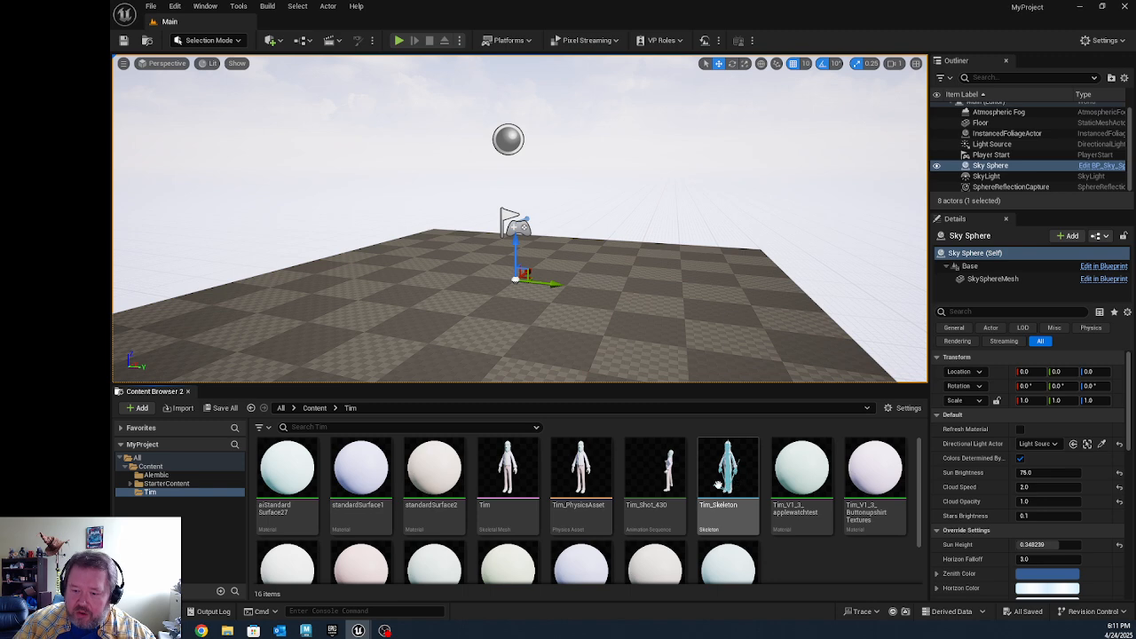
double_click(726, 474)
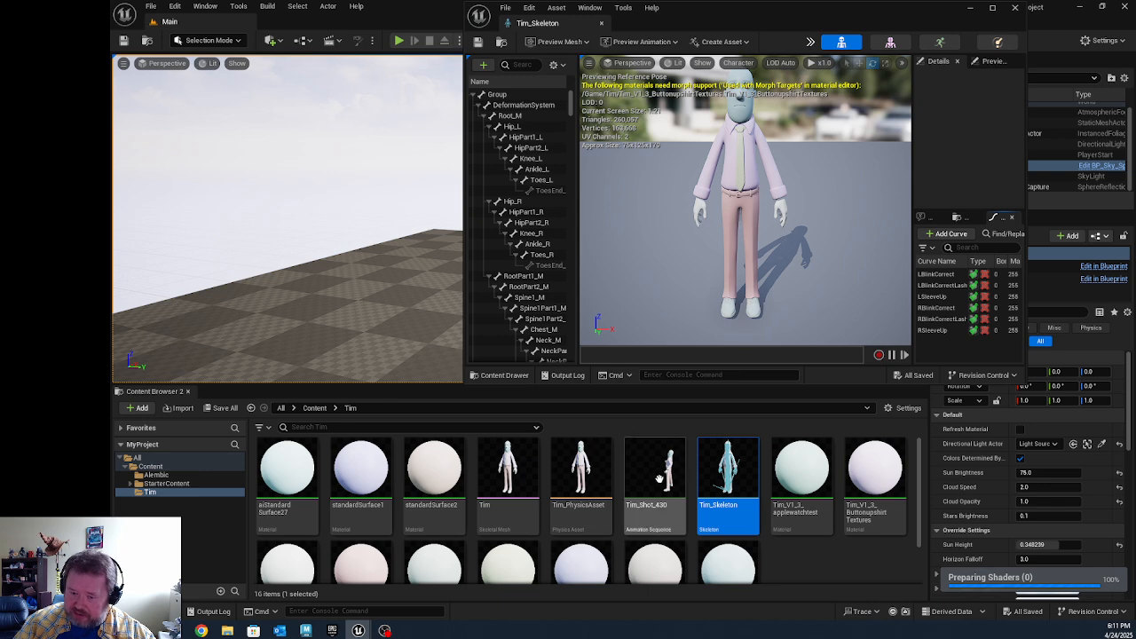
left_click(941, 44)
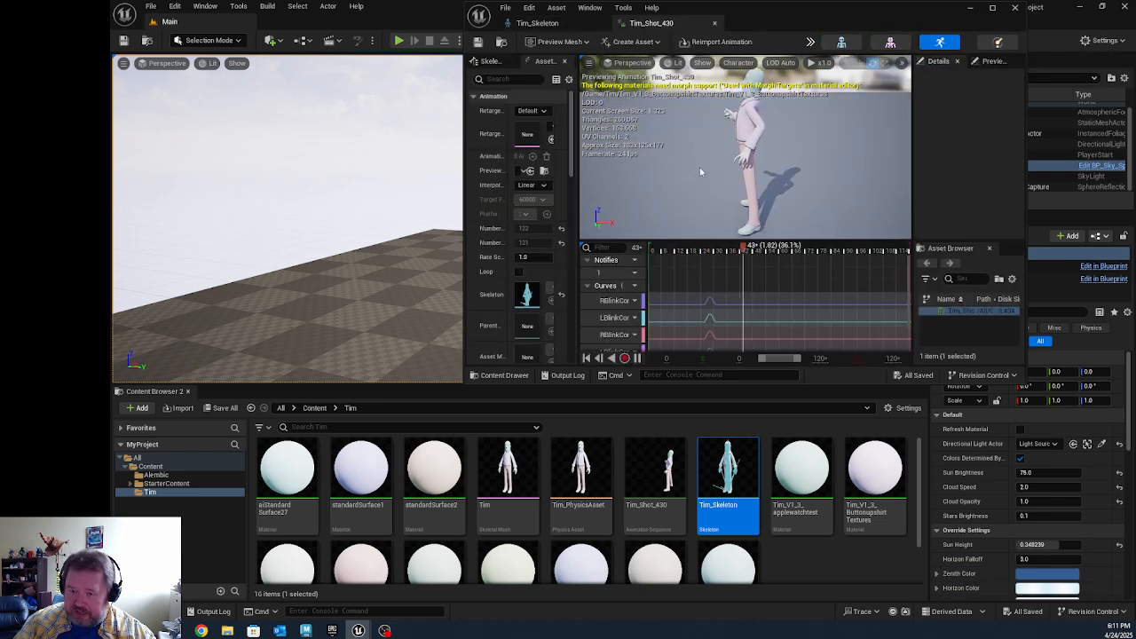
left_click(993, 8)
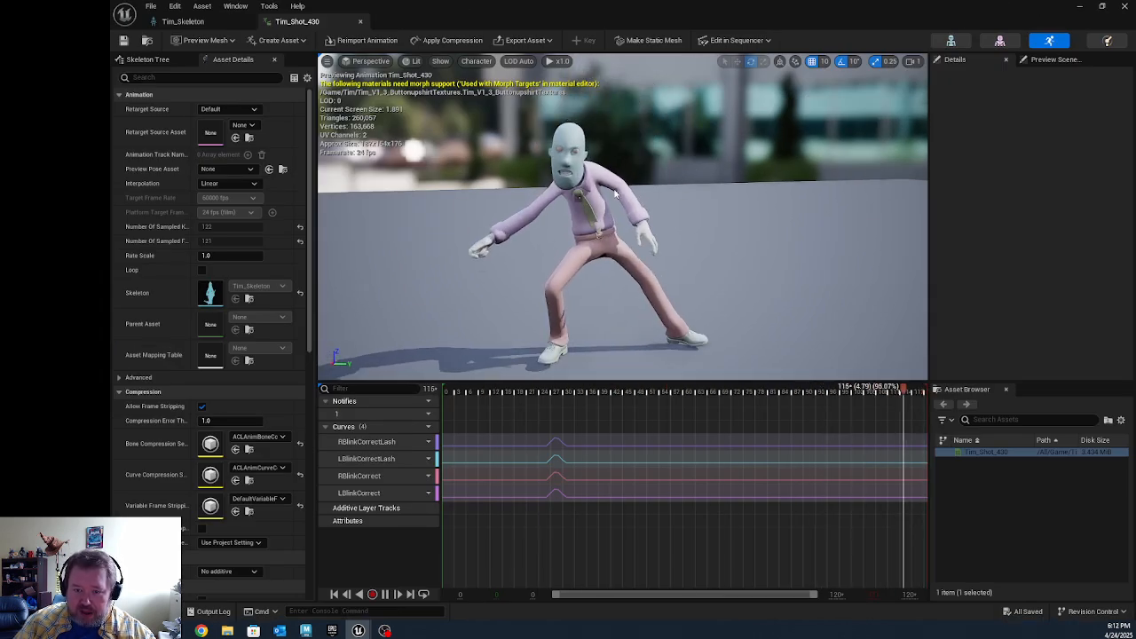
left_click(1124, 7)
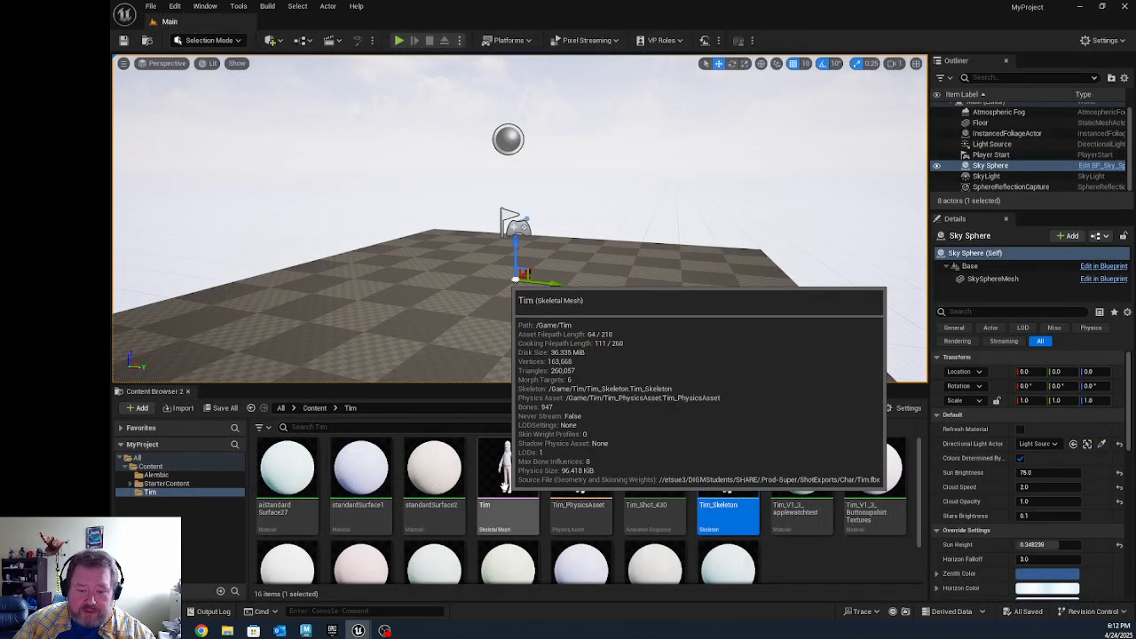
Step: Place the Tim skeletal mesh in the level and set its location to 0, 0, 0
left_click_drag(526, 482, 429, 353)
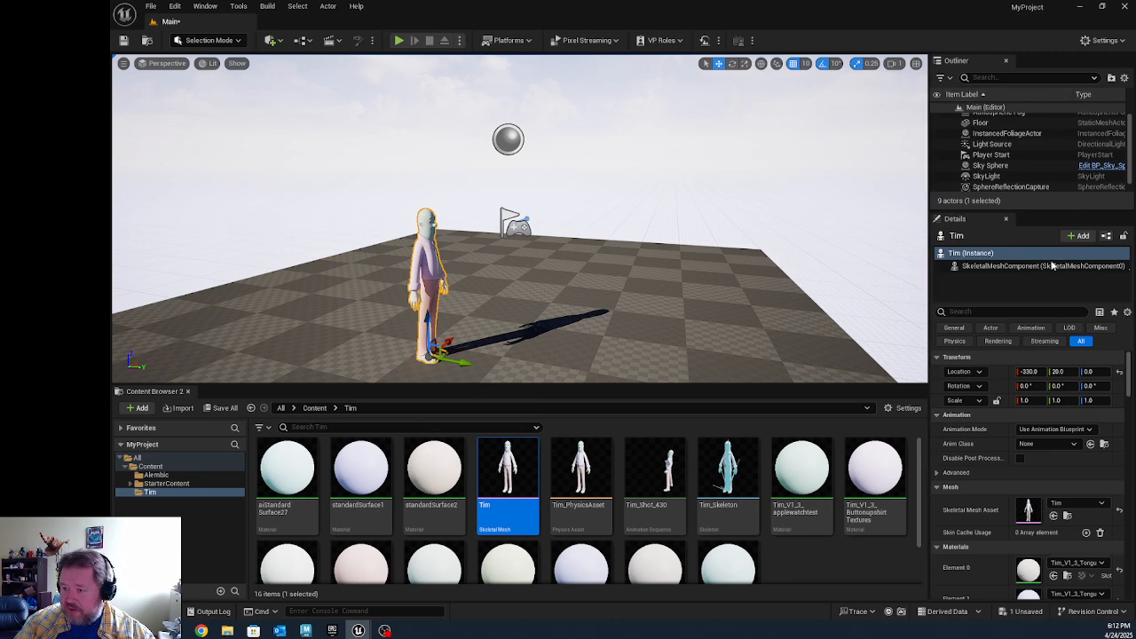
left_click(1028, 372)
type("0")
key("Return")
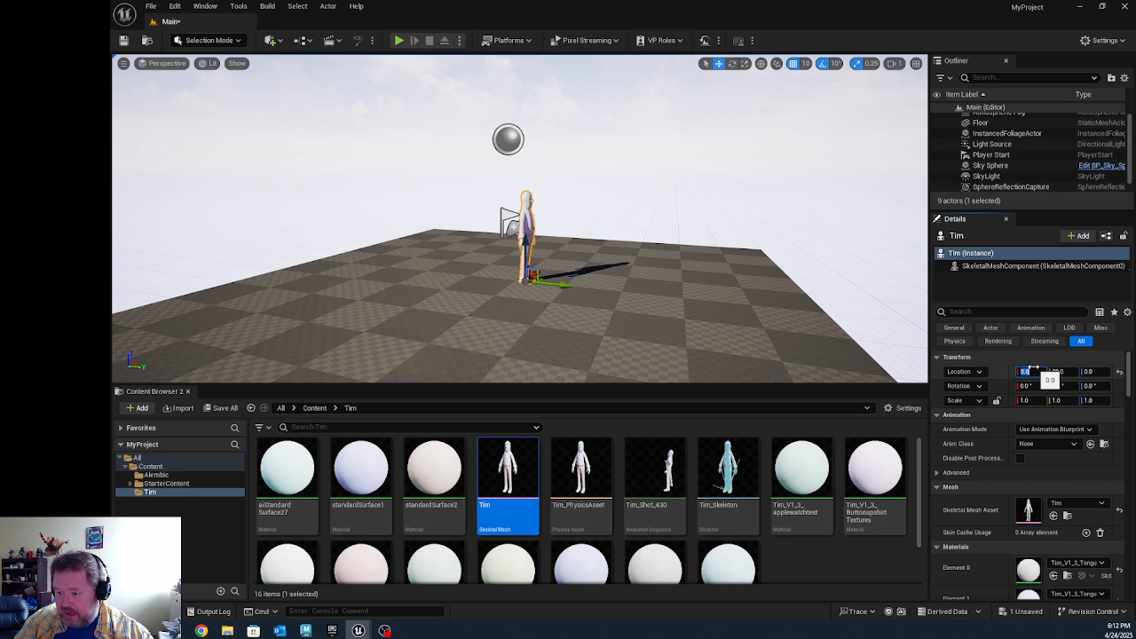
left_click(1058, 372)
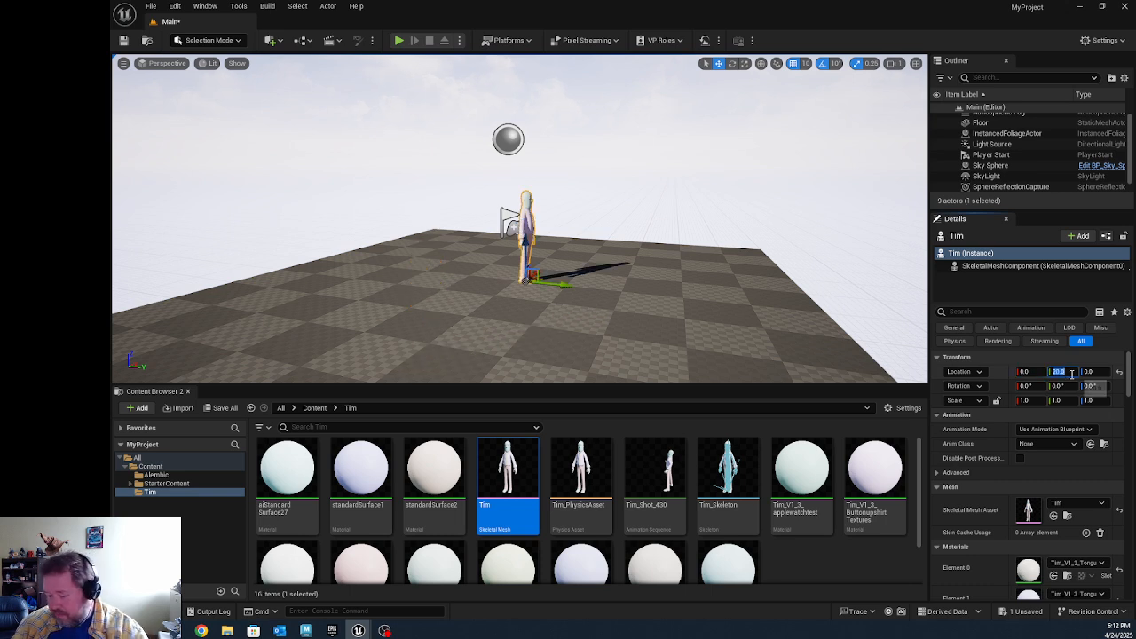
type("0")
key("Tab")
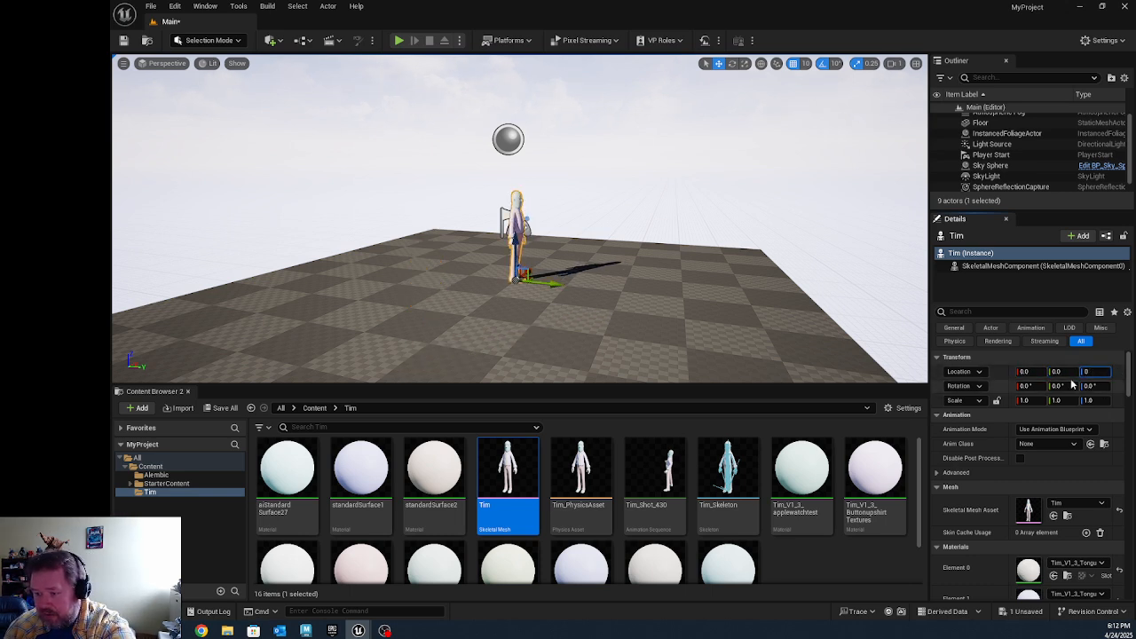
Step: Place the Tim_Shot_430 animation sequence in the level beside the Tim mesh and set its X and Y location to 0
left_click(846, 223)
left_click_drag(740, 270, 533, 272, "alt")
left_click_drag(621, 253, 652, 252, "alt")
right_click_drag(652, 252, 621, 258, "alt")
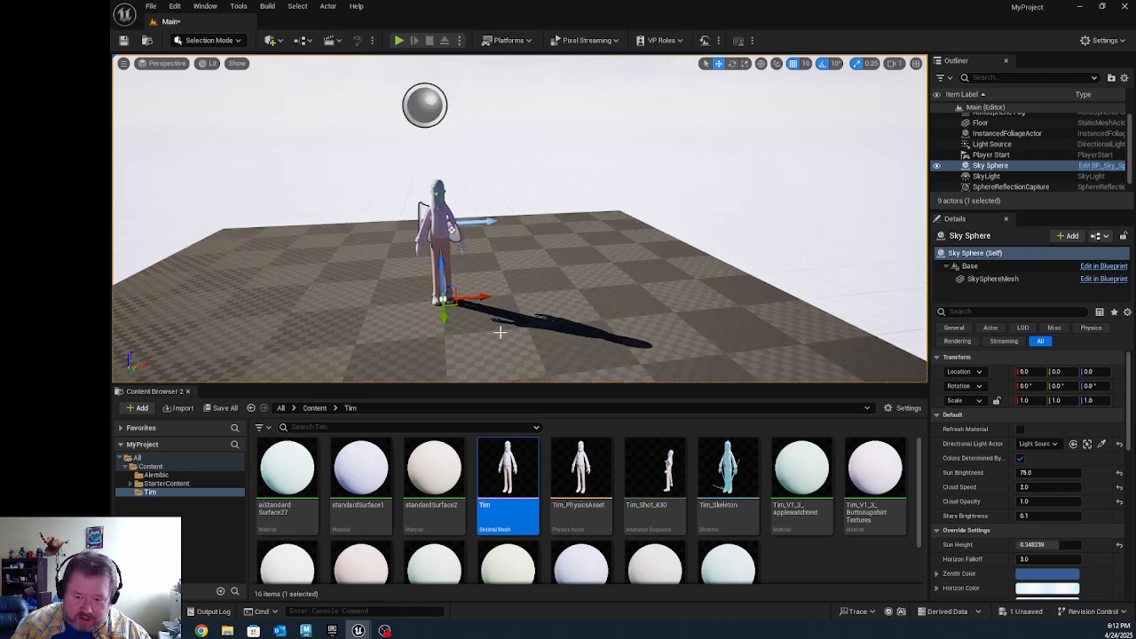
mouse_move(657, 470)
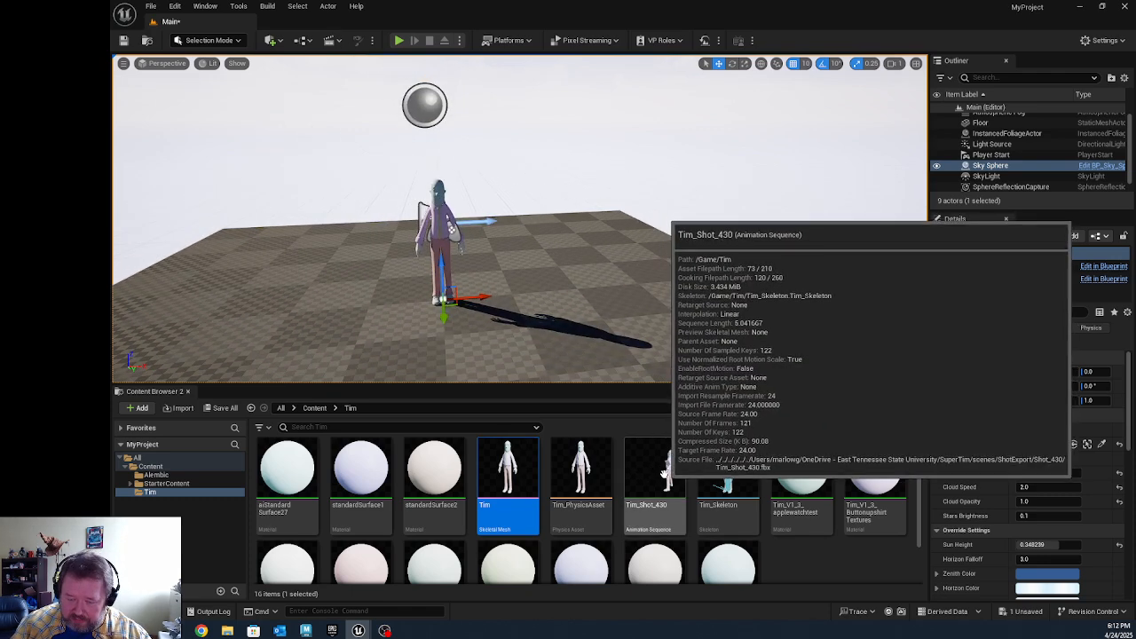
left_click_drag(664, 473, 685, 353)
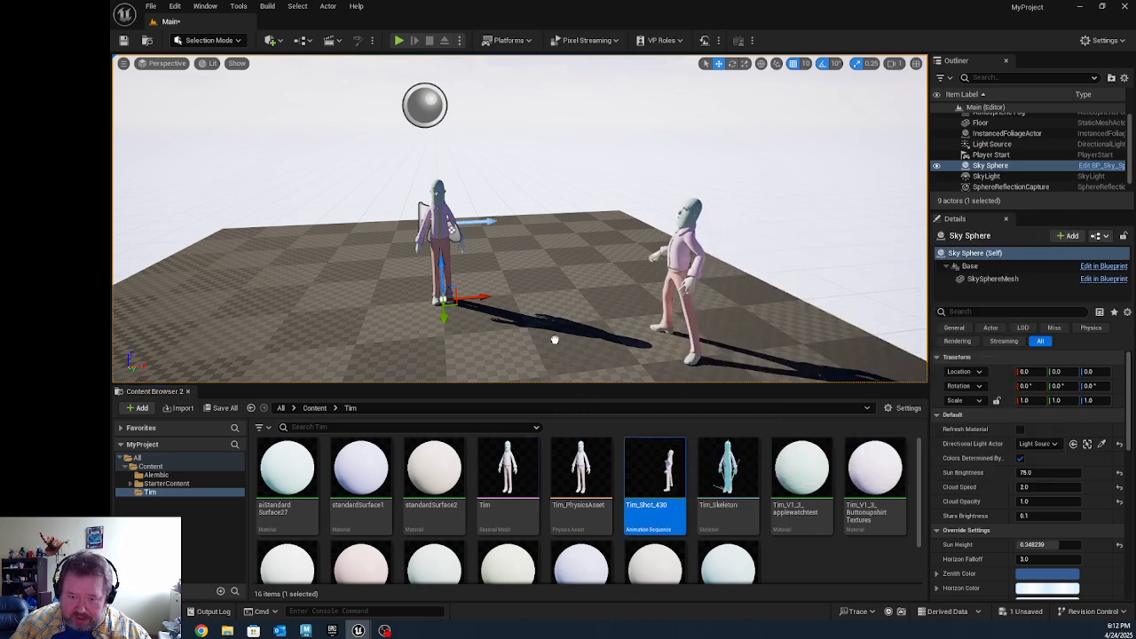
left_click_drag(553, 339, 487, 328)
left_click(1030, 371)
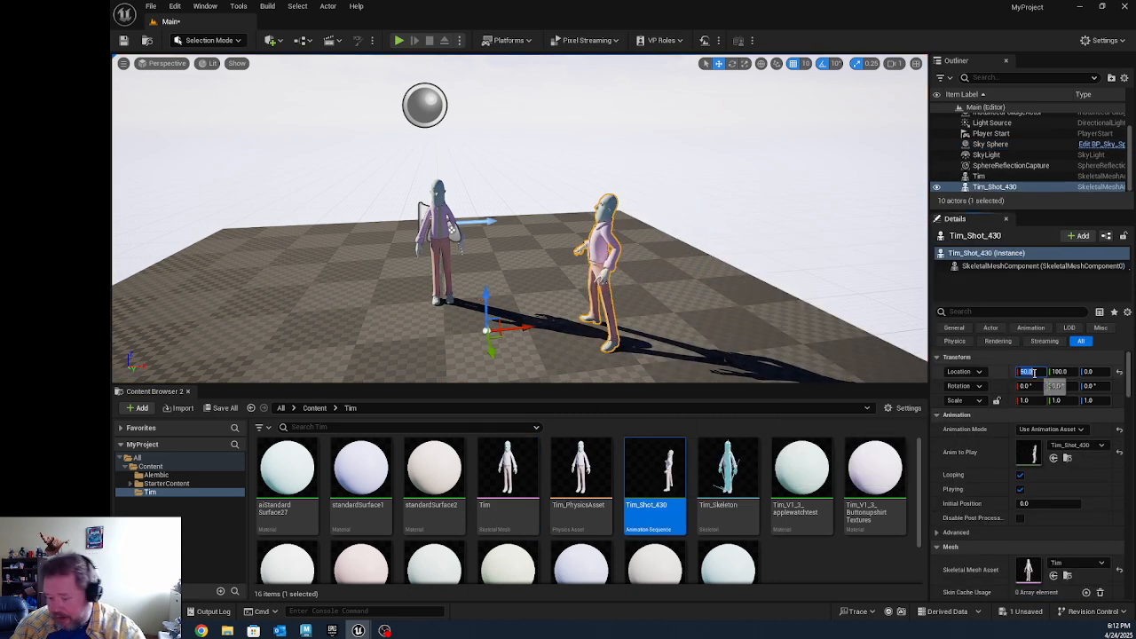
type("0")
key("Tab")
type("0")
key("Tab")
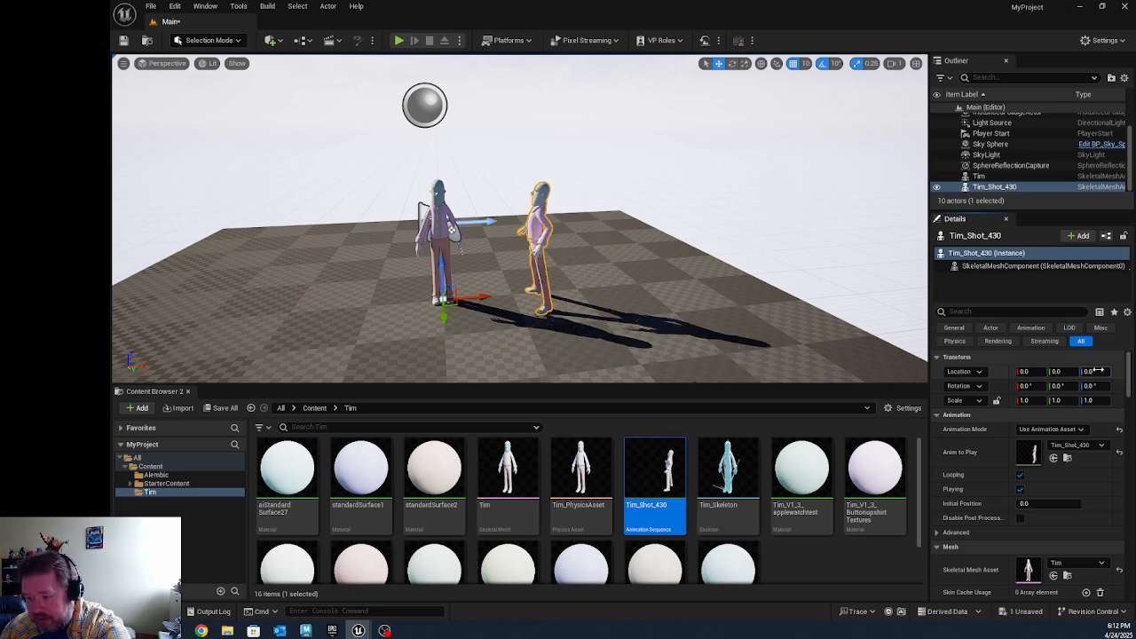
Step: Compare the Tim_Shot_430 actor with the Tim mesh by selecting each and examining them from different angles
left_click(829, 257)
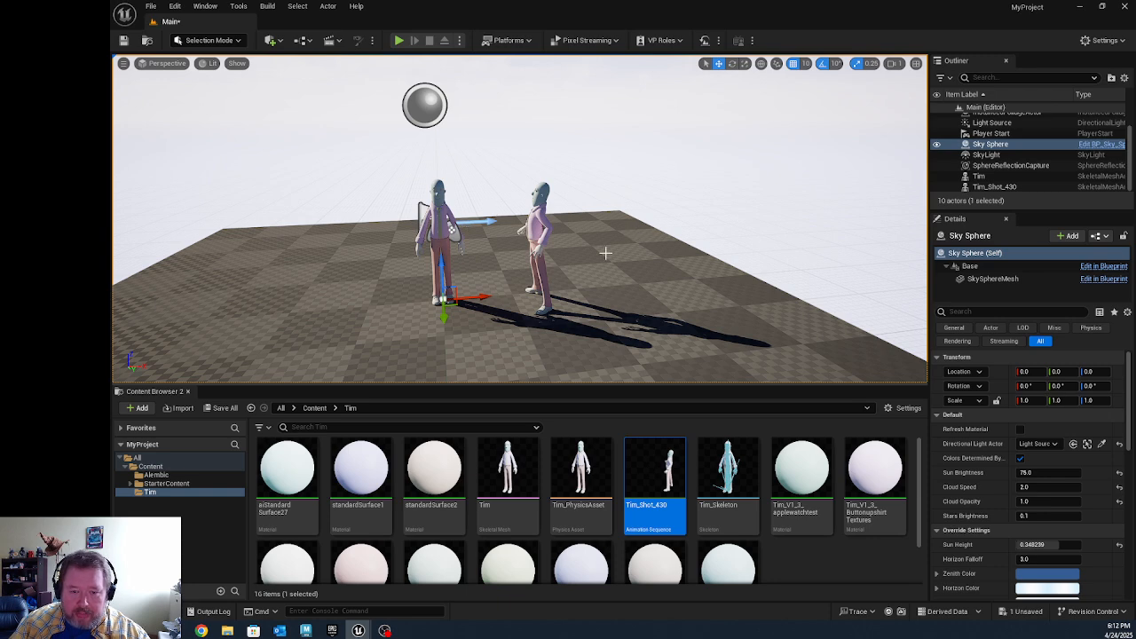
left_click(539, 244)
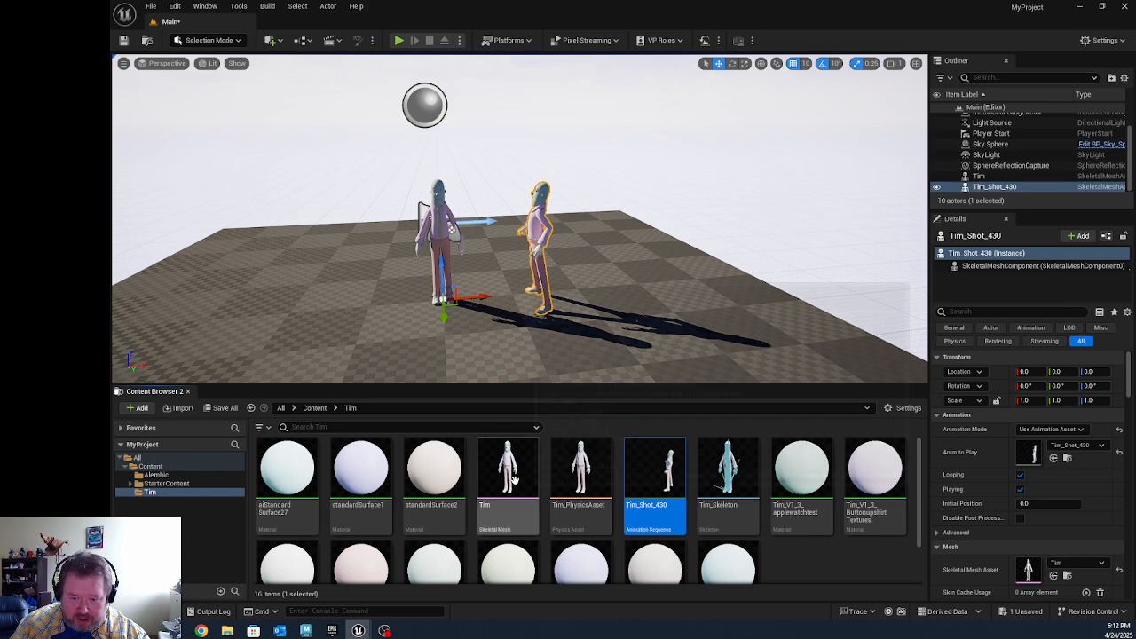
left_click(438, 197)
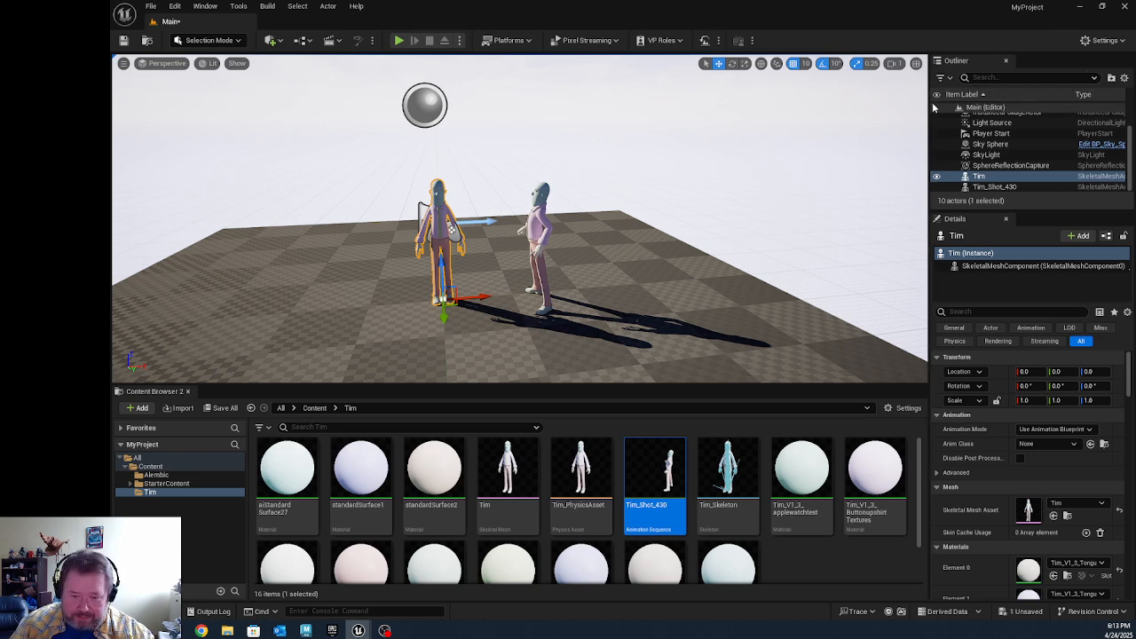
key("f")
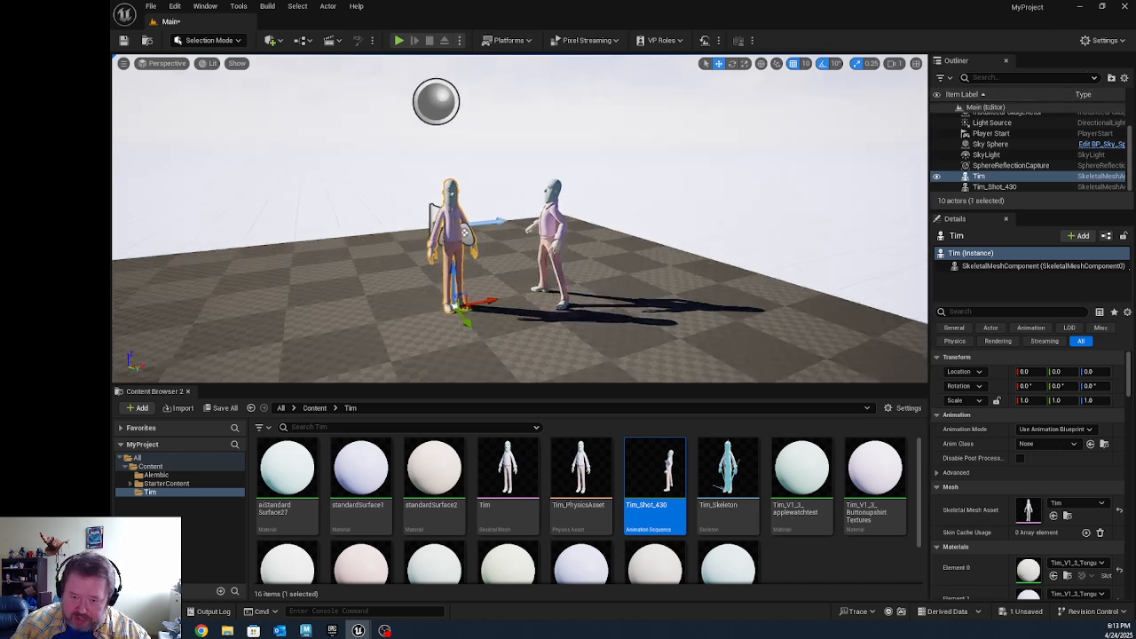
middle_click_drag(484, 325, 406, 324, "alt")
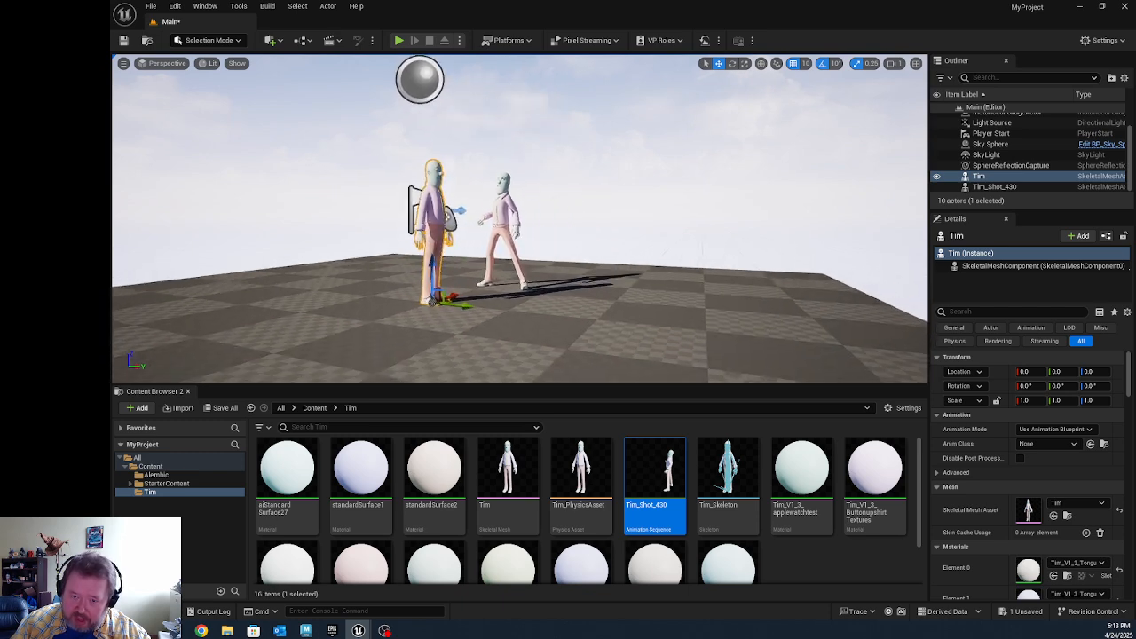
Step: Examine the Tim mesh and the Tim_Shot_430 actor up close in the level and clear the asset selection
mouse_move(484, 325)
right_mouse_down("alt")
mouse_move(599, 326)
mouse_move(496, 326)
right_mouse_up("alt")
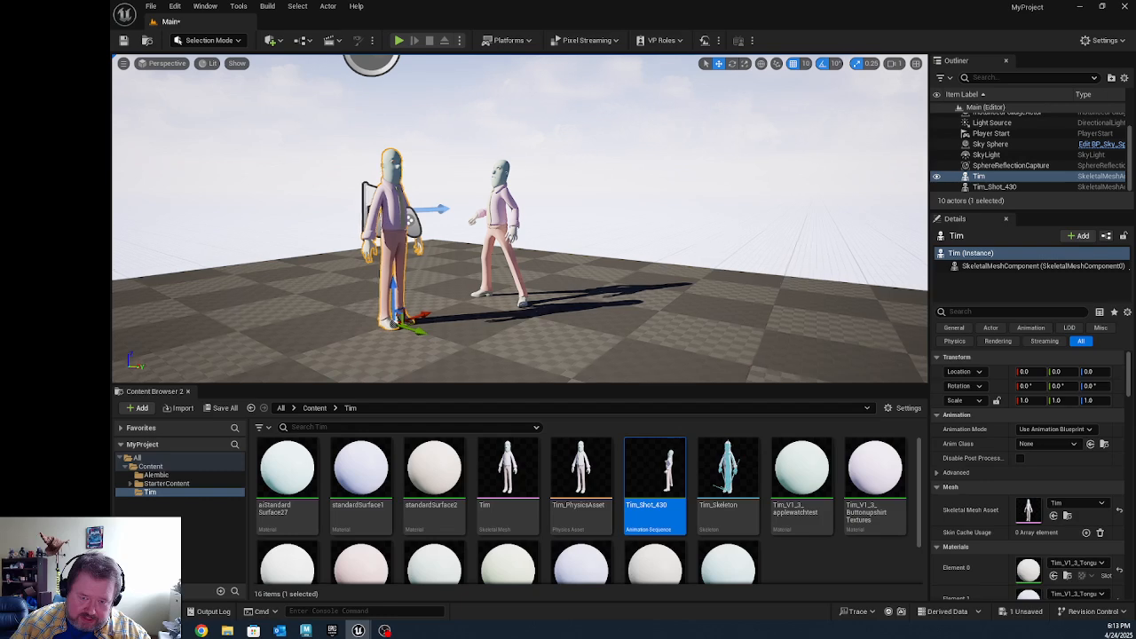
left_click_drag(497, 326, 541, 288, "alt")
middle_click_drag(497, 306, 552, 272, "alt")
right_click_drag(552, 272, 626, 272, "alt")
left_click_drag(626, 272, 581, 268, "alt")
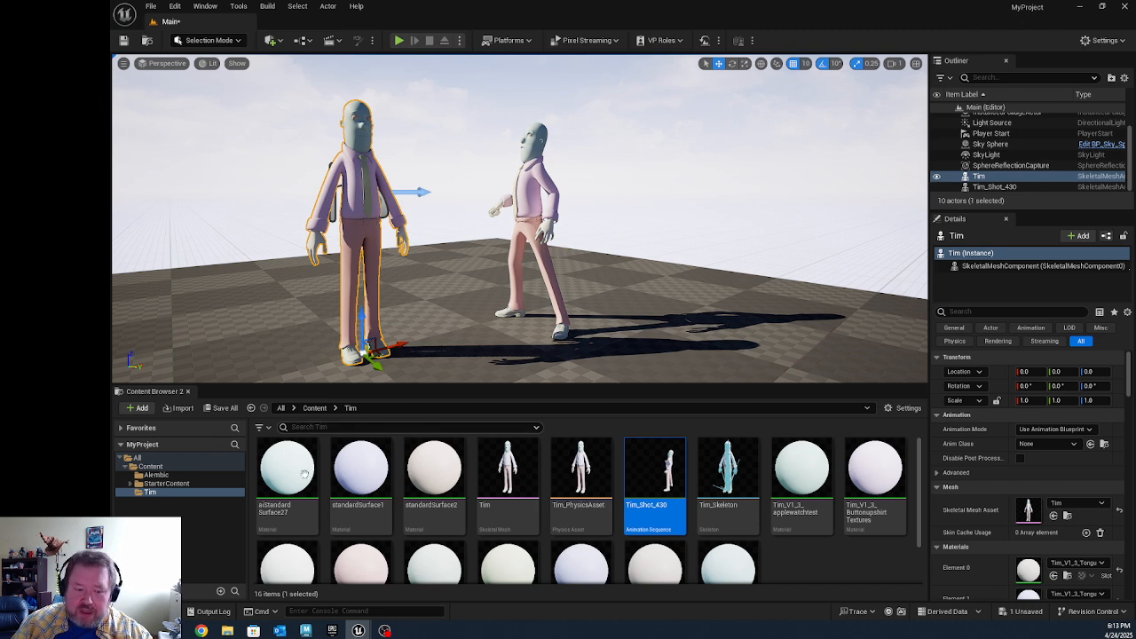
left_click(194, 522)
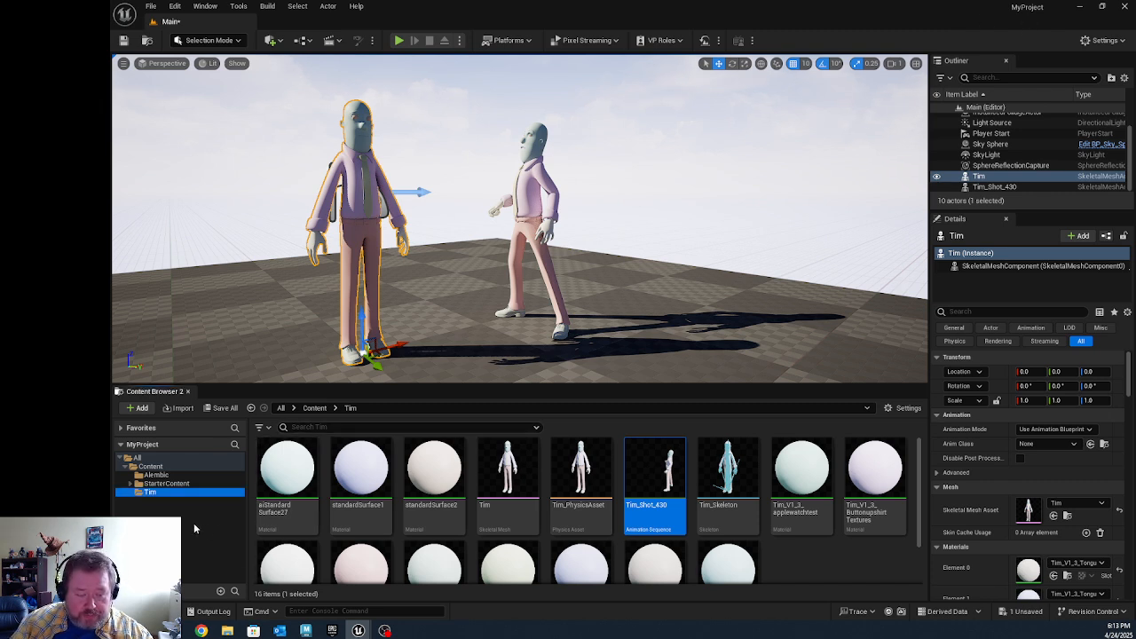
left_click(823, 560)
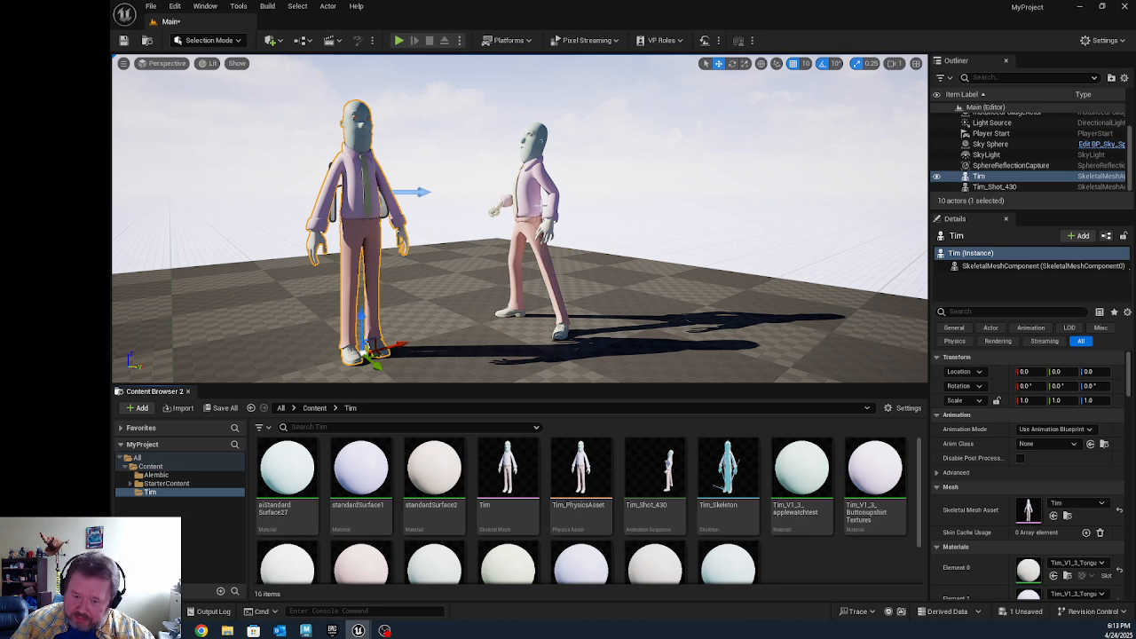
mouse_move(588, 504)
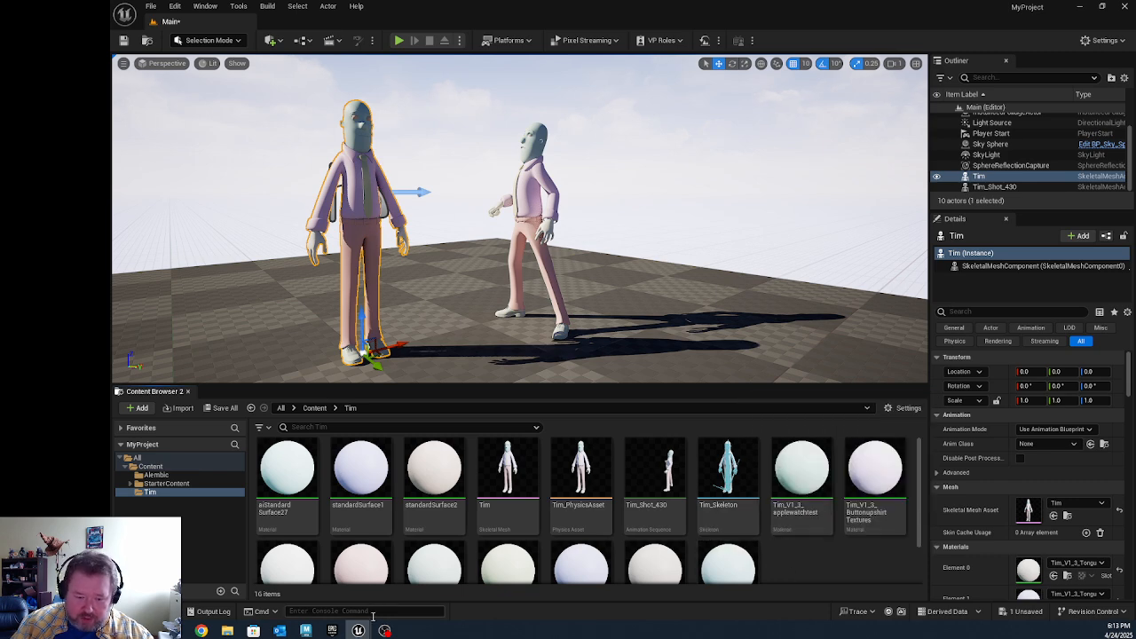
mouse_move(335, 632)
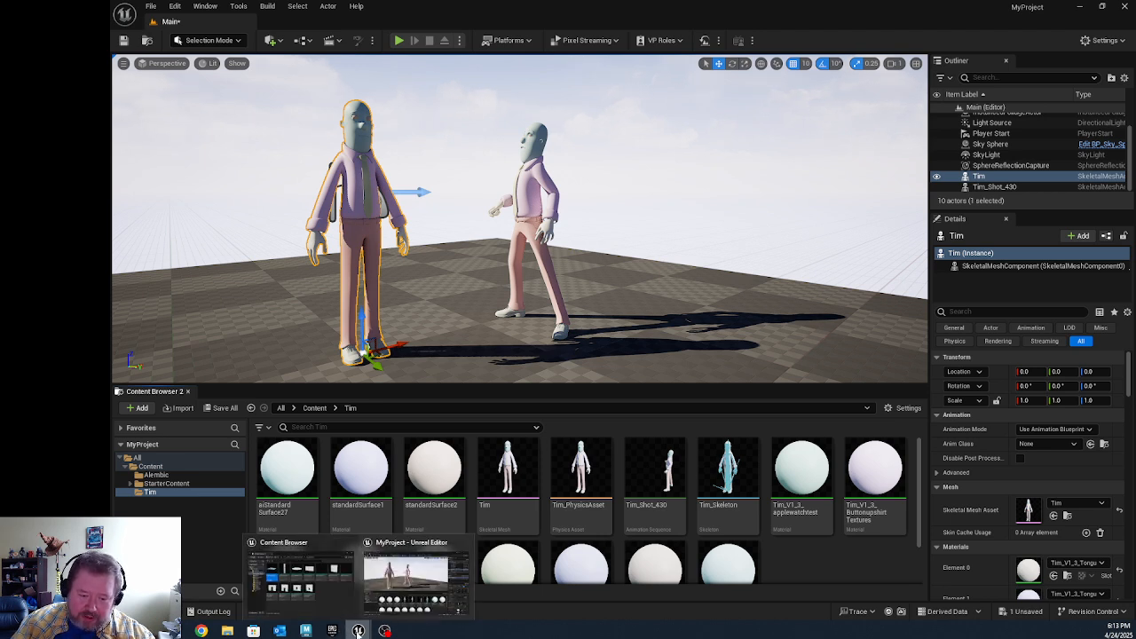
Step: Switch to Maya, clear the selection, select the cape at frame 106 and scrub the shot to frame 102
left_click(305, 630)
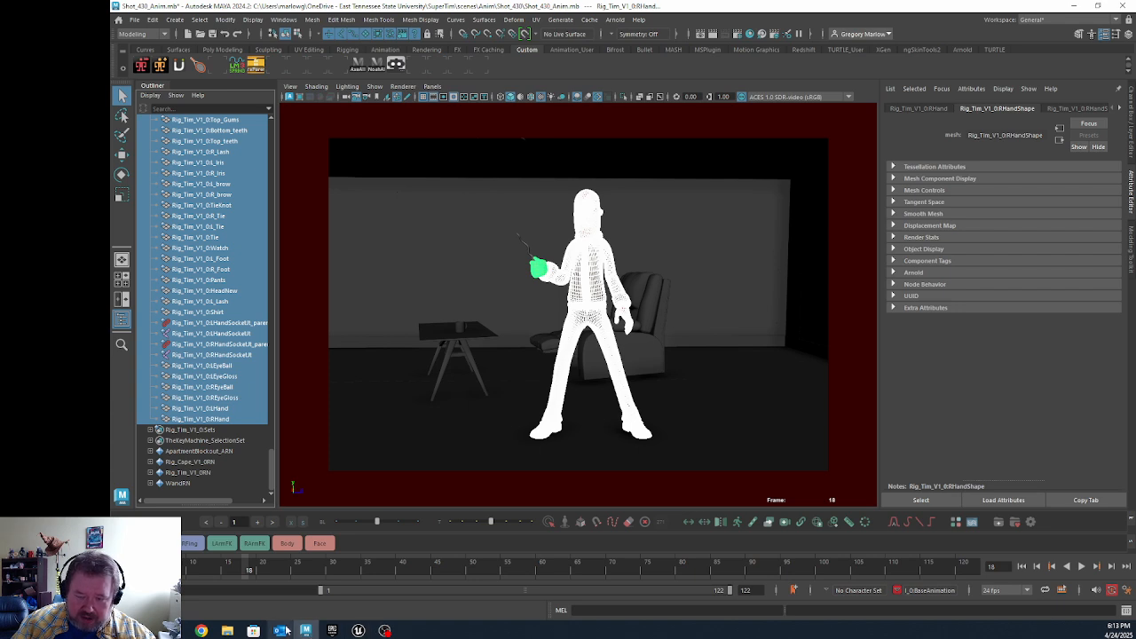
left_click(769, 304)
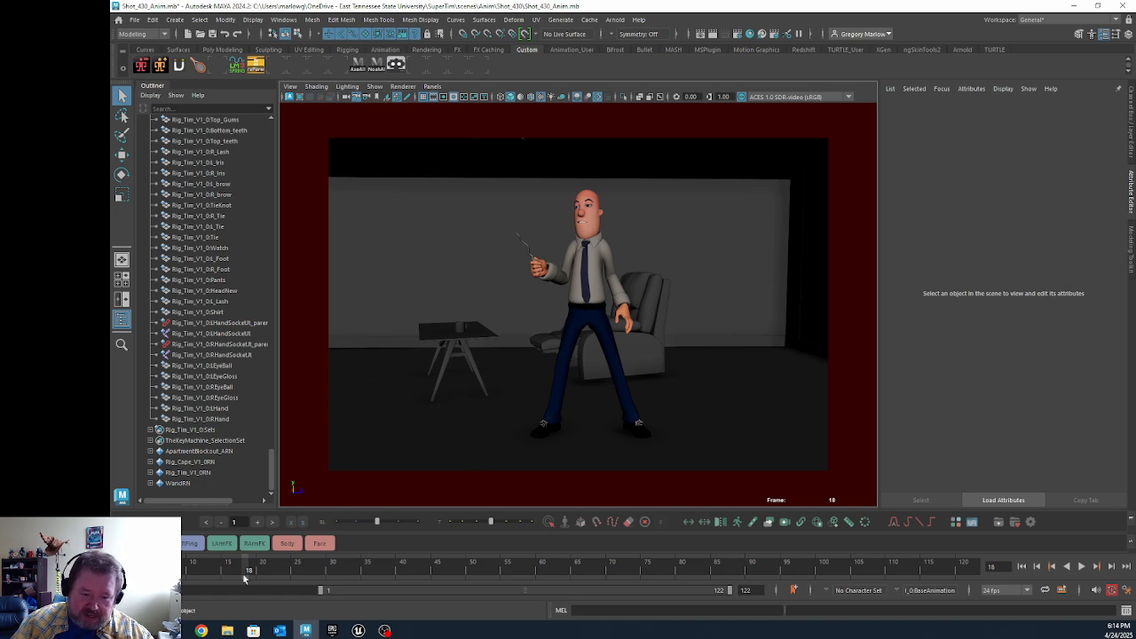
left_click_drag(247, 570, 845, 559)
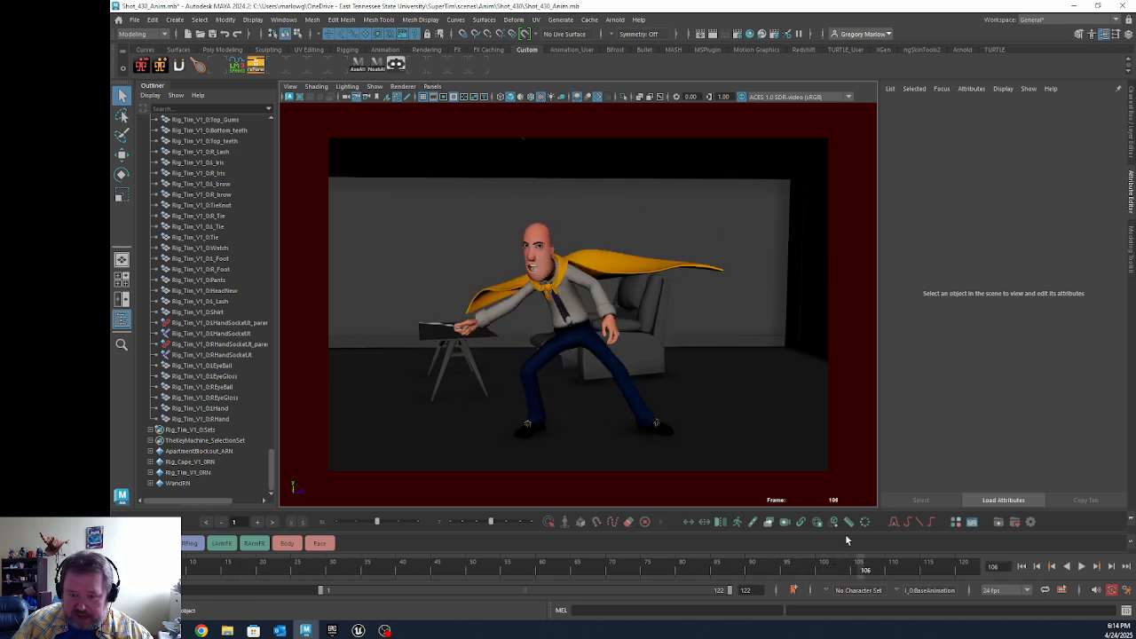
left_click(652, 271)
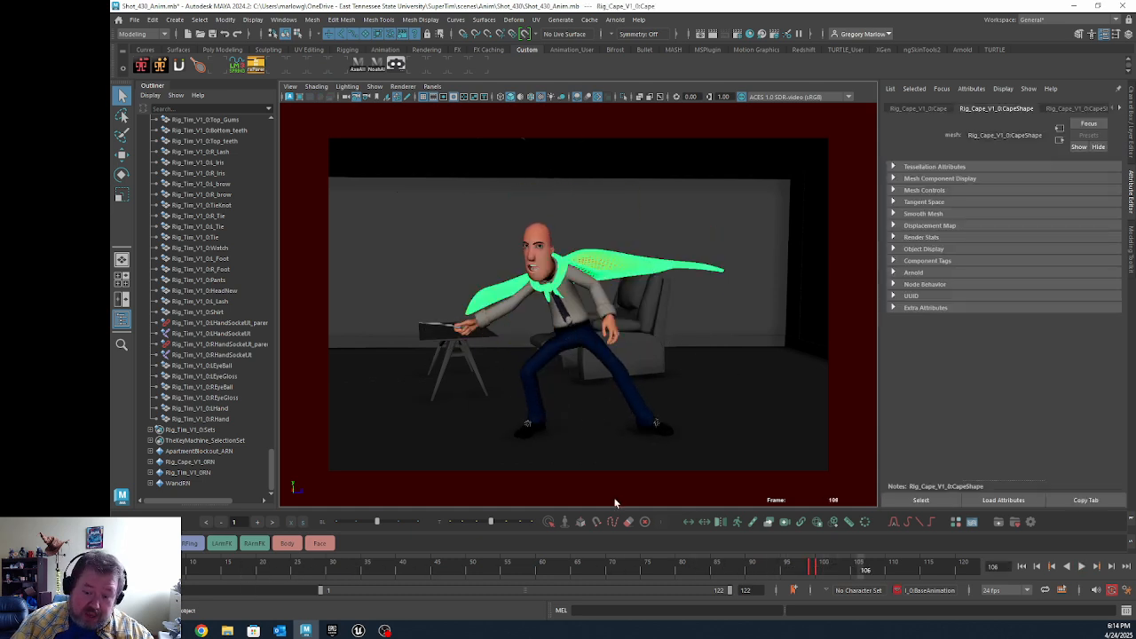
left_click_drag(780, 566, 831, 572)
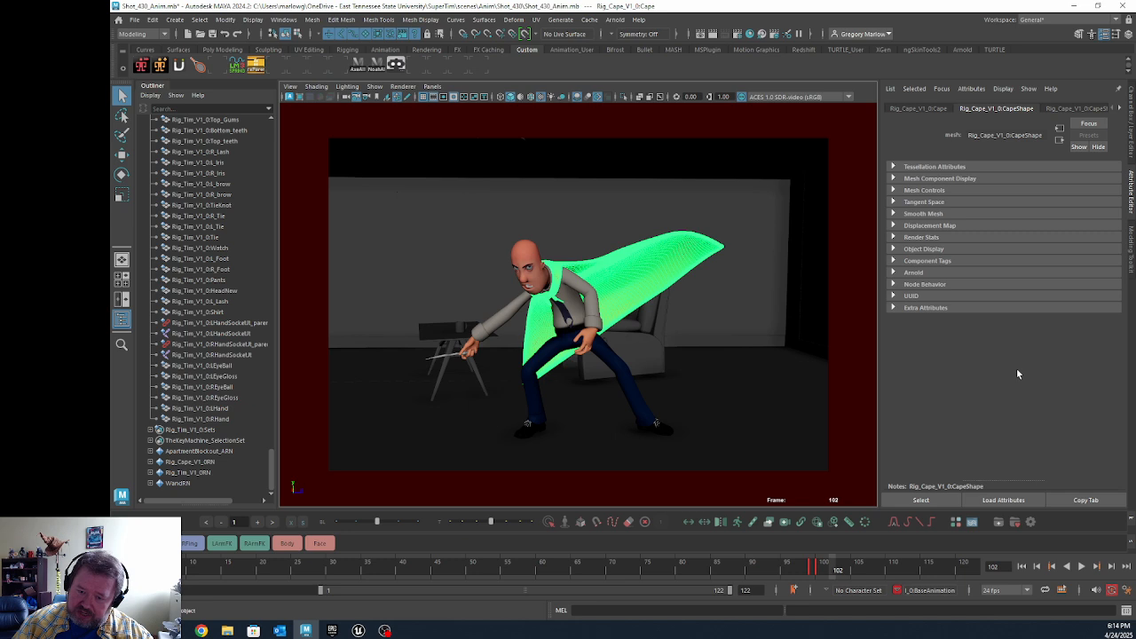
Step: Reselect the cape, view it up close outside the shot camera and inspect its polySmoothFace1 smoothing settings
left_click(783, 355)
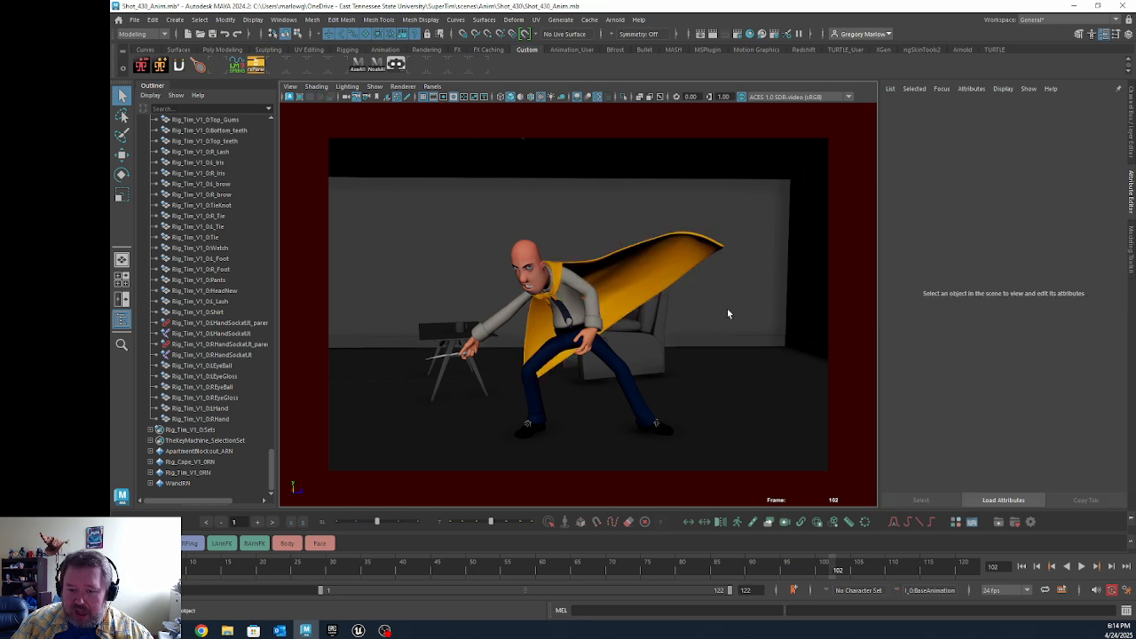
left_click(684, 273)
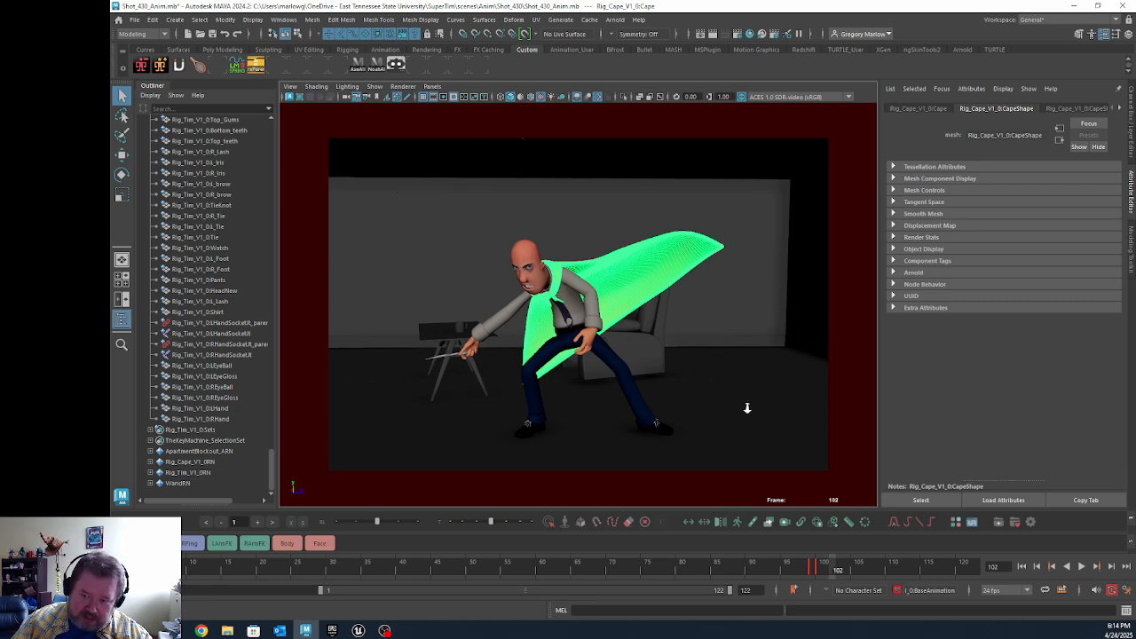
key("space")
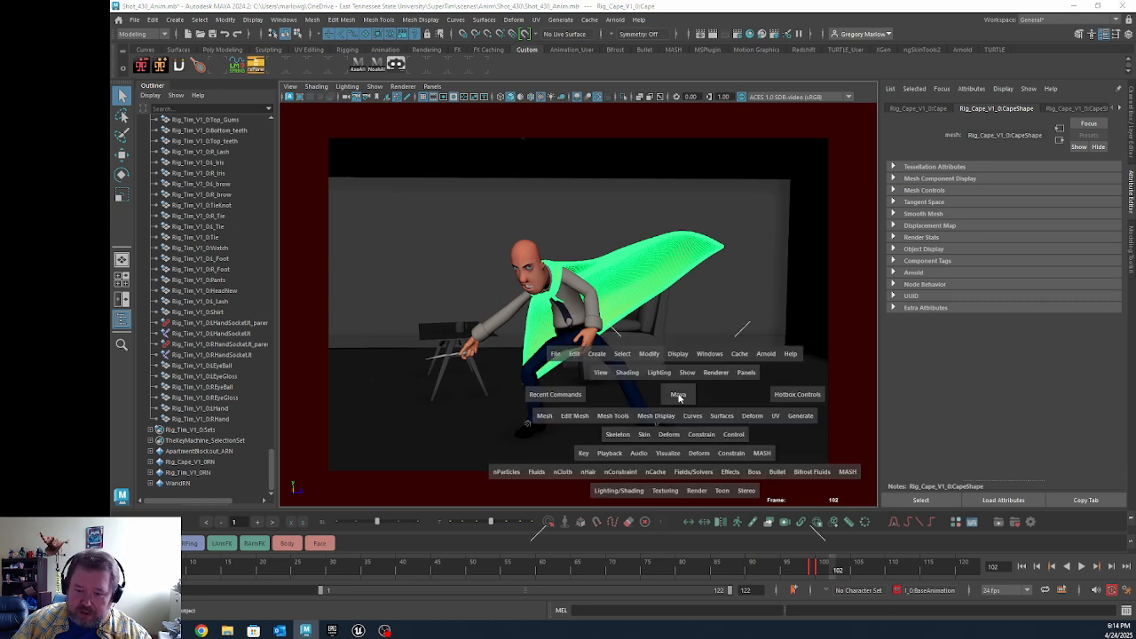
left_click_drag(680, 398, 682, 369)
left_click_drag(599, 379, 564, 293, "alt")
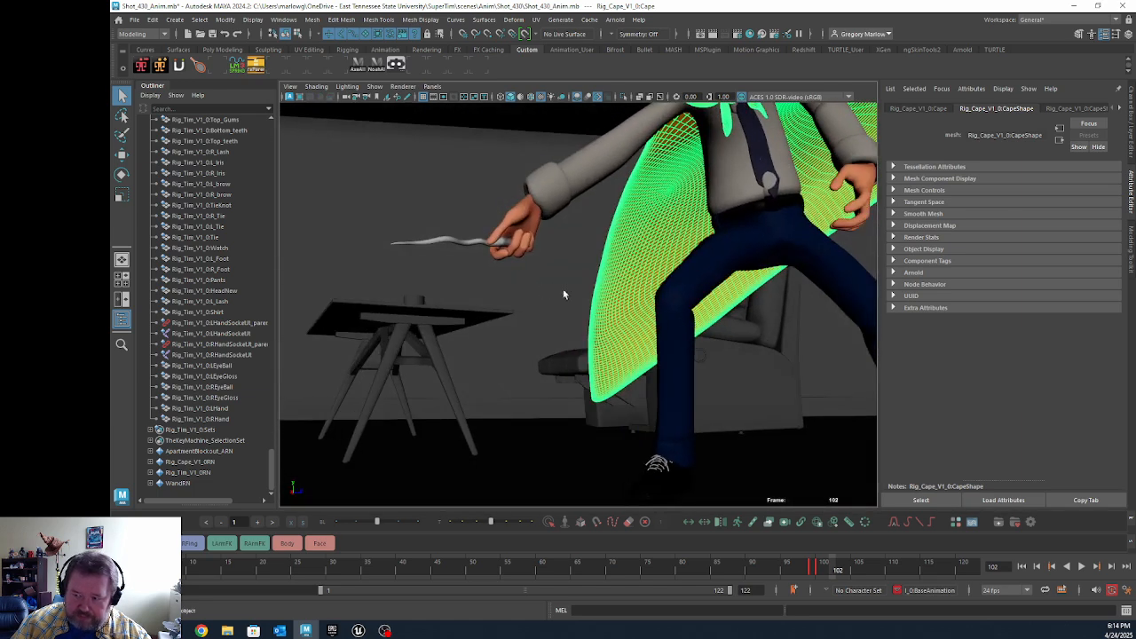
left_click(1130, 110)
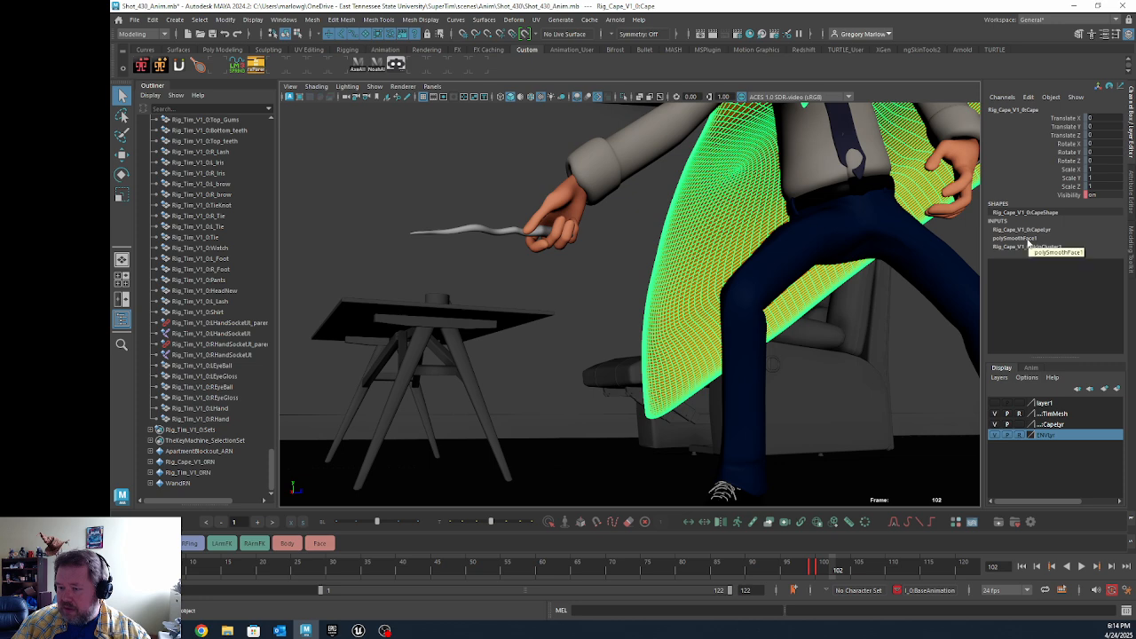
left_click(1032, 239)
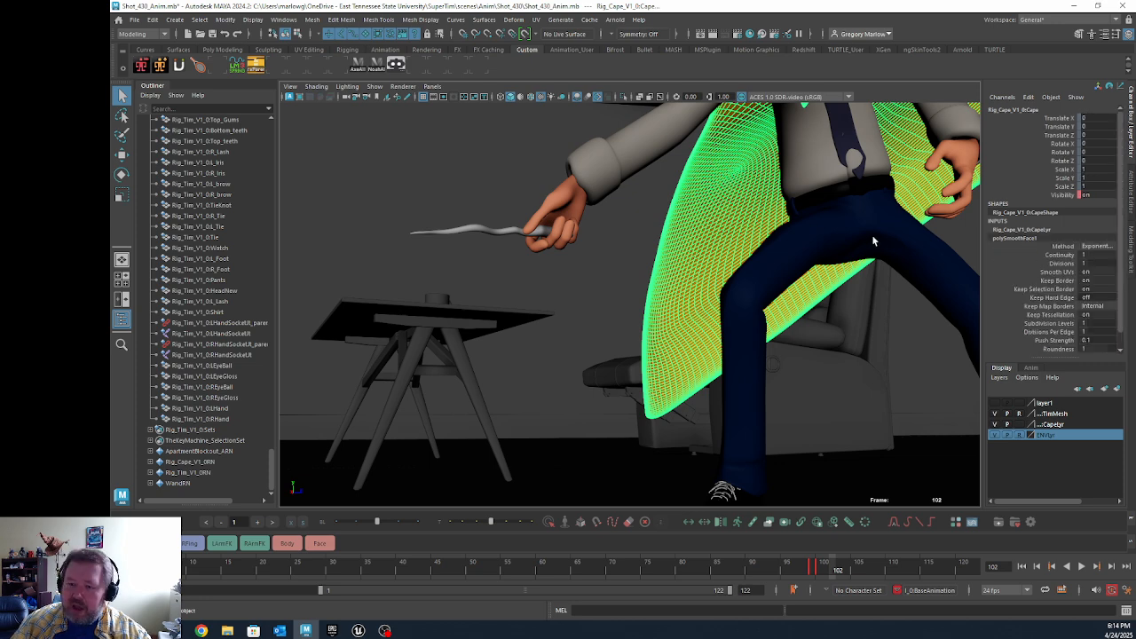
Step: Reselect the cape and examine its dense mesh from several angles around the character
left_click(577, 327)
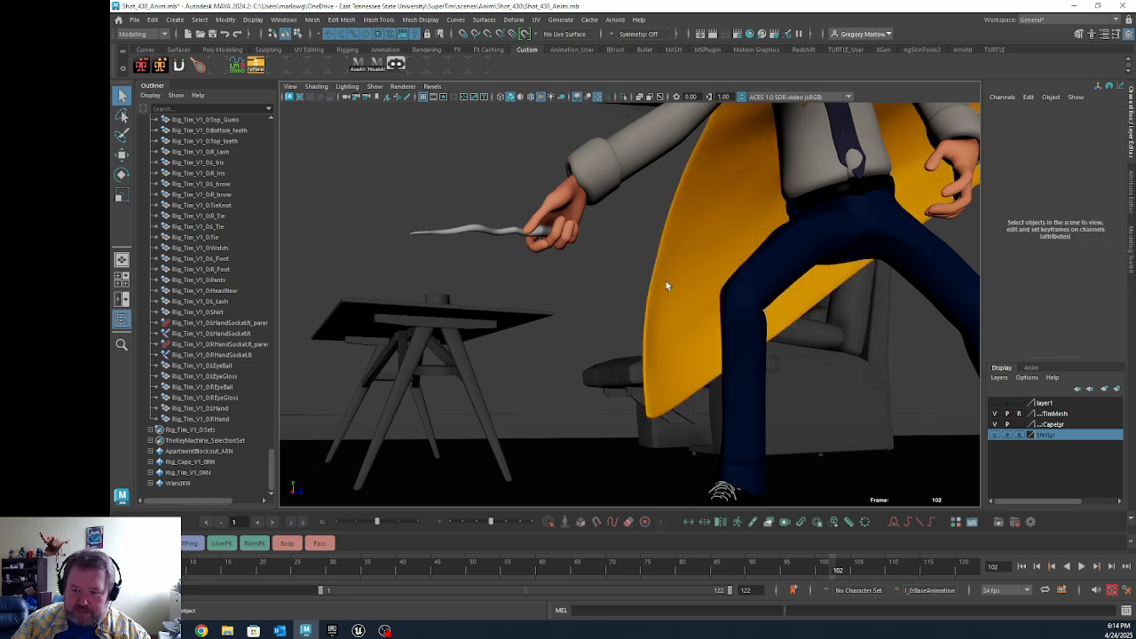
left_click(667, 280)
right_click_drag(859, 349, 665, 333, "alt")
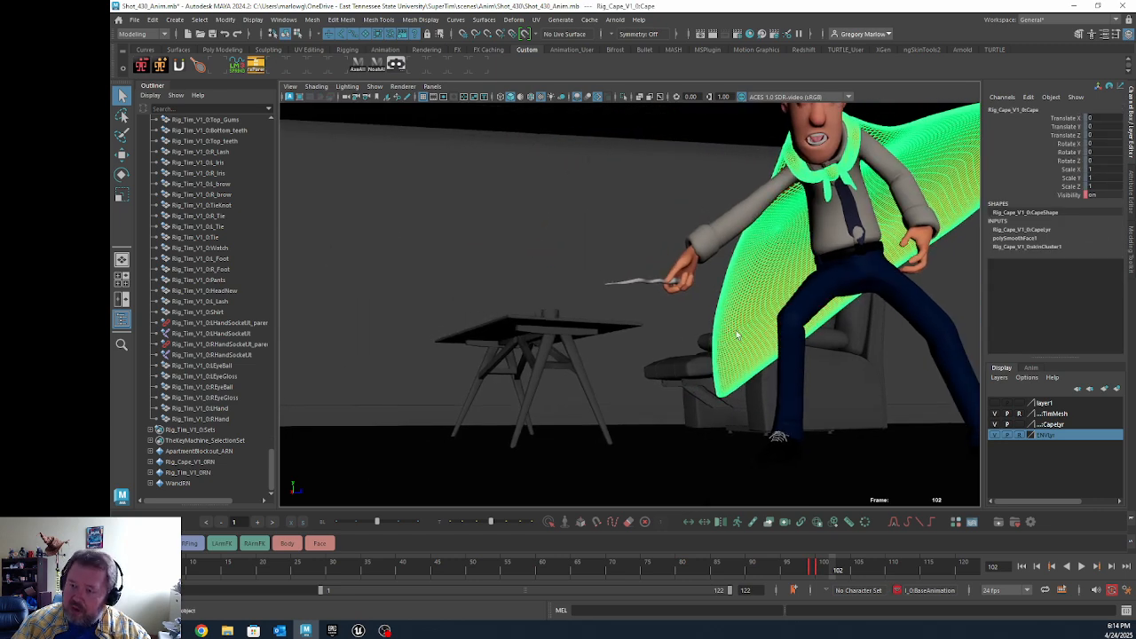
left_click_drag(688, 333, 758, 338, "alt")
middle_click_drag(759, 338, 728, 365, "alt")
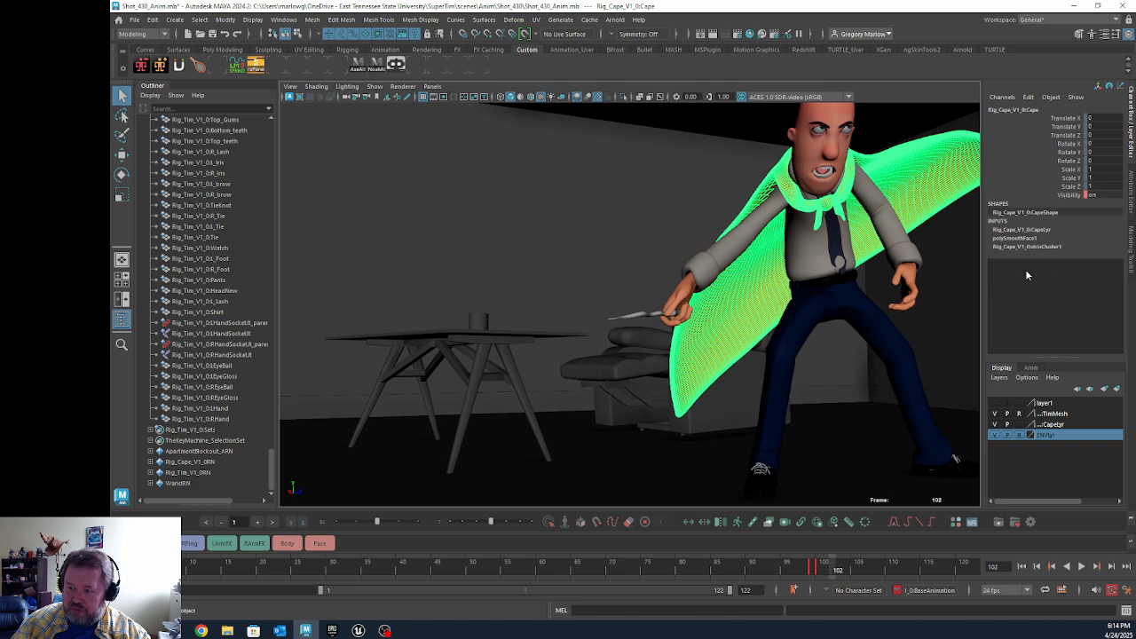
left_click(312, 20)
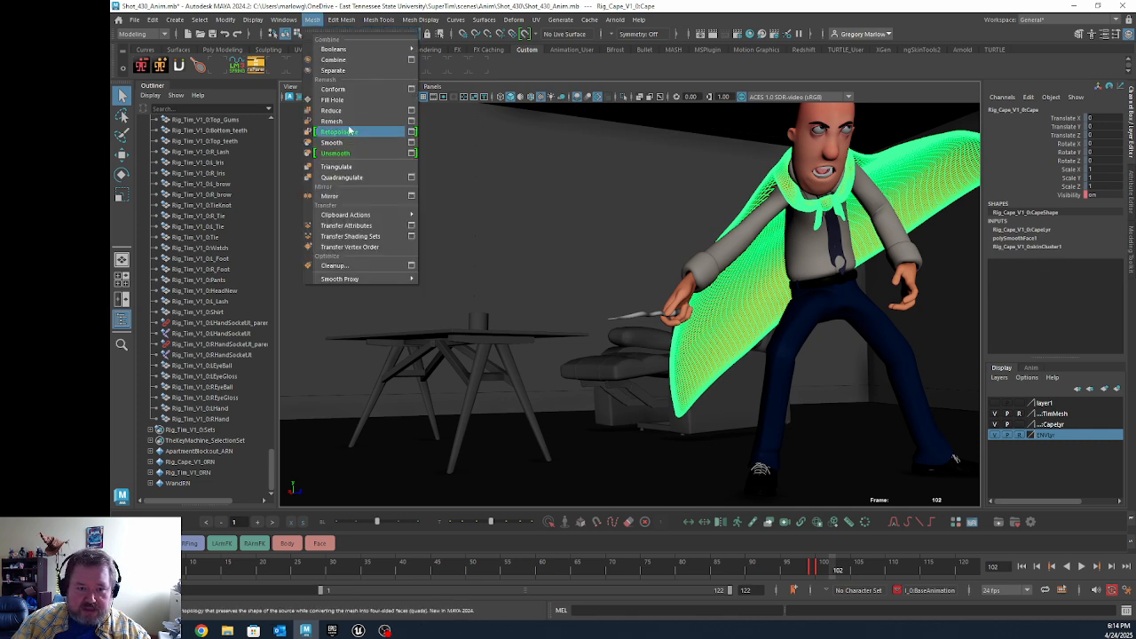
left_click(596, 213)
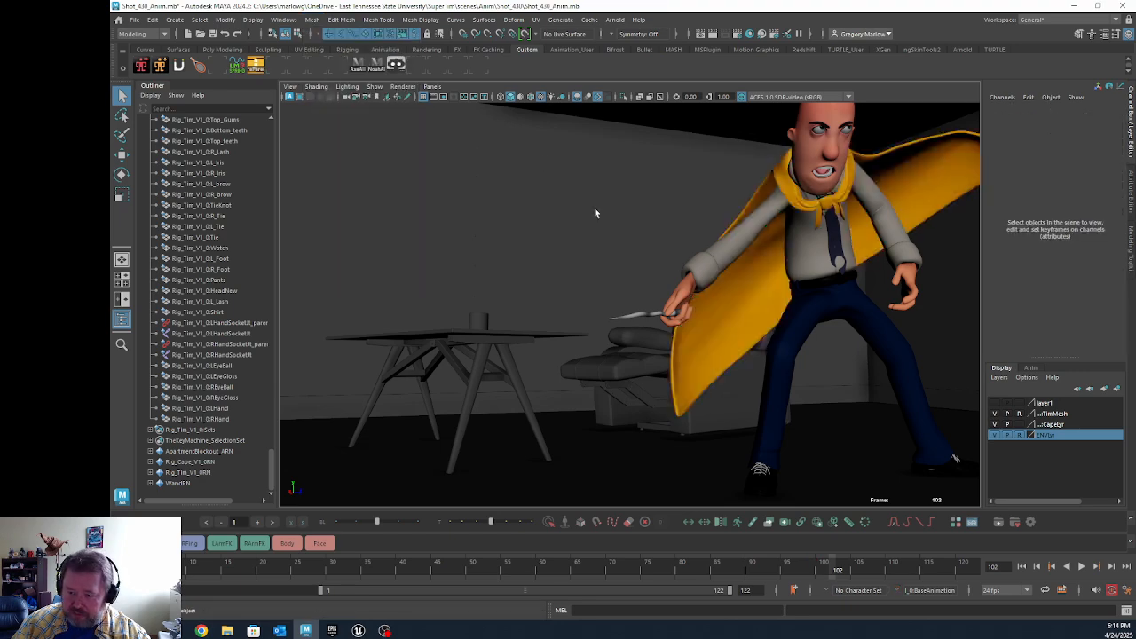
left_click(726, 333)
left_click_drag(728, 324, 621, 287, "alt")
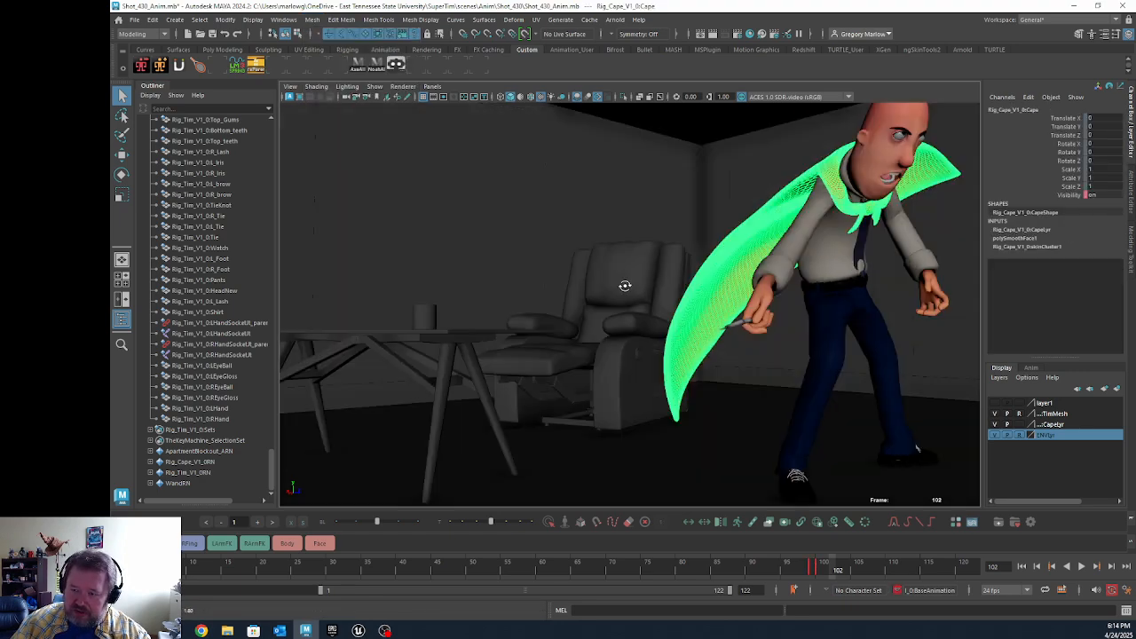
right_click_drag(621, 286, 681, 295, "alt")
left_click_drag(681, 295, 613, 294, "alt")
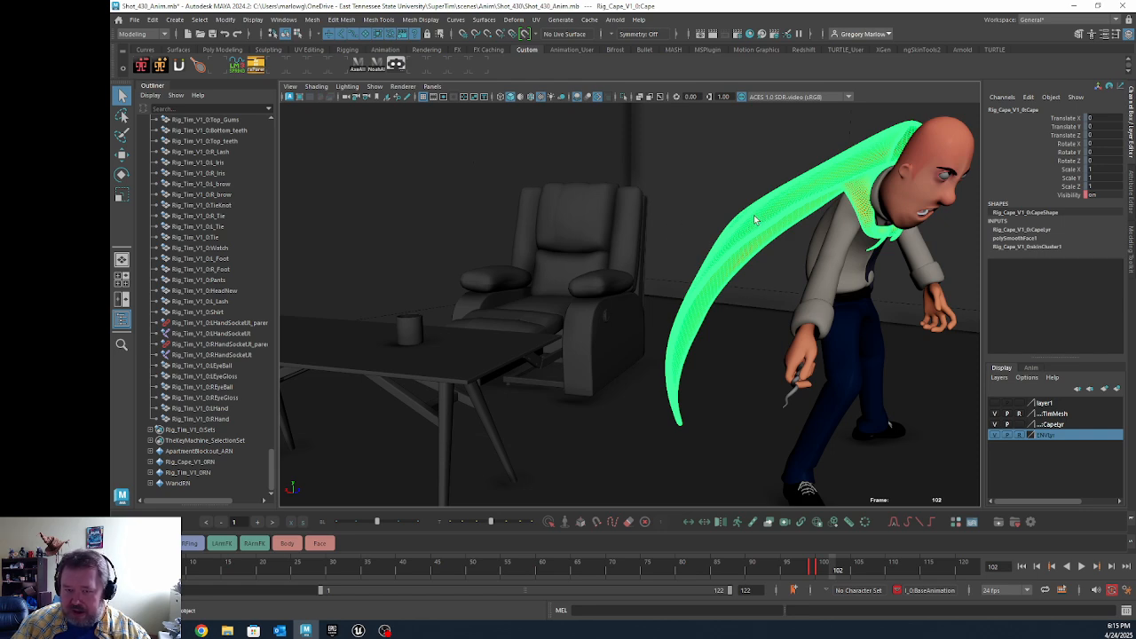
left_click_drag(767, 226, 694, 308, "alt")
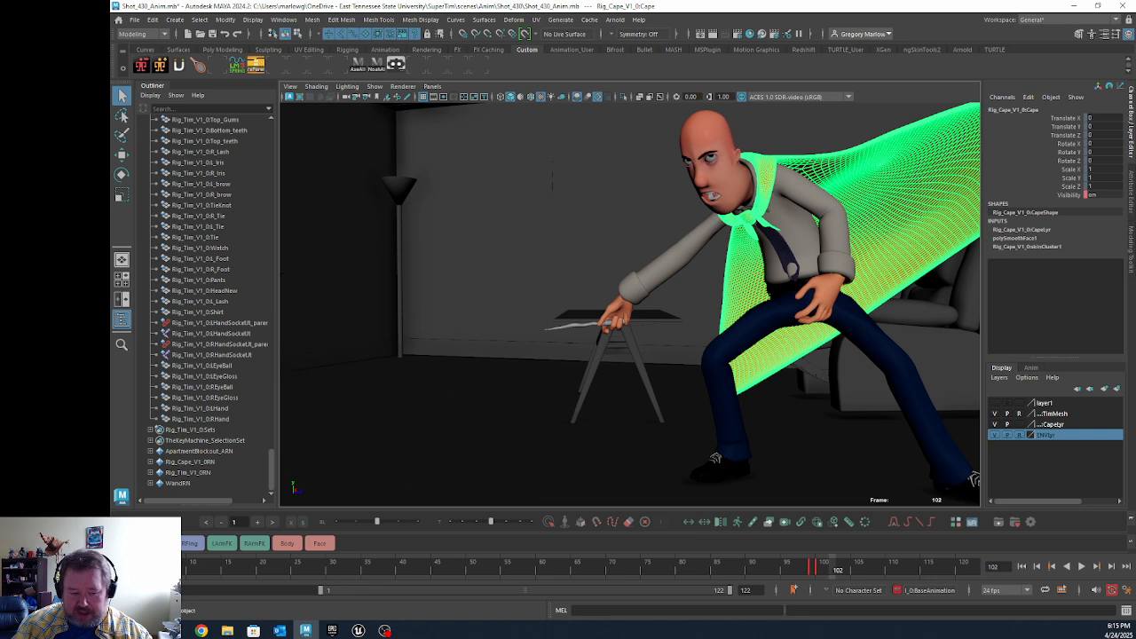
Step: Play the shot from frame 1 with the cape selected and stop at frame 100
left_click_drag(164, 568, 130, 569)
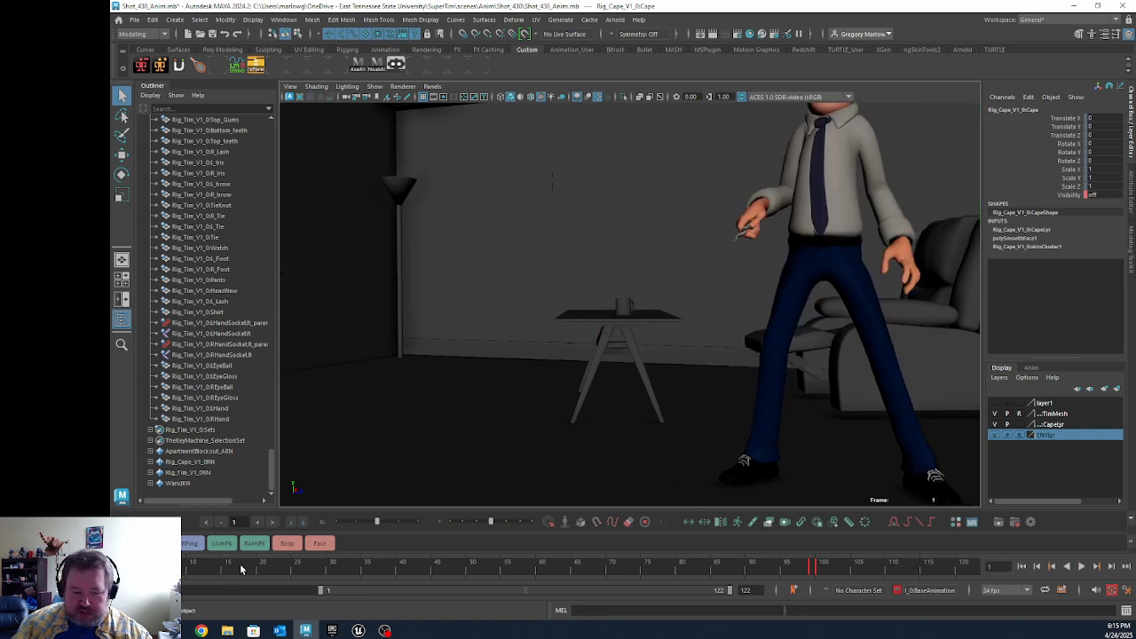
key("alt+v")
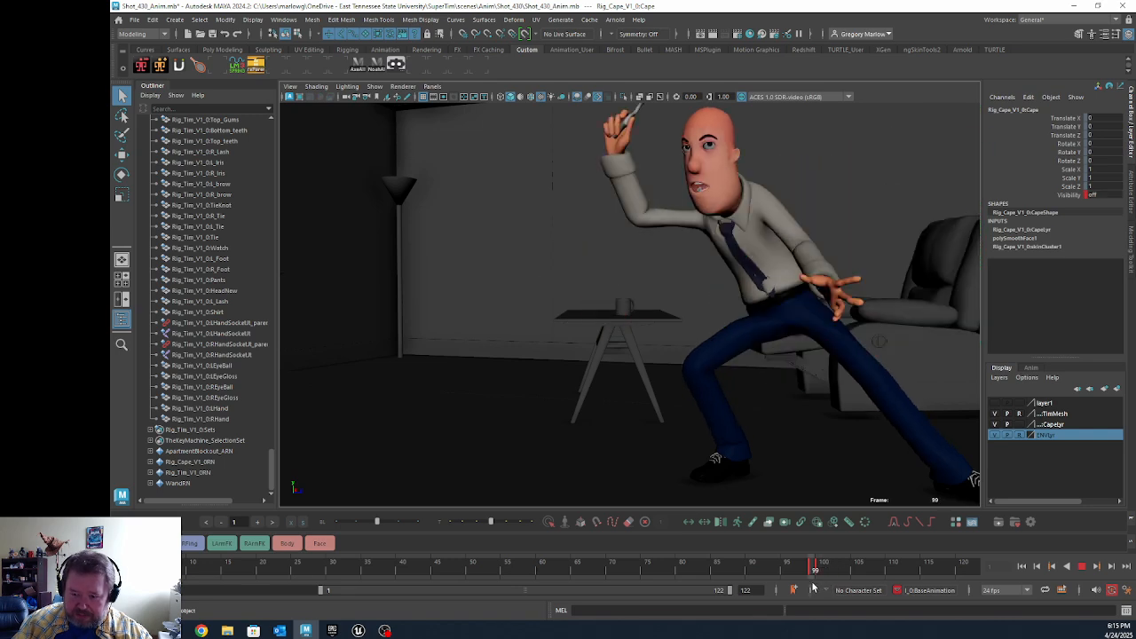
left_click_drag(819, 580, 819, 579)
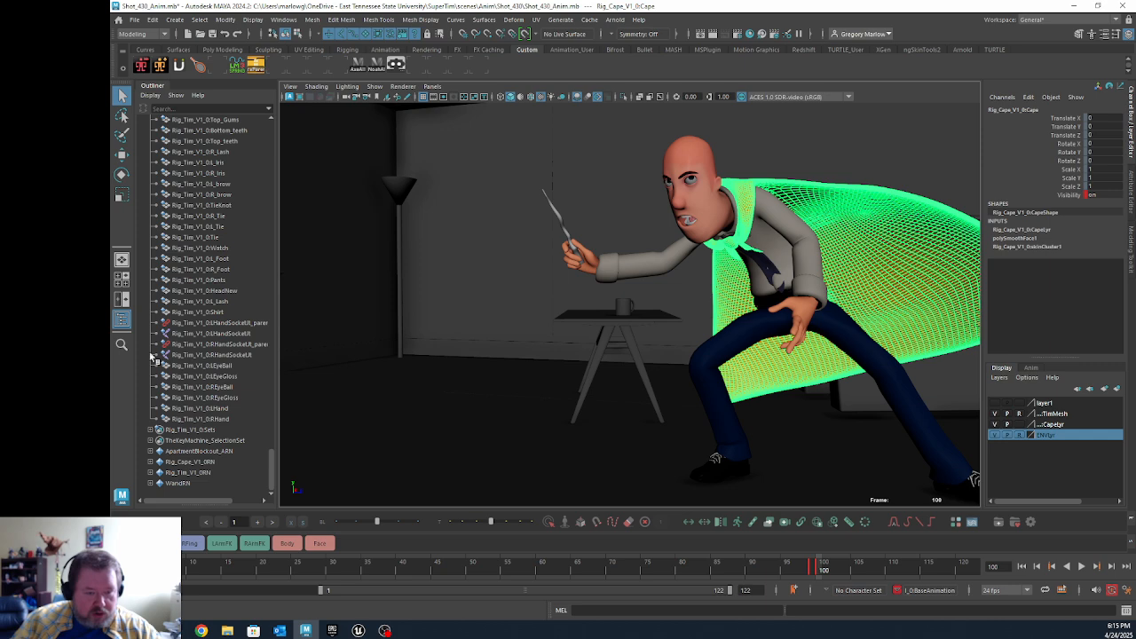
Step: Open the options for exporting the selected cape to Alembic and bring the advanced options into view
left_click(135, 20)
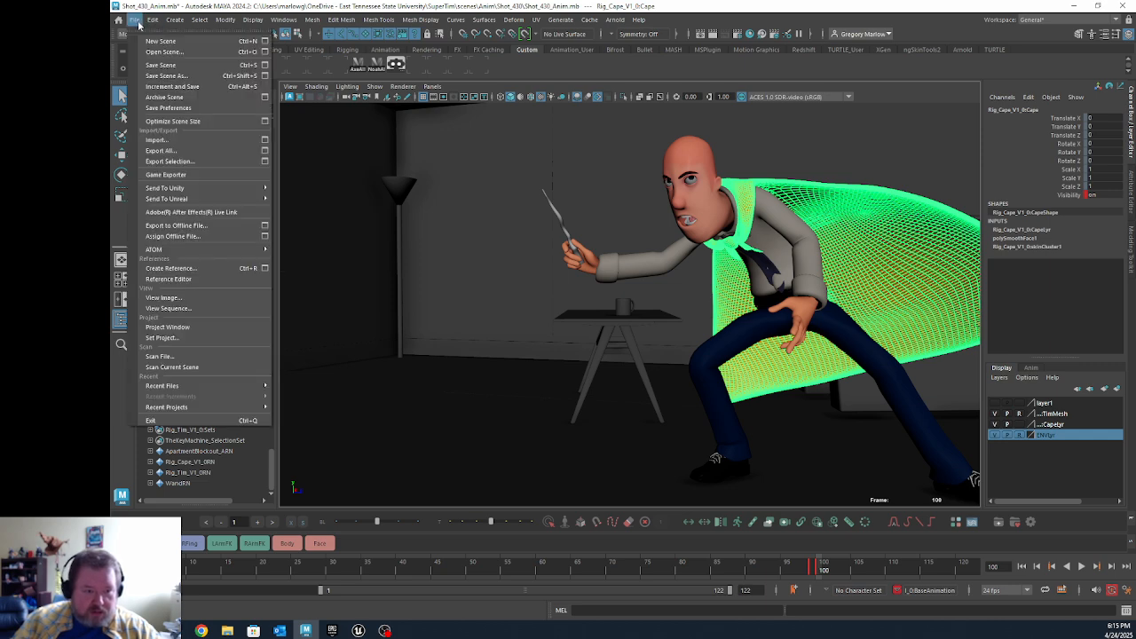
mouse_move(593, 21)
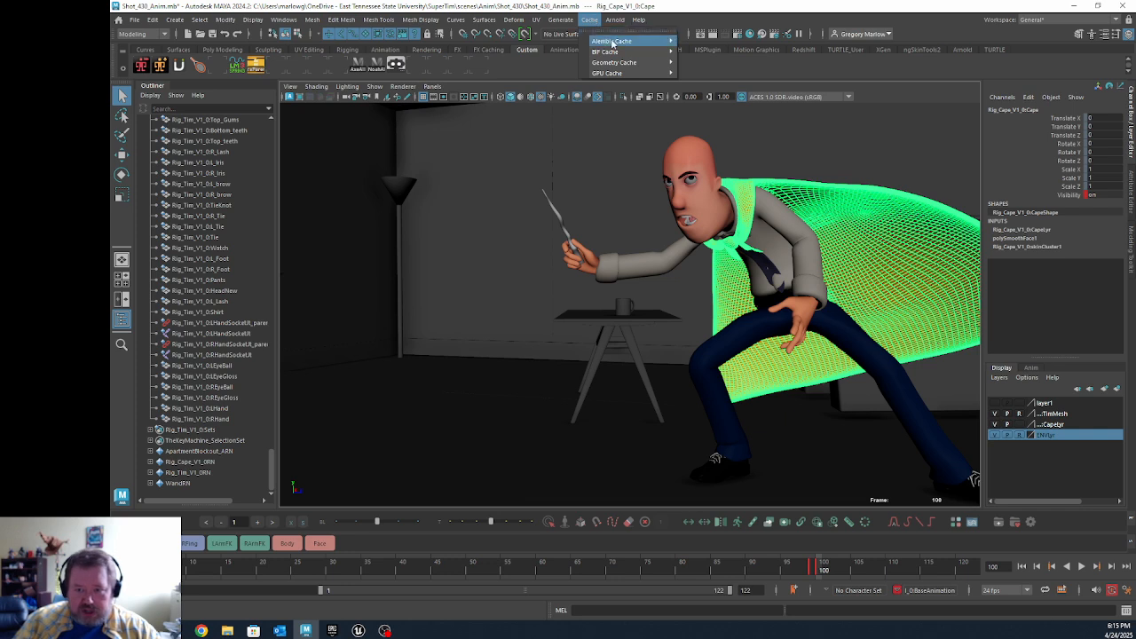
mouse_move(612, 42)
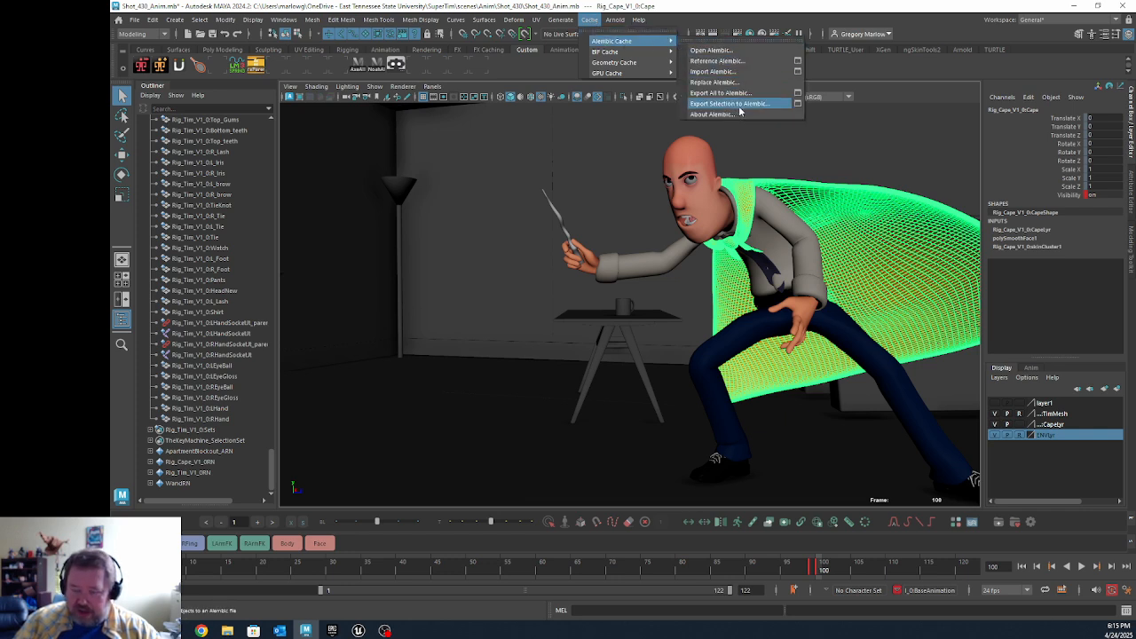
left_click(798, 104)
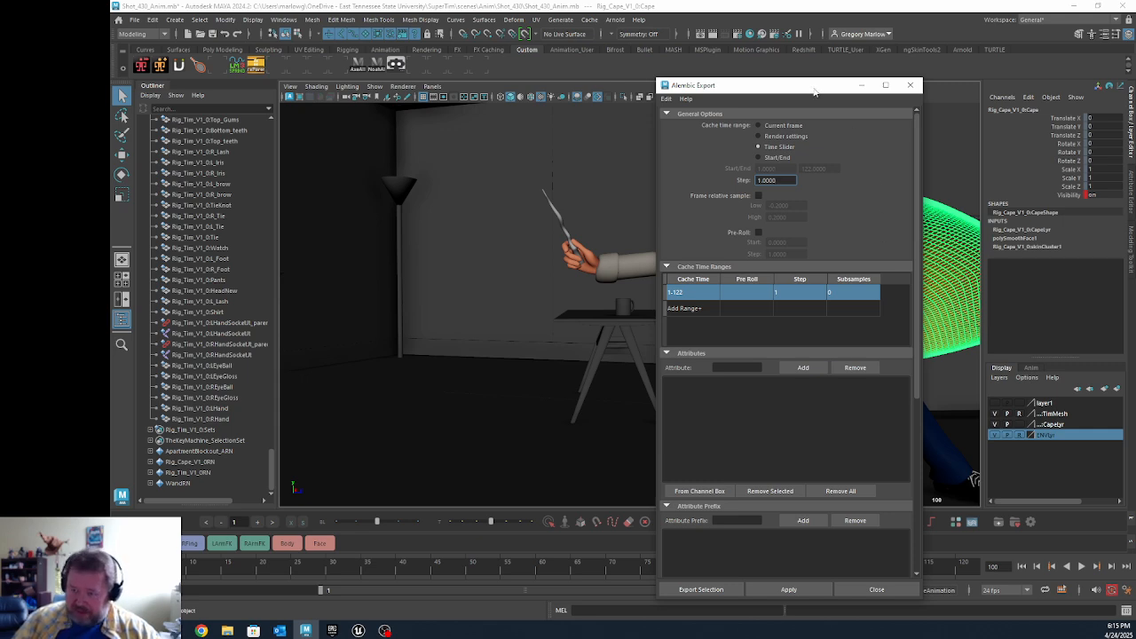
left_click_drag(812, 91, 474, 53)
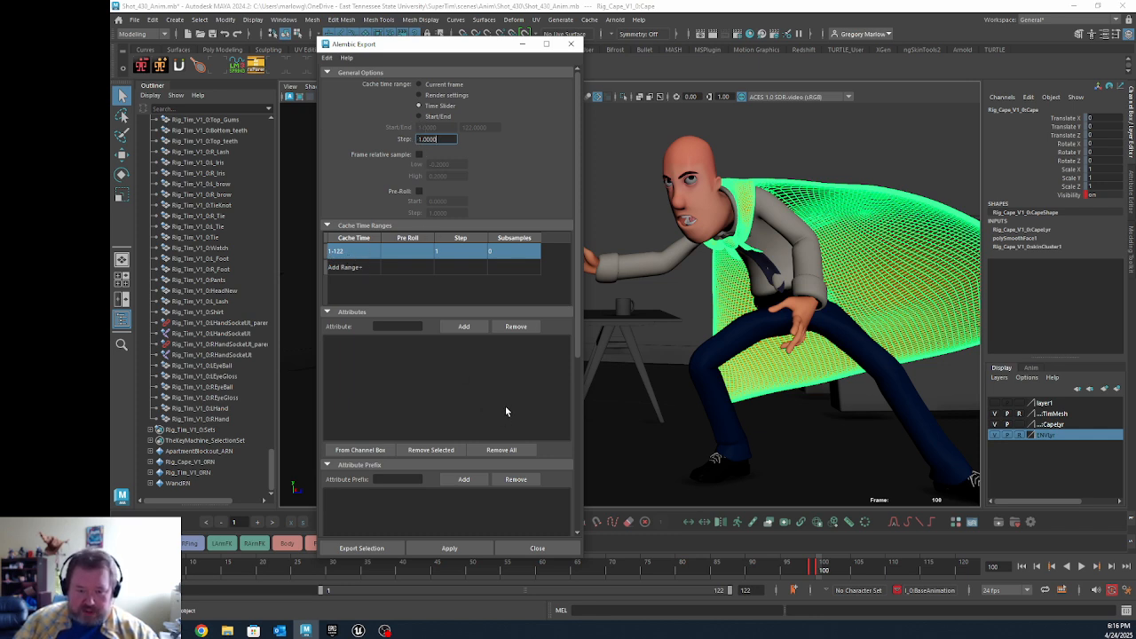
scroll(545, 231, "down", 5)
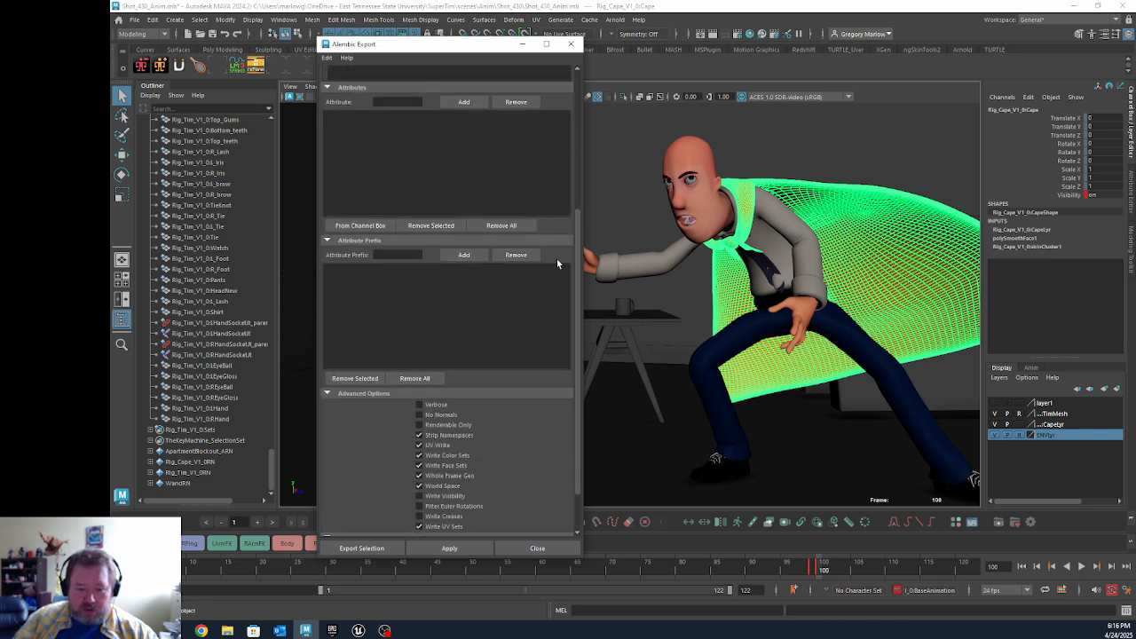
scroll(550, 266, "down", 2)
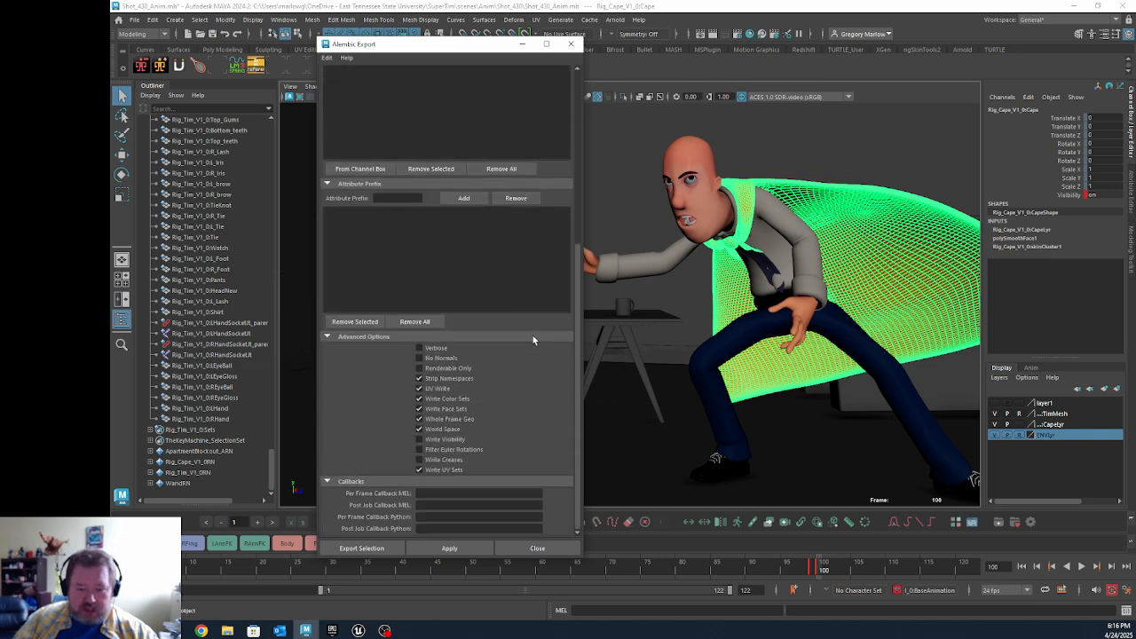
Step: Disable all advanced Alembic export options, including Strip Namespaces, UV Write, Write Color Sets, Write Face Sets and Write UV Sets
left_click(419, 378)
left_click(419, 388)
left_click(418, 398)
left_click(419, 409)
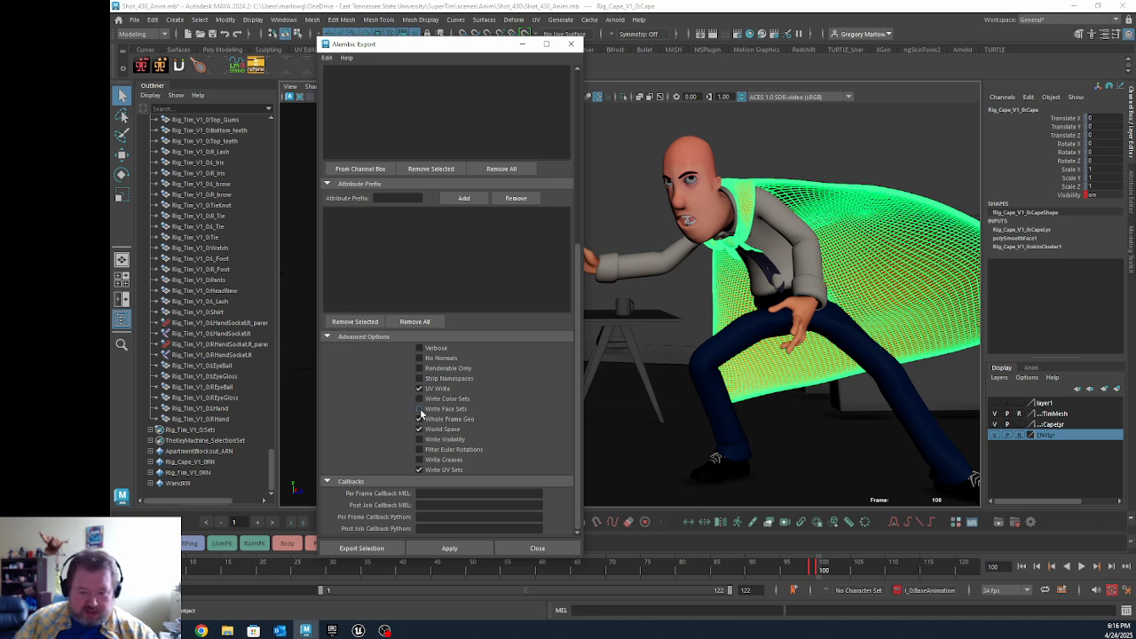
left_click(419, 389)
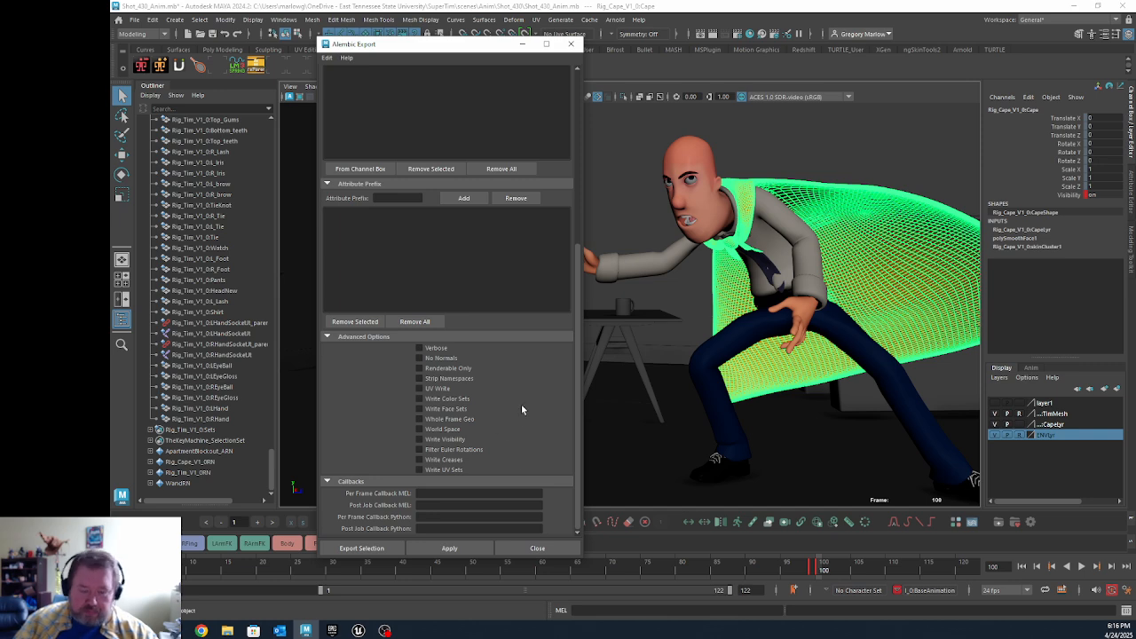
Step: Enable UV Write, Write Color Sets, Write Face Sets, Whole Frame Geo, World Space and Write Visibility for the Alembic export
left_click(419, 389)
left_click(419, 399)
left_click(419, 408)
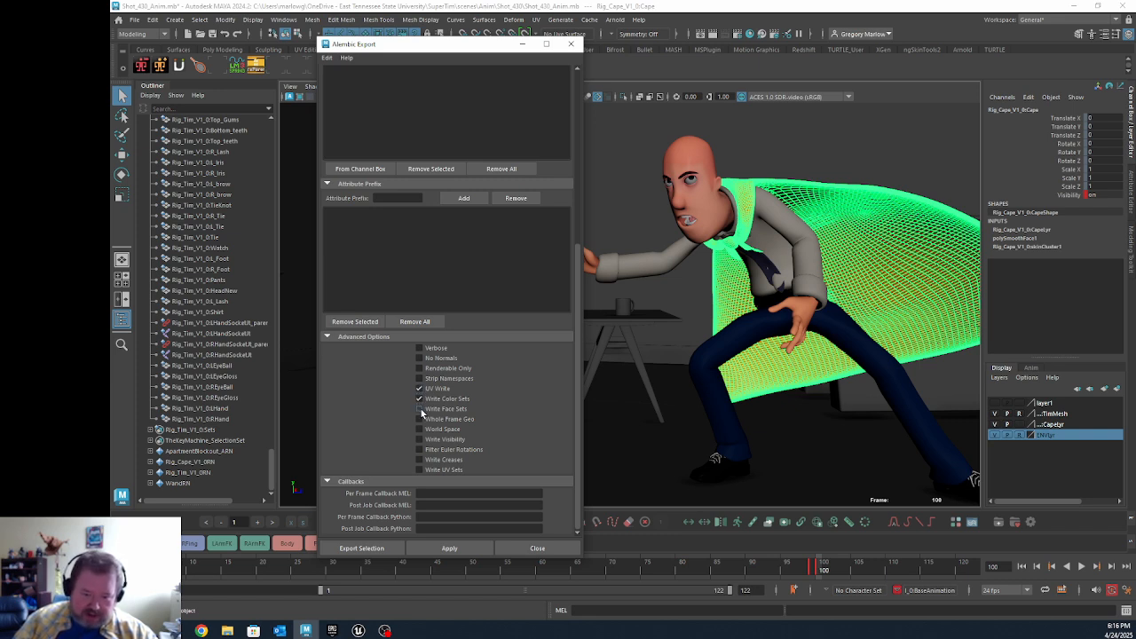
left_click(419, 418)
left_click(419, 428)
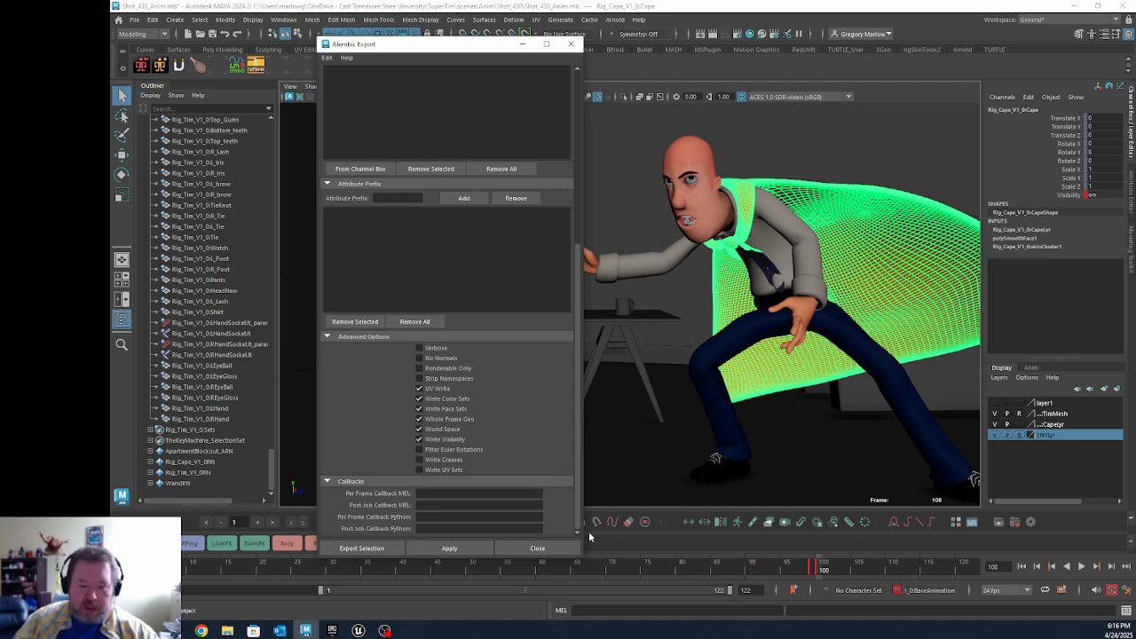
Step: Start exporting the selection, choose the Desktop as the destination and name the Alembic file CapeAlembic
left_click(363, 548)
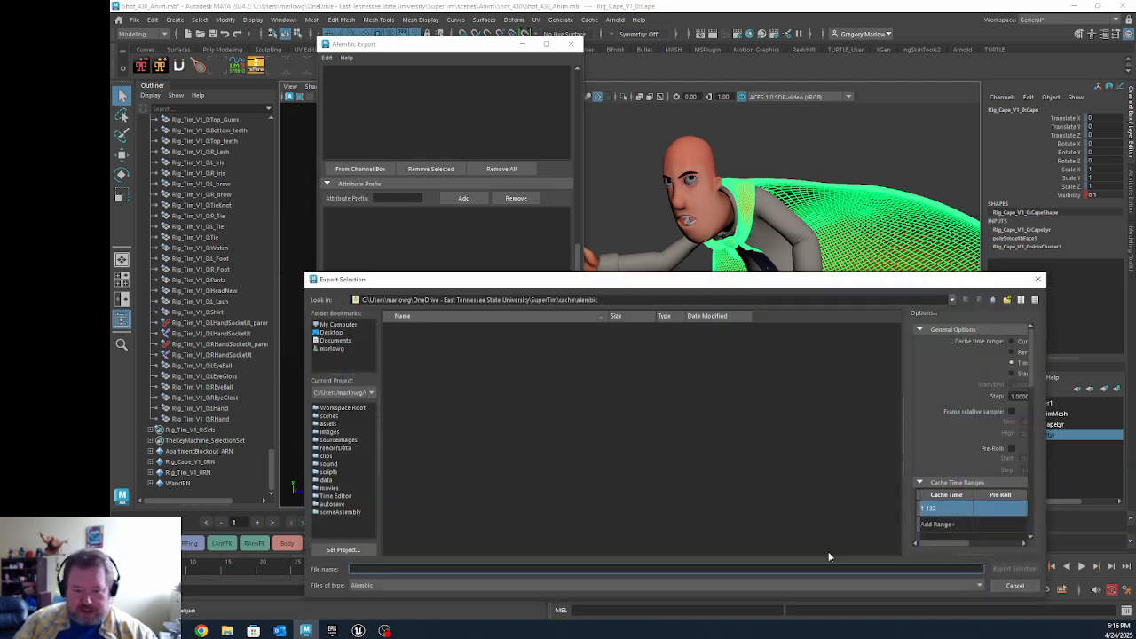
left_click(331, 333)
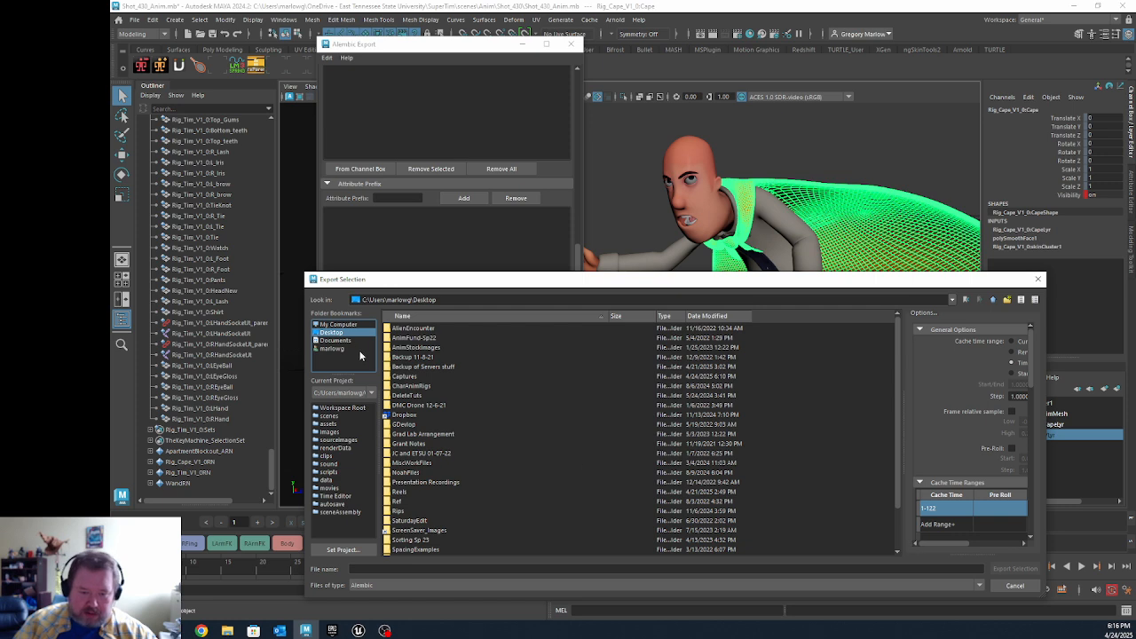
left_click(477, 571)
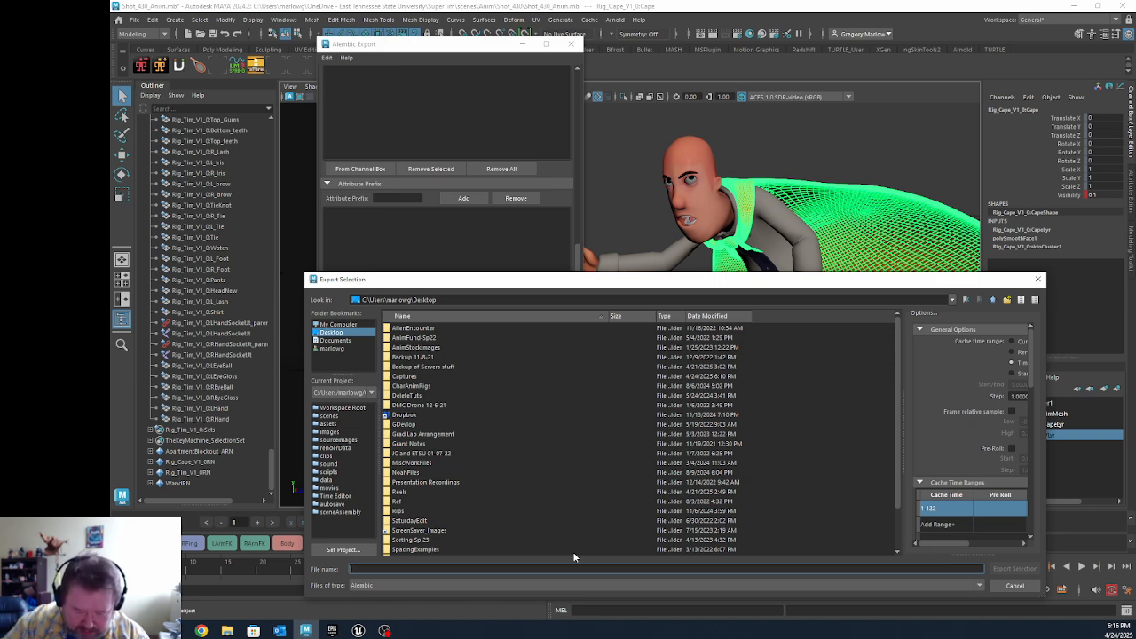
type("CapeAlembic")
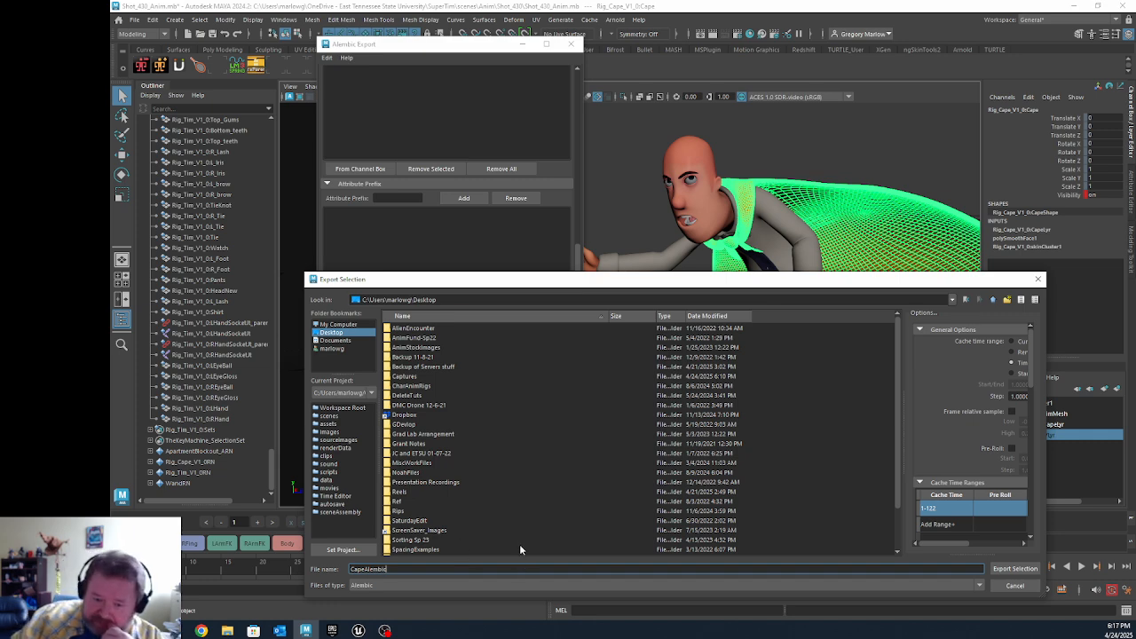
Step: Look up the existing cape Alembic file in the network ShotExports folder for Shot_430 in File Explorer, and return to Maya
left_click(227, 630)
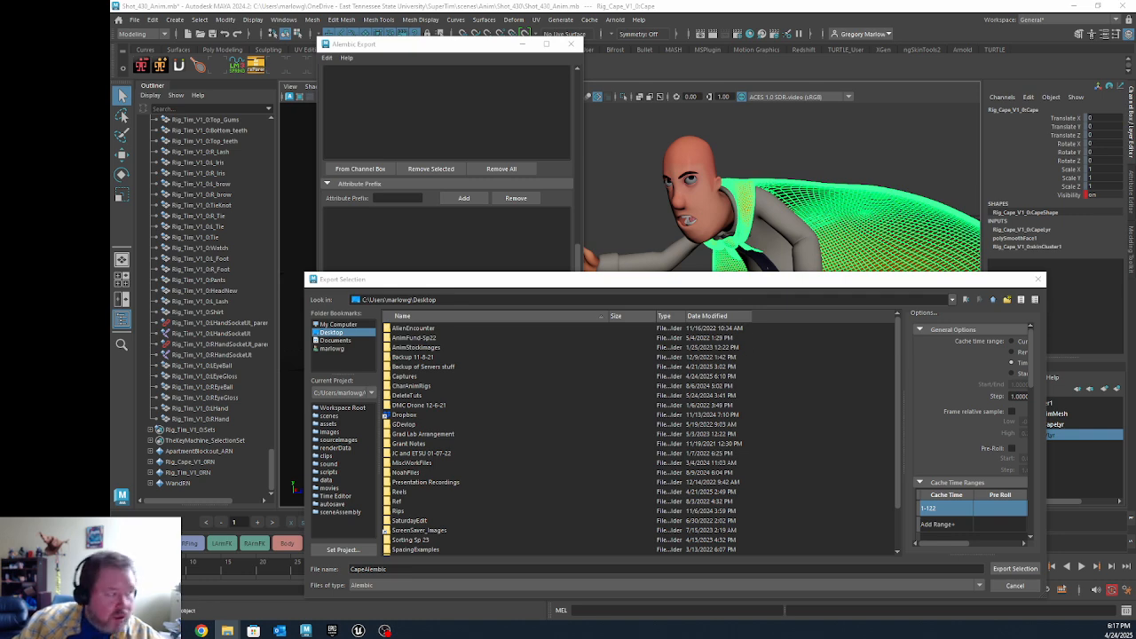
left_click_drag(112, 213, 689, 133)
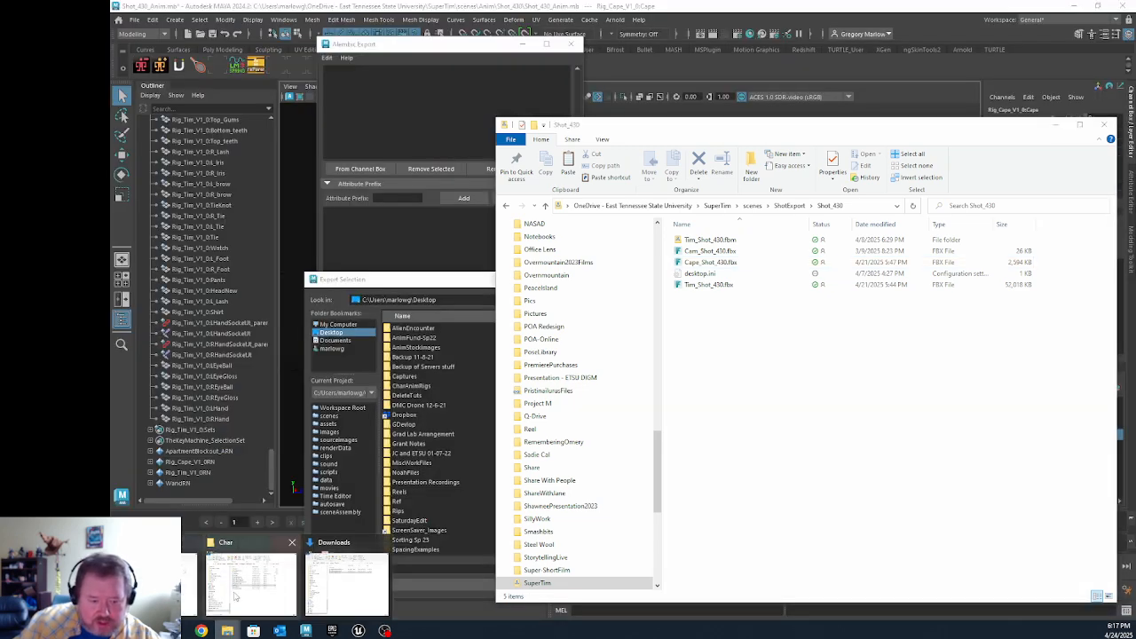
left_click(347, 586)
left_click(949, 183)
scroll(874, 399, "down", 10)
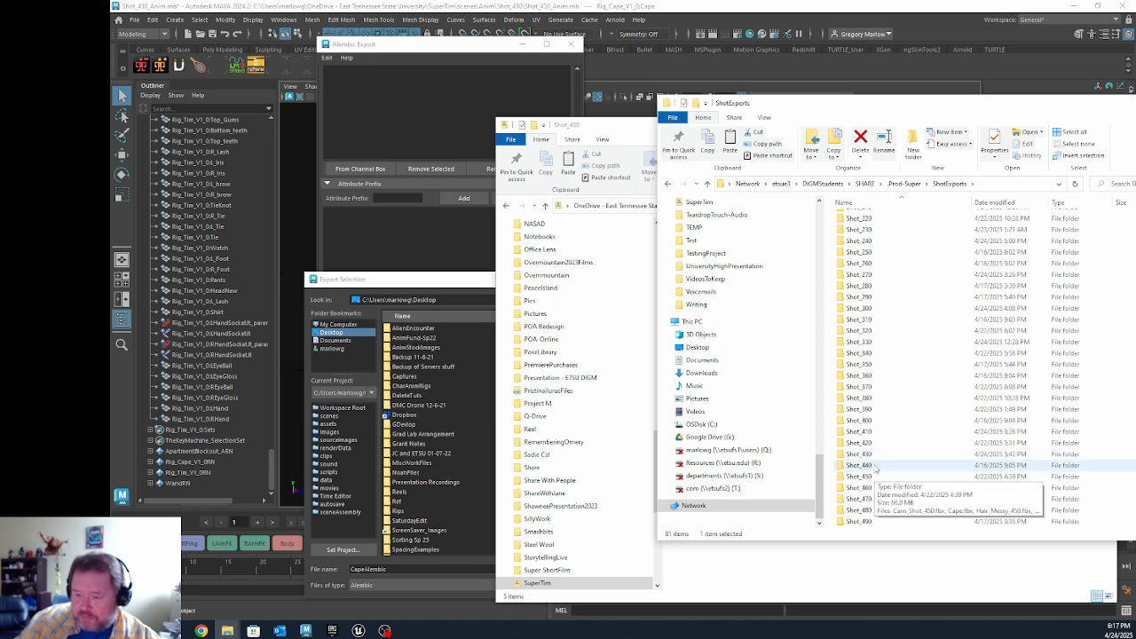
double_click(865, 454)
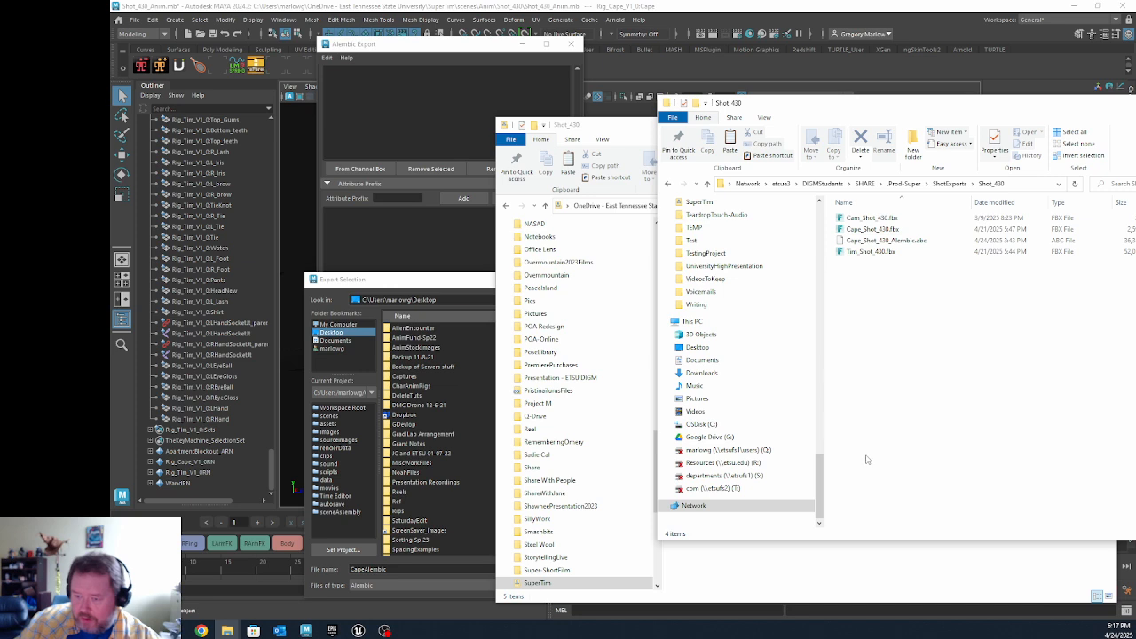
left_click(869, 241)
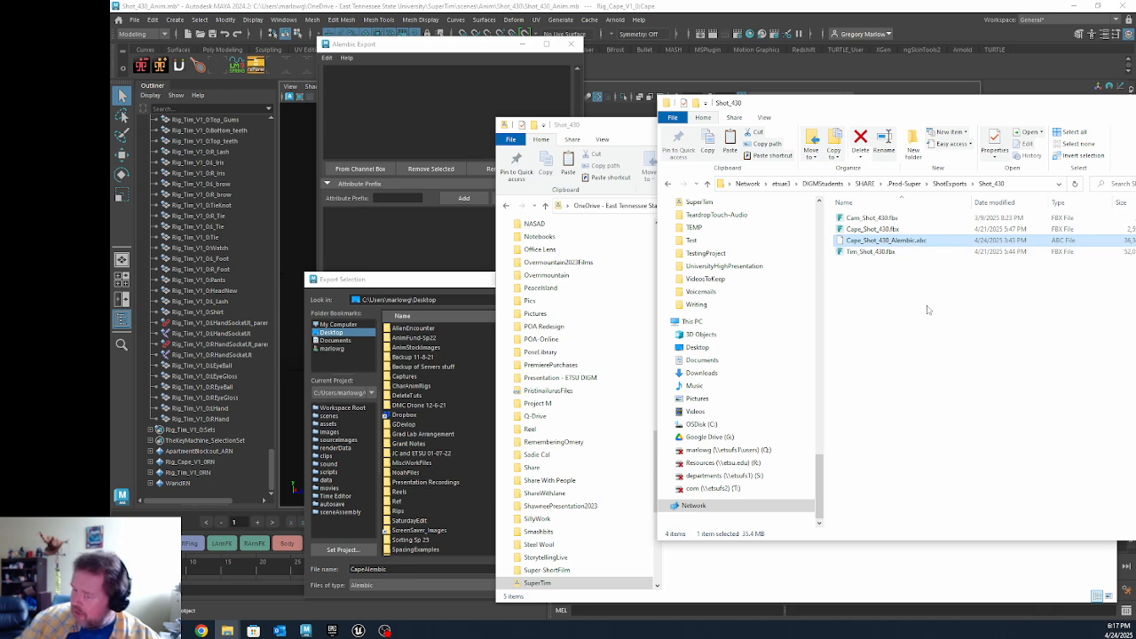
left_click_drag(1014, 102, 674, 100)
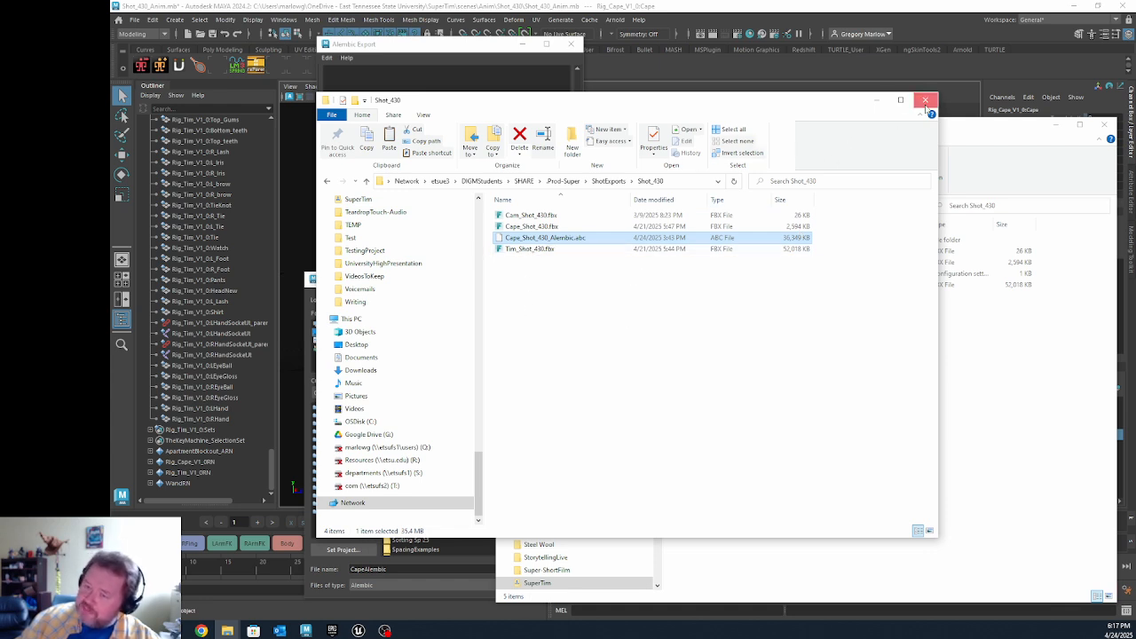
left_click(876, 100)
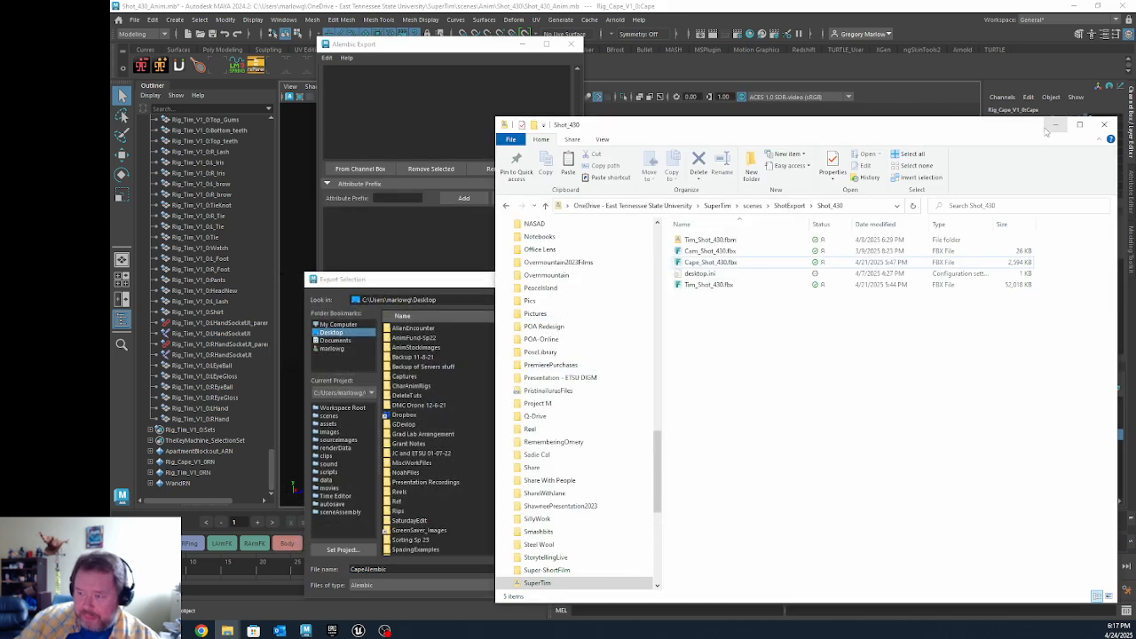
left_click(1056, 125)
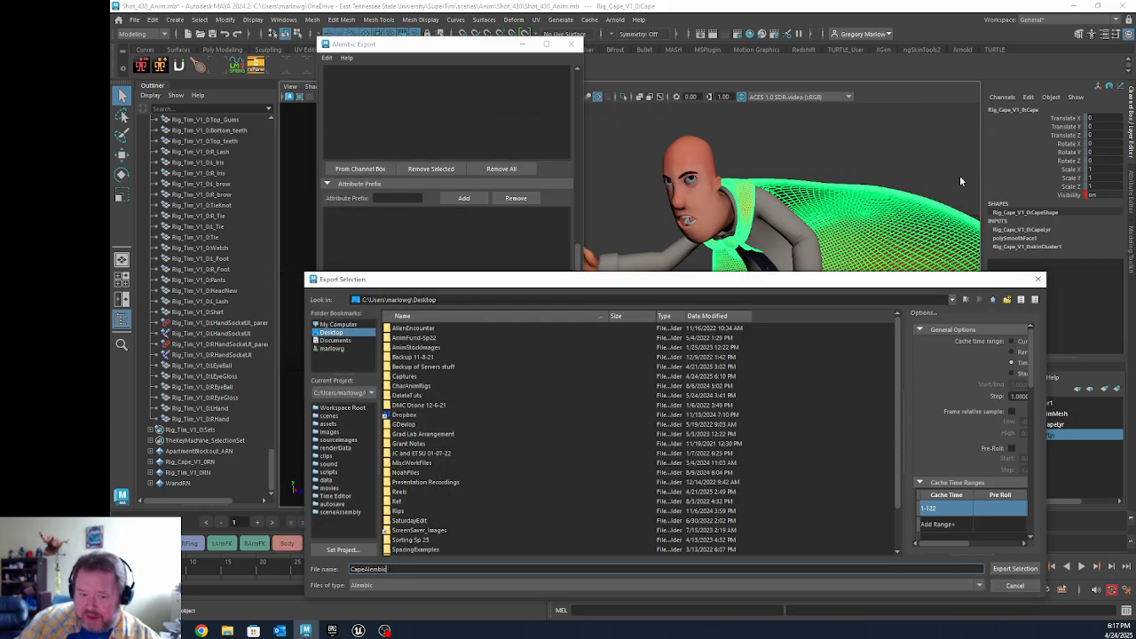
Step: Export the selected cape to the Desktop as the Alembic file CapeAlembic
left_click(1014, 569)
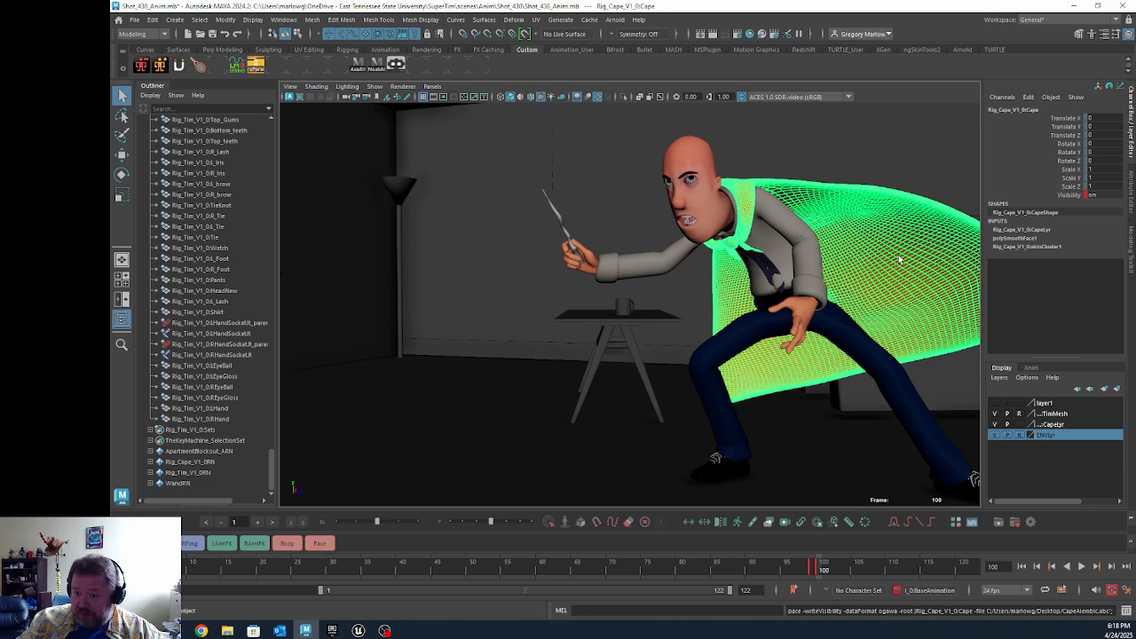
Step: Show the cape's UV points, select one of them, and return to object mode with nothing selected
key("F12")
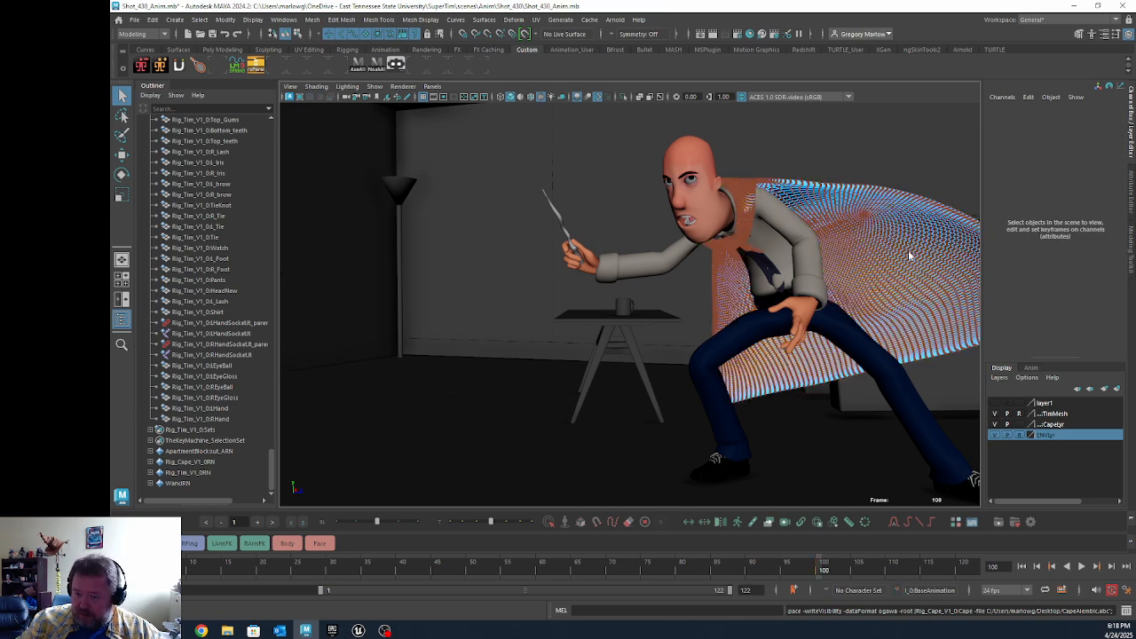
left_click(908, 252)
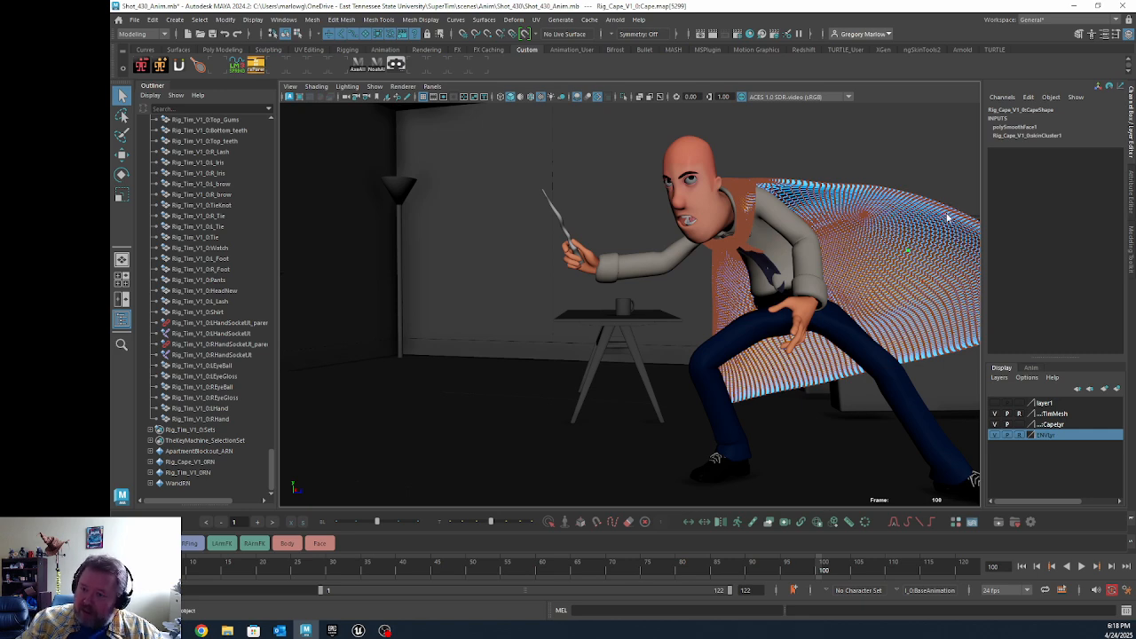
right_click_drag(946, 215, 948, 179)
left_click(949, 167)
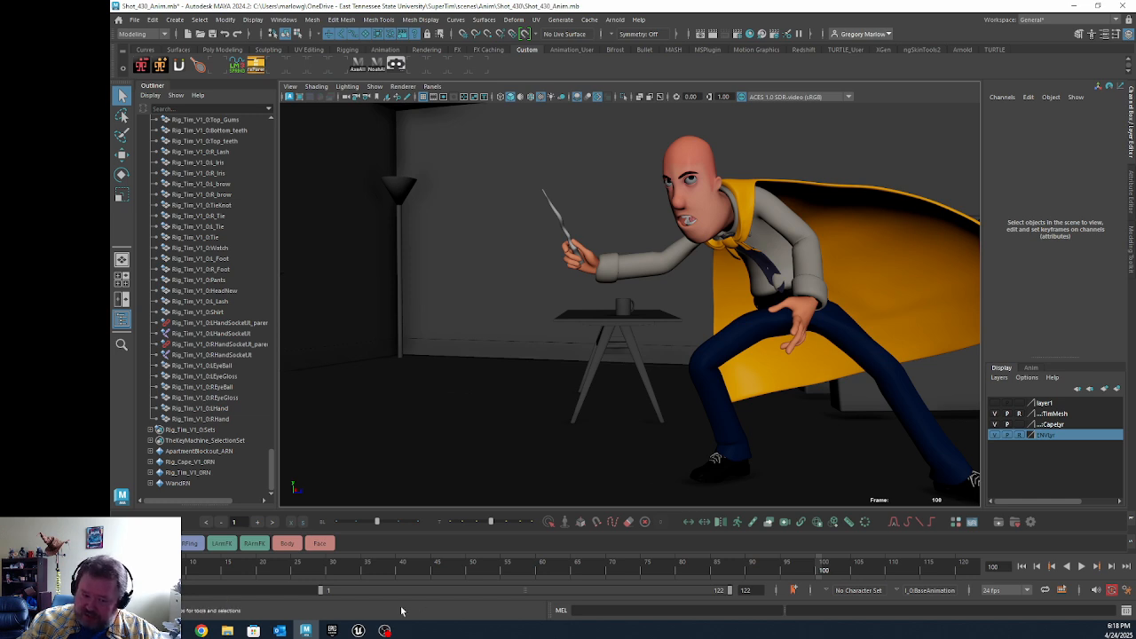
Step: Review the network Shot_430 folder containing Cape_Shot_430_Alembic.abc in File Explorer, and minimize the folder window
mouse_move(362, 633)
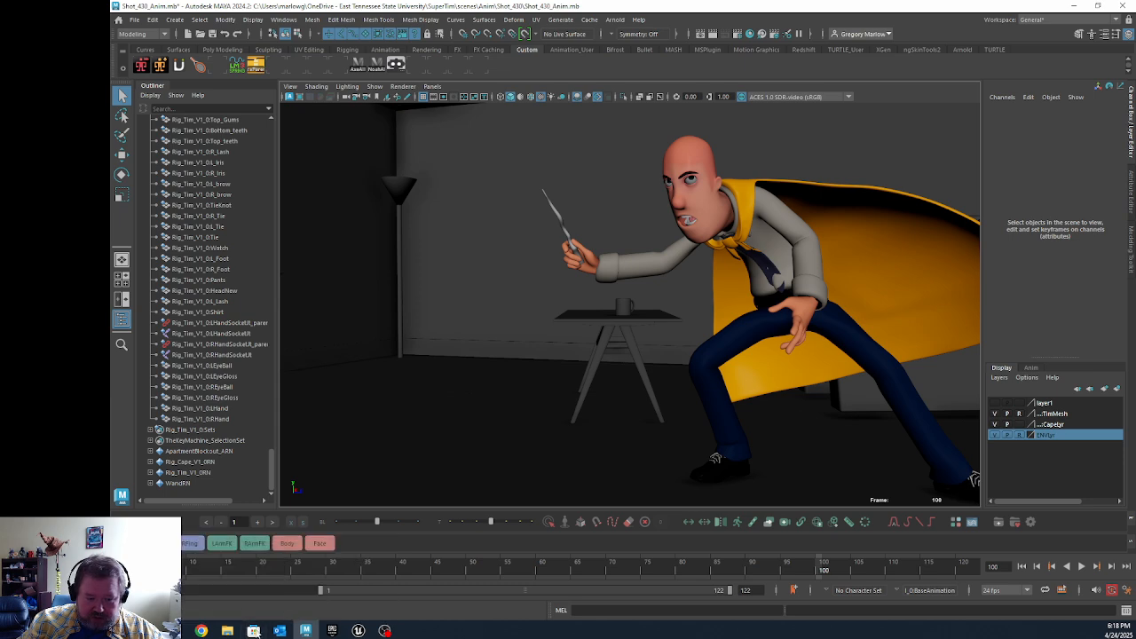
mouse_move(227, 632)
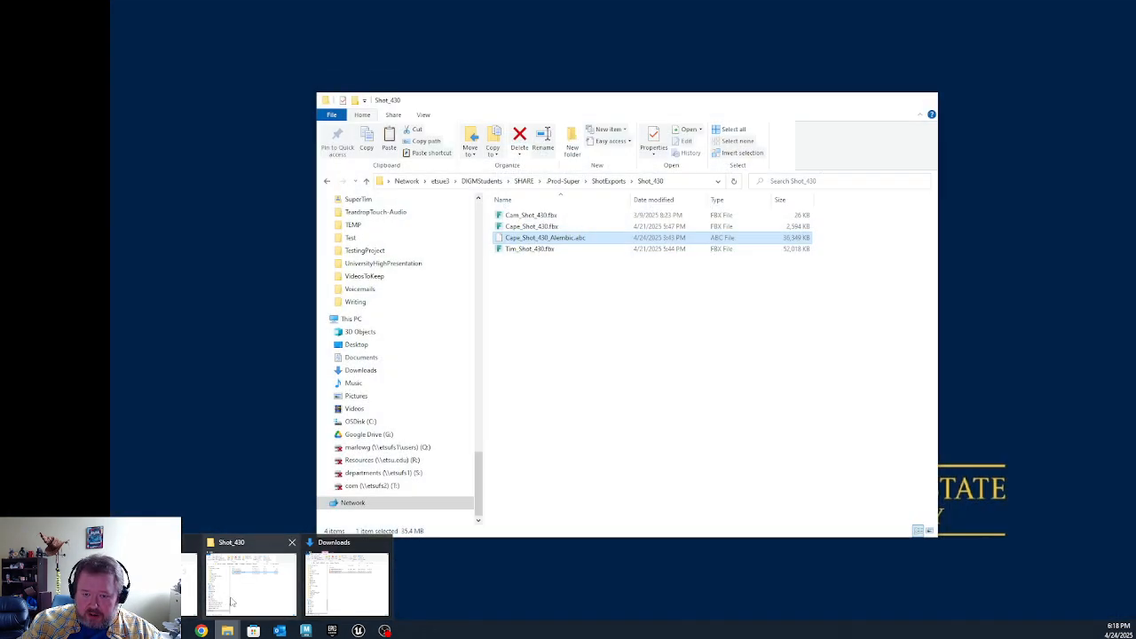
left_click(220, 602)
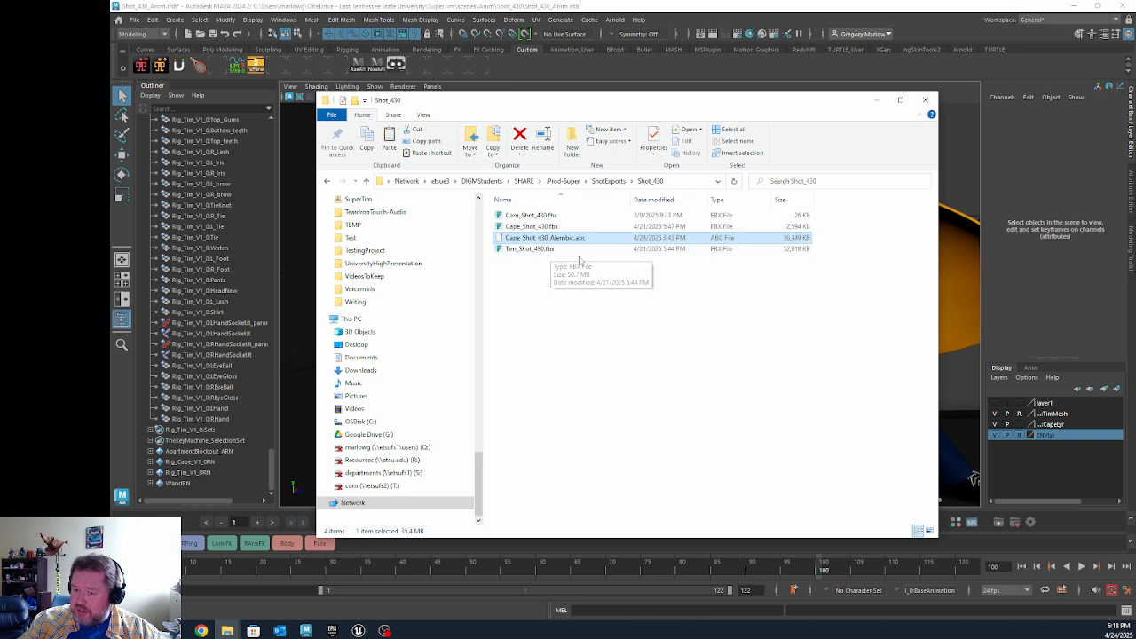
left_click(873, 100)
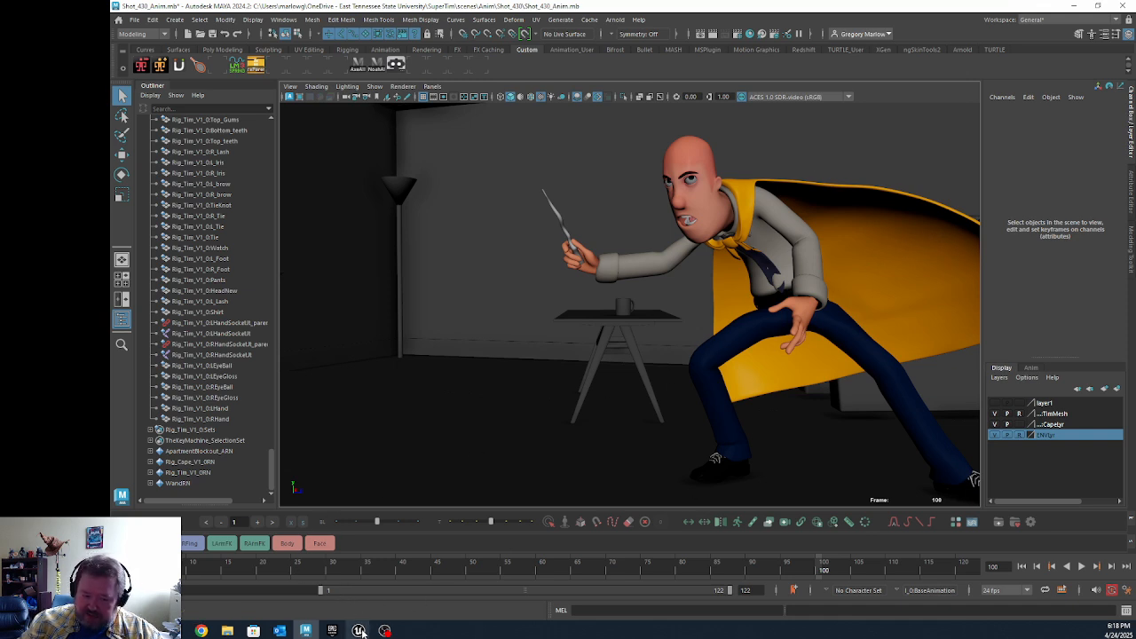
Step: Switch to Unreal and add a level sequence to the level, saved as NewLevelSequence in the Content folder
left_click(414, 581)
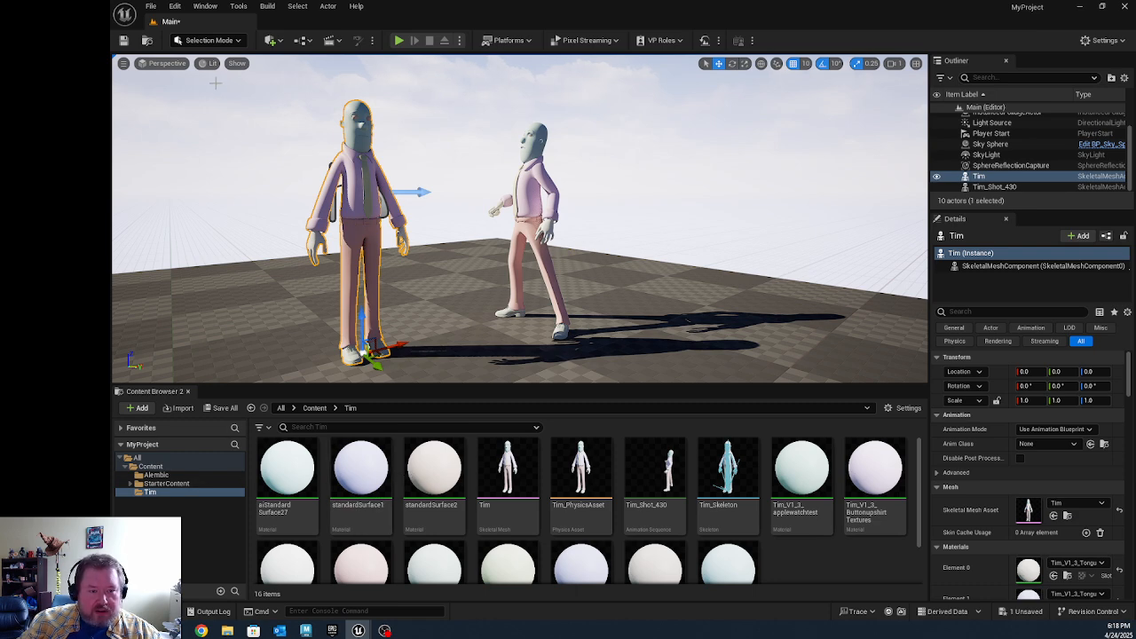
left_click(330, 40)
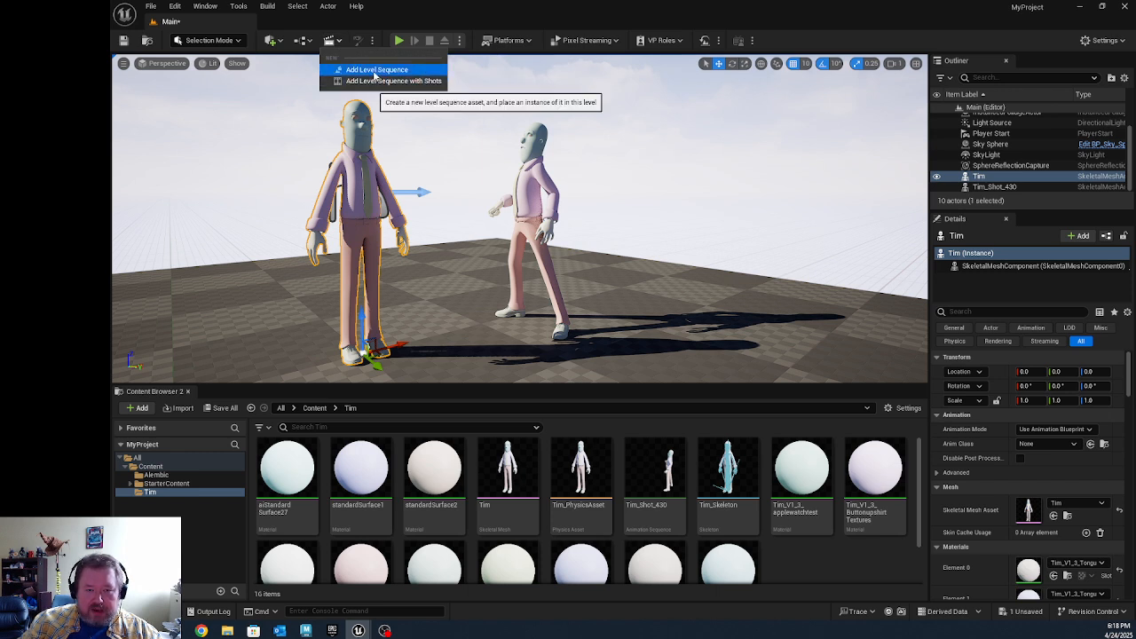
left_click(375, 71)
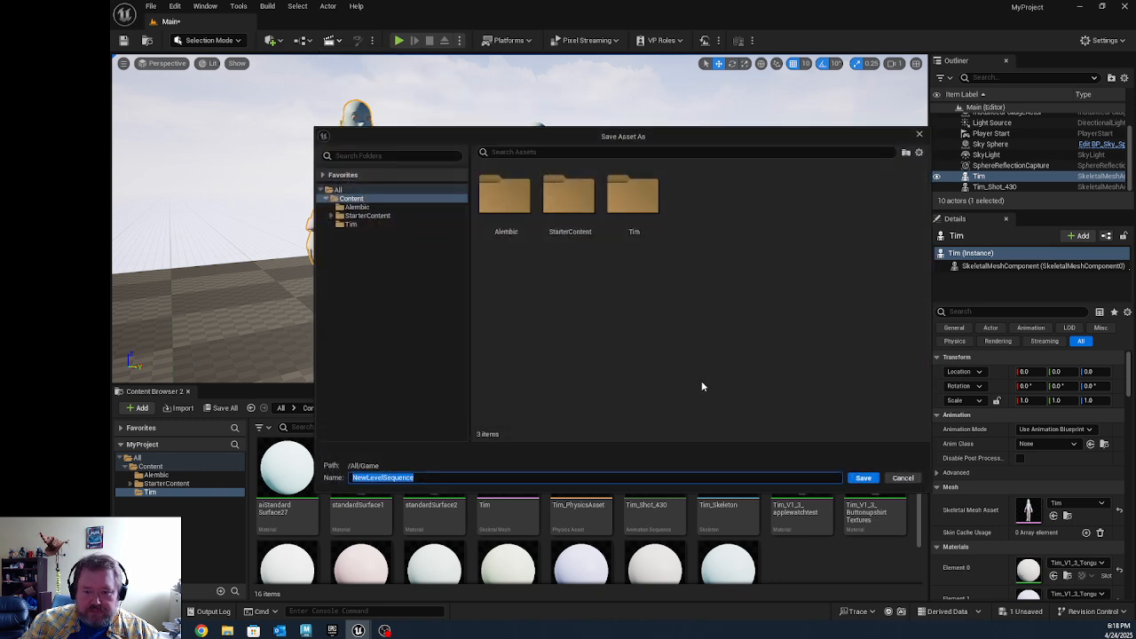
left_click(862, 478)
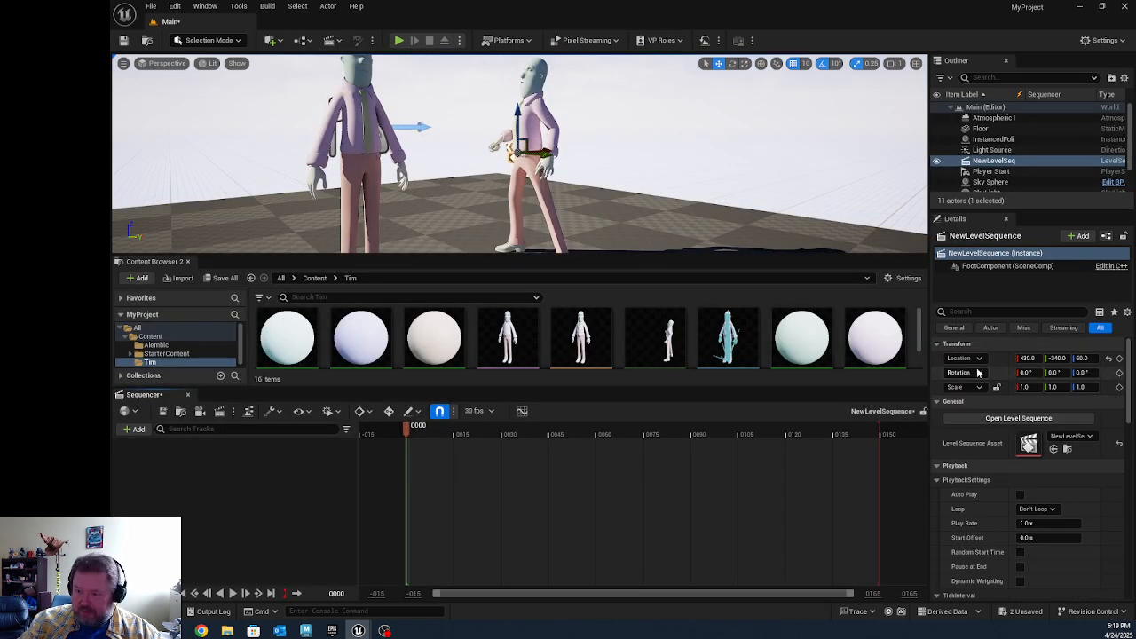
Step: Delete the animated Tim_Shot_430 actor from the level, keeping the Tim skeletal mesh actor
left_click(364, 147)
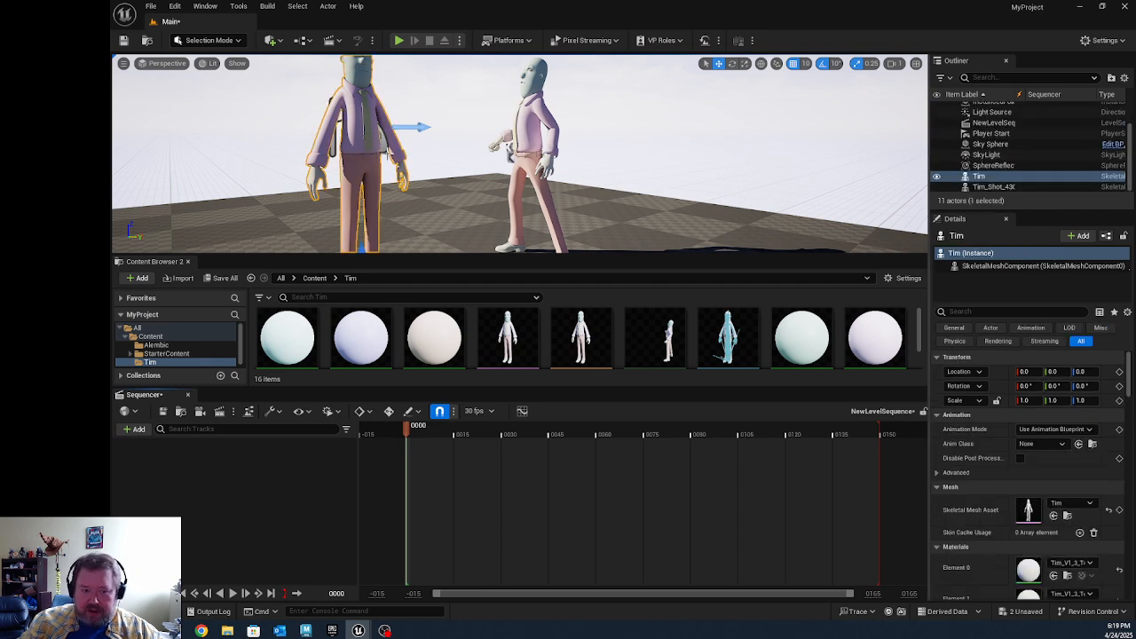
left_click(535, 140)
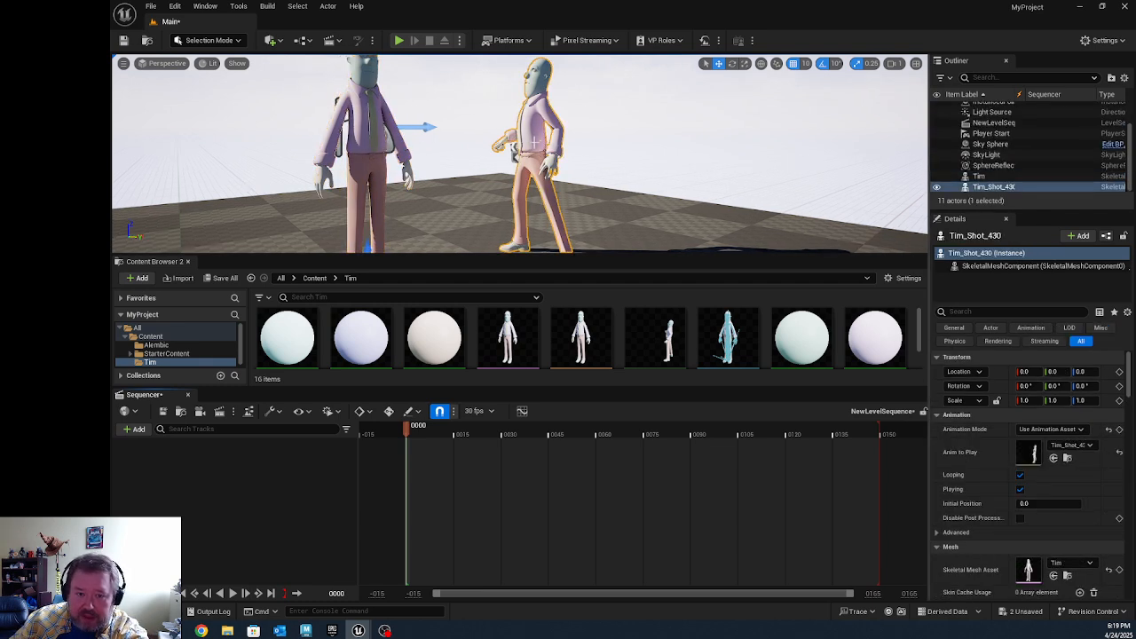
key("Delete")
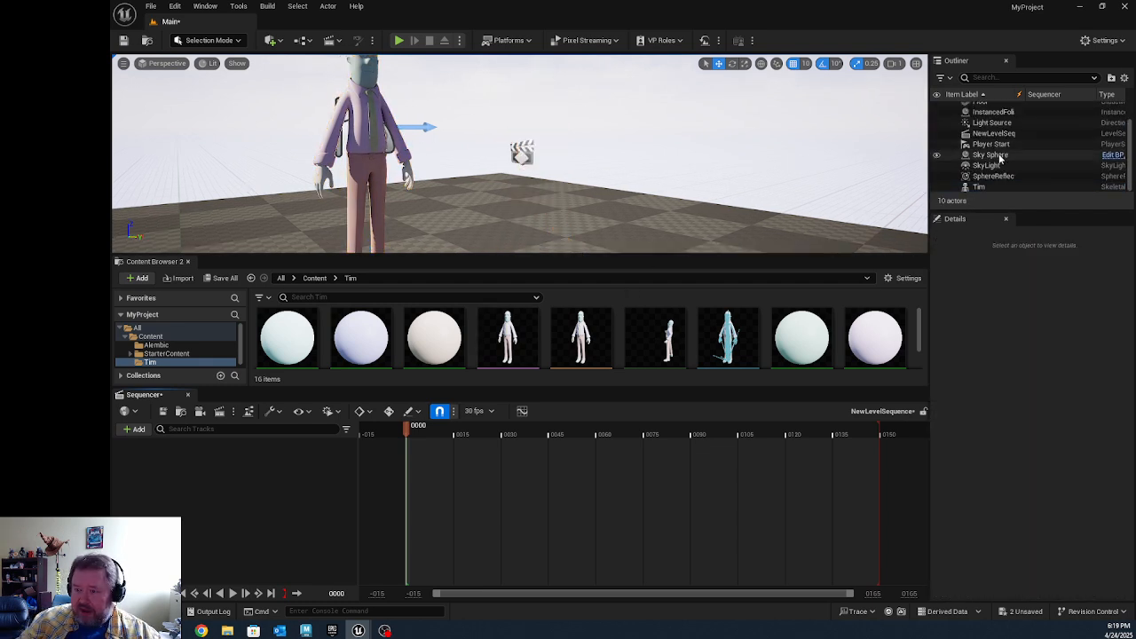
Step: Add the Tim actor to the level sequence, assign it the Tim_Shot_430 animation, and play the sequence
left_click(981, 187)
left_click_drag(543, 394, 210, 484)
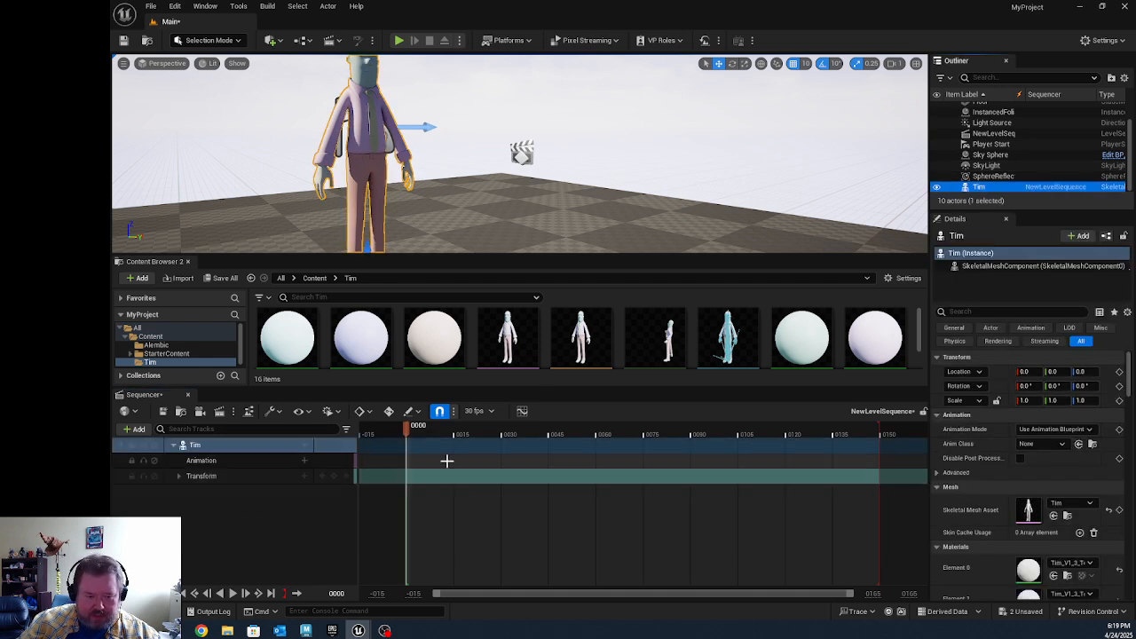
left_click(305, 460)
left_click(363, 341)
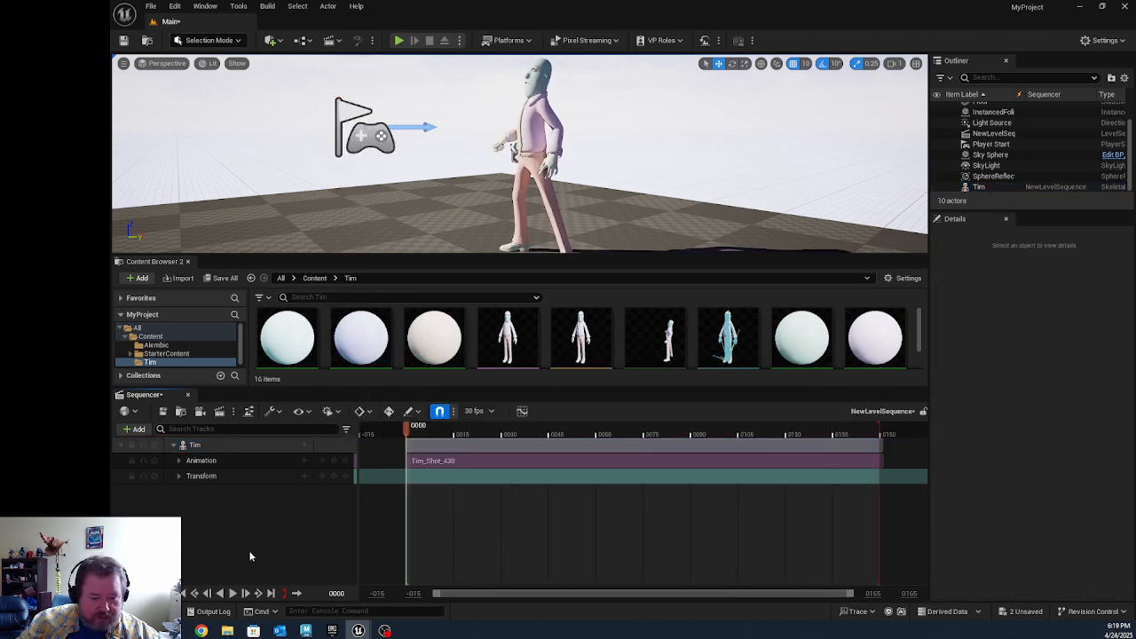
left_click(232, 593)
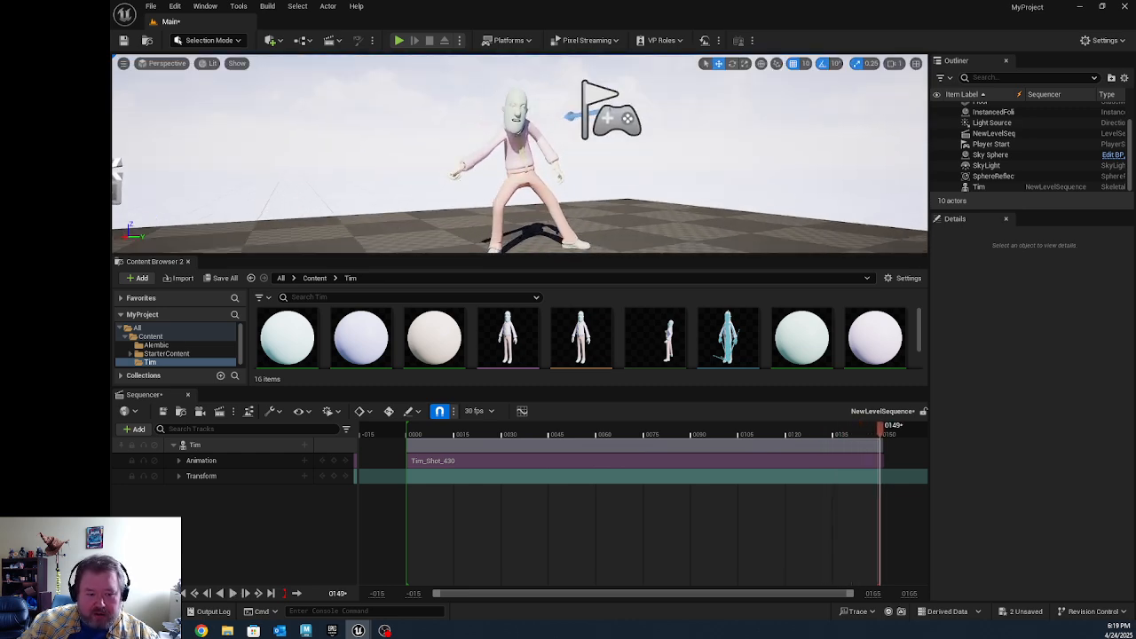
Step: Create a cine camera in the sequence and sample its manual focus distance from Tim in the camera view
left_click(200, 411)
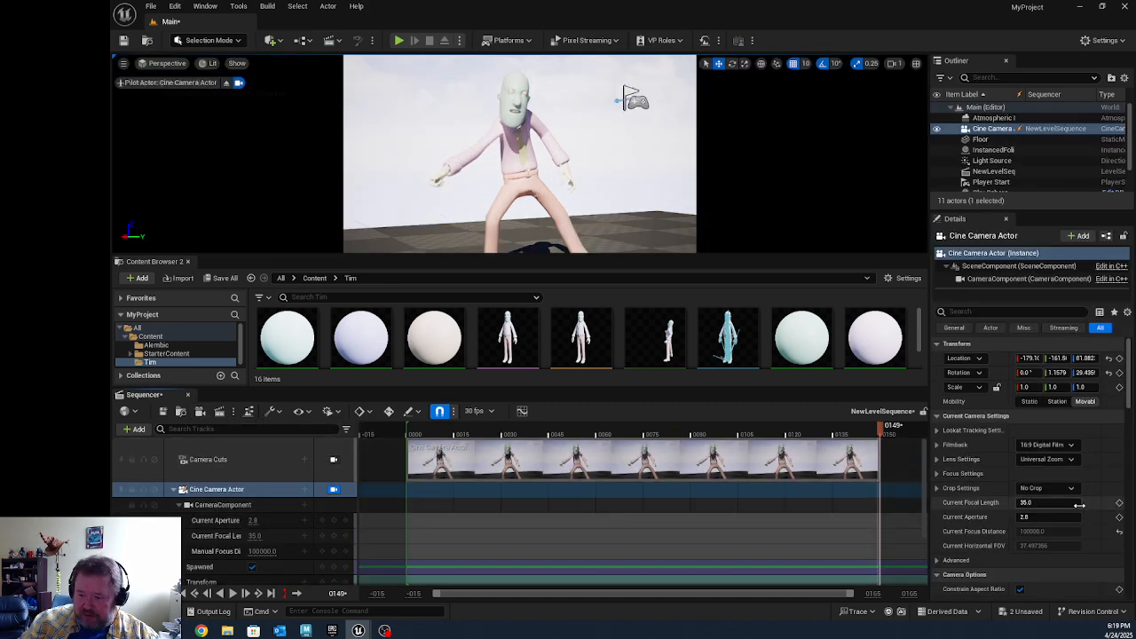
scroll(1053, 525, "down", 1)
scroll(1053, 529, "down", 3)
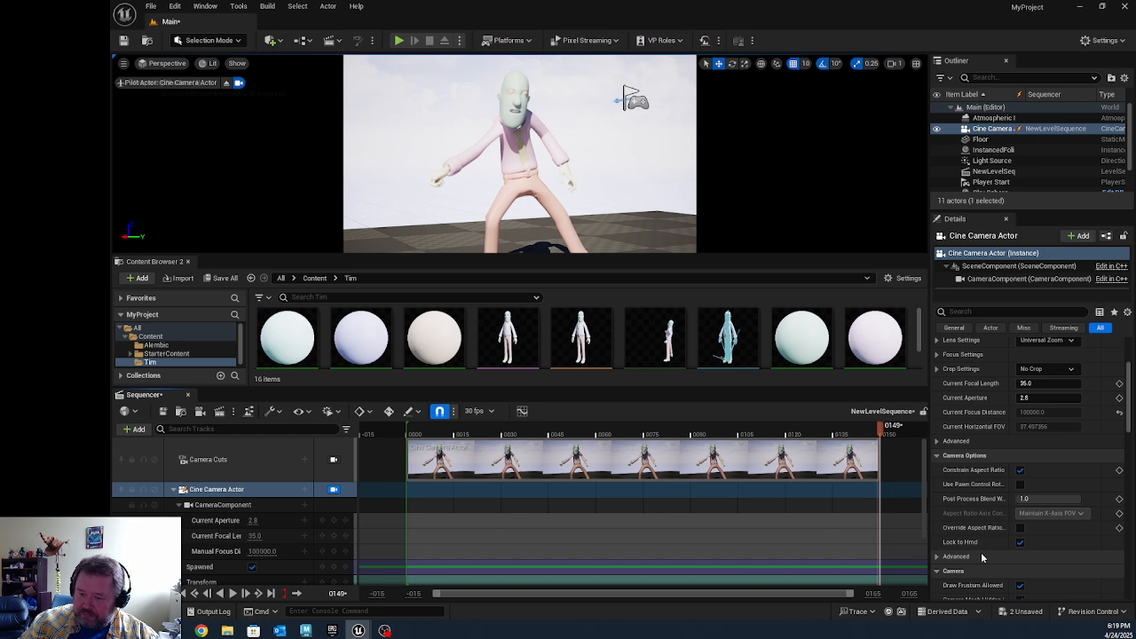
scroll(984, 551, "down", 2)
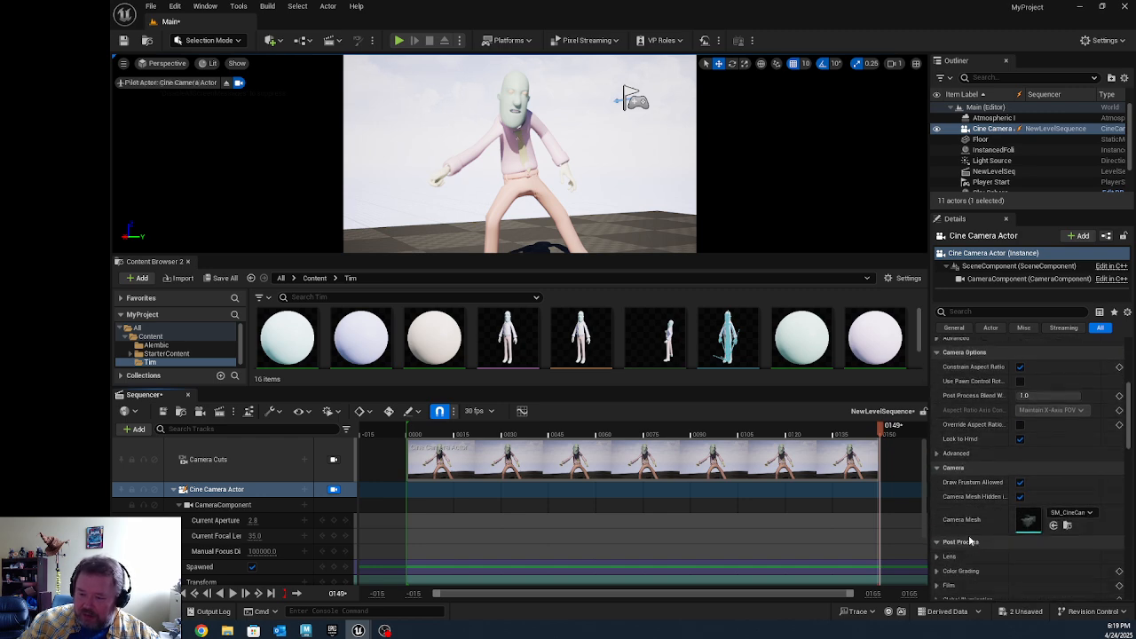
scroll(970, 540, "down", 1)
scroll(970, 540, "down", 1)
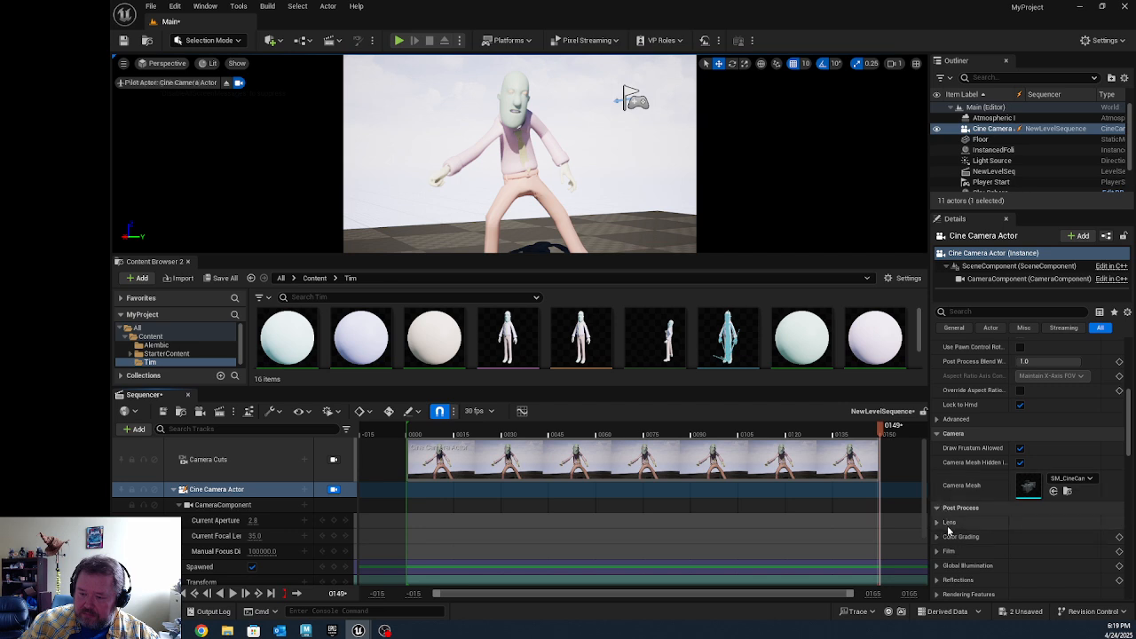
scroll(948, 532, "down", 1)
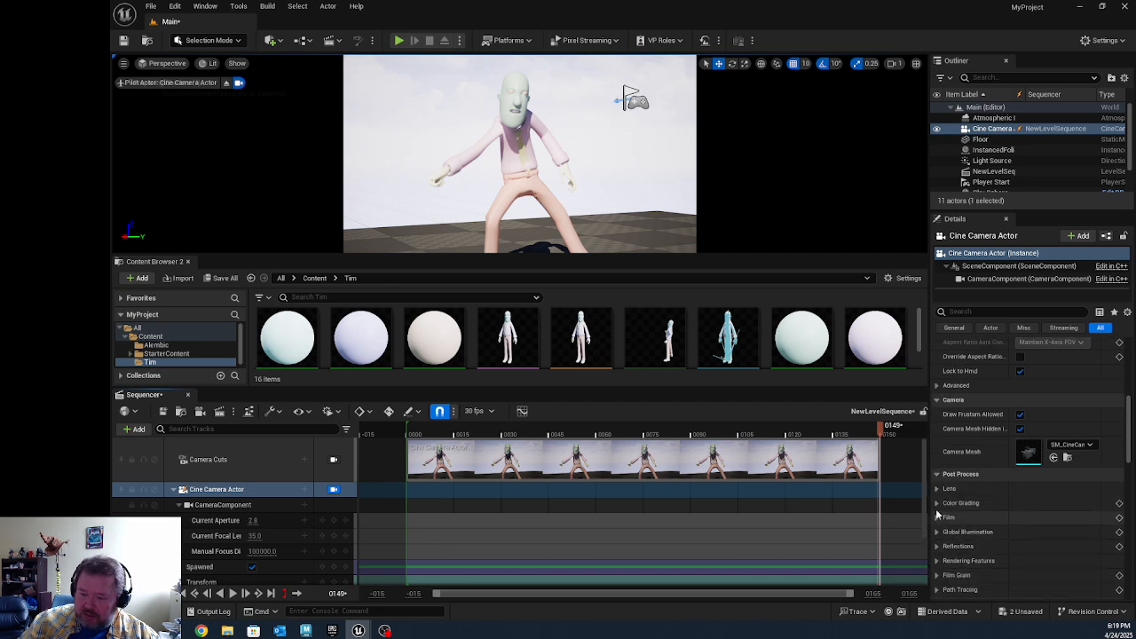
scroll(940, 518, "up", 4)
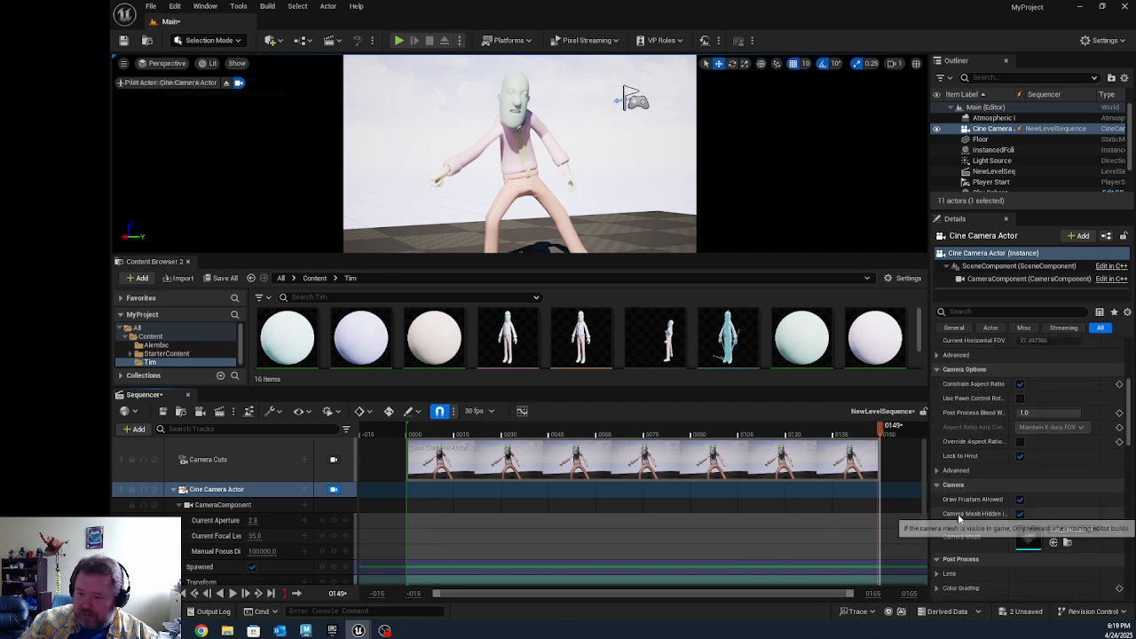
scroll(958, 519, "up", 2)
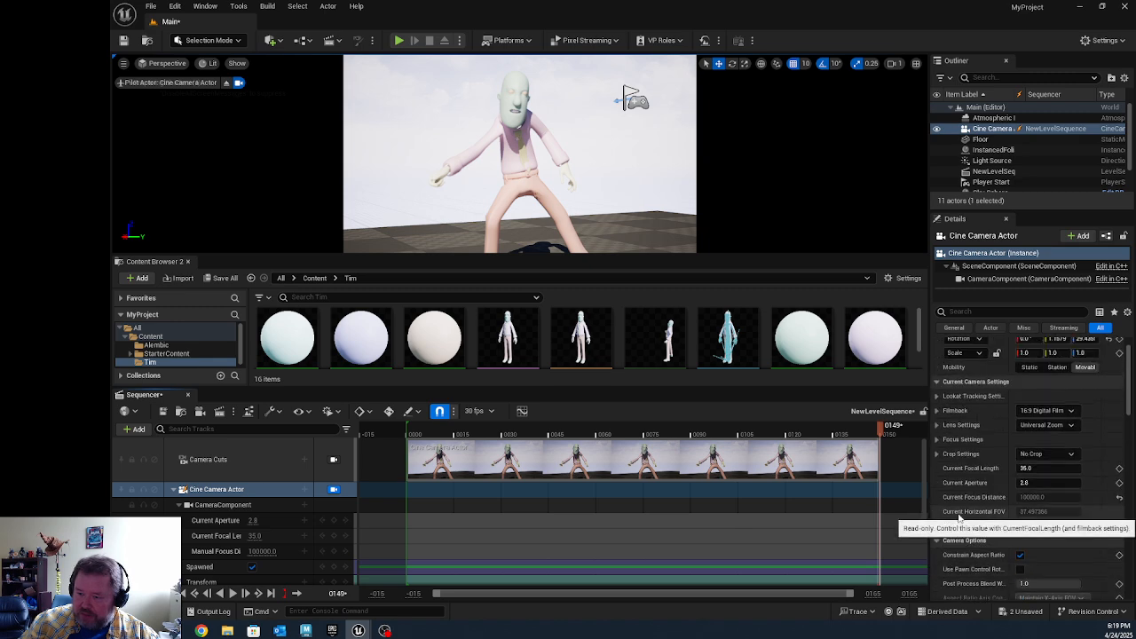
left_click(937, 441)
left_click(1073, 467)
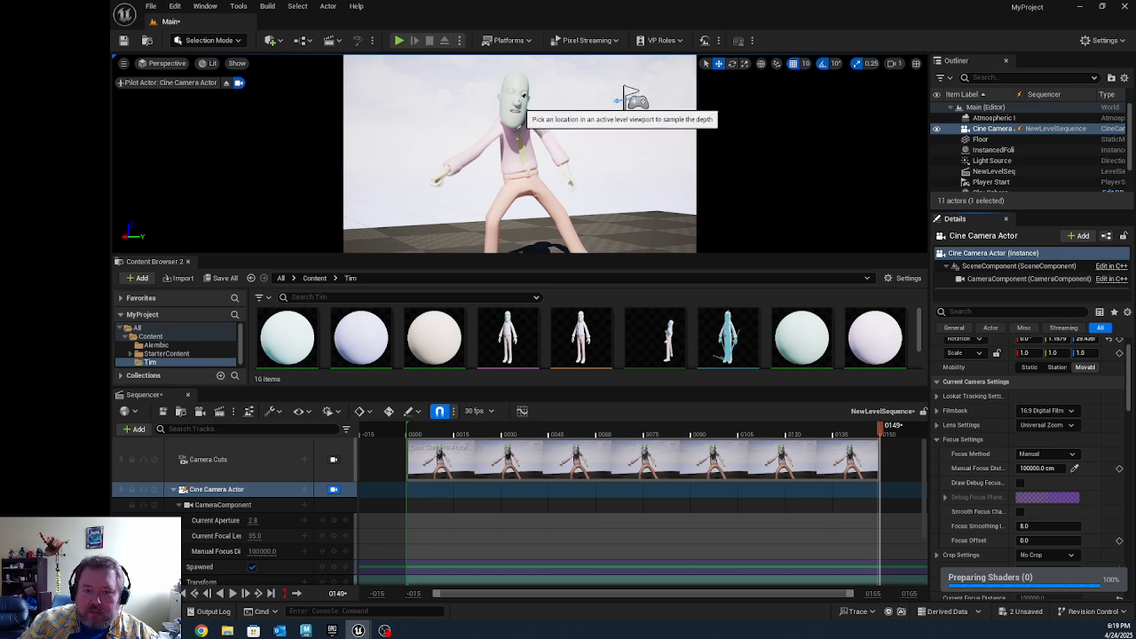
left_click(607, 163)
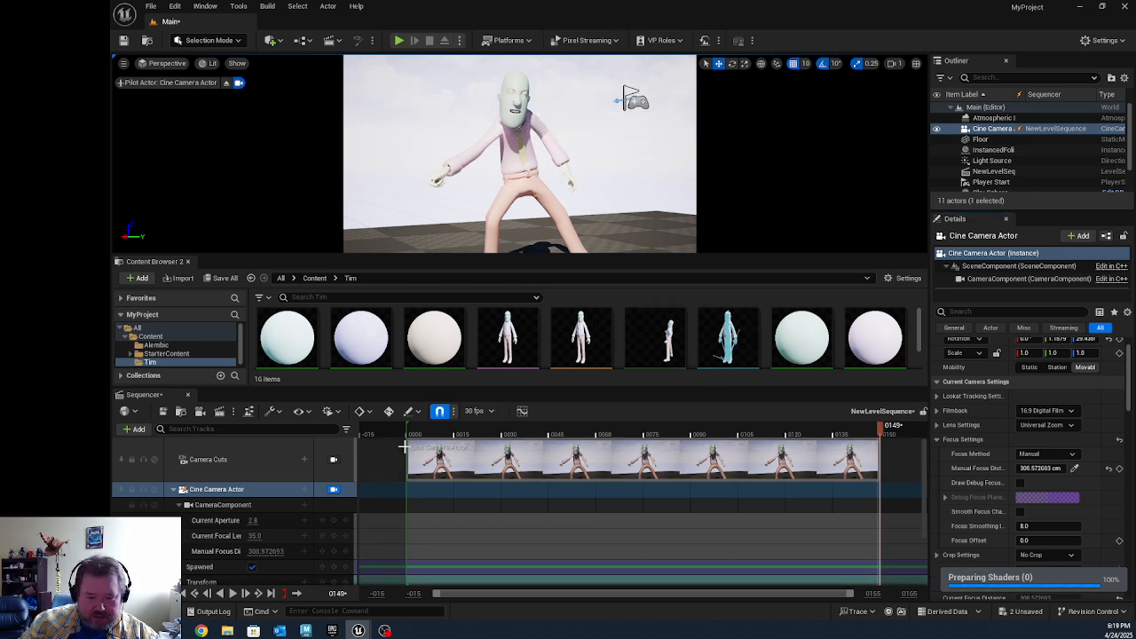
Step: At frame 54, reframe the camera on Tim's full body, resample the manual focus distance on him, and play the sequence
left_click_drag(832, 435, 608, 434)
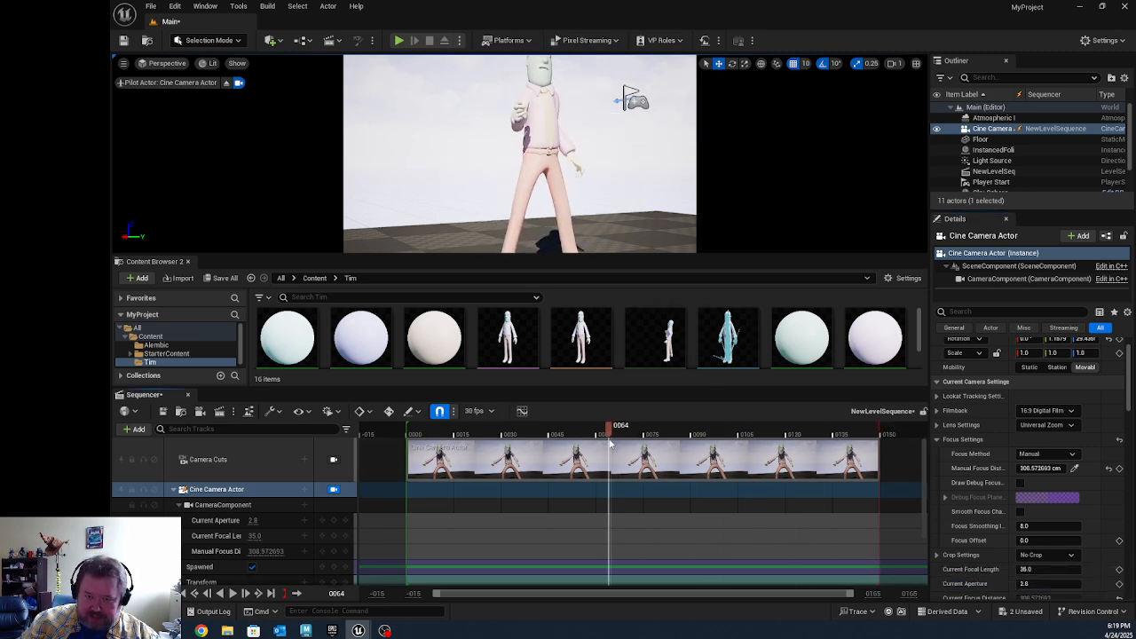
left_click(577, 434)
scroll(698, 182, "down", 4)
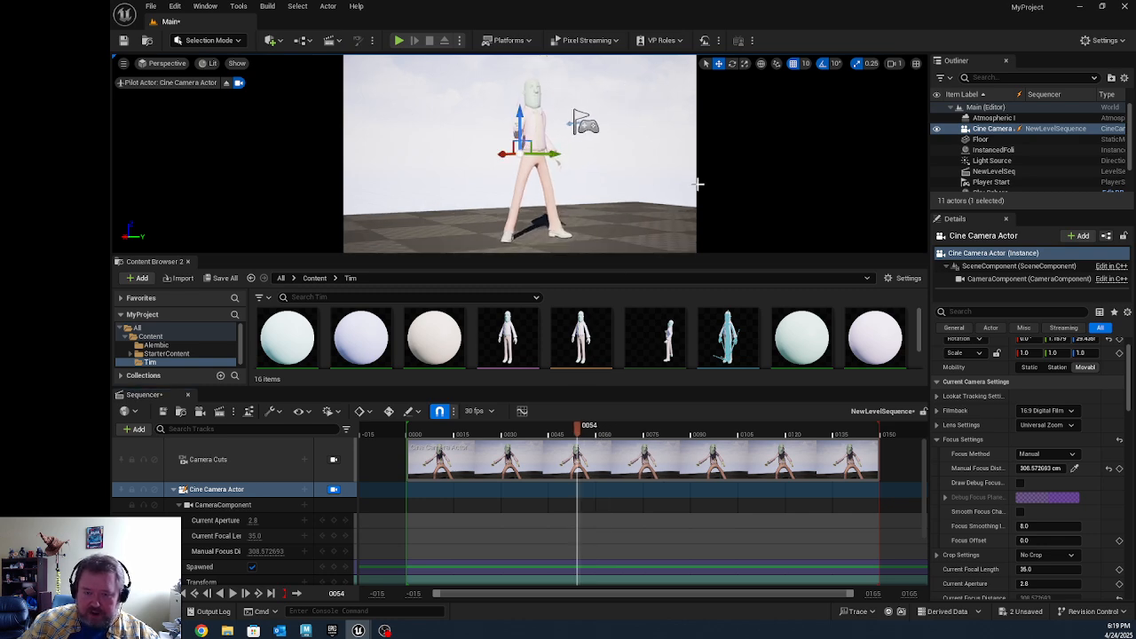
left_click_drag(698, 183, 629, 187, "alt")
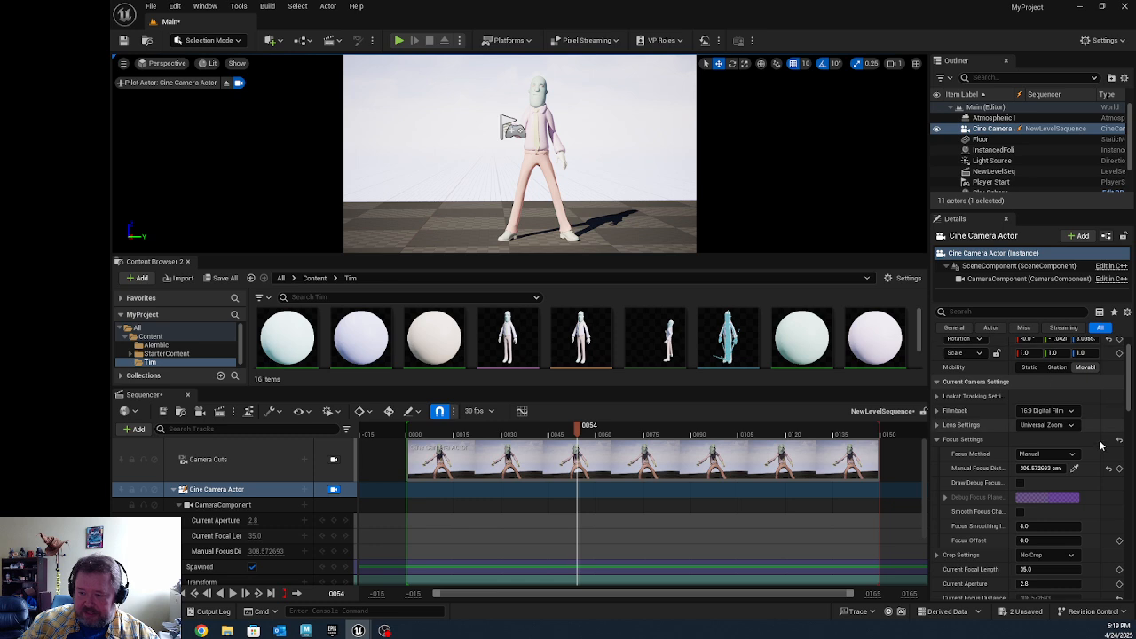
left_click(1073, 468)
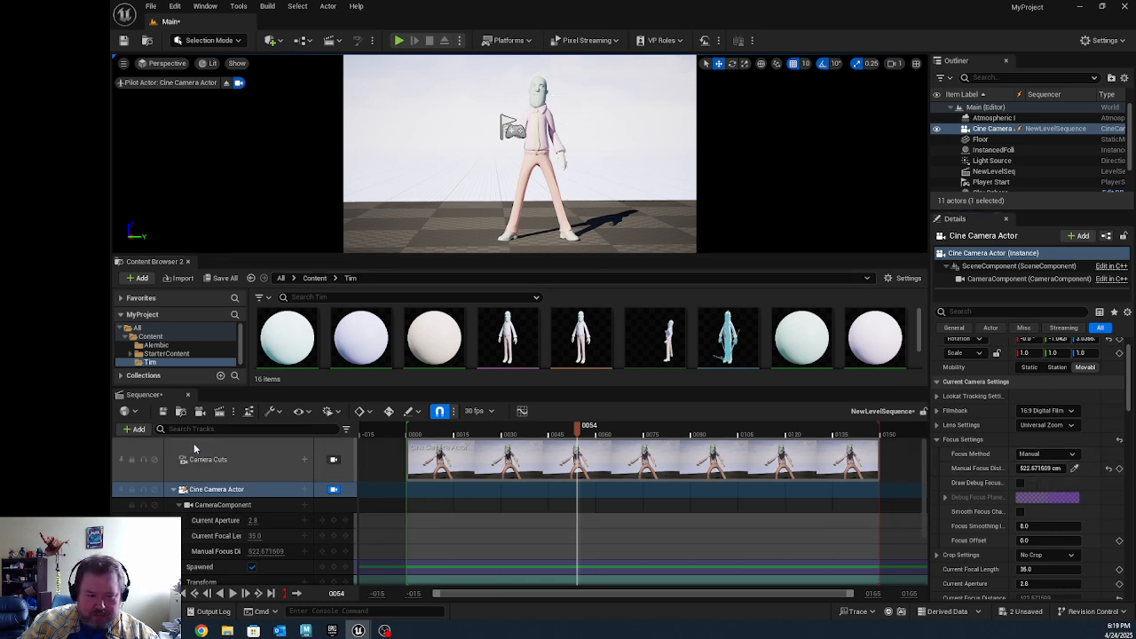
left_click(233, 593)
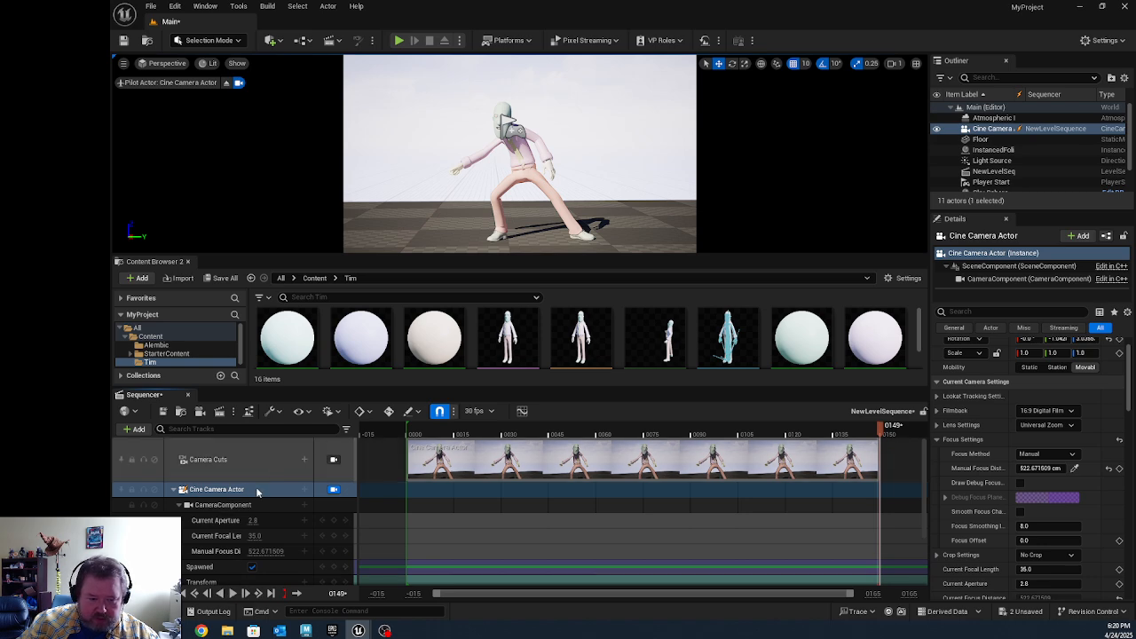
Step: Collapse the Cine Camera Actor and Tim tracks in the sequence and clear the selection
left_click(174, 491)
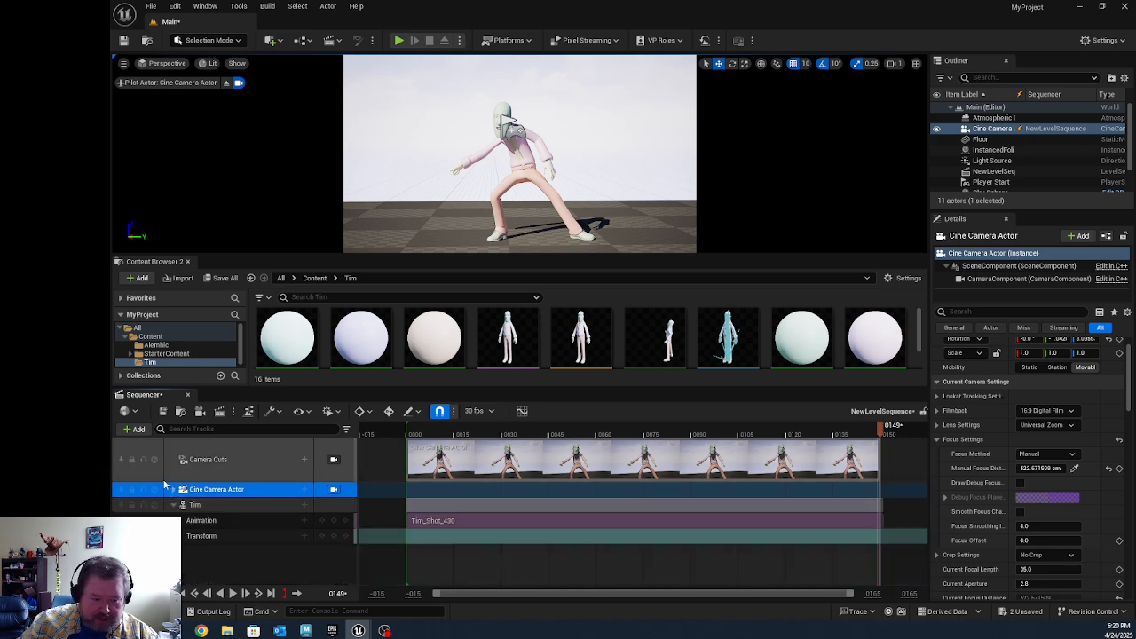
left_click(174, 505)
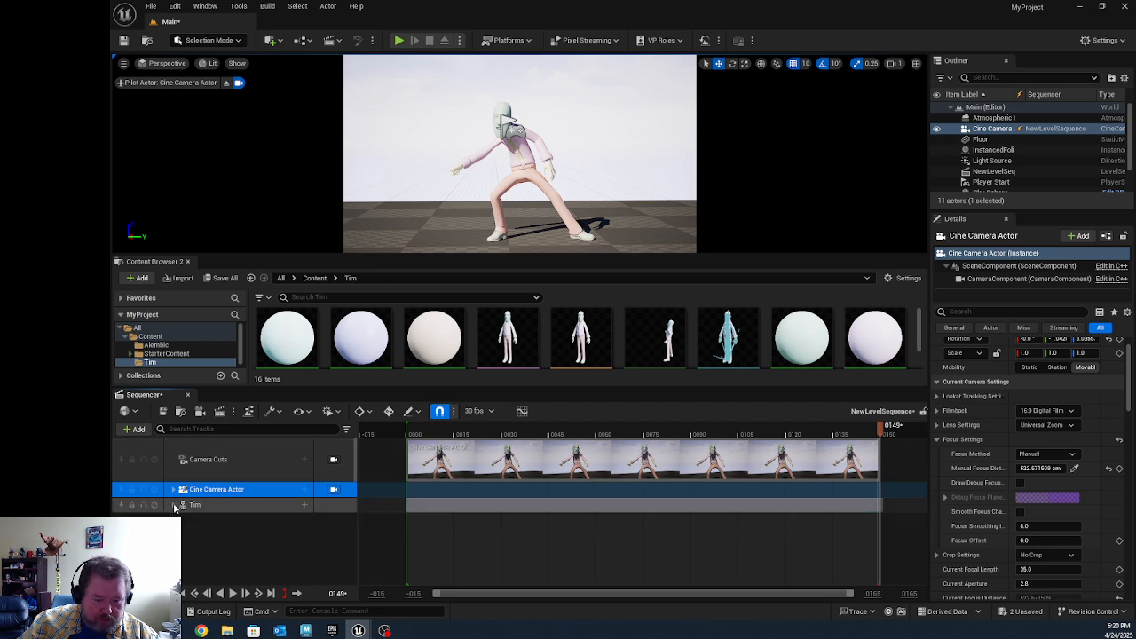
left_click(234, 532)
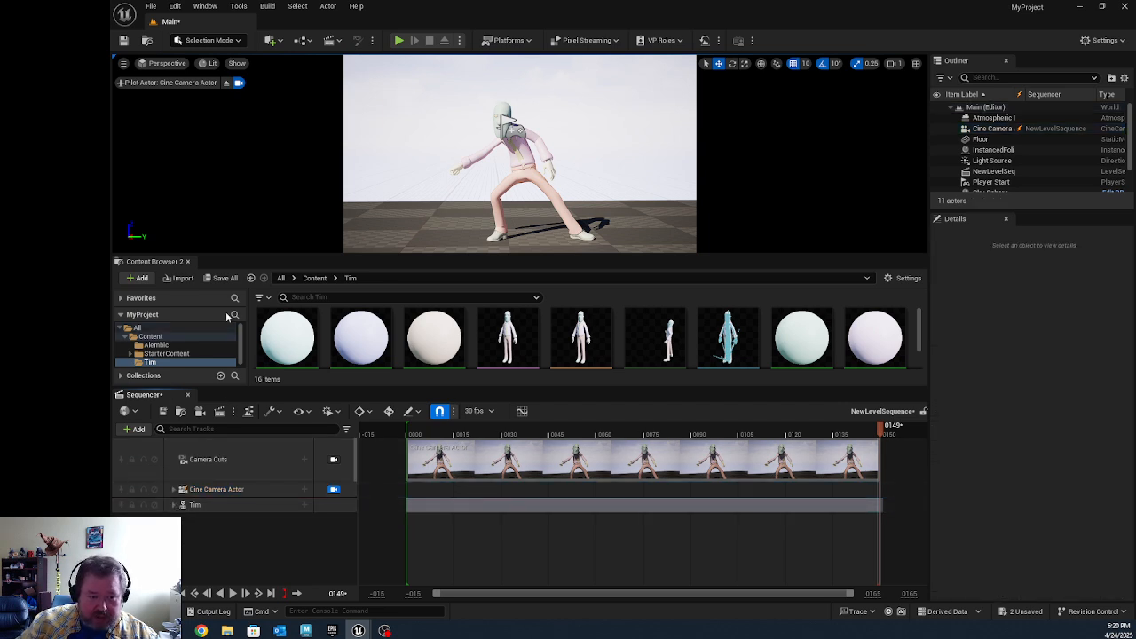
Step: Enlarge the Content Browser and open CapeAlembic.abc from the Desktop for import into the Alembic folder
left_click_drag(355, 254, 349, 172)
left_click(178, 263)
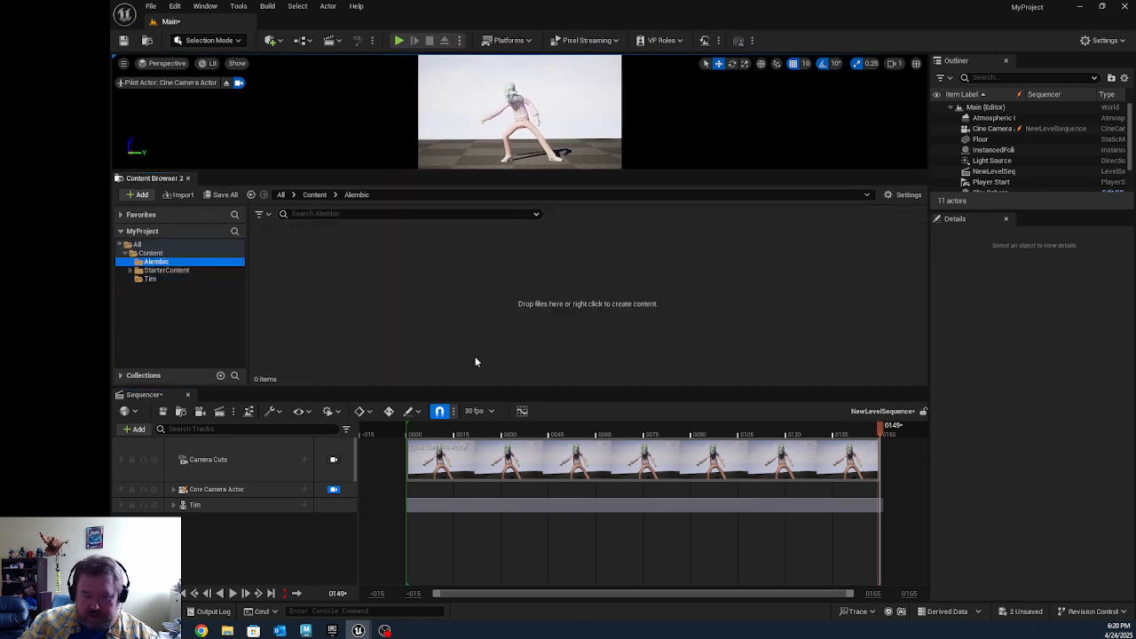
right_click(338, 284)
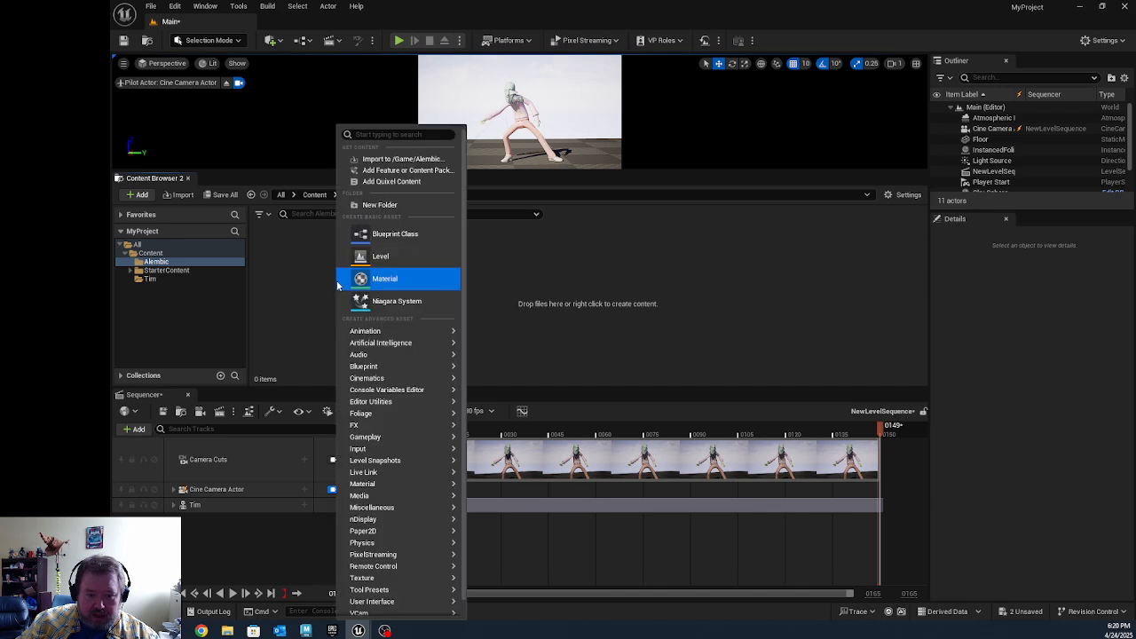
left_click(416, 161)
left_click(154, 83)
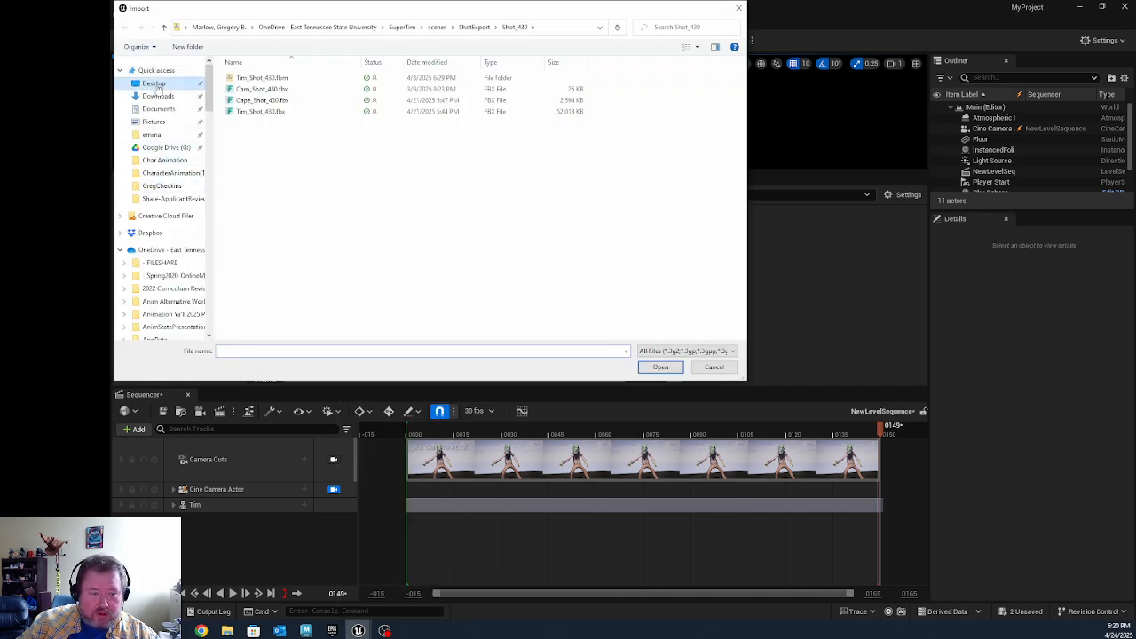
scroll(295, 266, "down", 5)
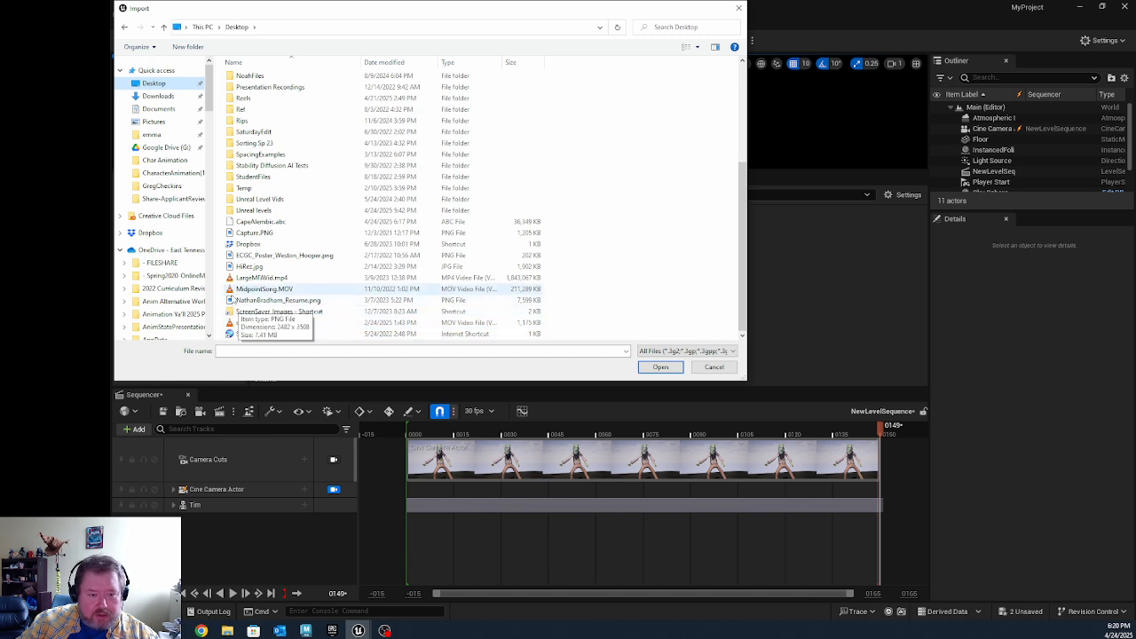
left_click(249, 222)
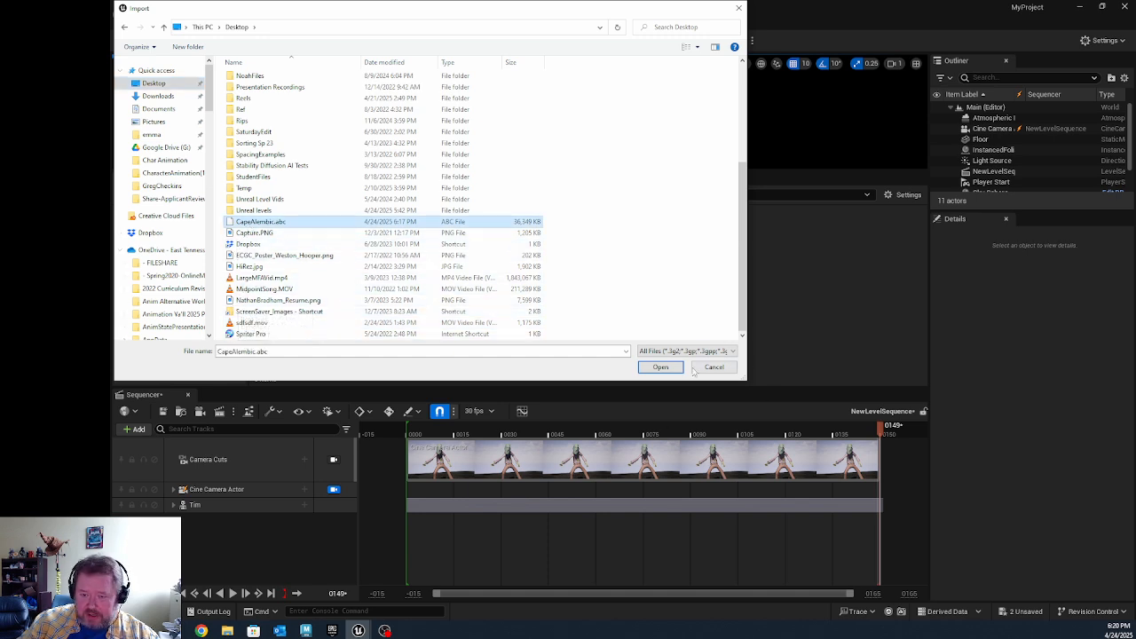
left_click(664, 368)
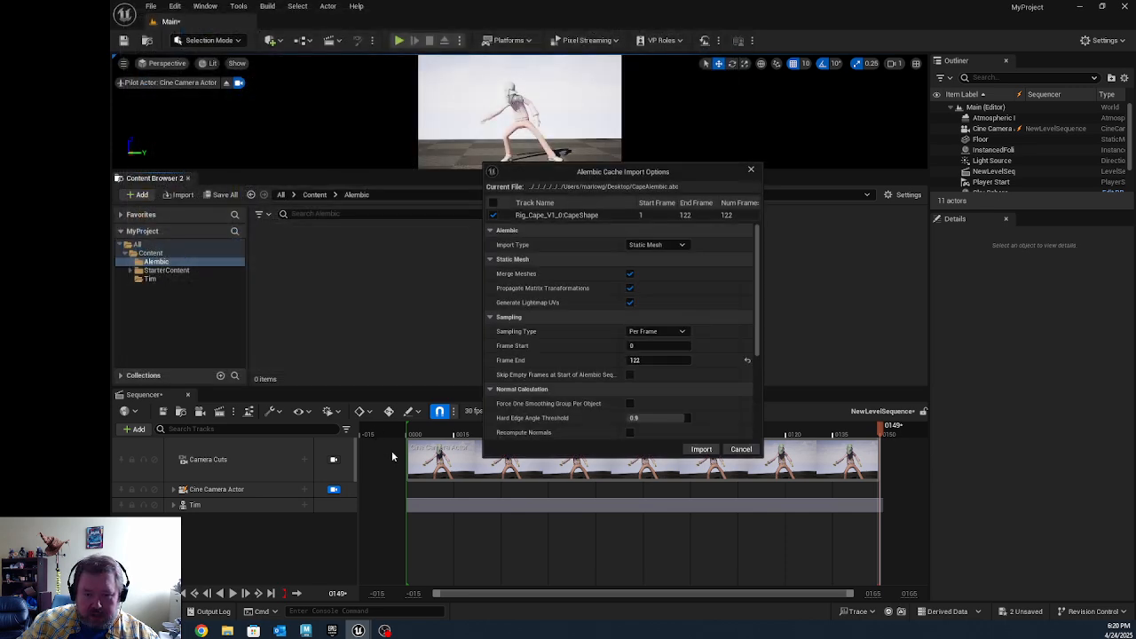
Step: Set the Alembic import type to Geometry Cache and import the cape
left_click(677, 248)
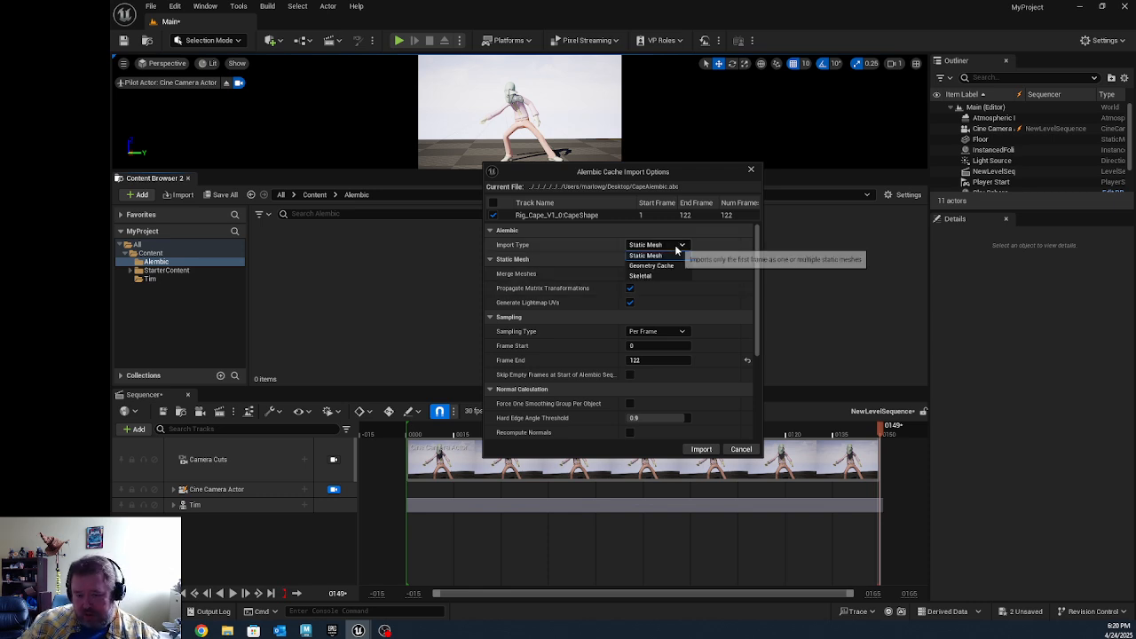
left_click(677, 248)
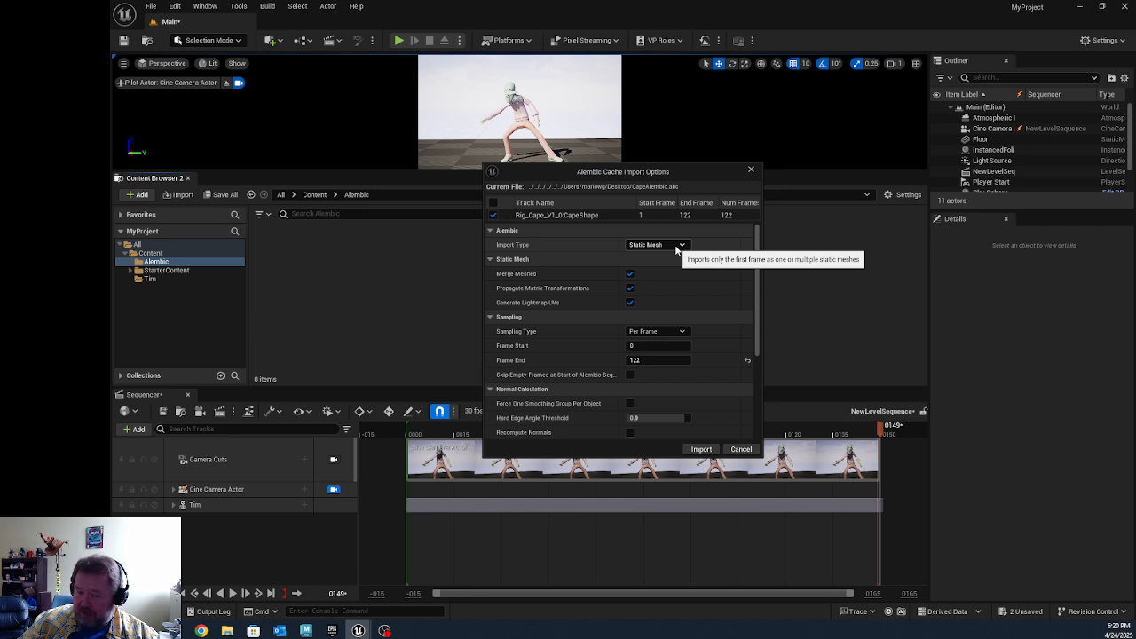
left_click(677, 248)
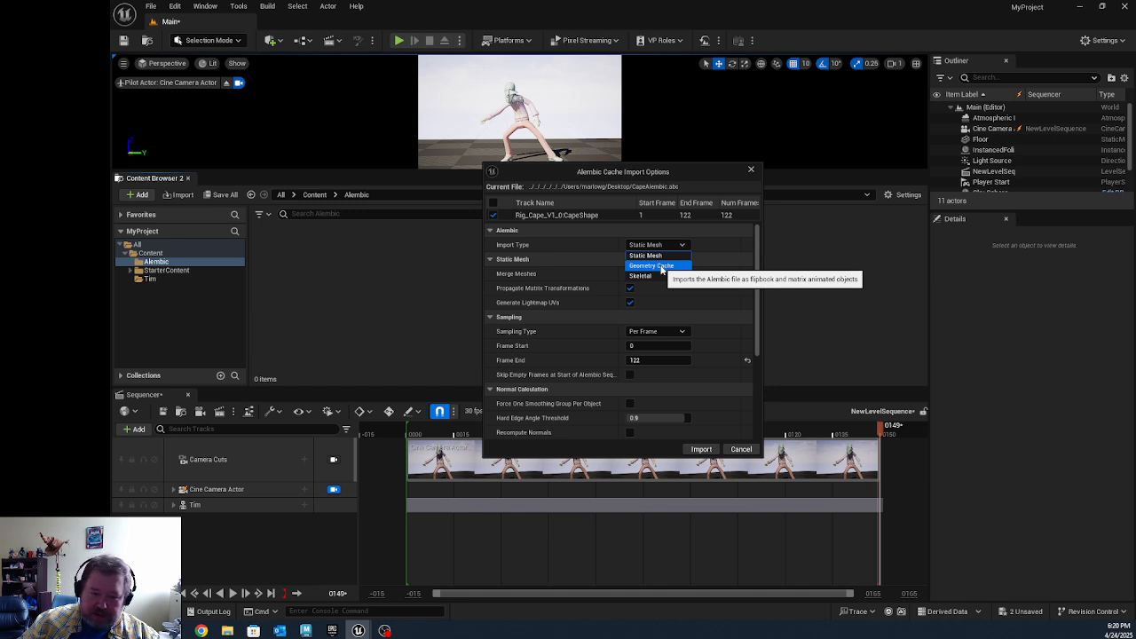
left_click(656, 266)
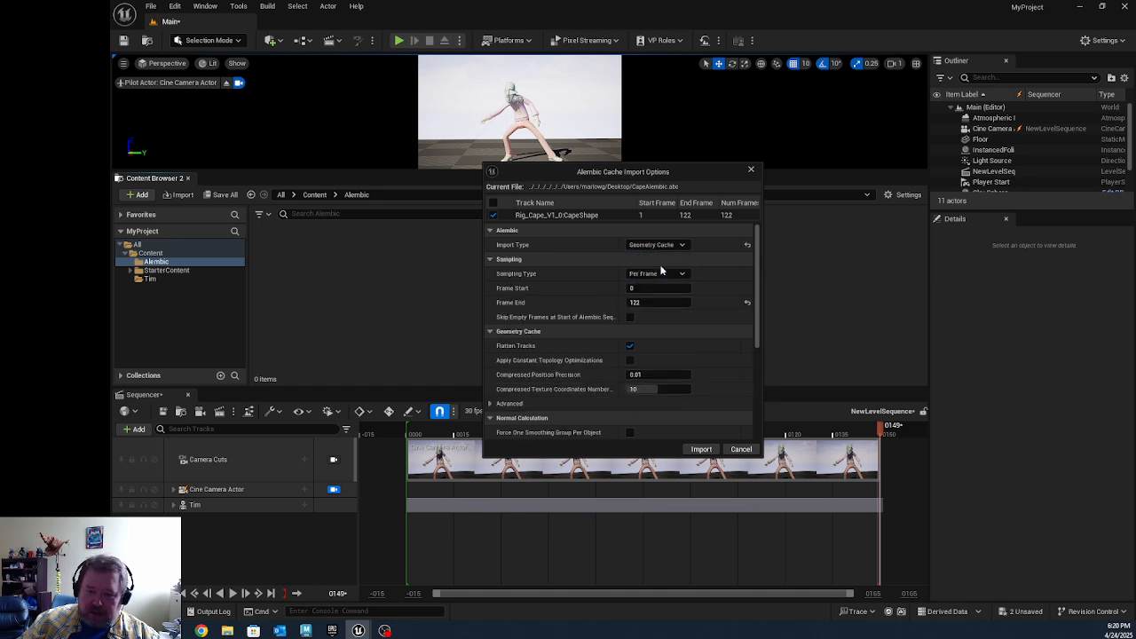
left_click(701, 449)
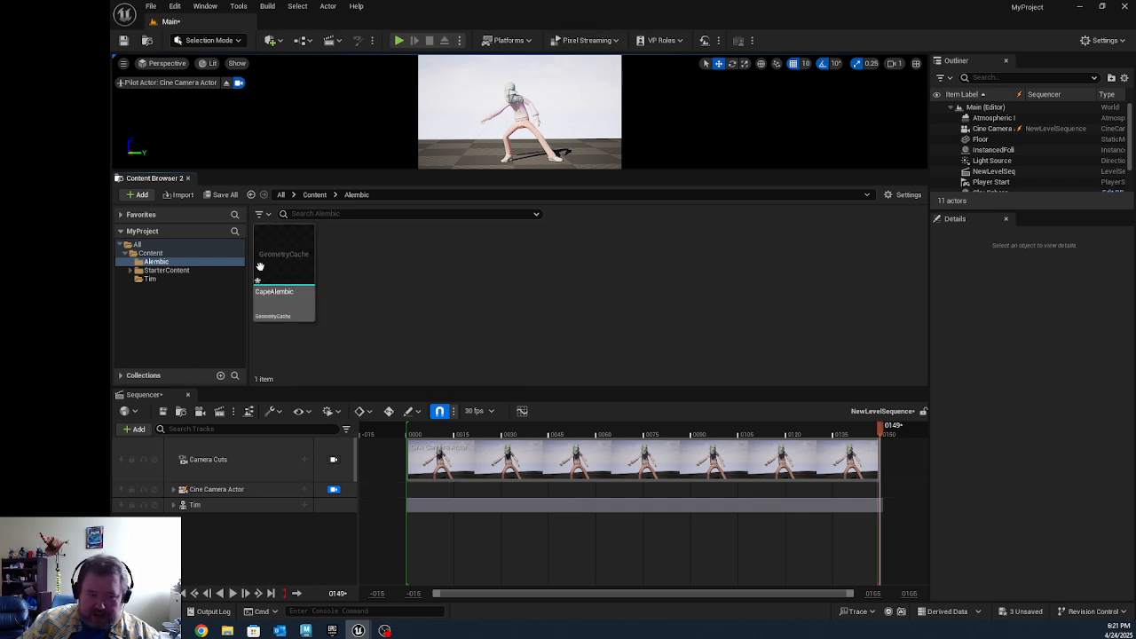
Step: Dock the Content Browser in the same panel group as the Sequencer to enlarge the viewport
left_click_drag(157, 178, 249, 398)
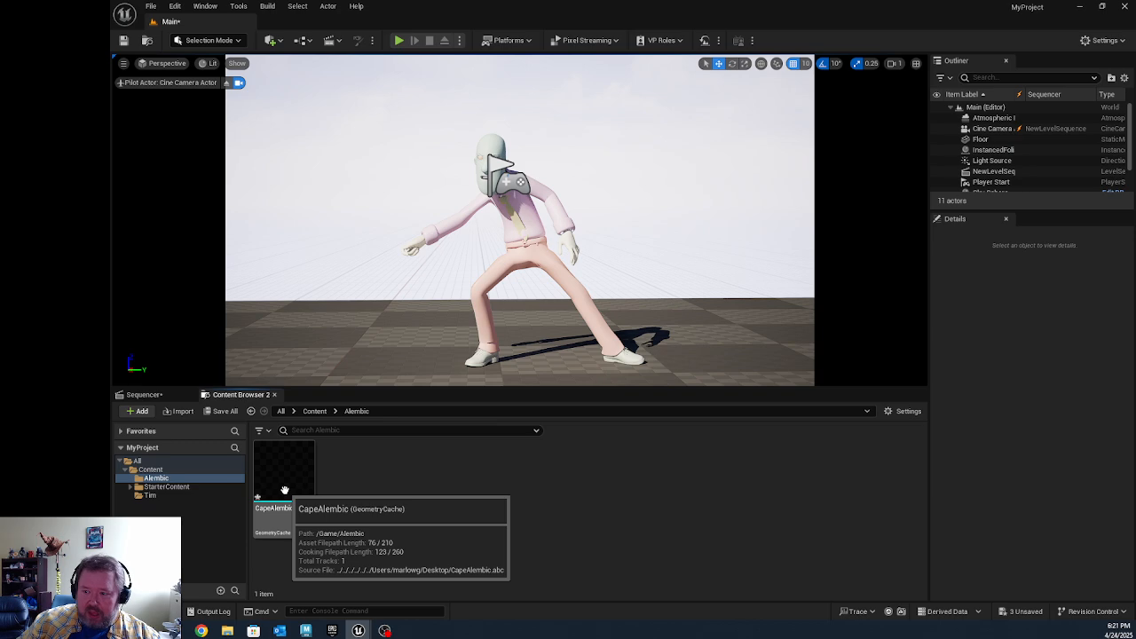
Step: Place the CapeAlembic geometry cache in the level and set its X and Y location to 0
left_click_drag(284, 491, 364, 348)
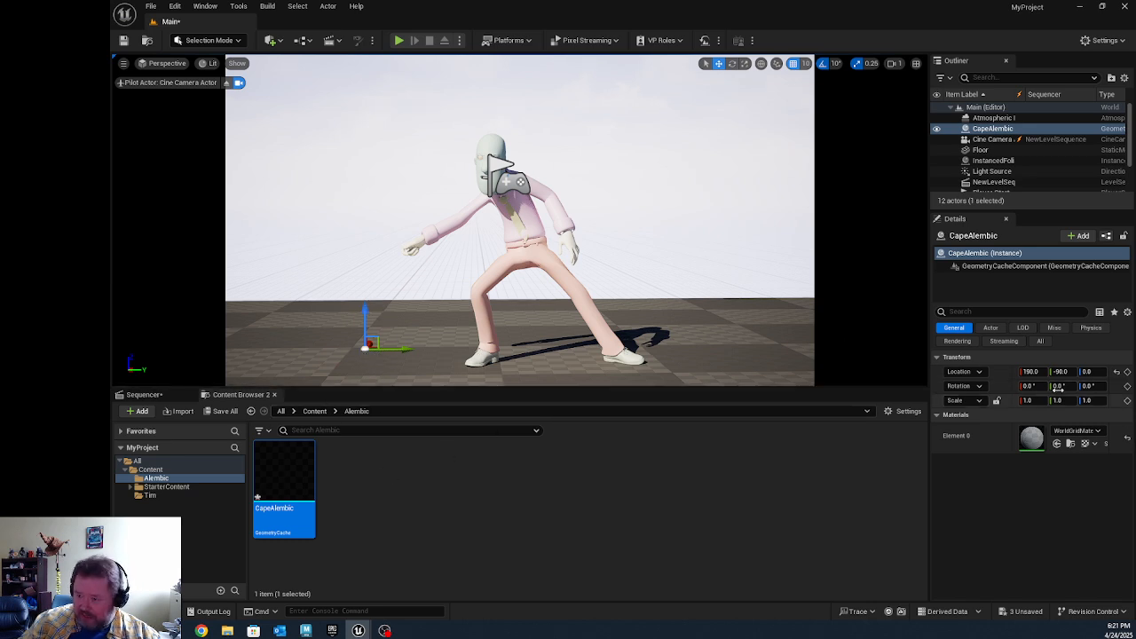
left_click(1032, 372)
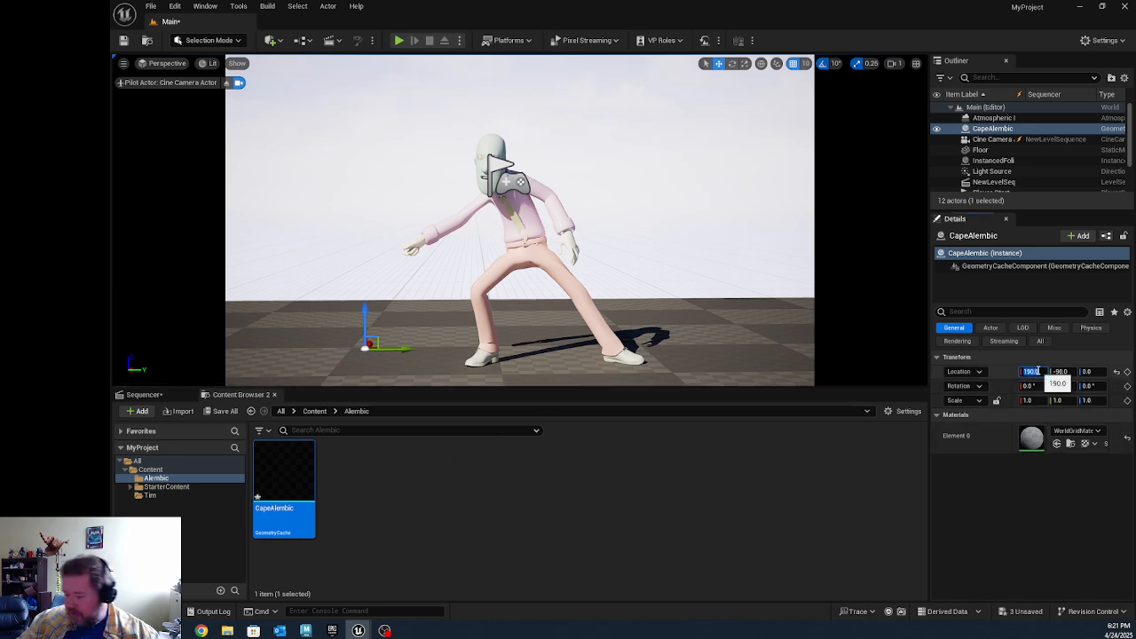
key("Tab")
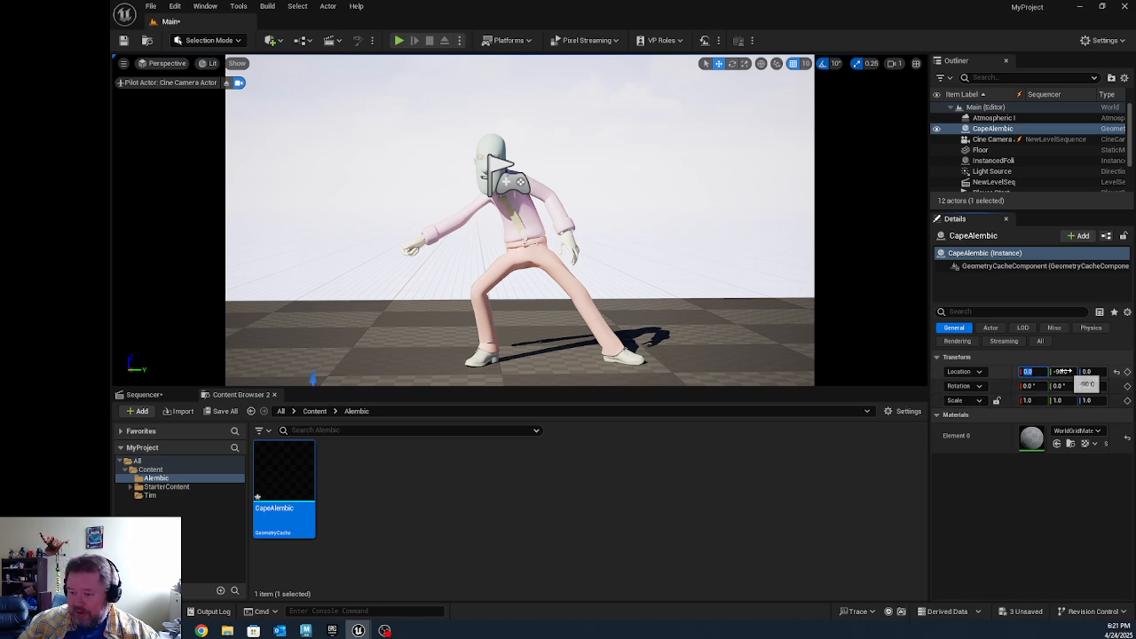
type("0")
key("Return")
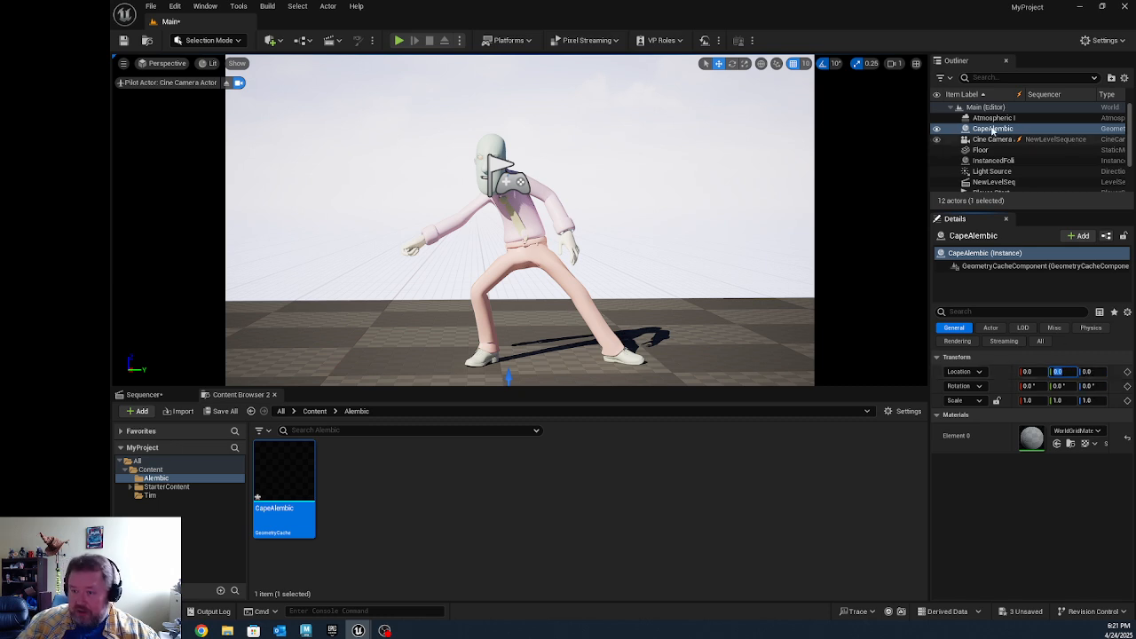
Step: Add the CapeAlembic actor to the level sequence and scrub back to frame 14
left_click(142, 394)
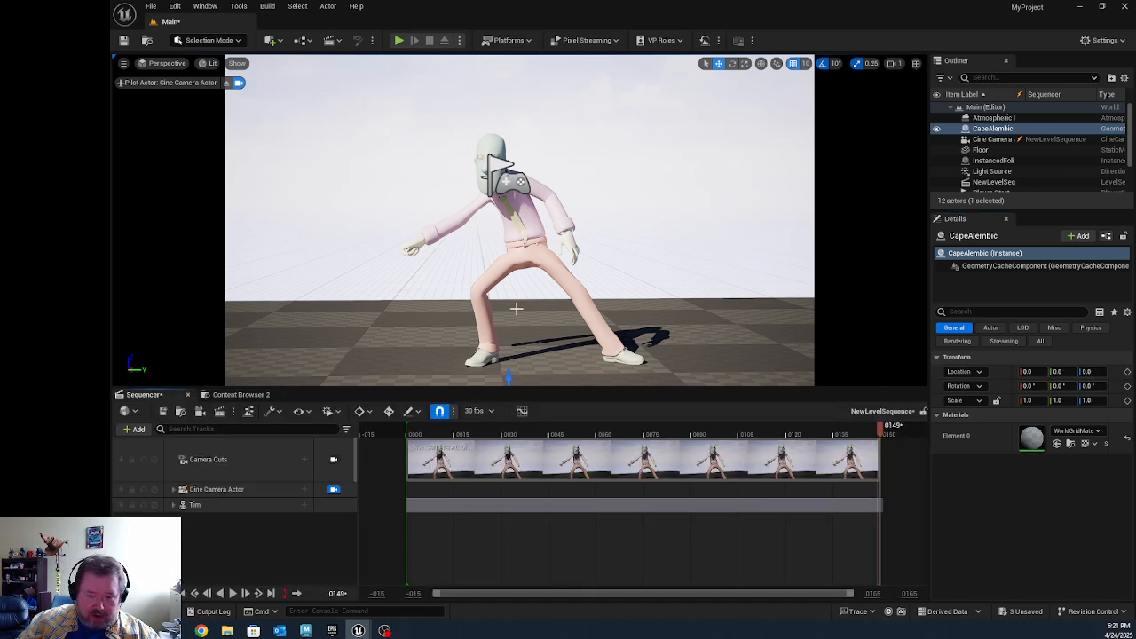
left_click(992, 129)
left_click_drag(992, 131, 204, 540)
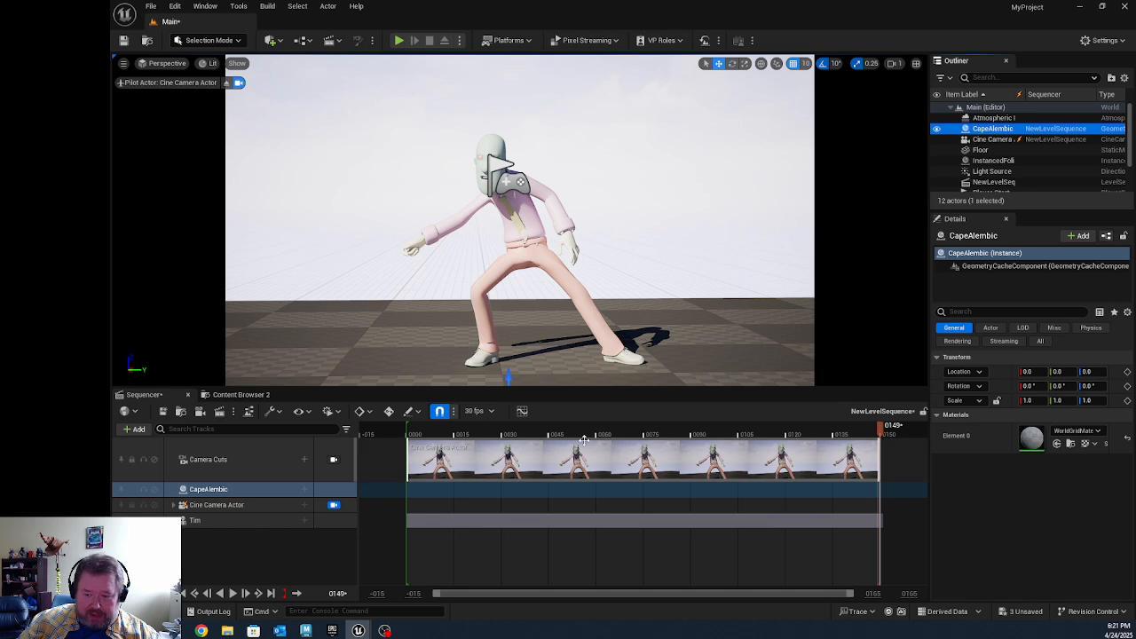
left_click_drag(683, 434, 450, 434)
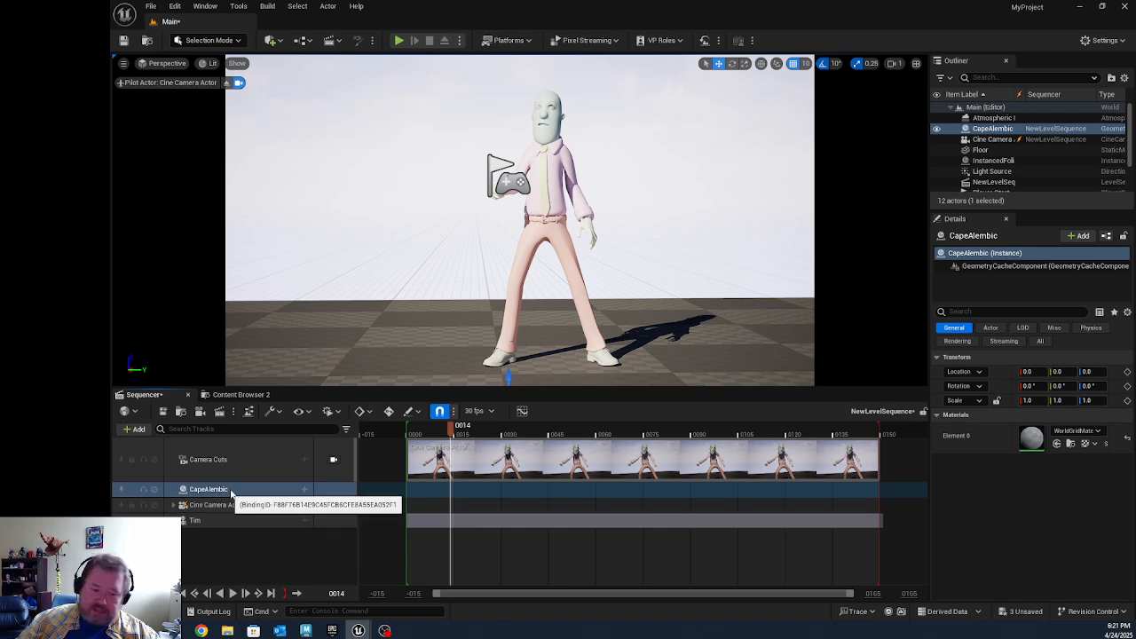
Step: Add the cape's GeometryCacheComponent with a Geometry Cache track to the sequence and scrub forward to frame 129
left_click(306, 490)
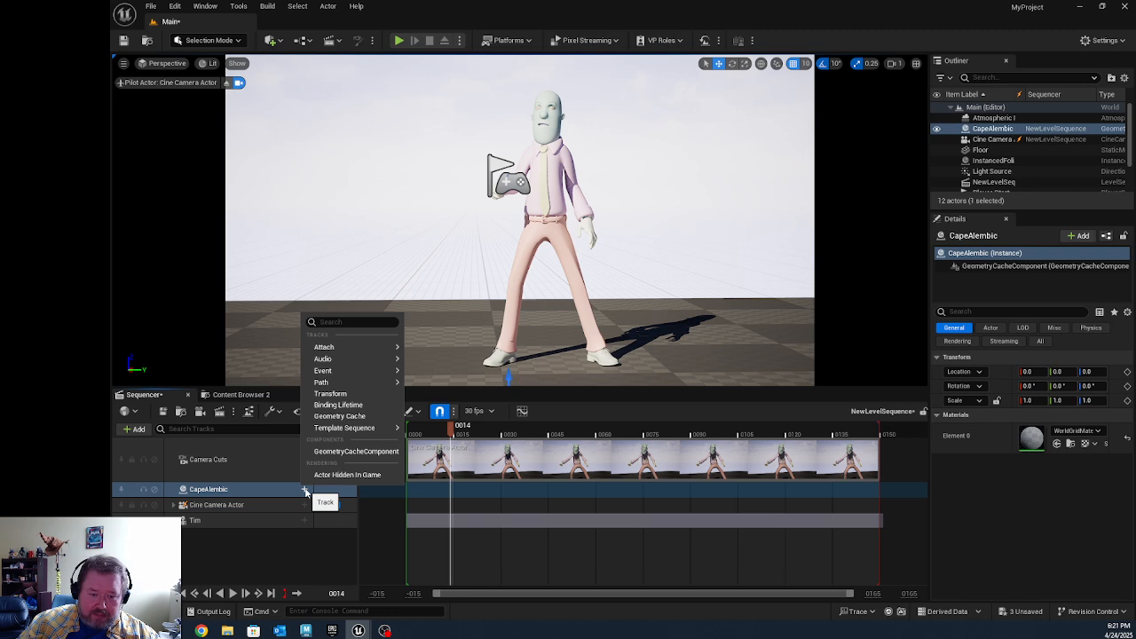
left_click(354, 452)
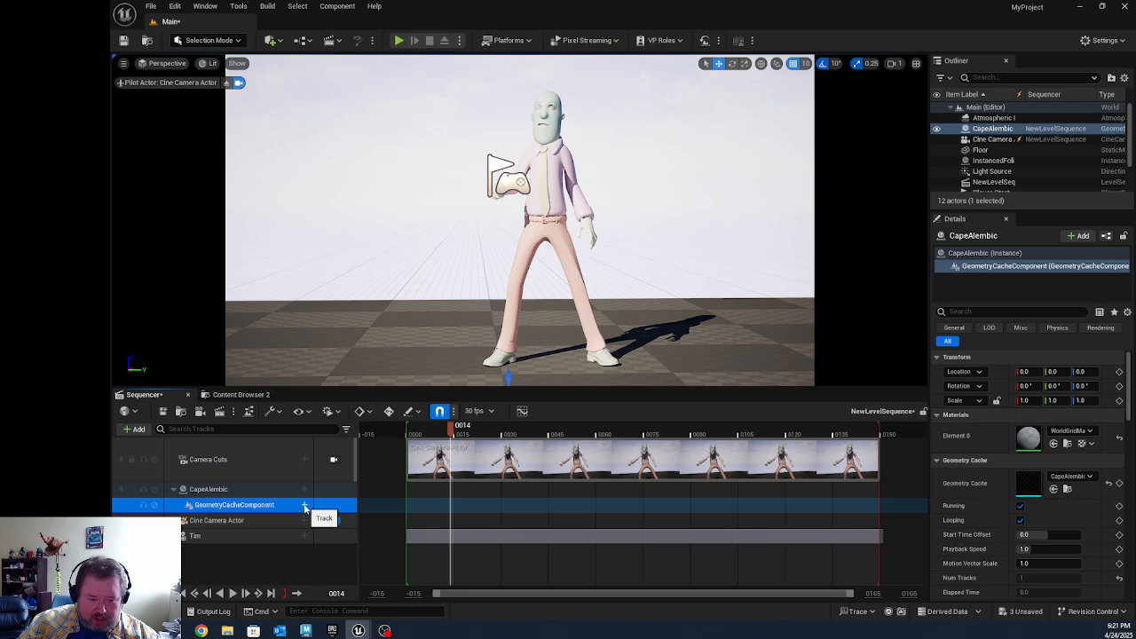
left_click(304, 504)
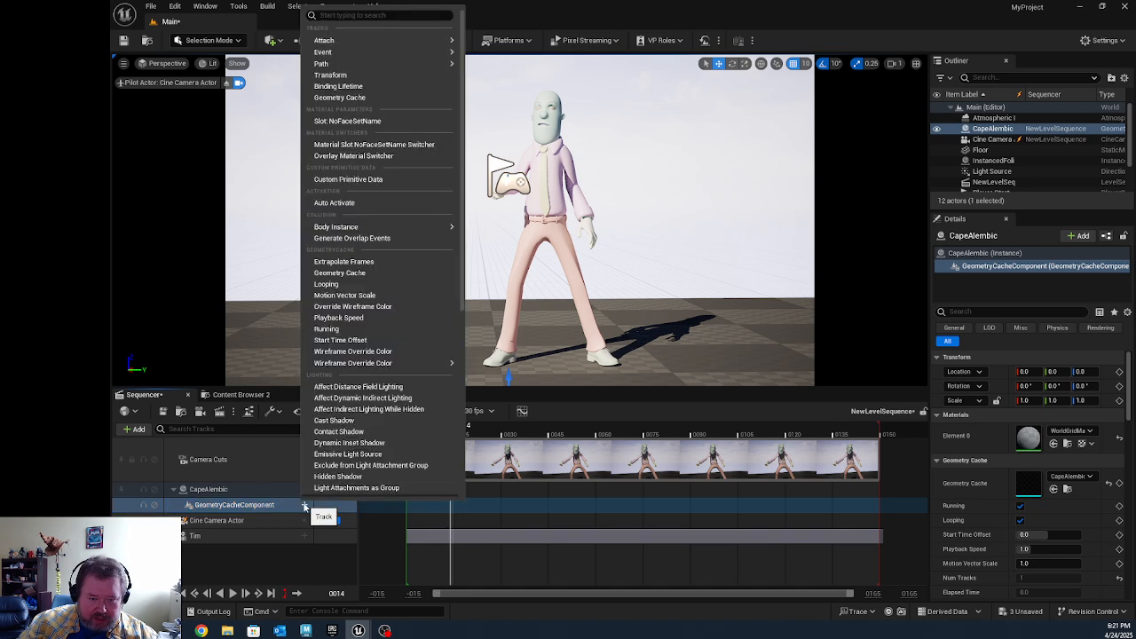
left_click(339, 97)
left_click_drag(518, 530, 459, 524)
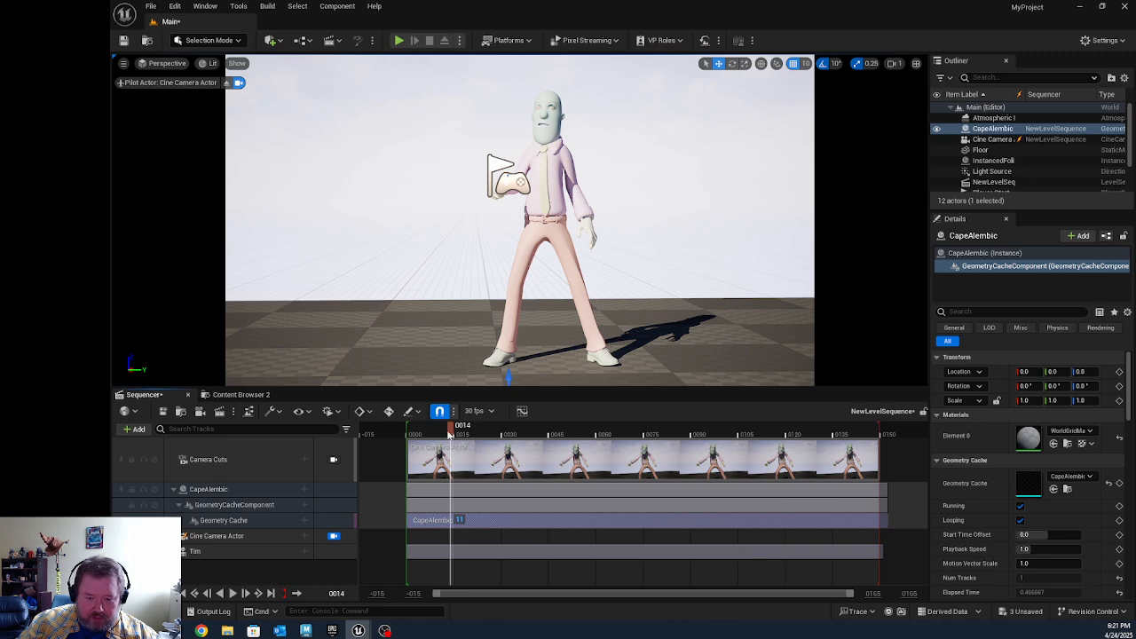
left_click_drag(453, 431, 818, 458)
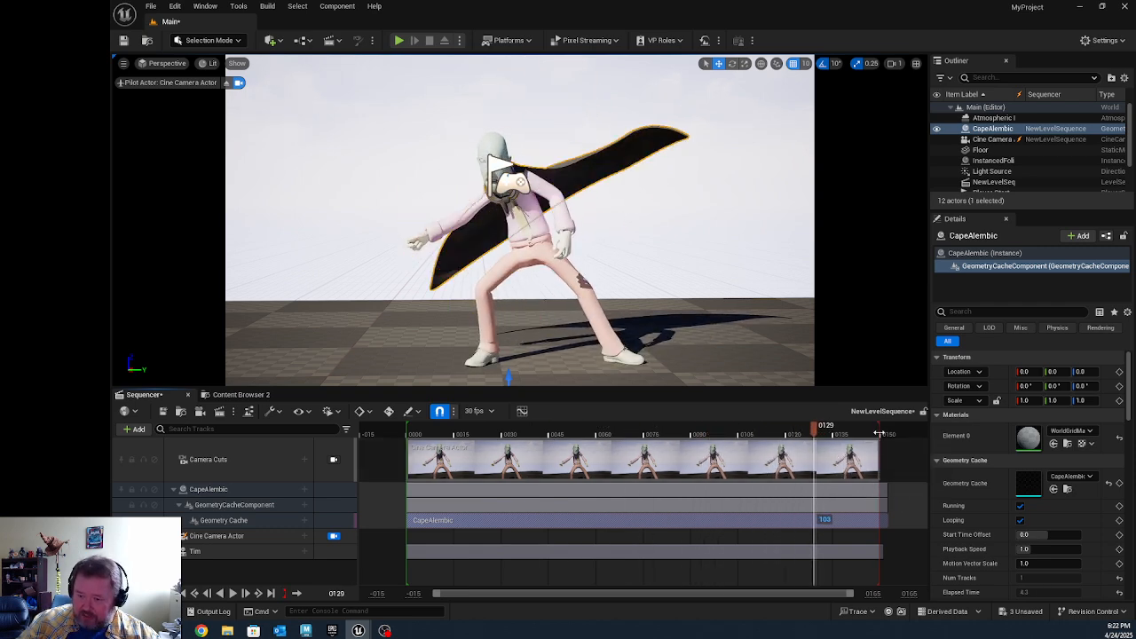
Step: Extend the playback range, Tim's section and the Camera Cuts section to the end of the cape's cache, at about frame 152
left_click_drag(879, 432, 889, 431)
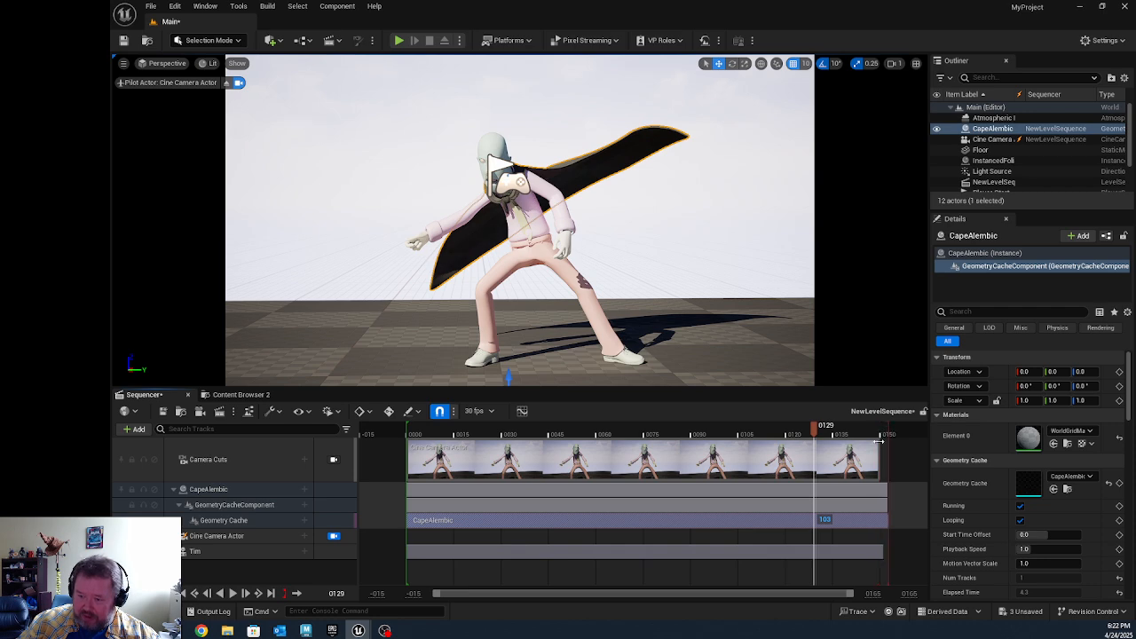
left_click_drag(882, 551, 888, 551)
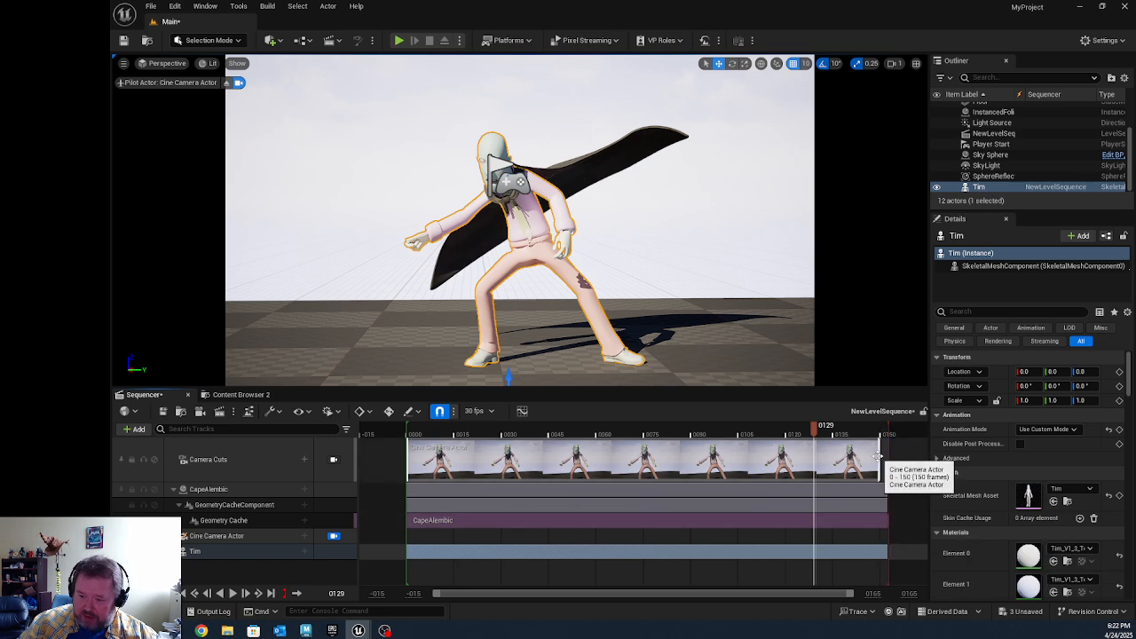
mouse_move(884, 457)
left_mouse_down()
mouse_move(865, 458)
mouse_move(877, 461)
left_mouse_up()
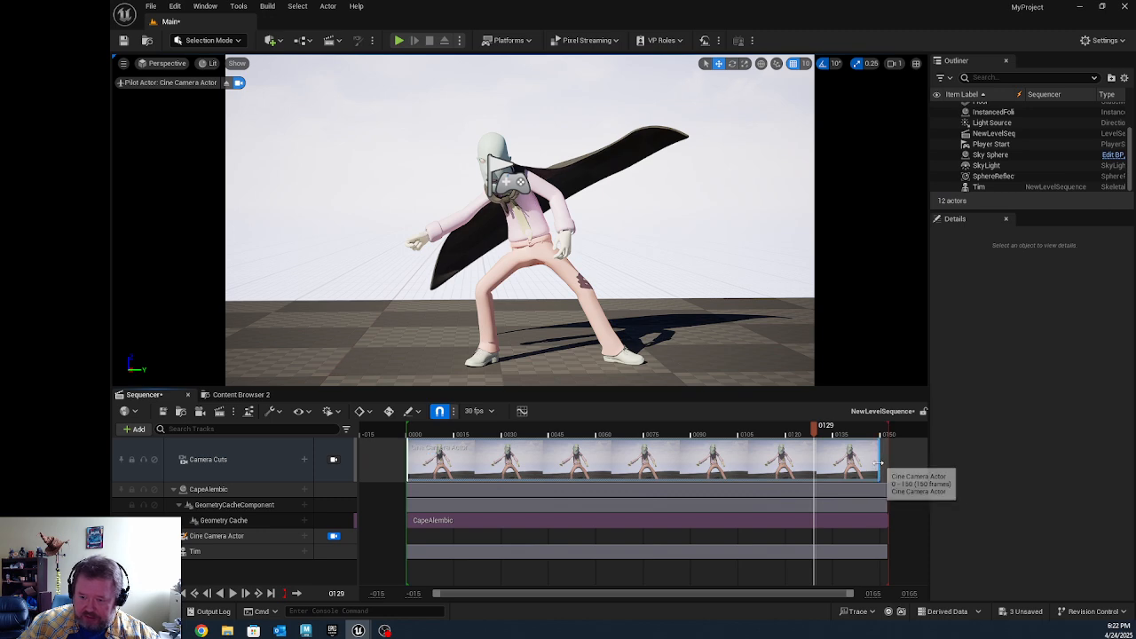
left_click_drag(881, 462, 890, 462)
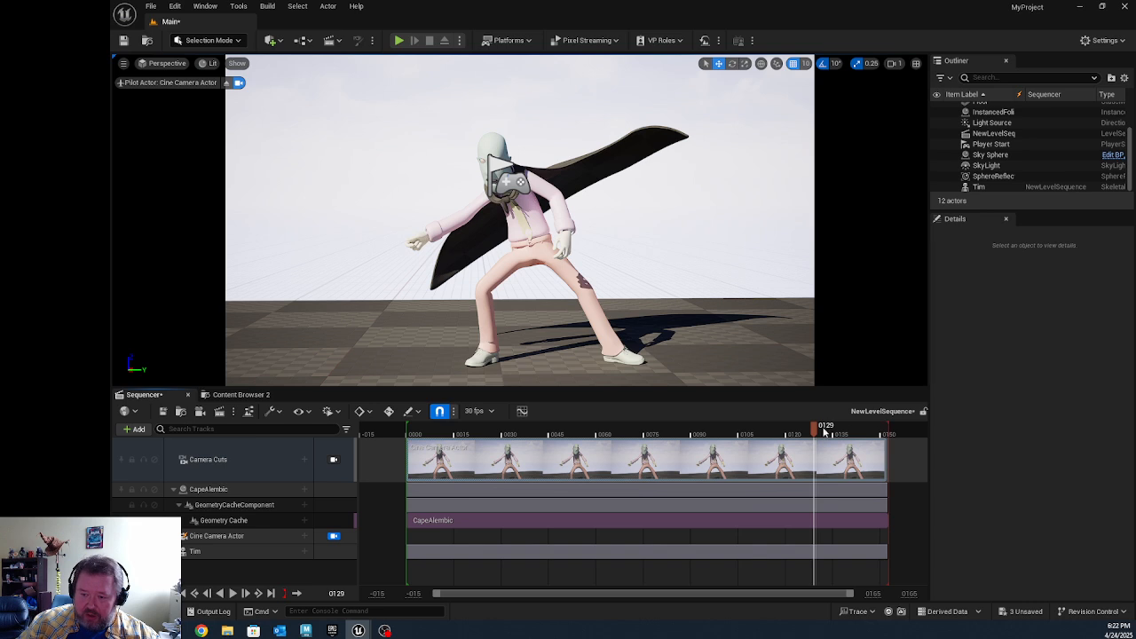
Step: Play the sequence from frame 0 and scrub to frame 132 to check the cape against Tim's animation
left_click_drag(816, 432, 407, 432)
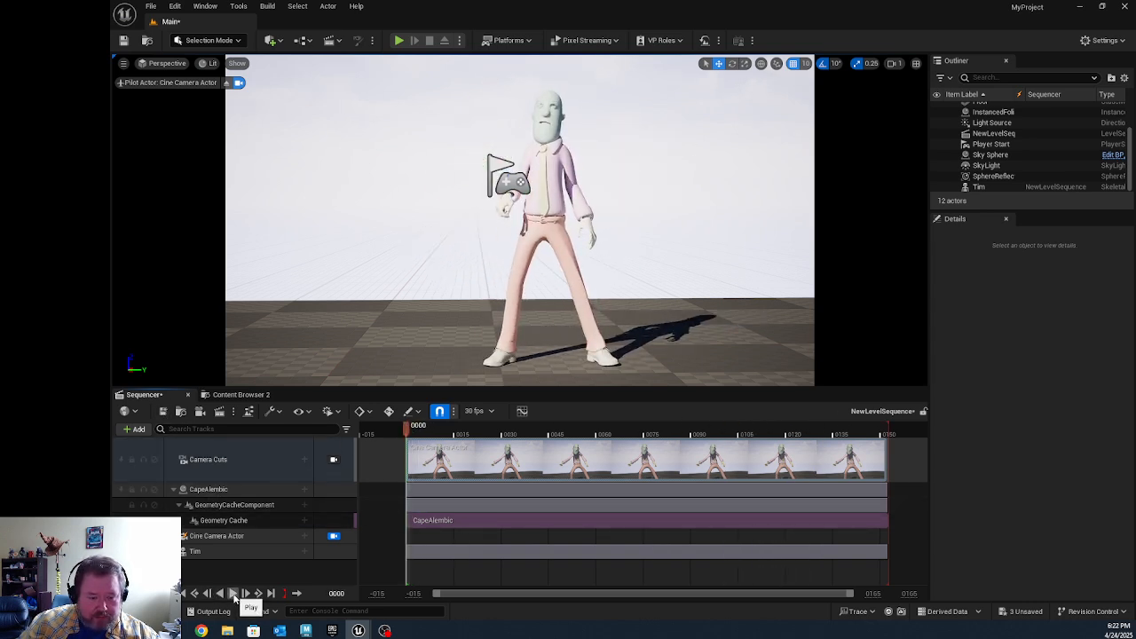
left_click(232, 593)
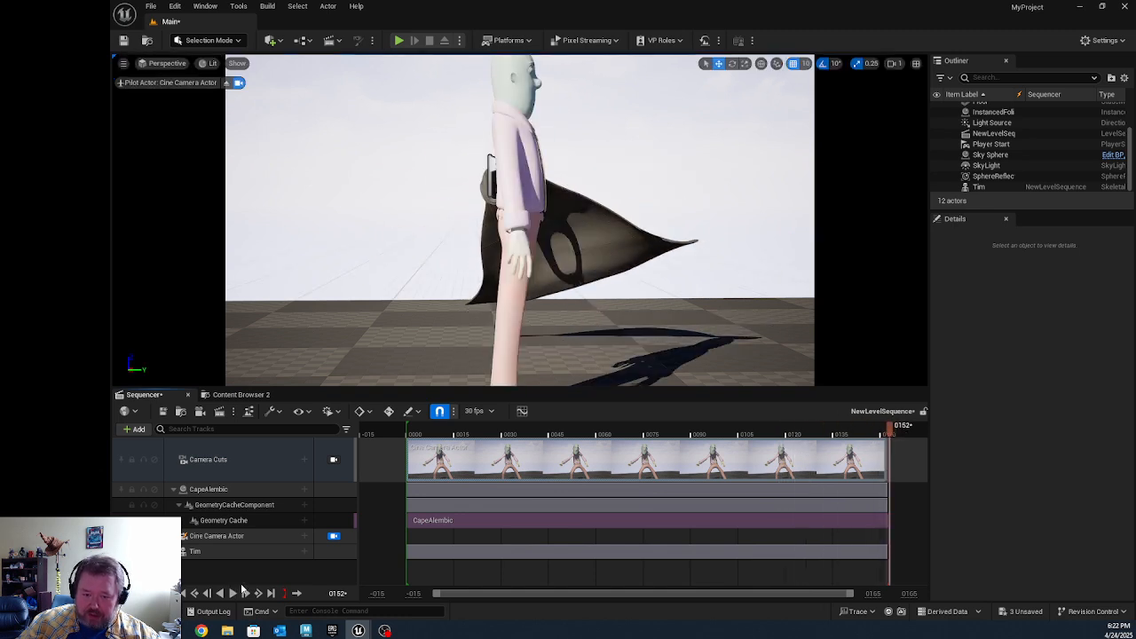
left_click_drag(536, 432, 839, 438)
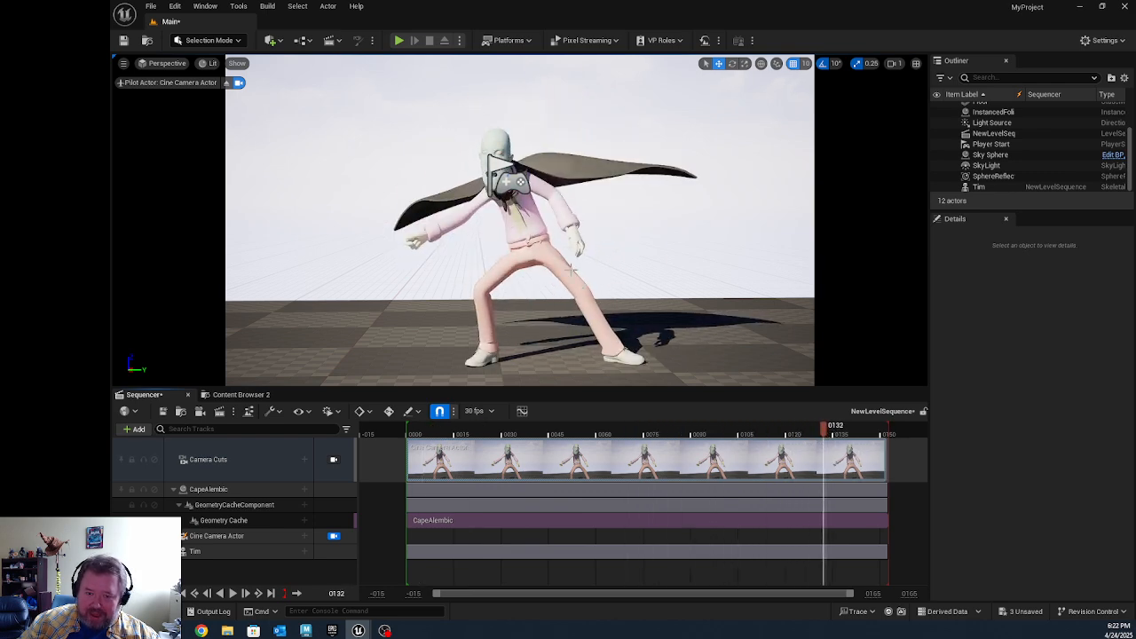
Step: Unlock the viewport from the Cine Camera Actor, compare the cape's and Tim's transforms from another angle, and restore the camera view
left_click(598, 178)
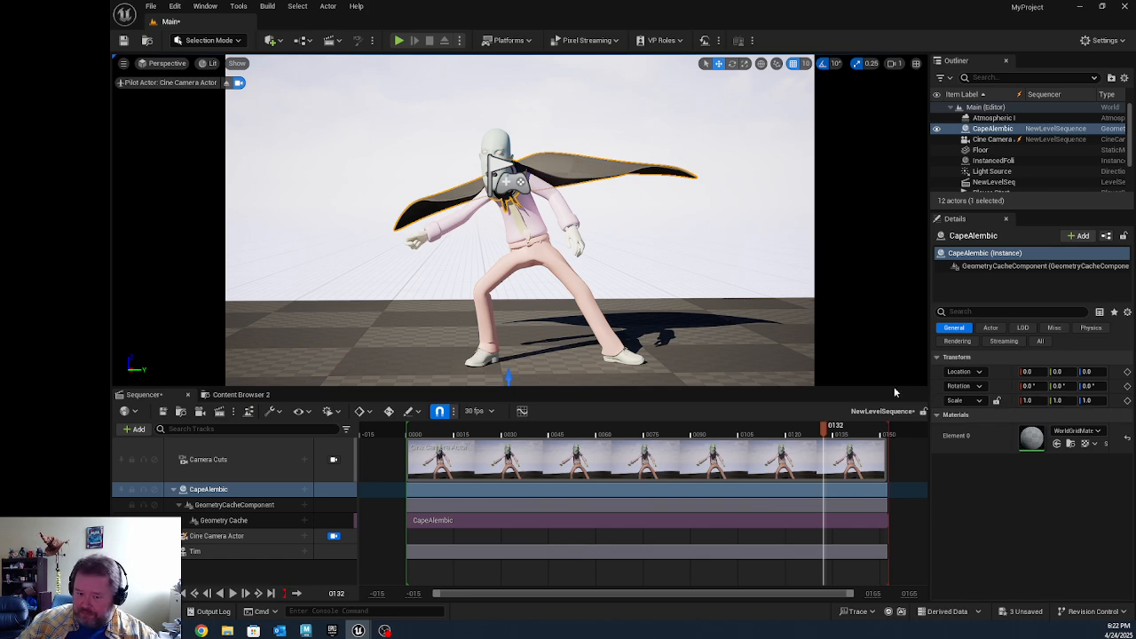
left_click(334, 537)
left_click_drag(634, 260, 526, 281, "alt")
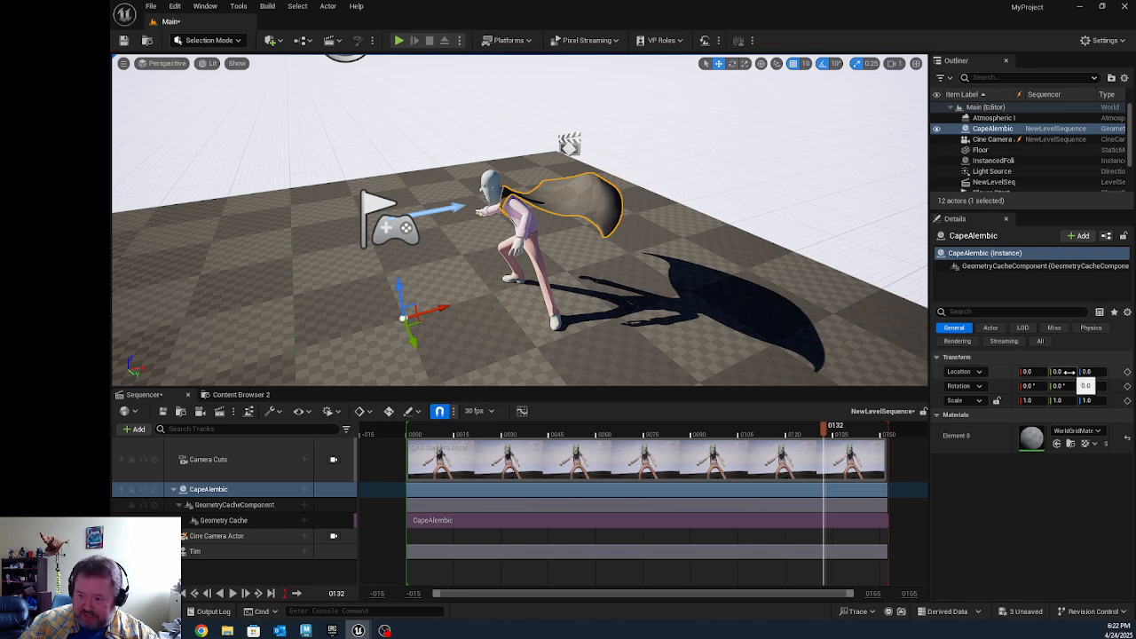
left_click(211, 550)
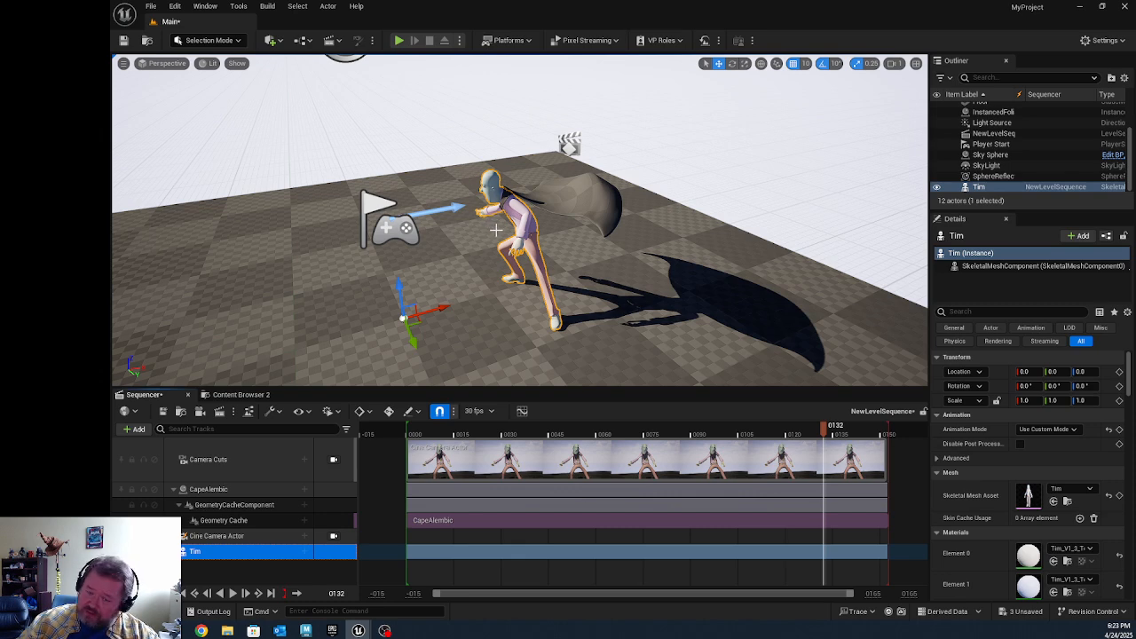
left_click(333, 536)
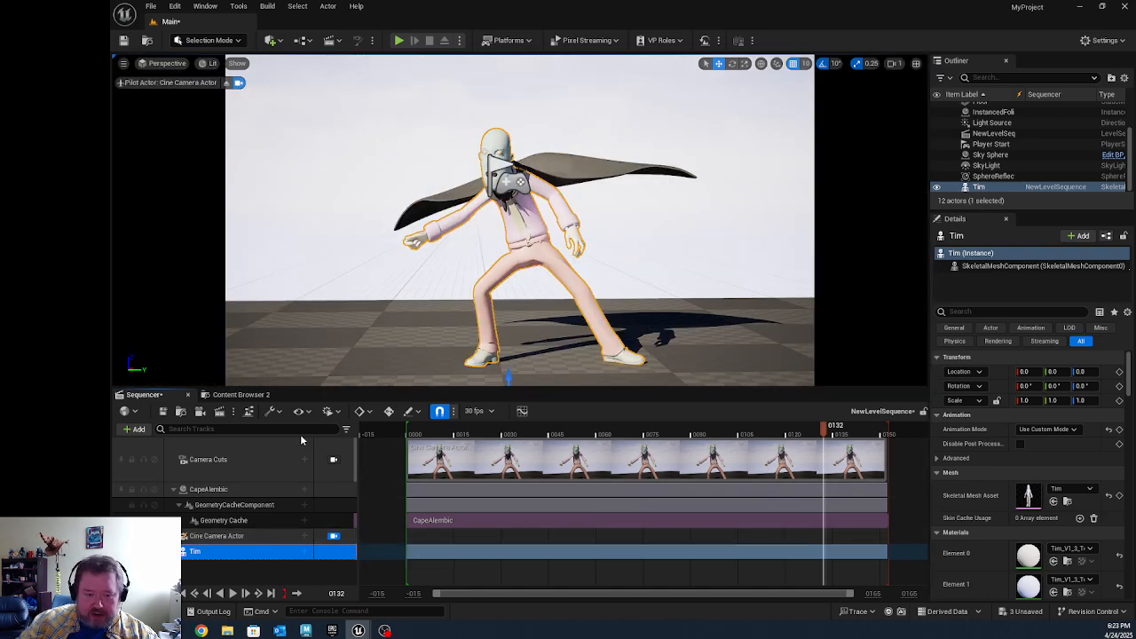
Step: Pull the end of the playback range back to about frame 151, replay the sequence and scrub to frame 132
left_click(233, 593)
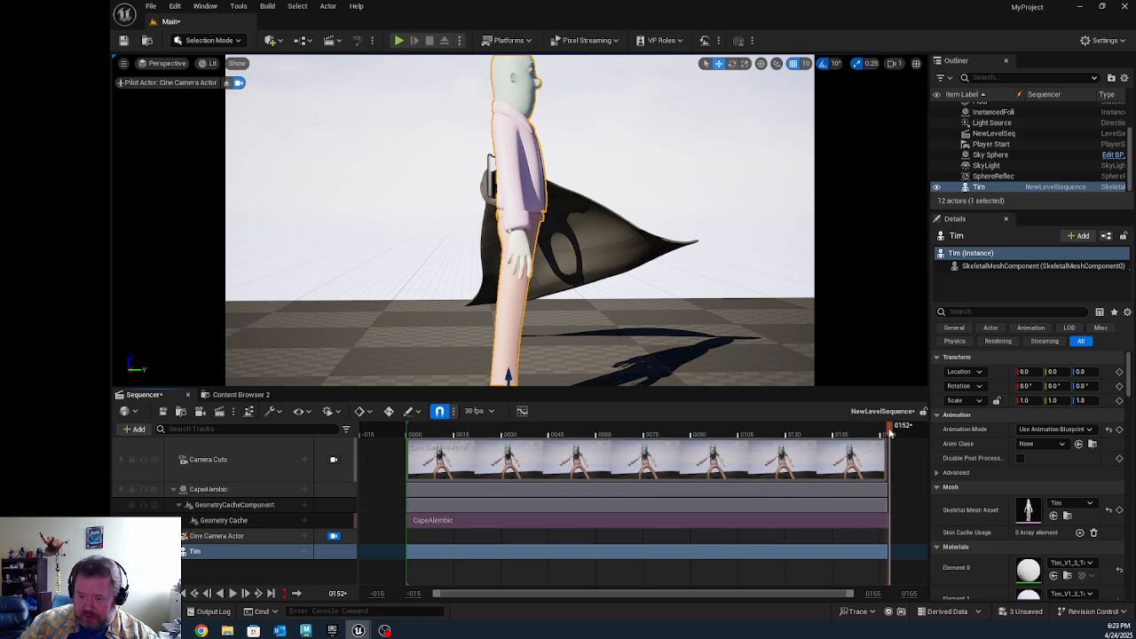
left_click_drag(889, 431, 884, 435)
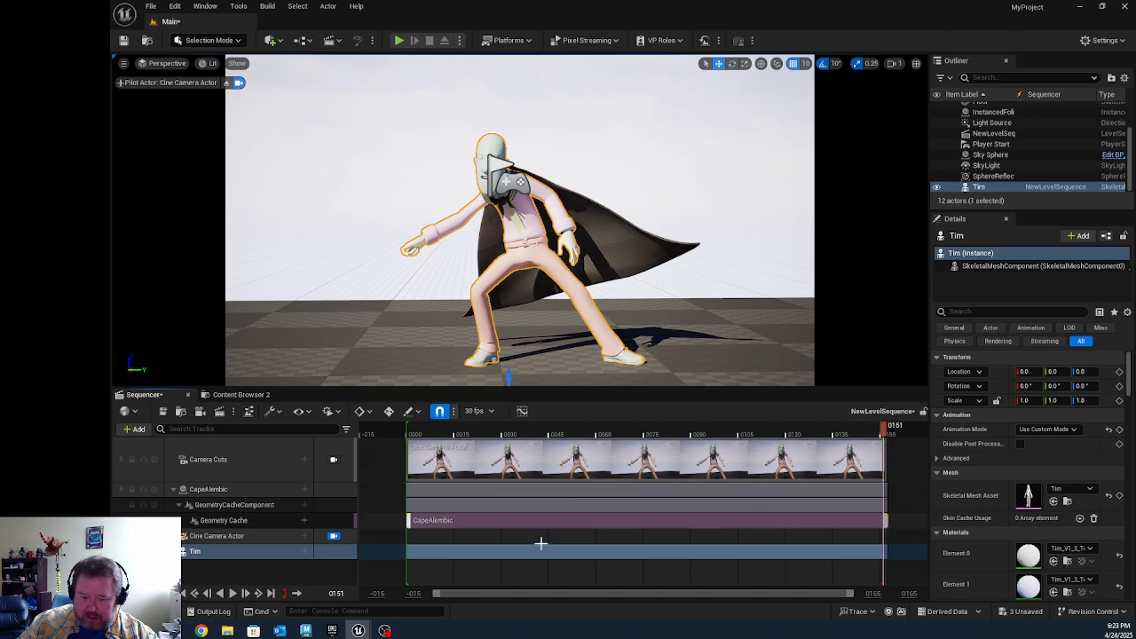
left_click(233, 593)
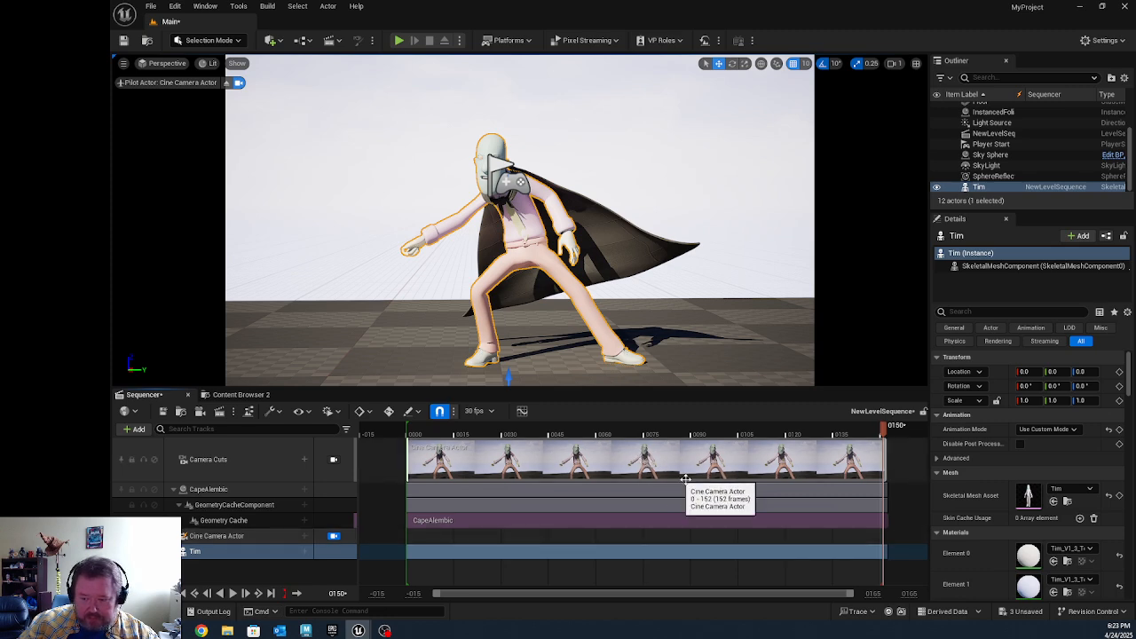
left_click_drag(748, 432, 827, 444)
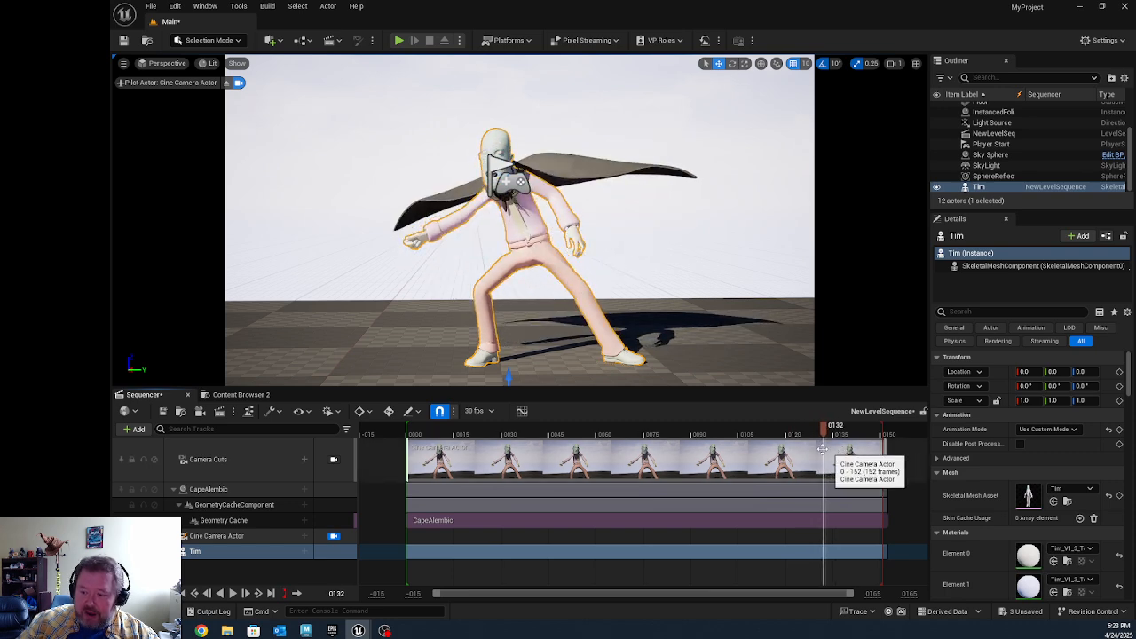
Step: Select the cape in the level, inspect the CapeAlembic asset's geometry cache settings and close its editor
left_click(605, 173)
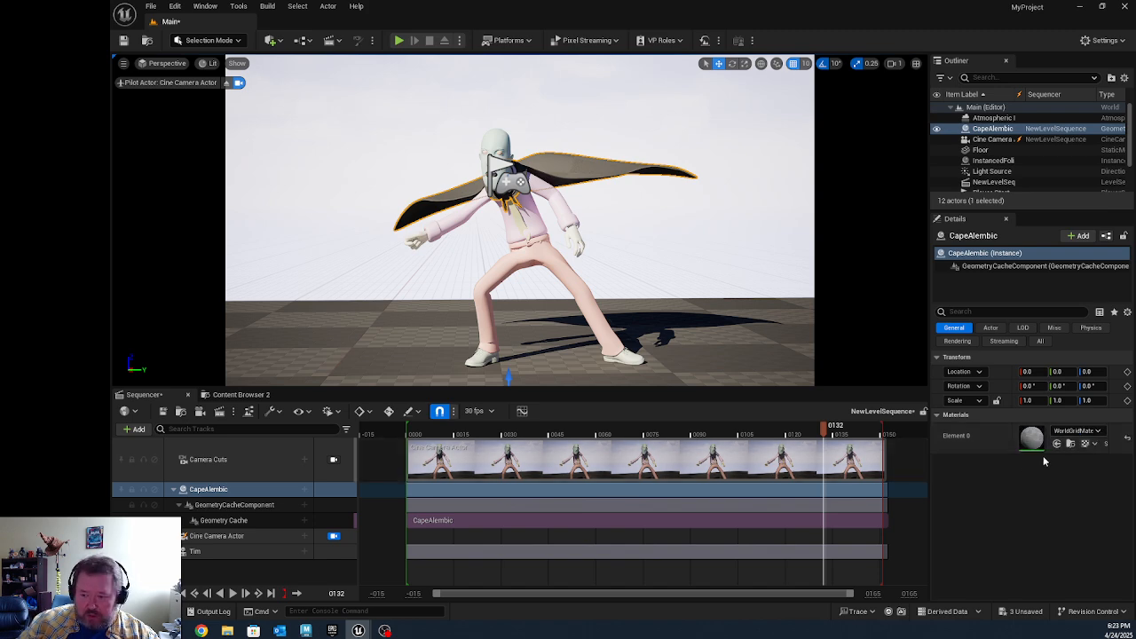
left_click(253, 395)
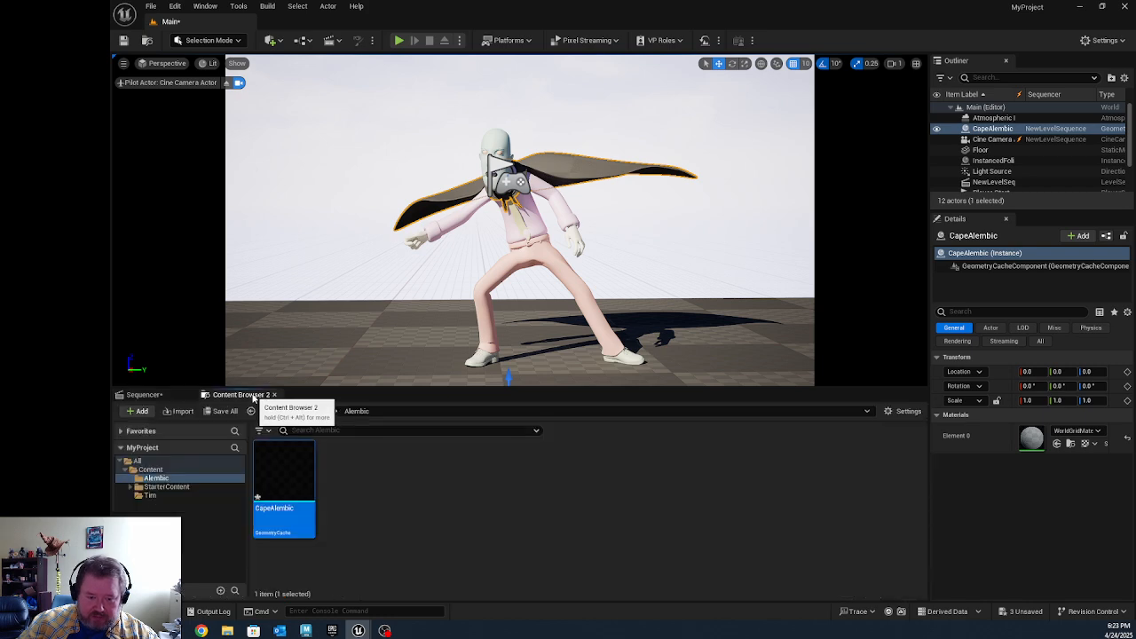
double_click(300, 480)
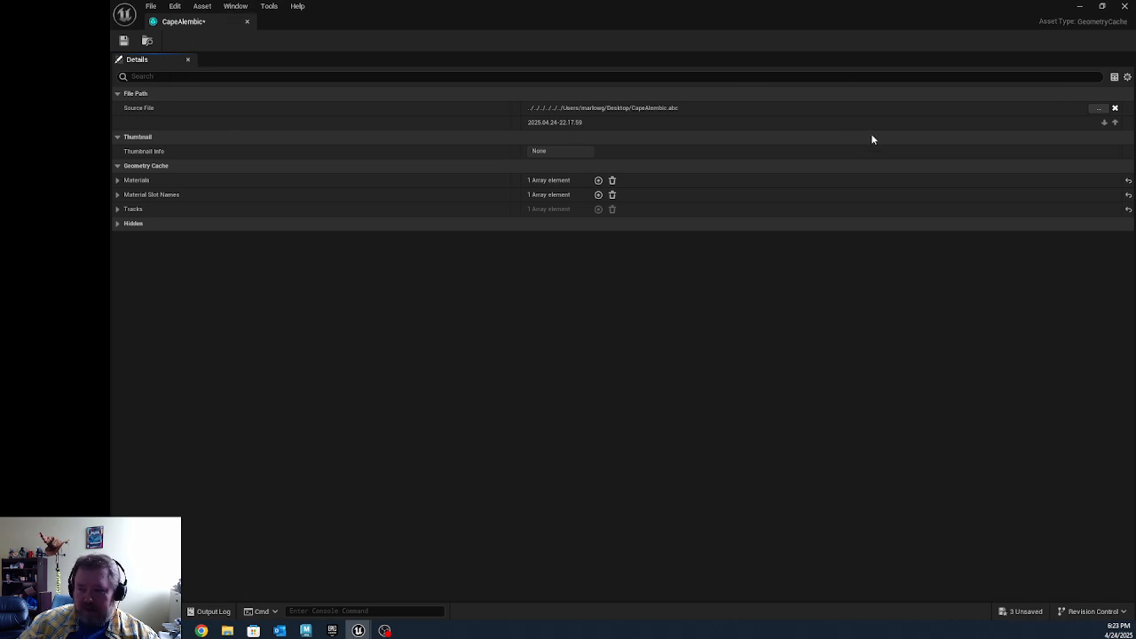
left_click(1124, 6)
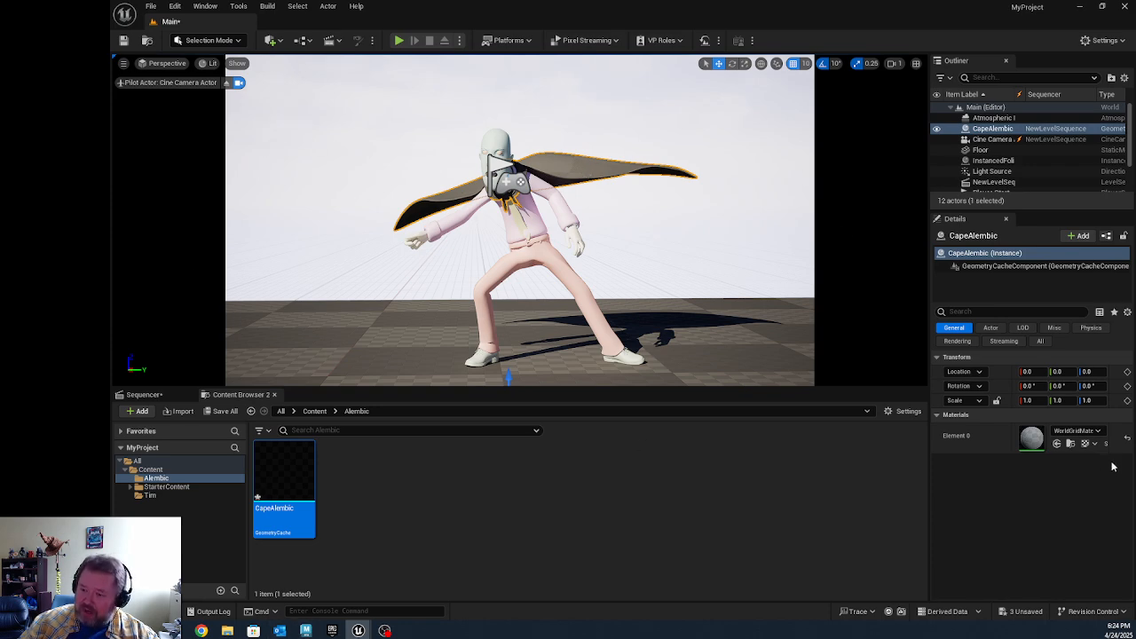
Step: Check the available materials for the cape's Element 0 slot and create a new Material asset in the Alembic folder
left_click(1099, 431)
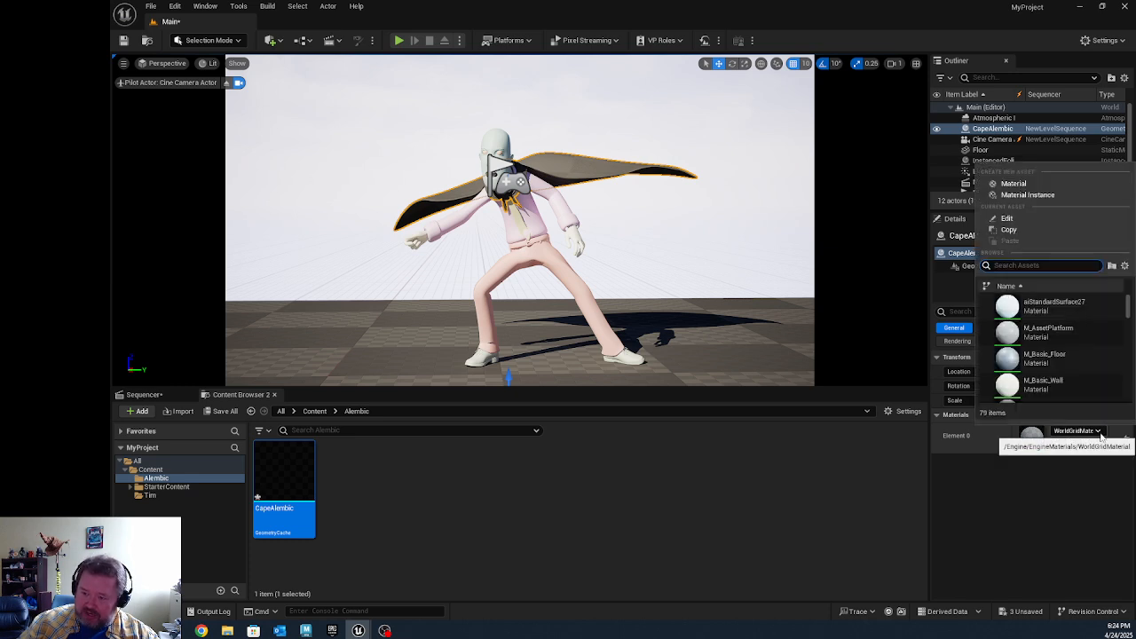
left_click(543, 534)
right_click(431, 520)
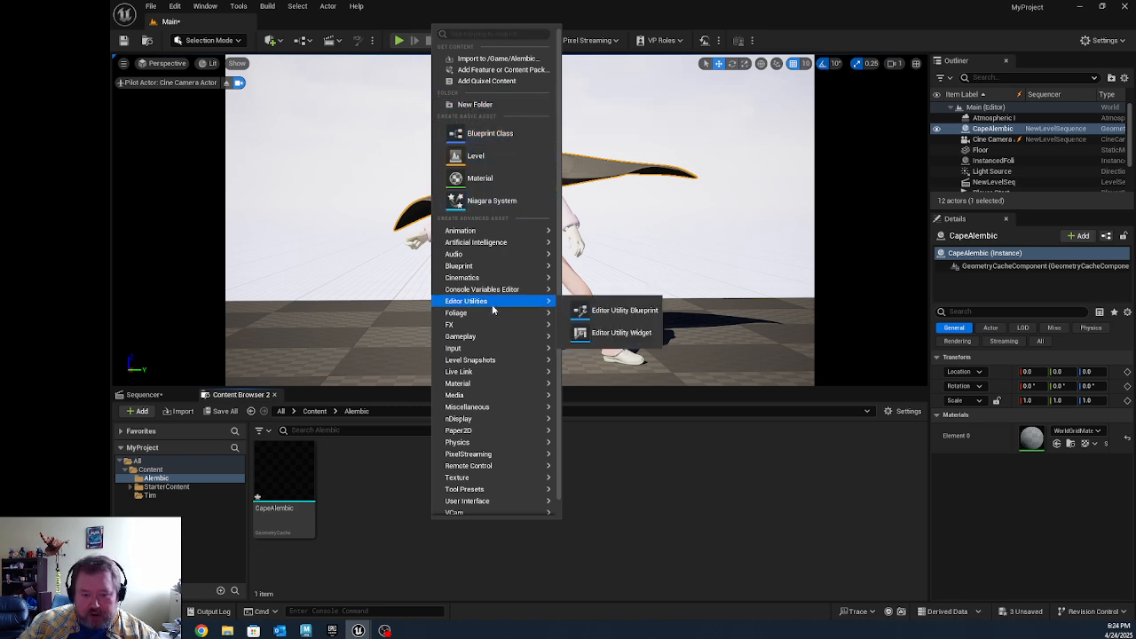
mouse_move(482, 320)
mouse_move(479, 387)
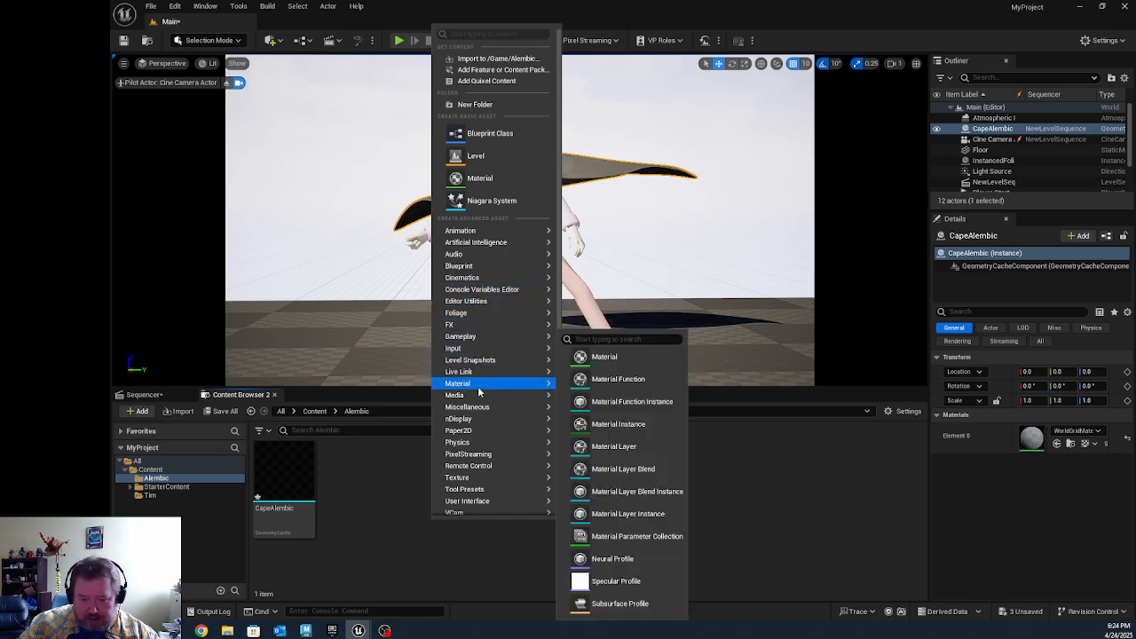
left_click(592, 356)
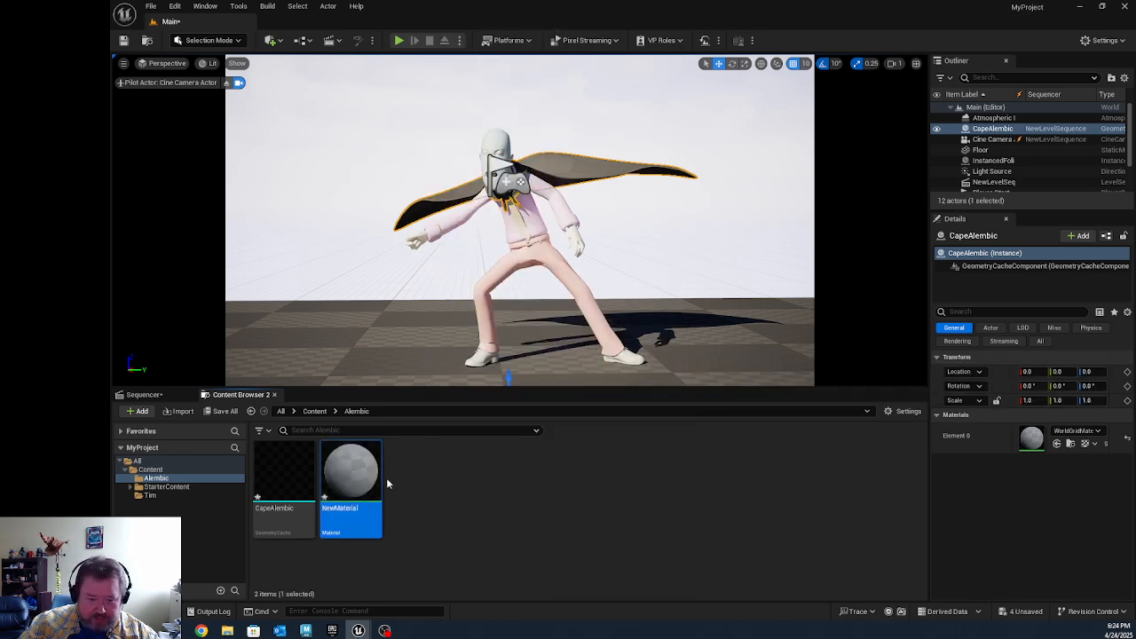
double_click(346, 516)
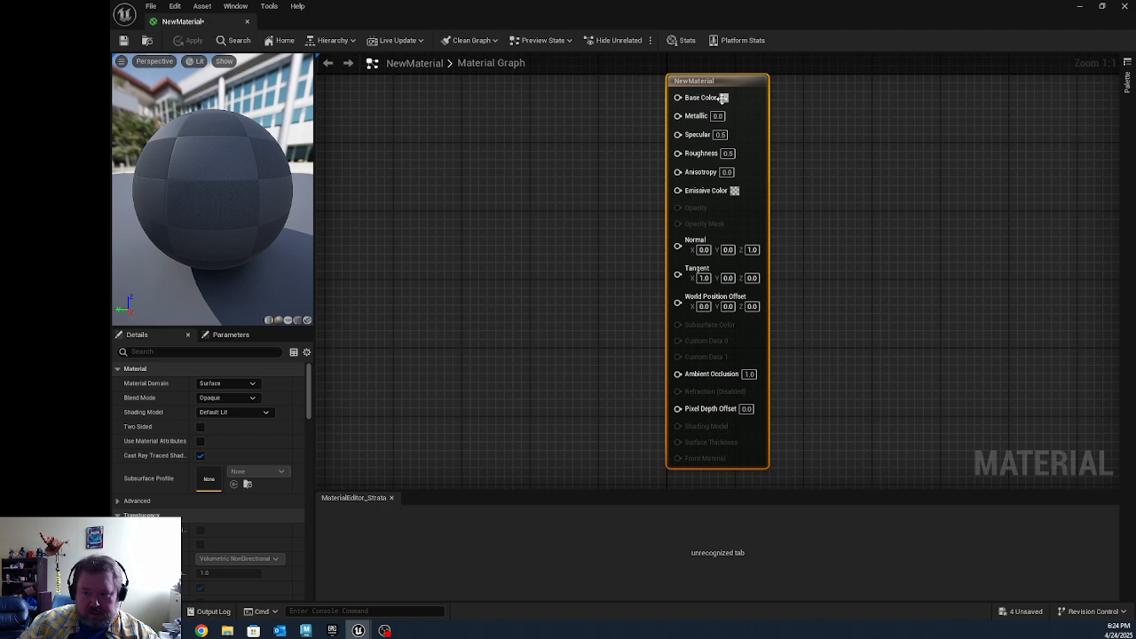
left_click_drag(711, 99, 577, 139)
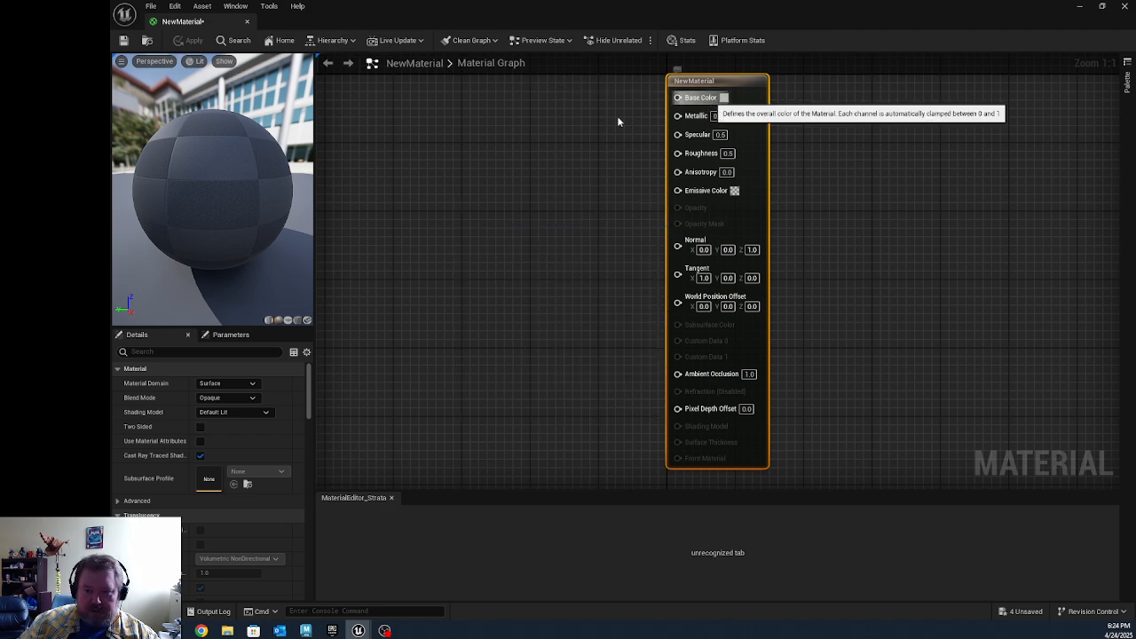
left_click_drag(677, 97, 620, 115)
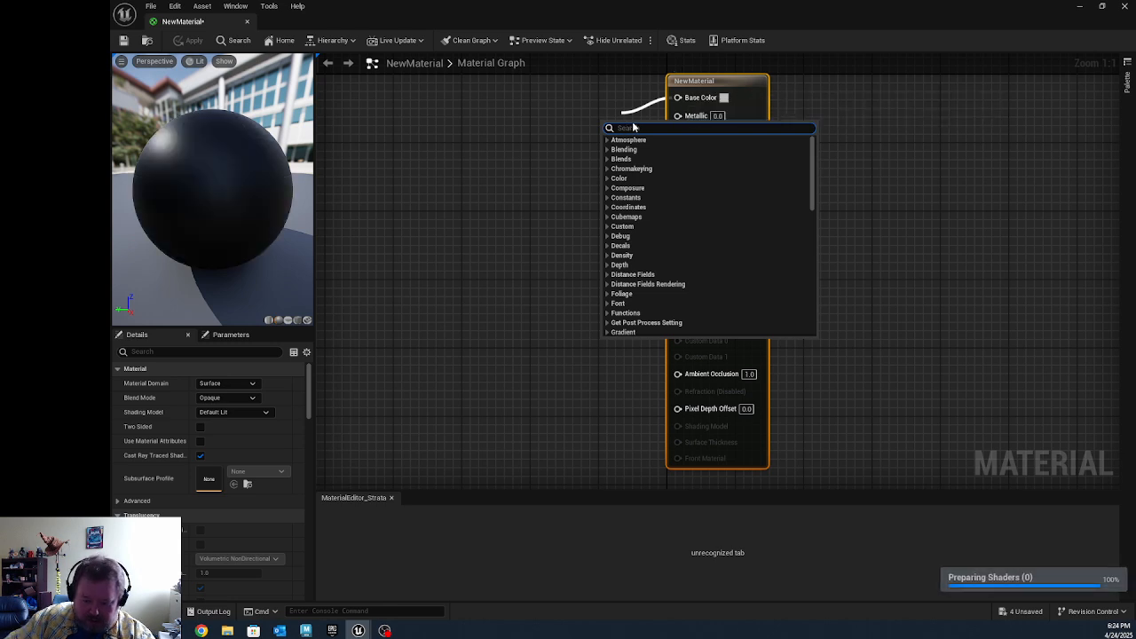
type("para")
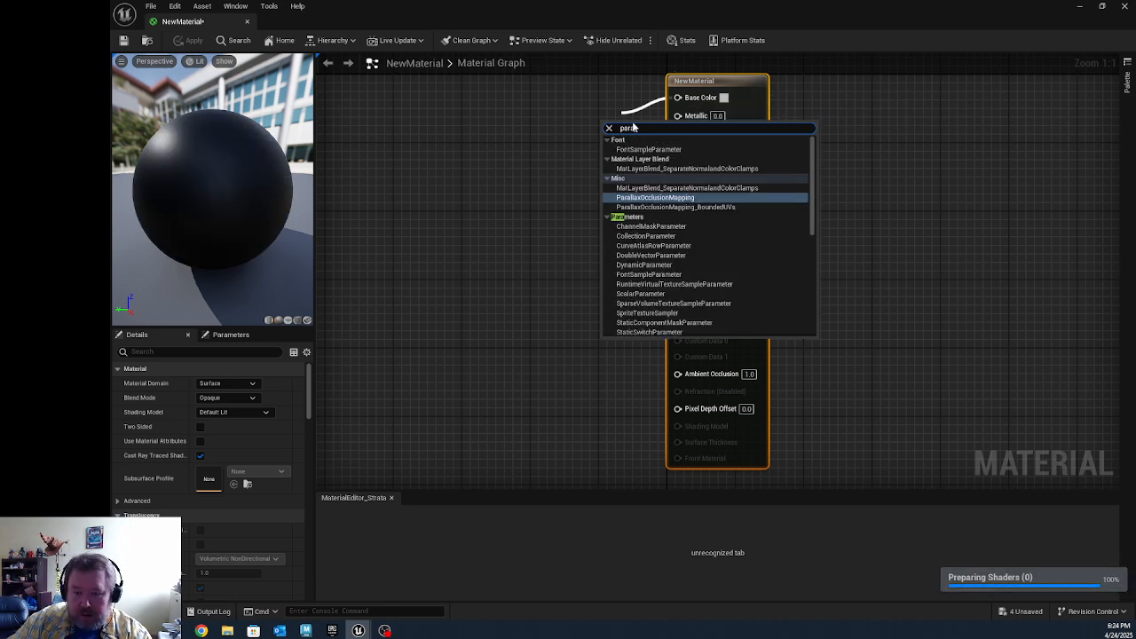
key("BackSpace")
key("BackSpace")
key("BackSpace")
key("BackSpace")
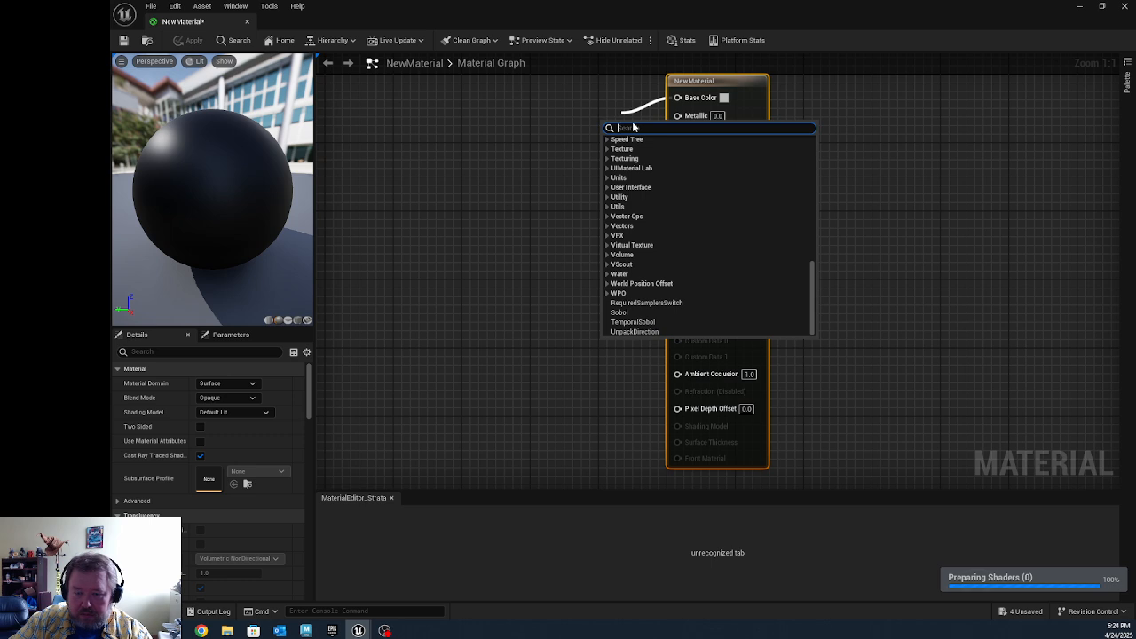
left_click(869, 168)
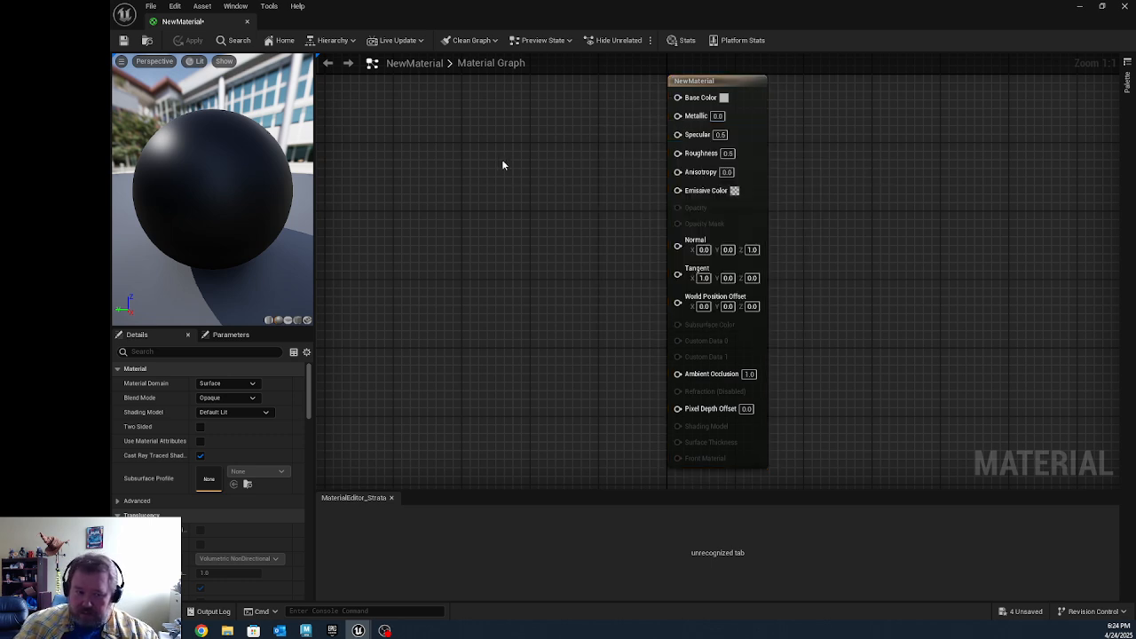
left_click(1124, 6)
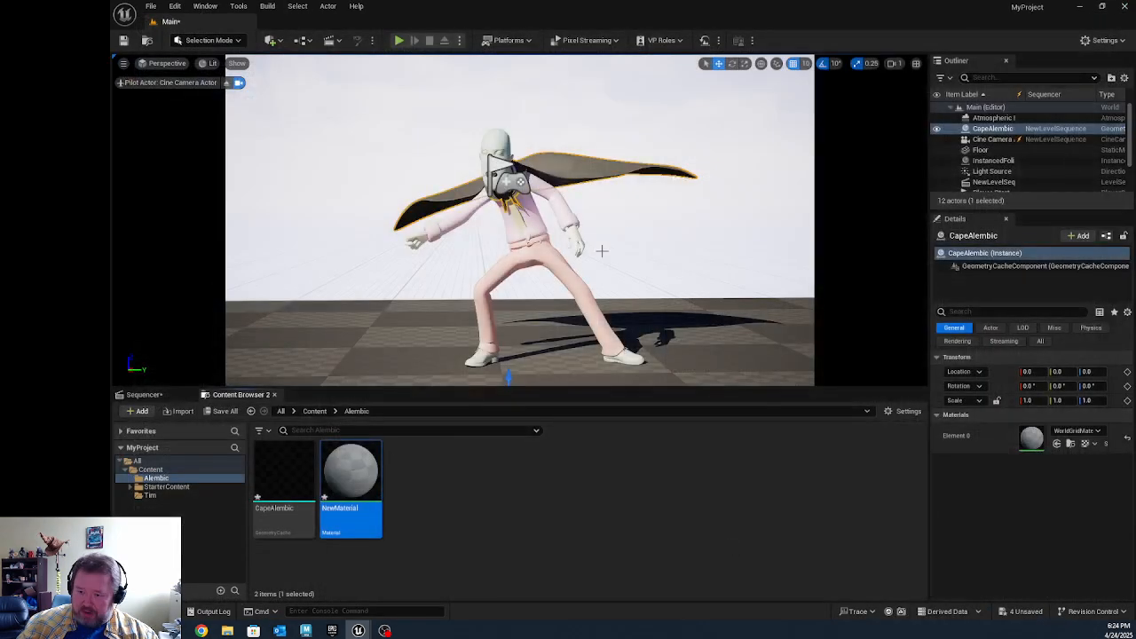
double_click(355, 488)
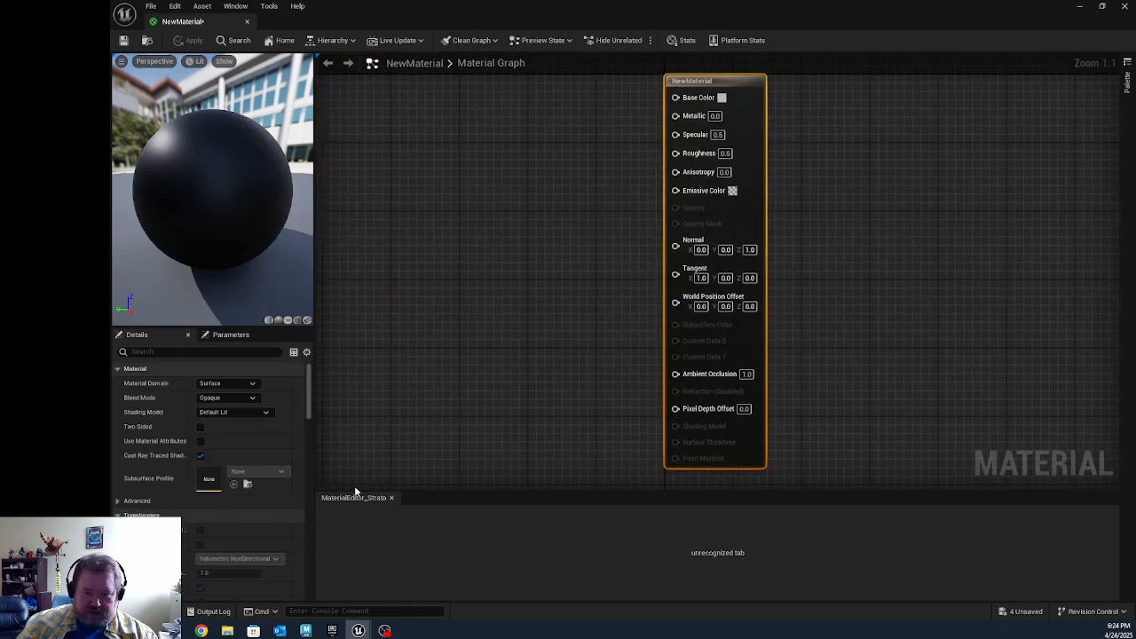
left_click(1124, 7)
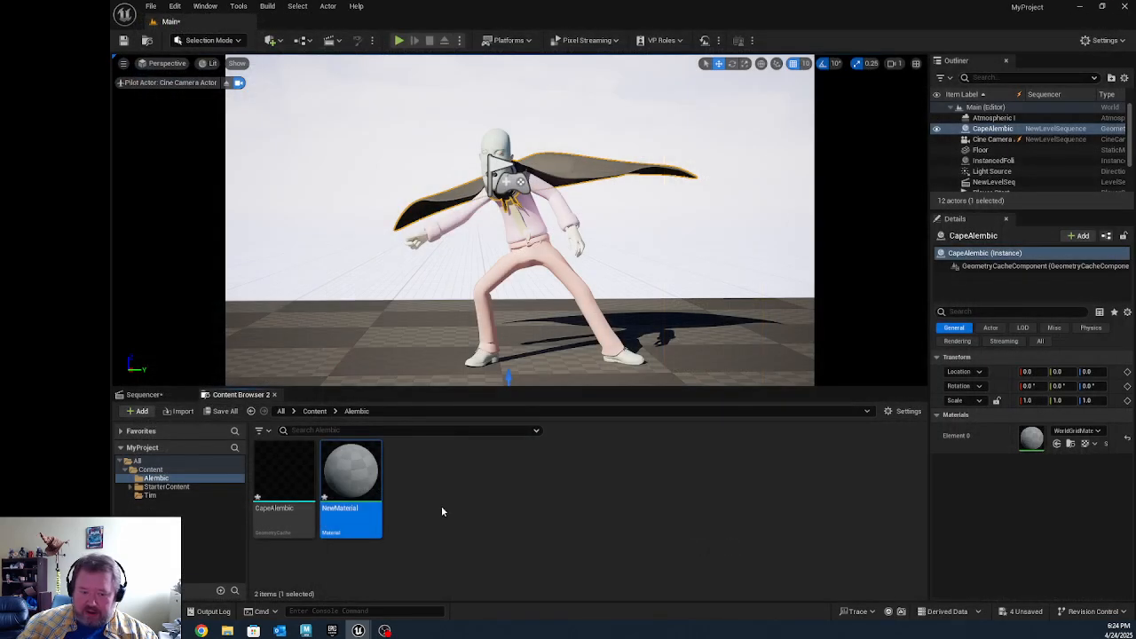
Step: Rename the new material in the Alembic folder as CapeMat
right_click(342, 517)
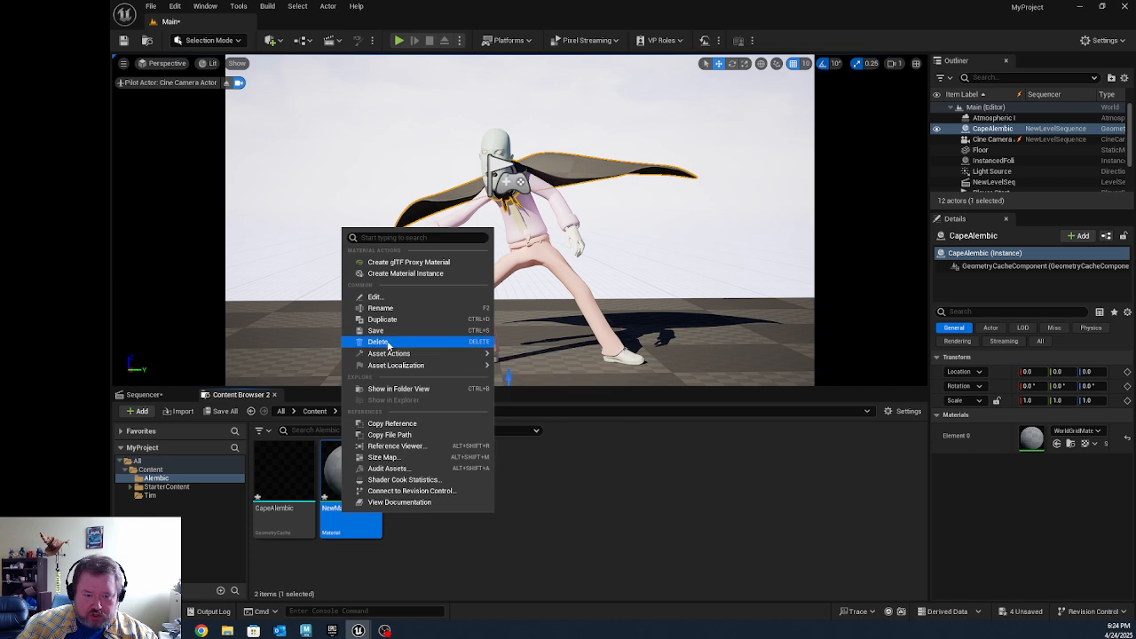
left_click(380, 308)
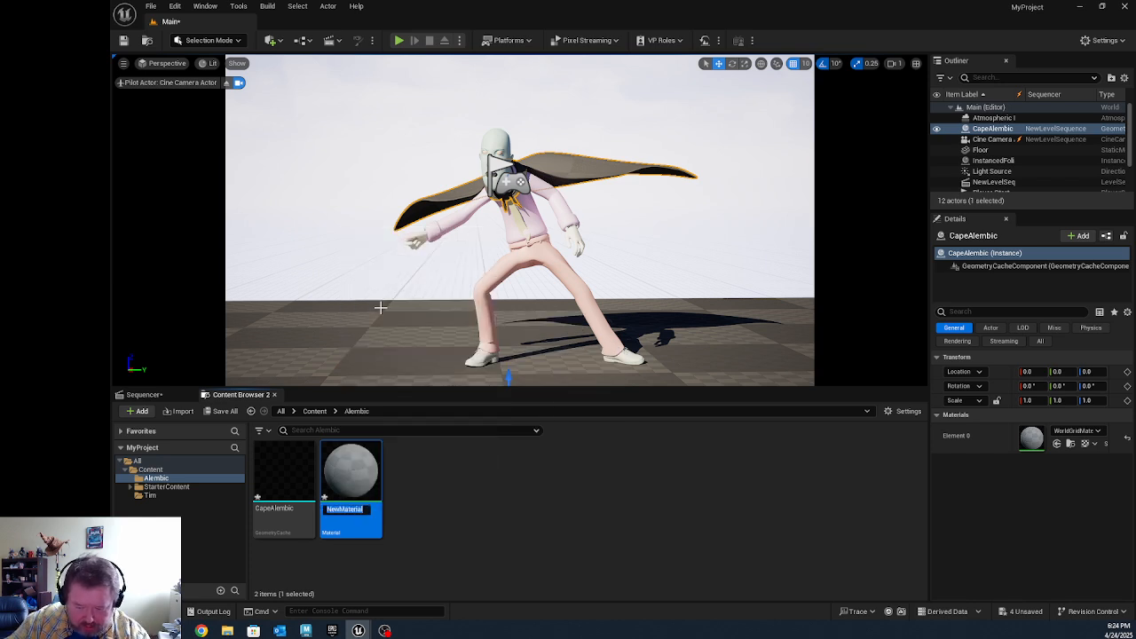
type("Cape")
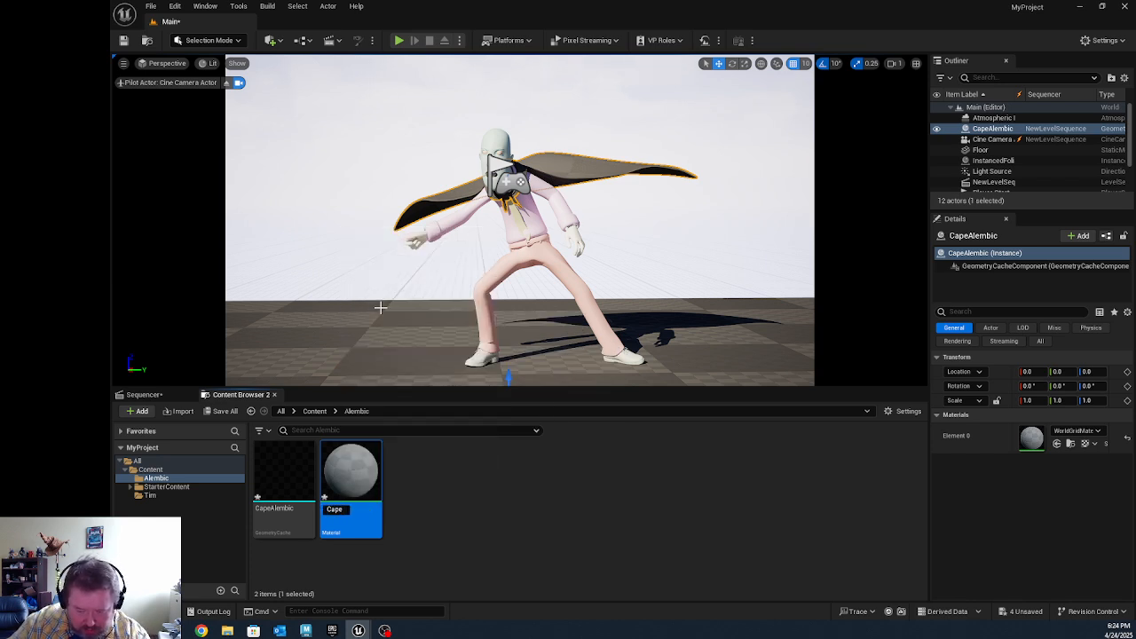
type("Mat")
key("Return")
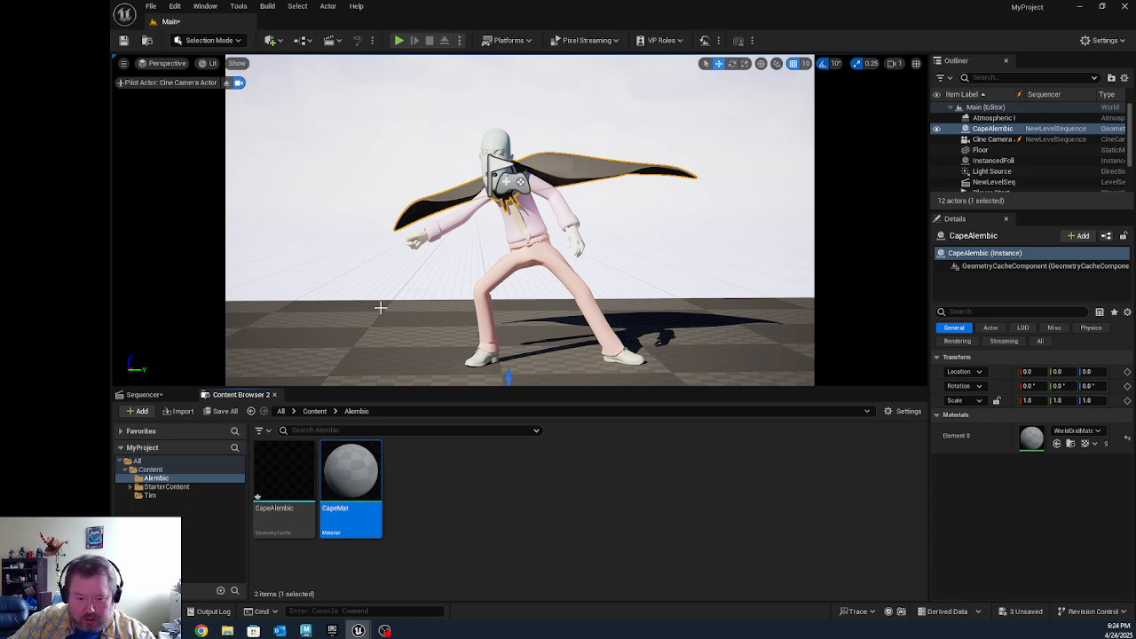
Step: Try CapeMat in the cape's Element 0 material slot, and replace it there with M_Basic_Floor
left_click(1076, 431)
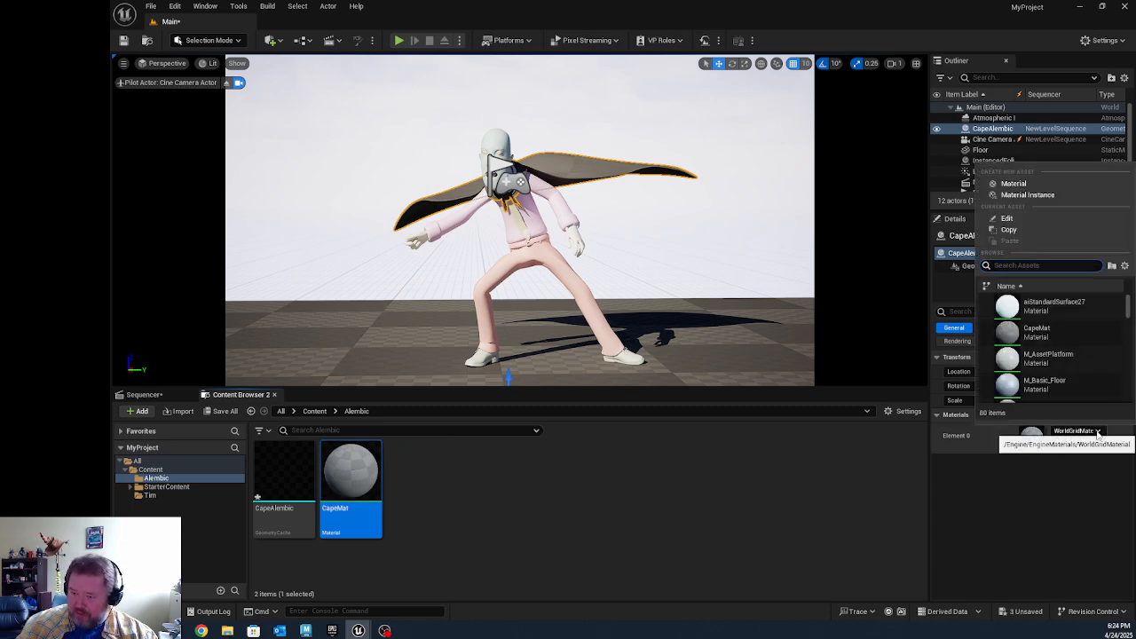
left_click(1048, 330)
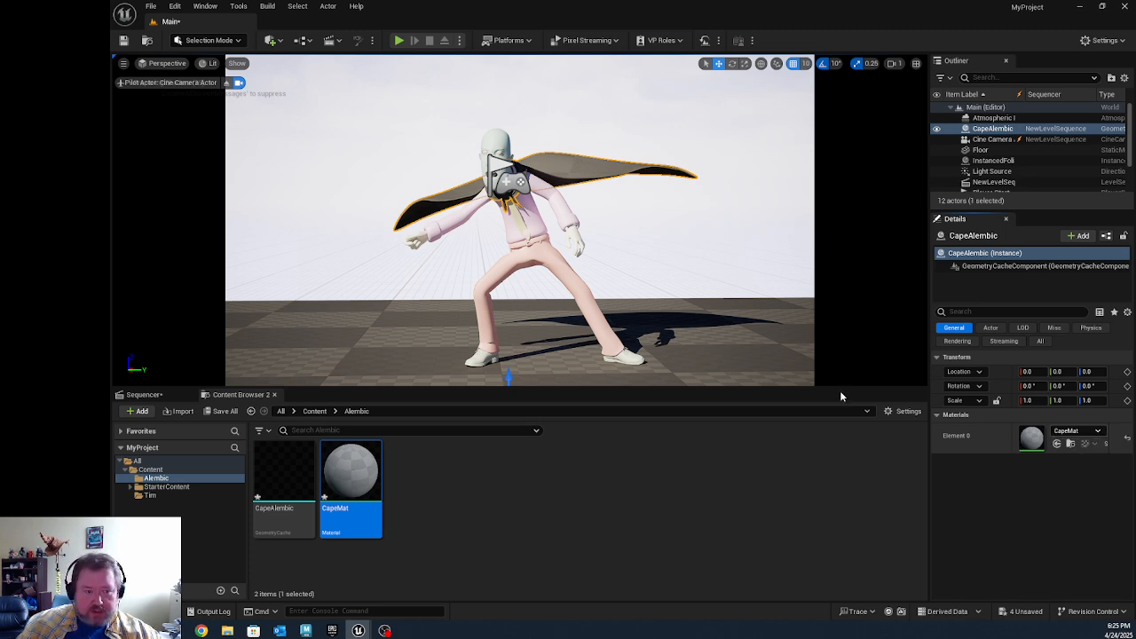
left_click(1099, 432)
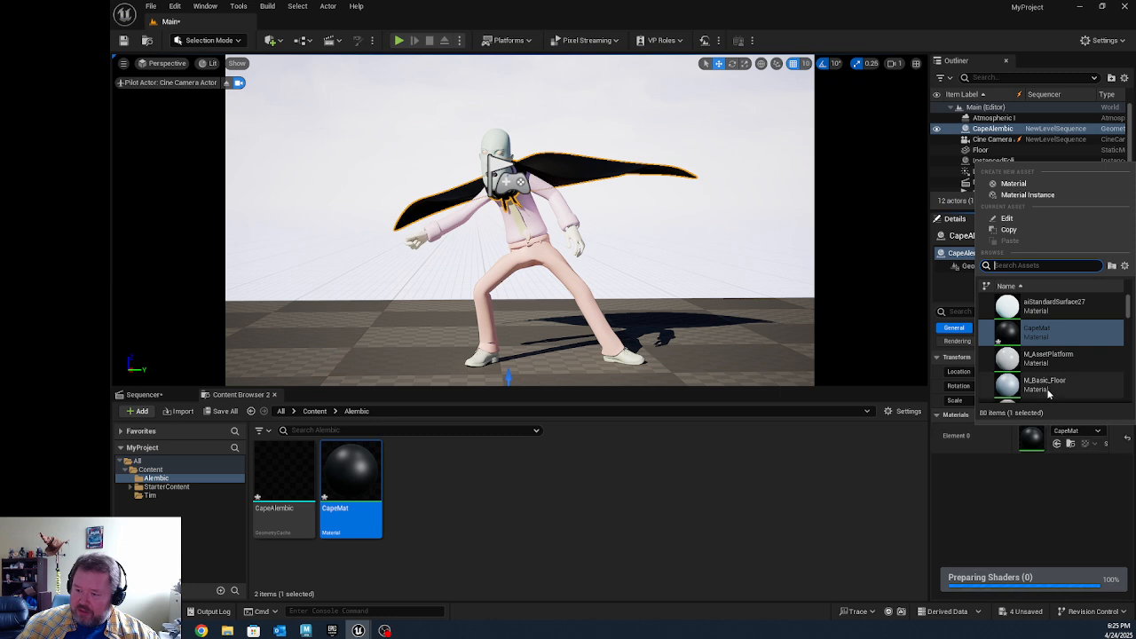
left_click(992, 389)
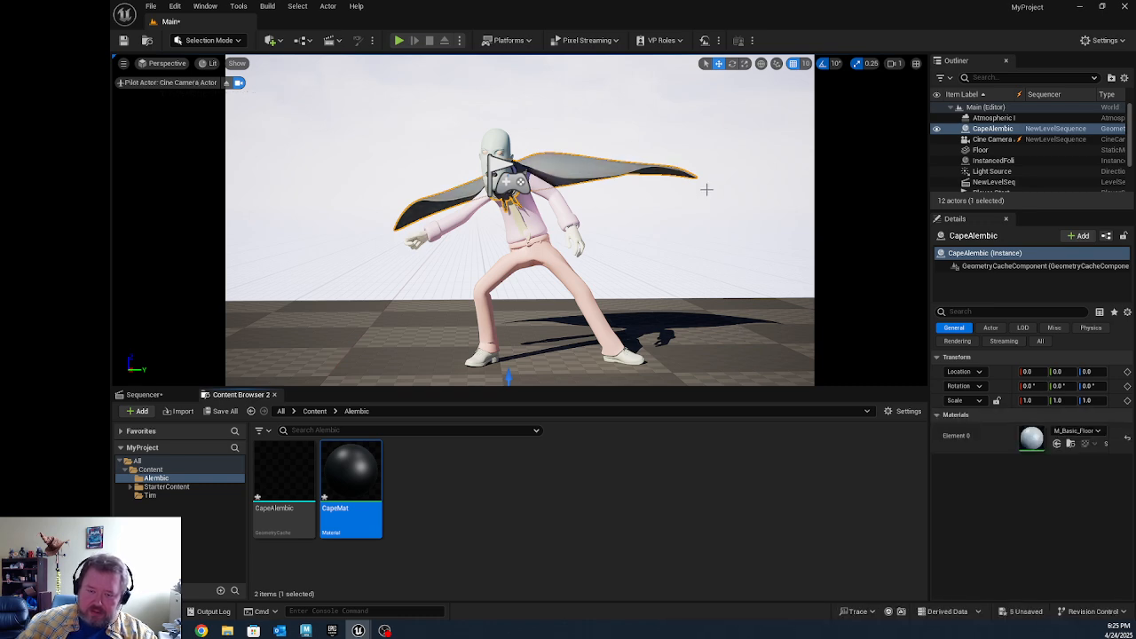
Step: Play the level sequence from frame 132 and stop at frame 150 to check the cape's material in motion
left_click(144, 394)
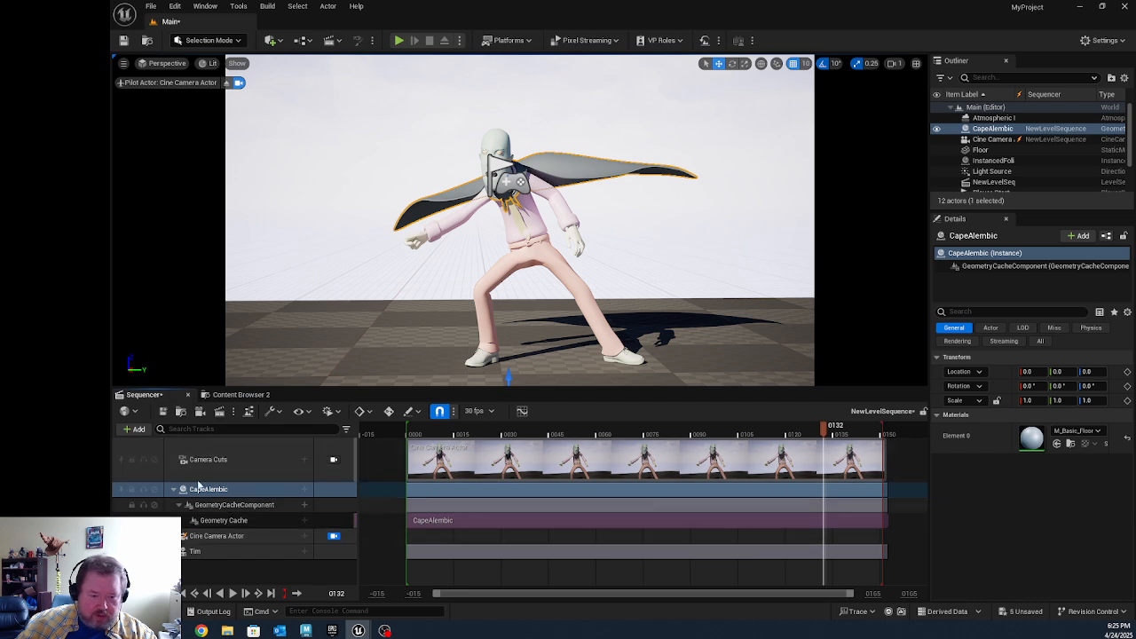
left_click(234, 592)
left_click(234, 593)
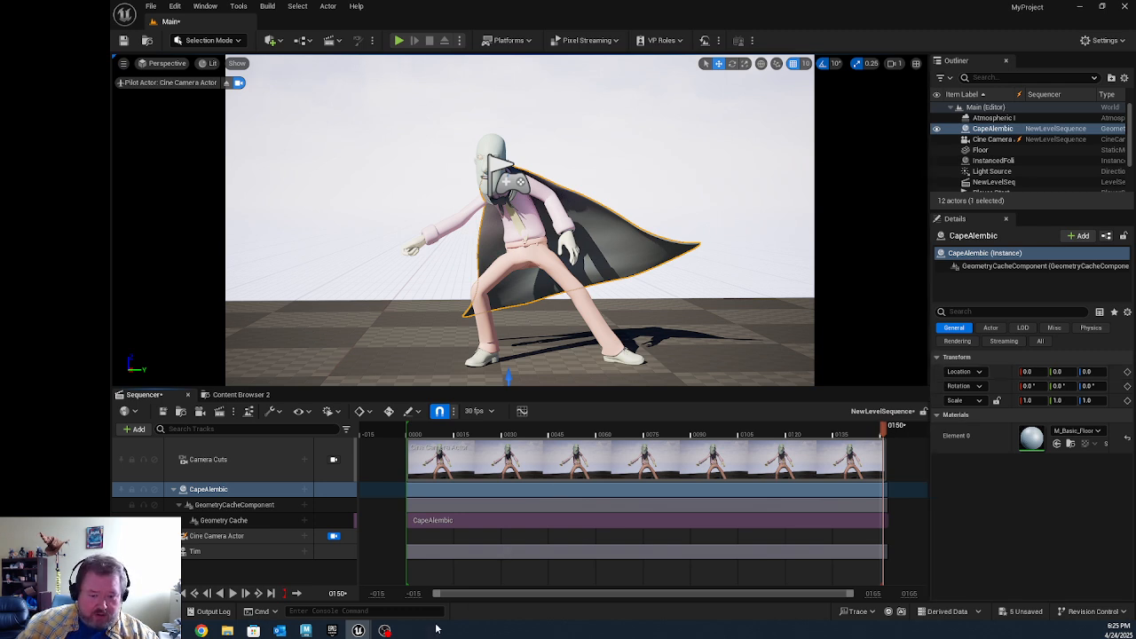
Step: Switch to Maya and replace the open Shot 430 scene with a new empty scene
mouse_move(305, 630)
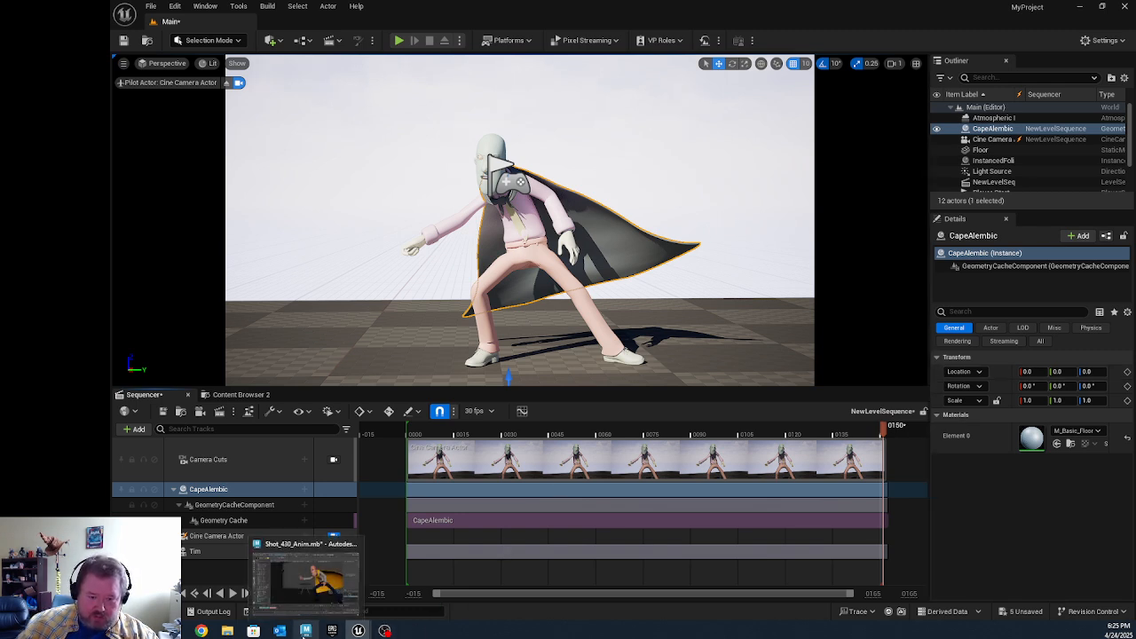
left_click(305, 577)
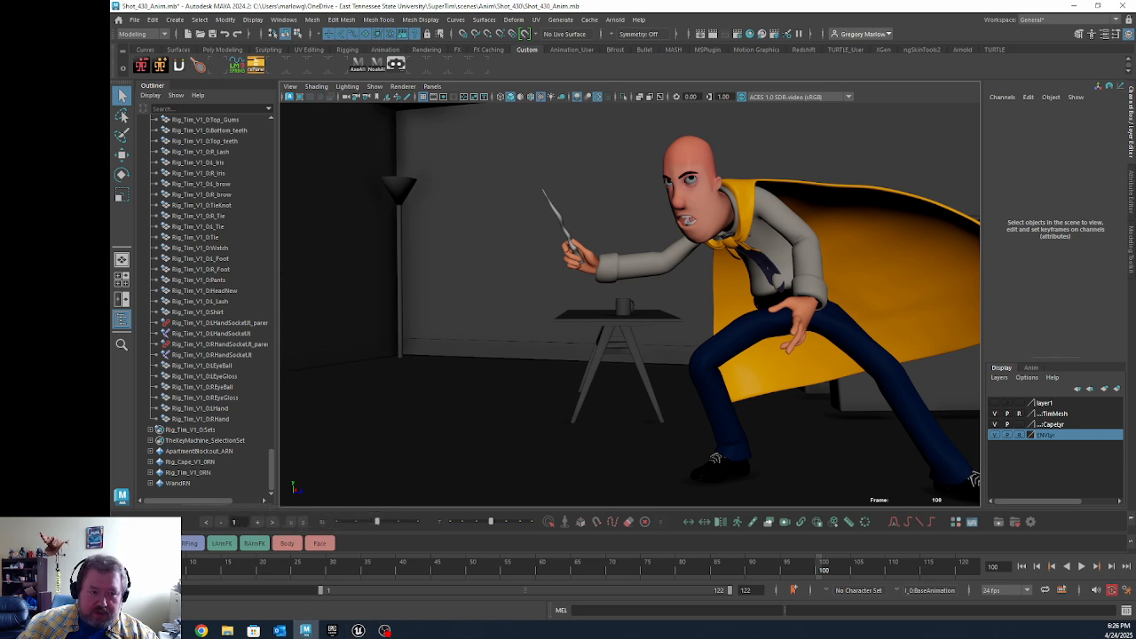
left_click(135, 20)
left_click(160, 43)
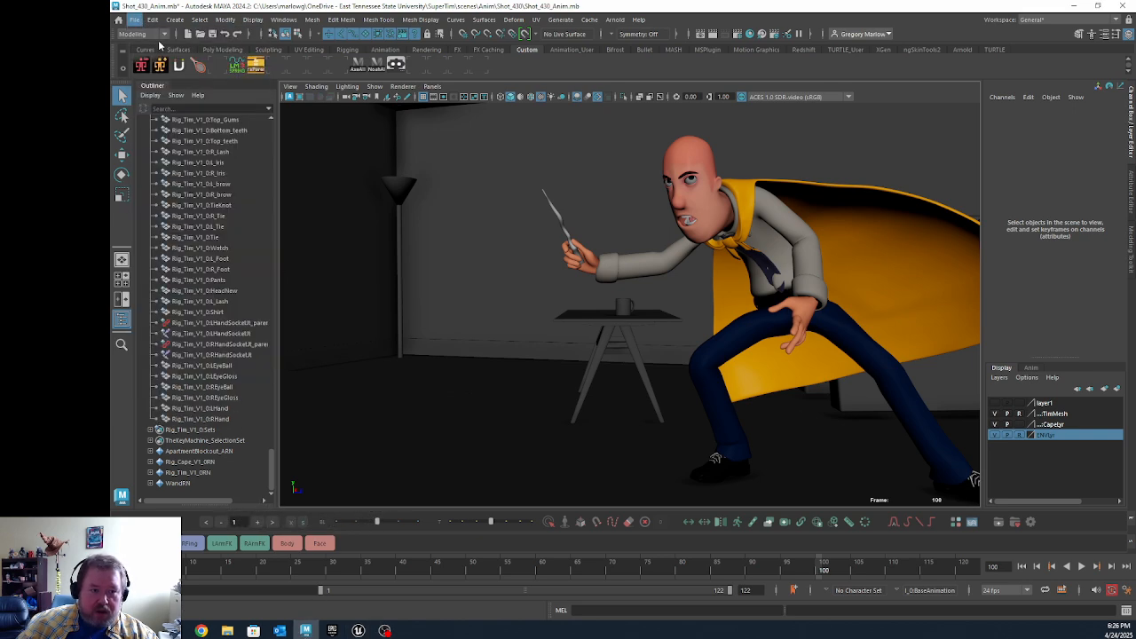
left_click(630, 325)
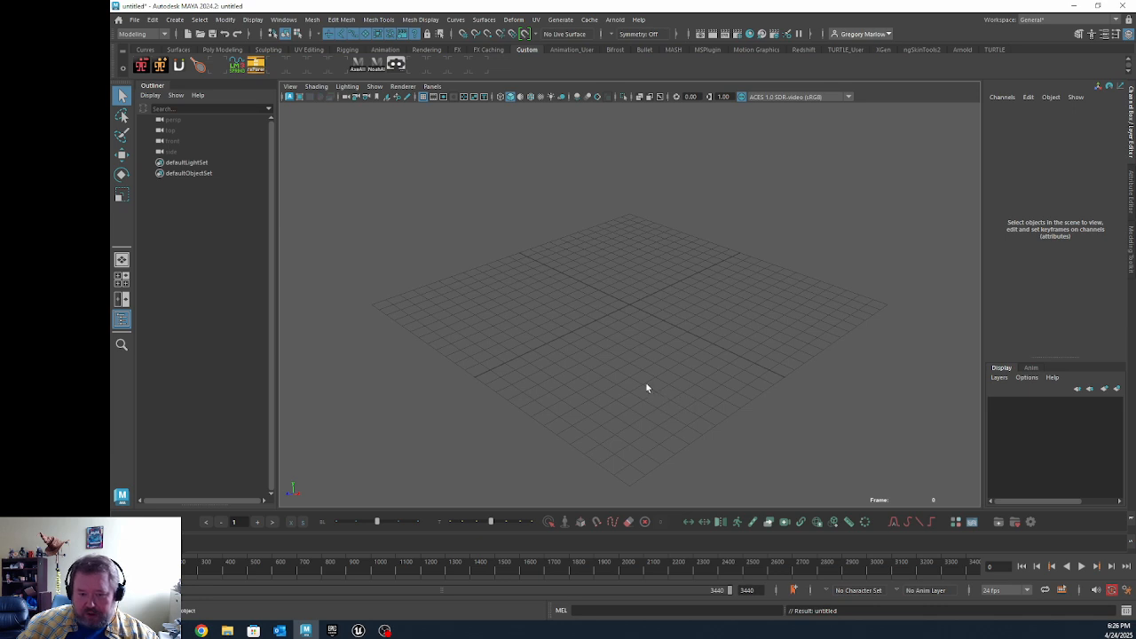
Step: Create a polygon sphere at the origin and scale it uniformly to about 166
left_click_drag(613, 395, 672, 372, "alt")
left_click(222, 50)
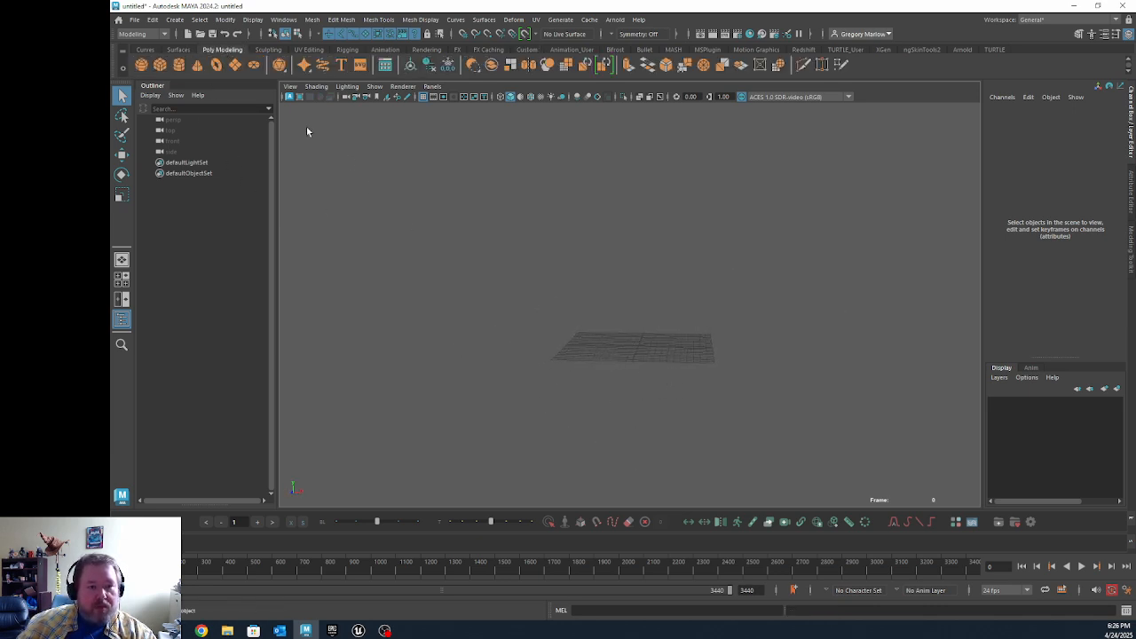
left_click(141, 66)
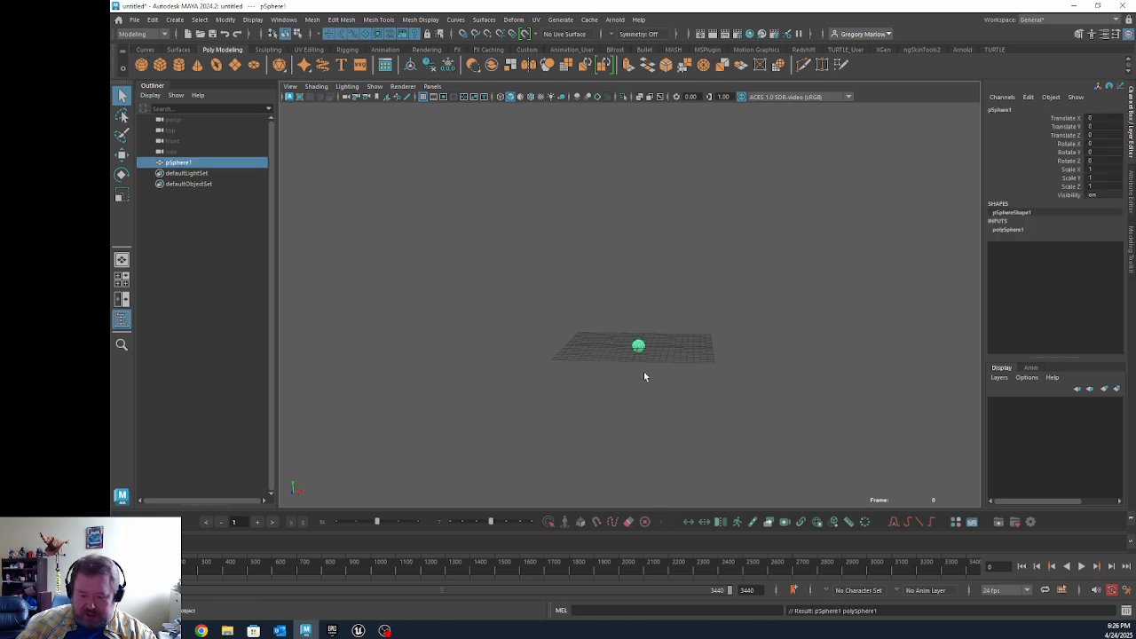
key("r")
left_click_drag(638, 346, 1035, 360)
scroll(777, 358, "down", 10)
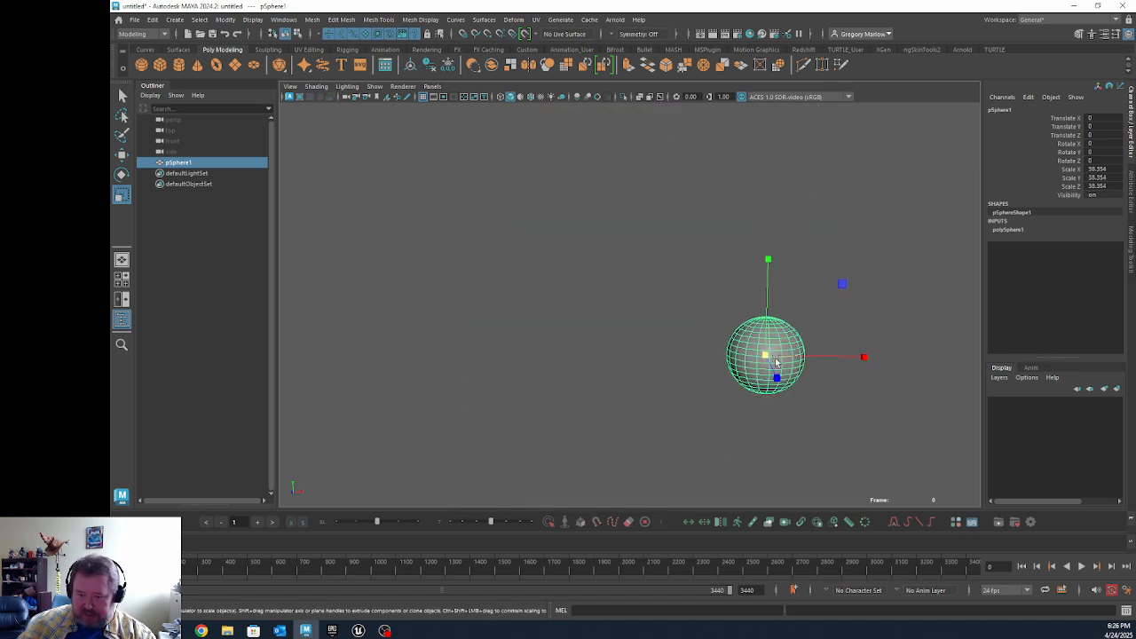
left_click_drag(766, 356, 989, 354)
key("f")
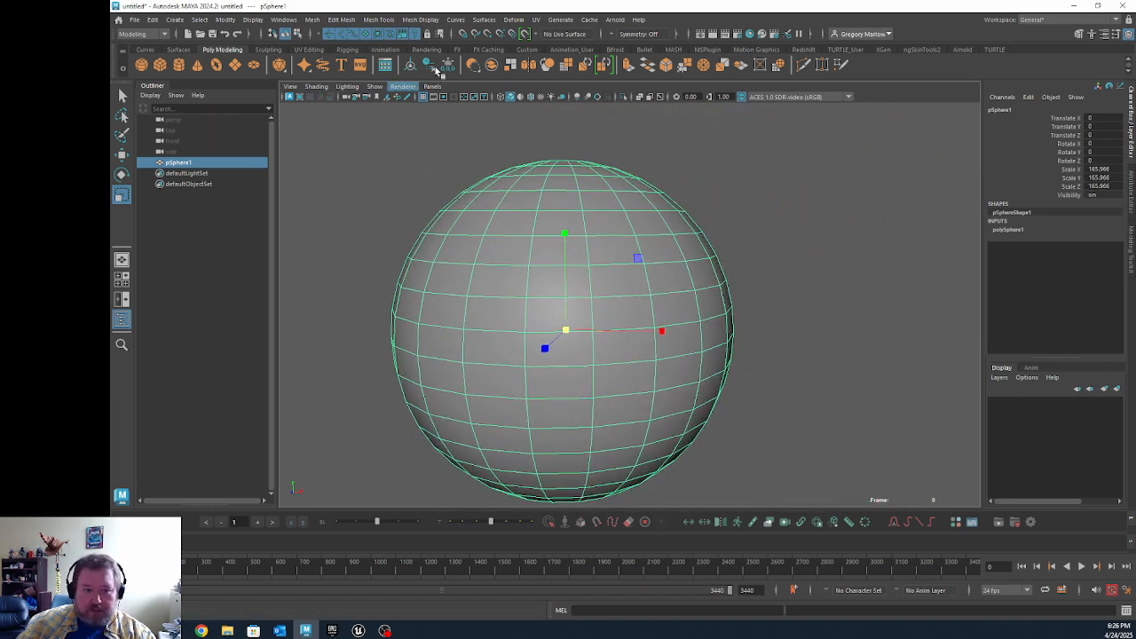
Step: Set the sphere's axis and height subdivisions to 100 and deselect it
left_click(1007, 229)
left_click_drag(1082, 255, 1074, 268)
middle_click_drag(884, 316, 1131, 335)
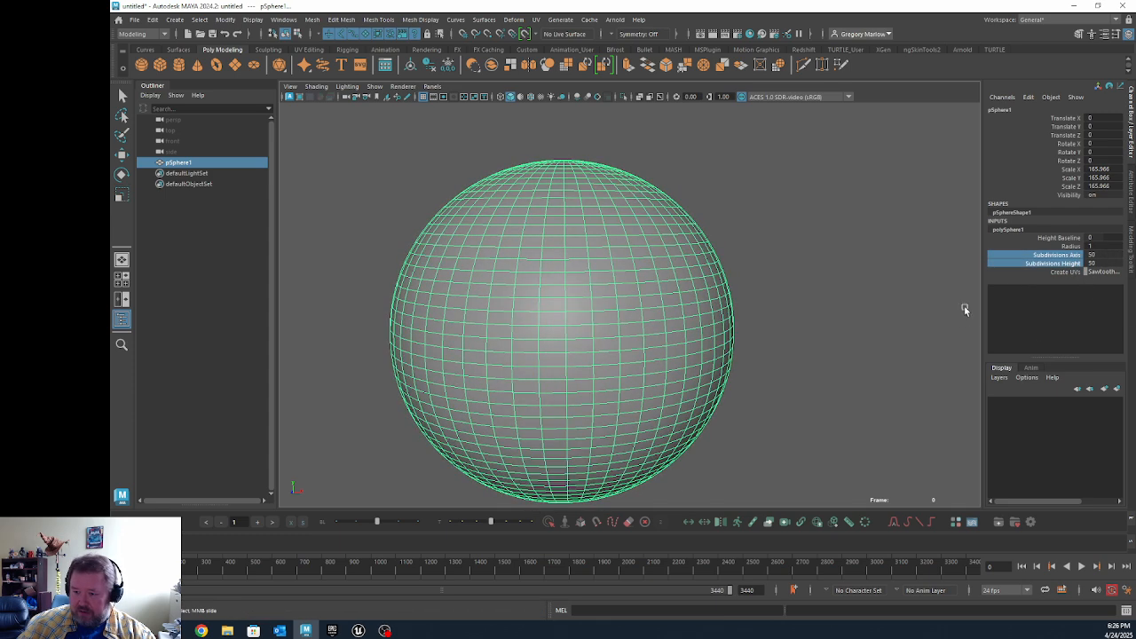
double_click(1090, 255)
type("1")
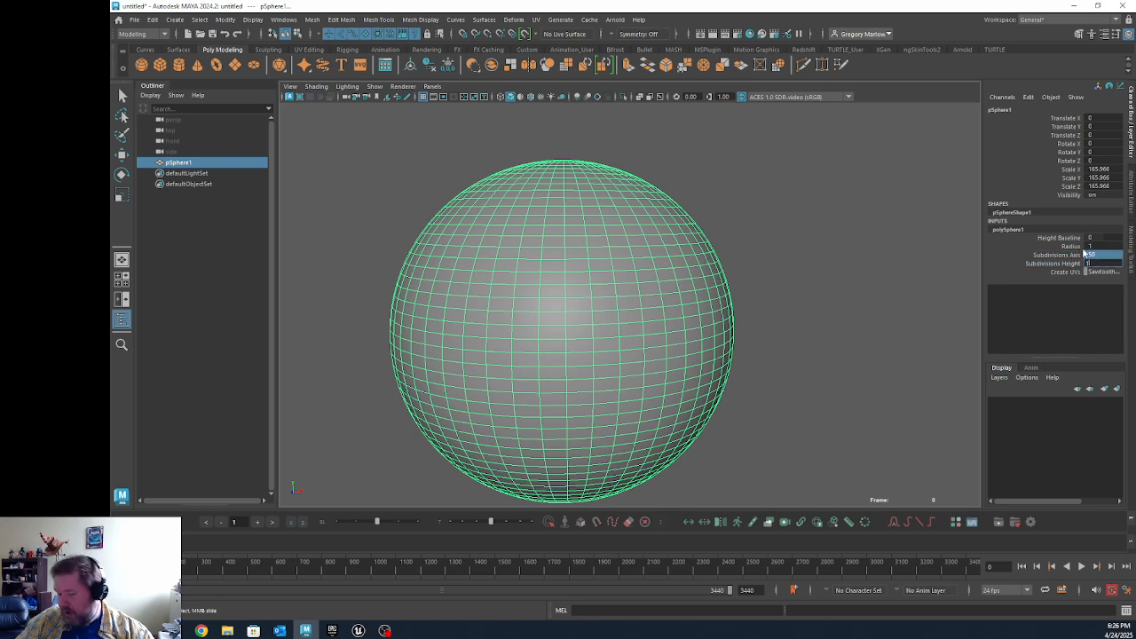
type(".00")
key("Return")
left_click(809, 210)
right_click_drag(867, 326, 708, 311, "alt")
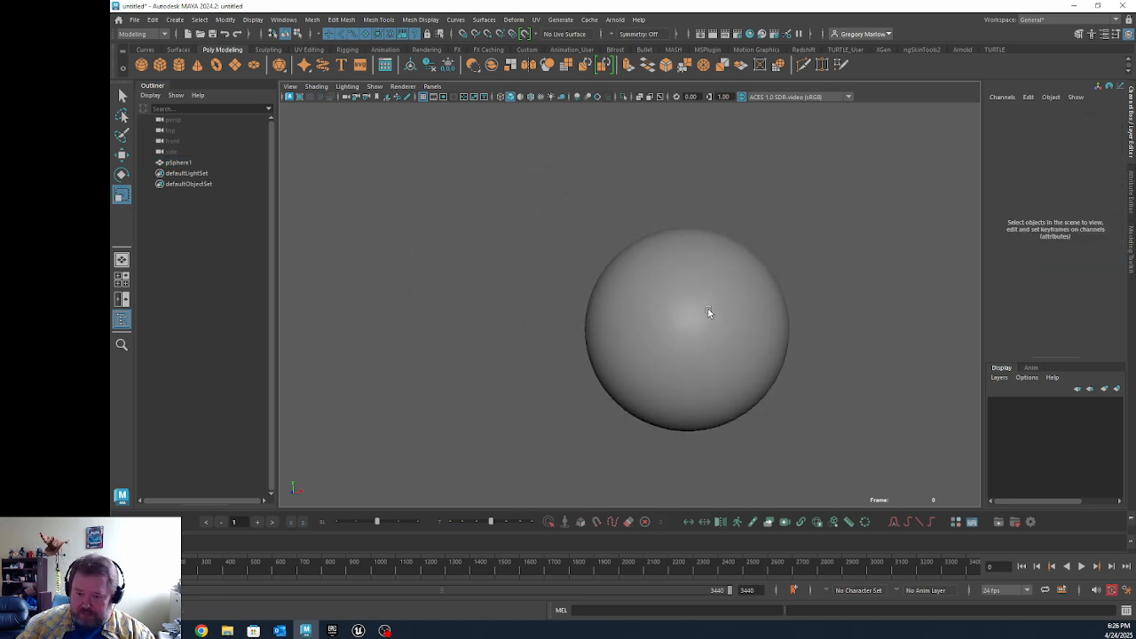
Step: Duplicate the sphere, move the copy along X to about -552, and select the original sphere
left_click(708, 313)
right_click_drag(879, 329, 838, 330, "alt")
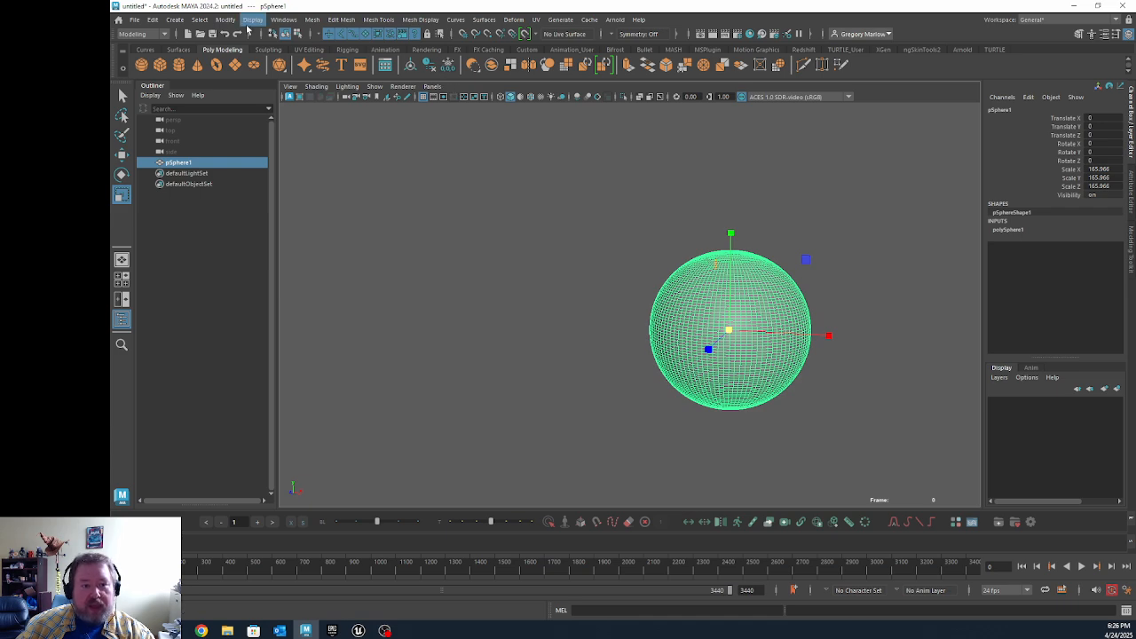
left_click(861, 441)
left_click(758, 364)
key("ctrl+d")
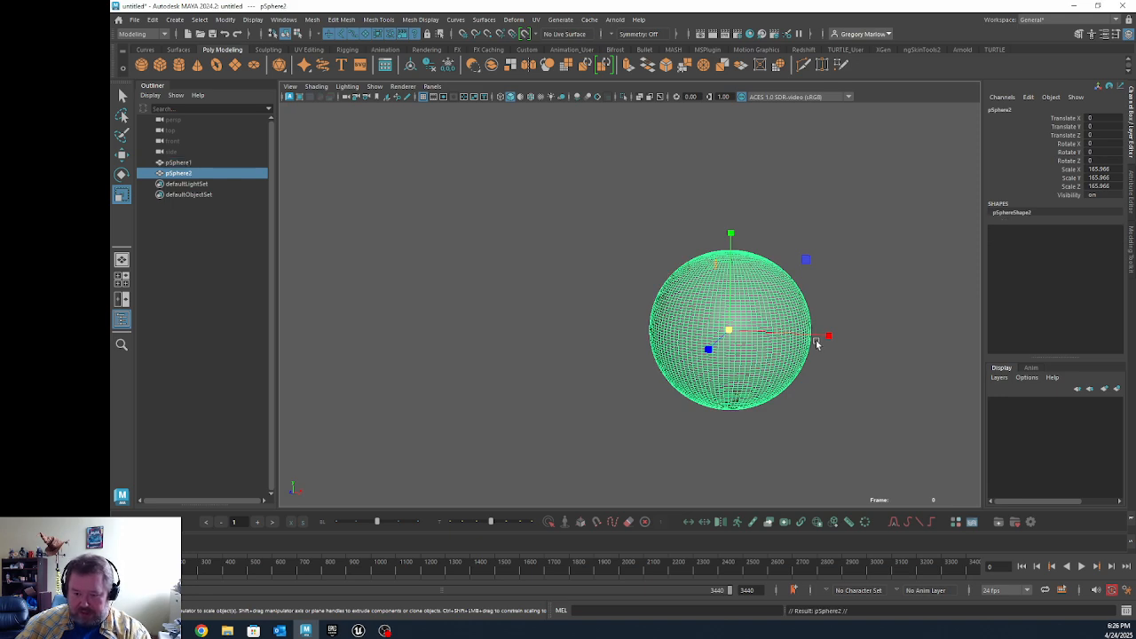
key("w")
left_click_drag(829, 335, 573, 345)
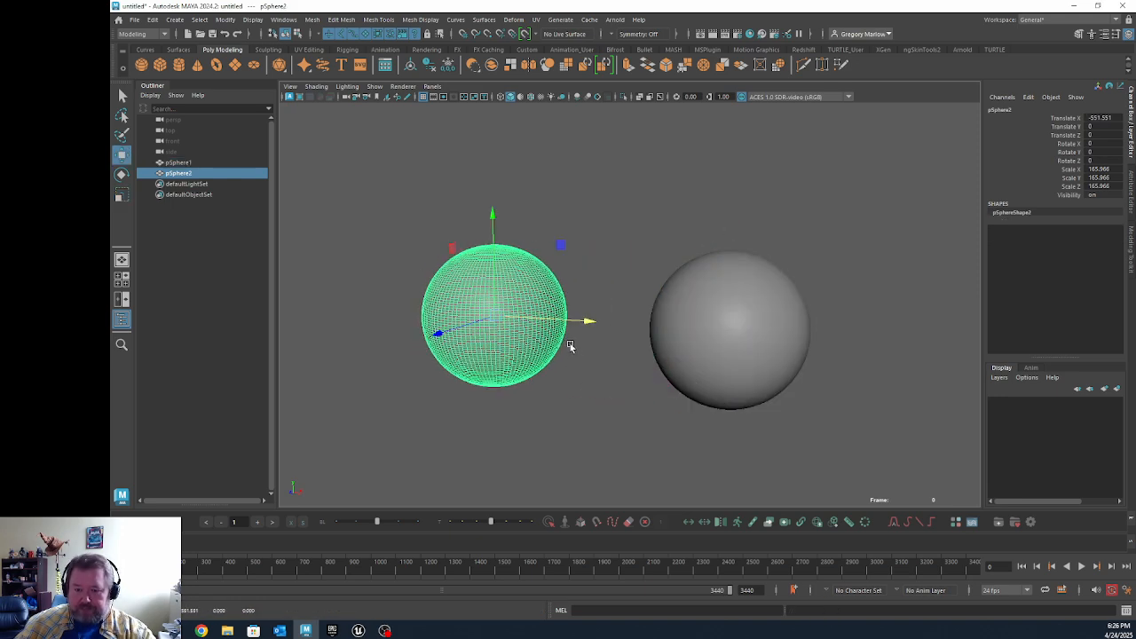
scroll(612, 377, "down", 2)
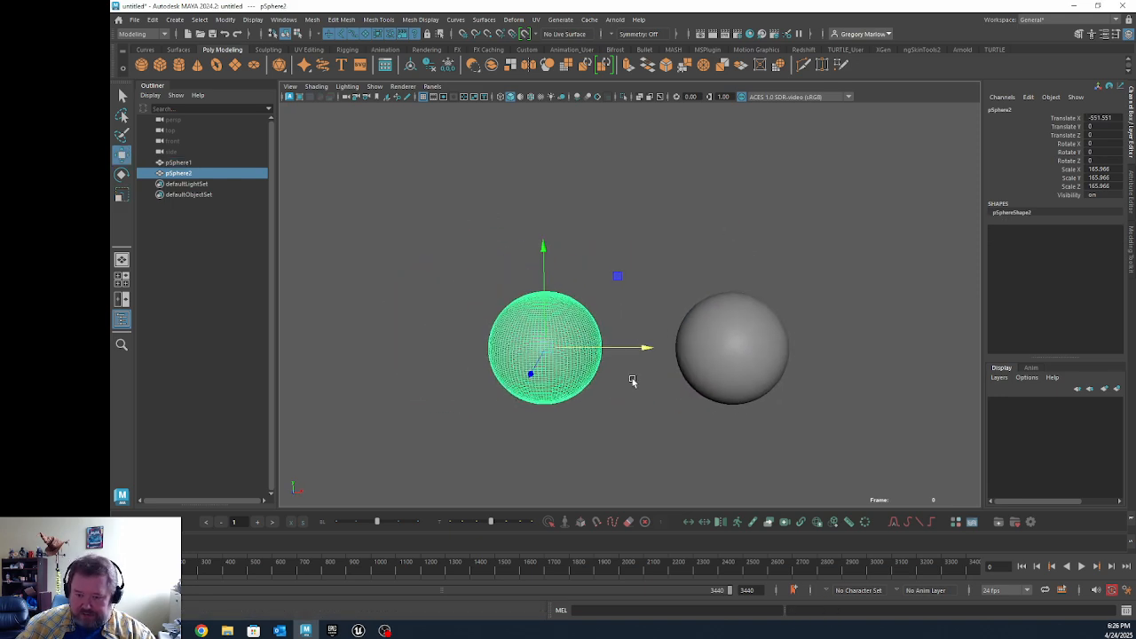
left_click(729, 337)
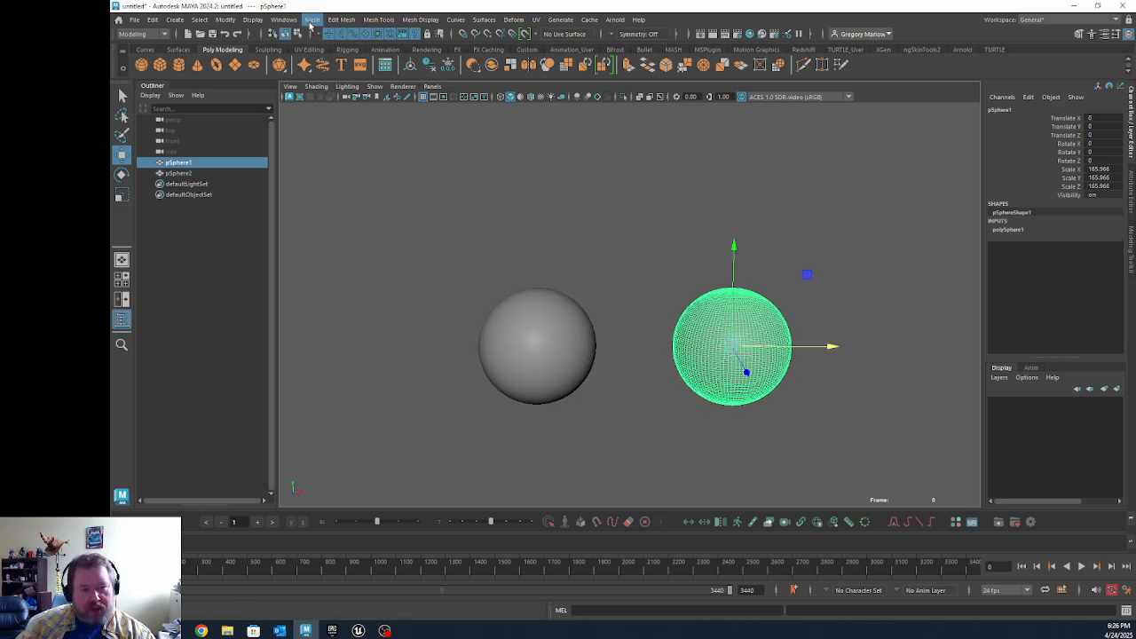
Step: Switch to the Rigging menu set and add a nonlinear Squash deformer to the original sphere
left_click(147, 34)
left_click(142, 55)
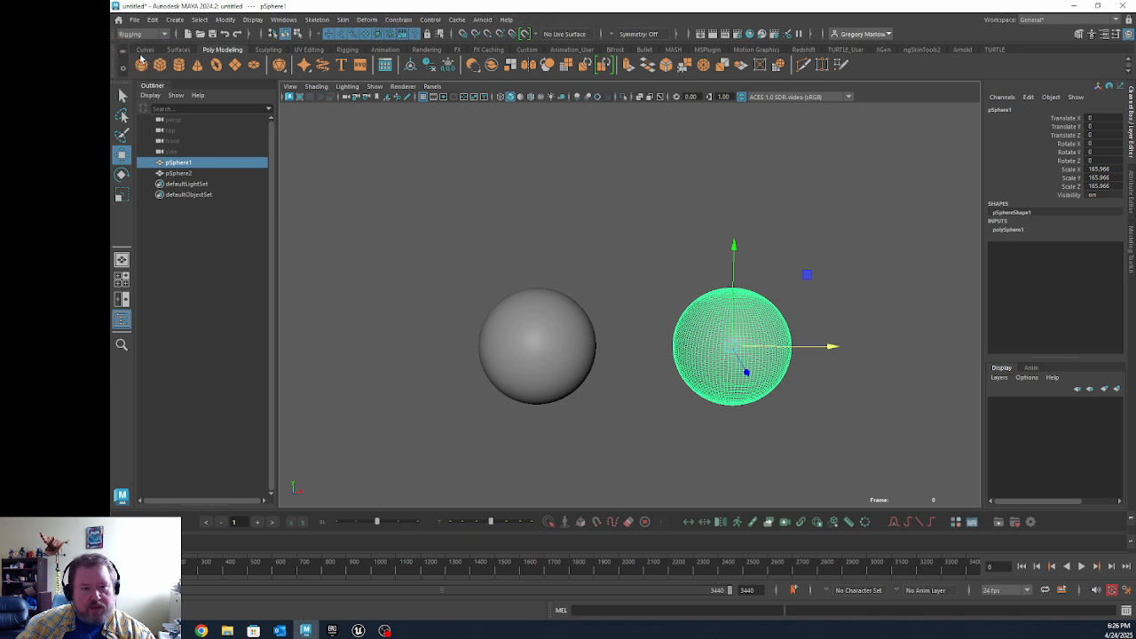
left_click(366, 19)
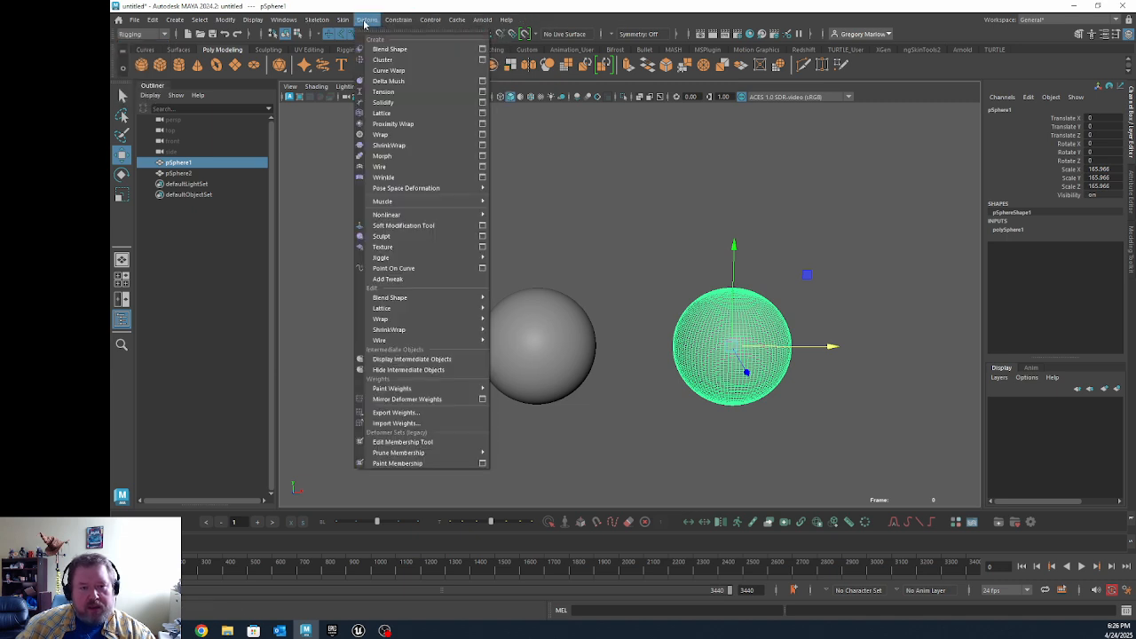
mouse_move(415, 217)
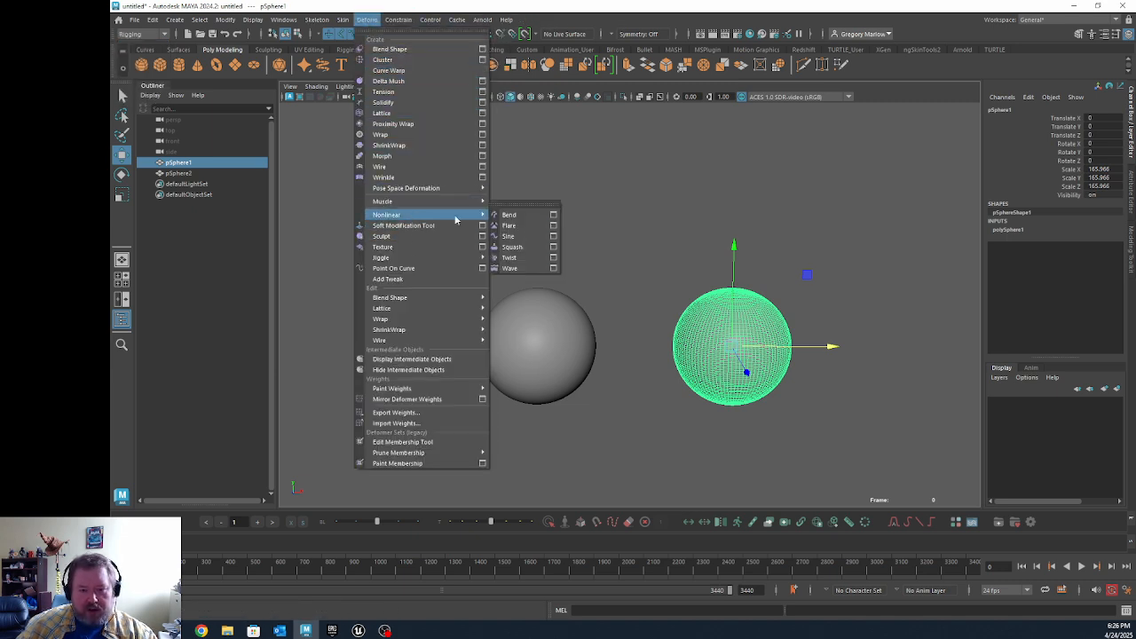
left_click(513, 246)
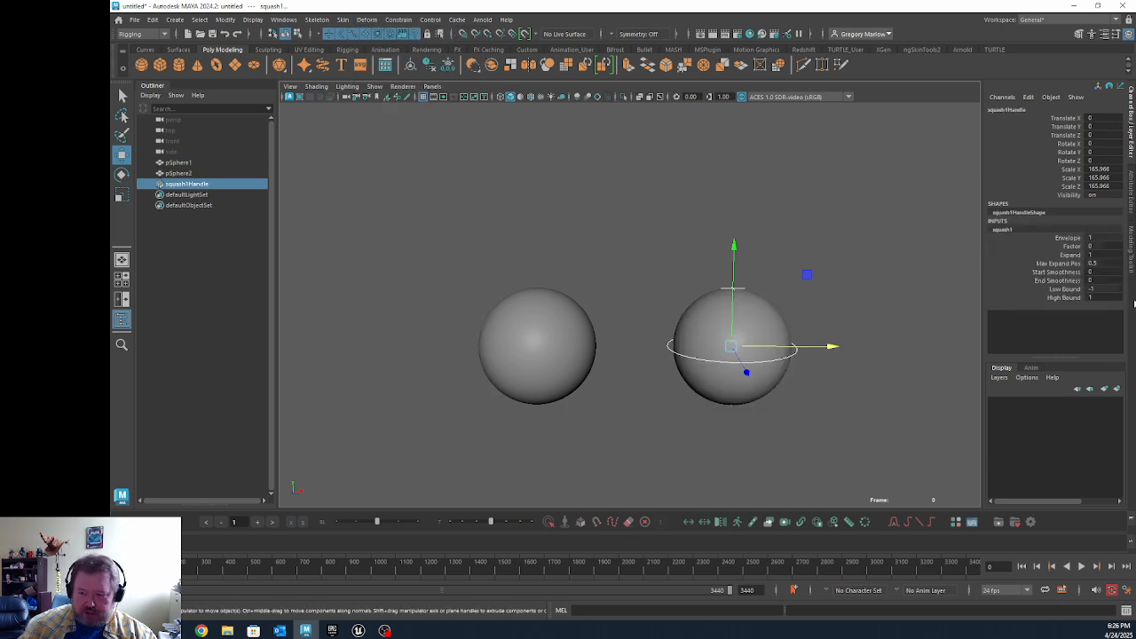
Step: Select the squash deformer's Factor attribute and set the animation end frame to 100
left_click(1072, 247)
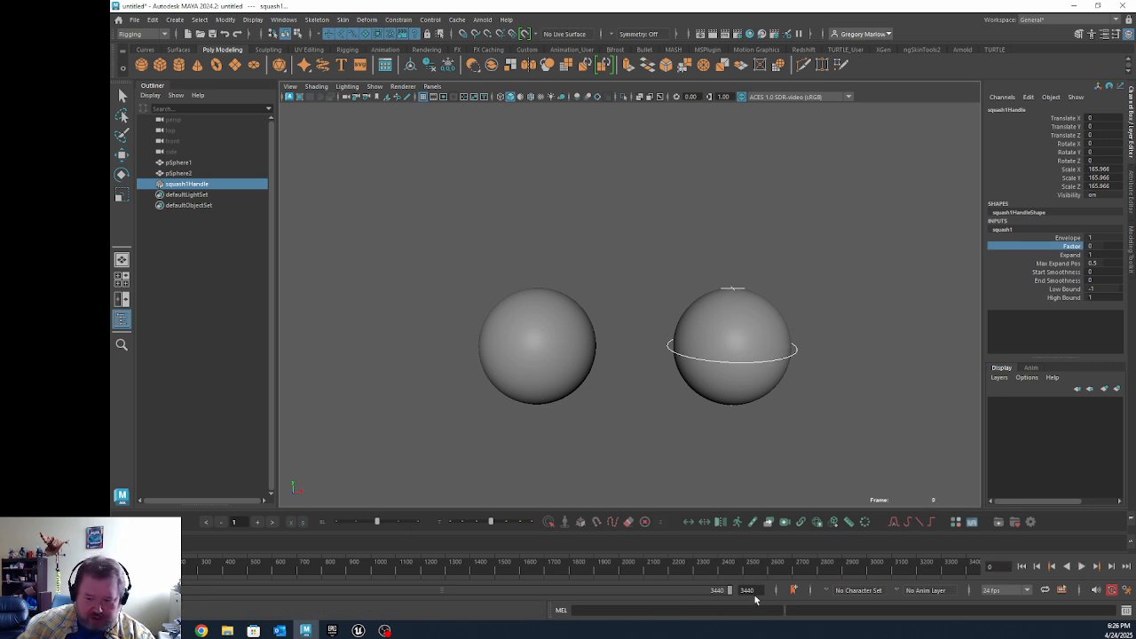
left_click_drag(756, 591, 682, 593)
type("100")
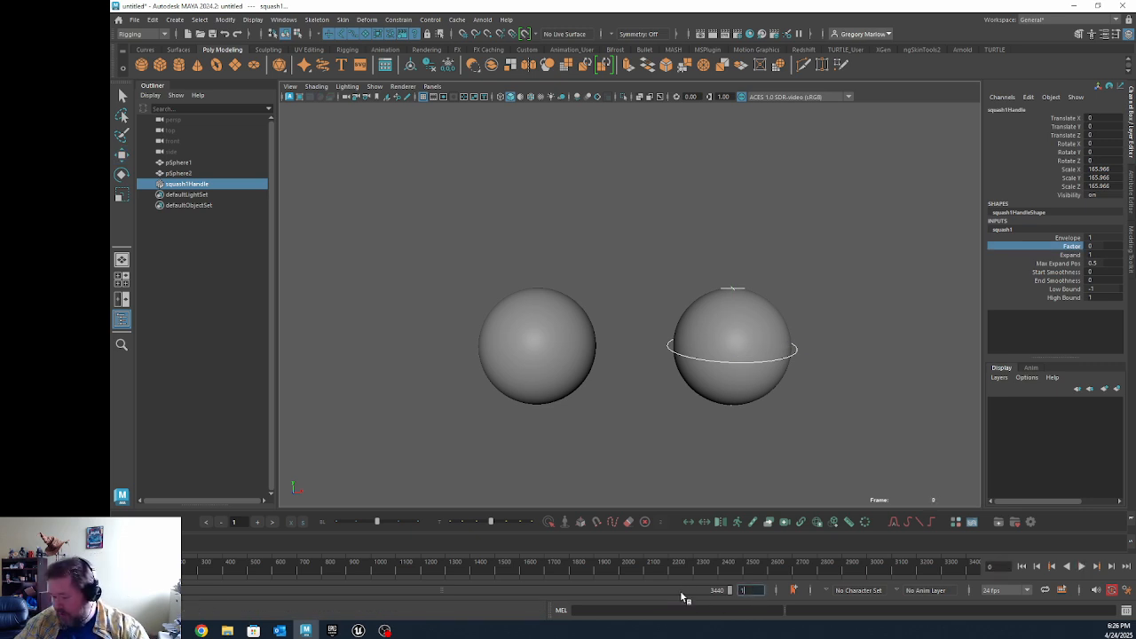
key("Return")
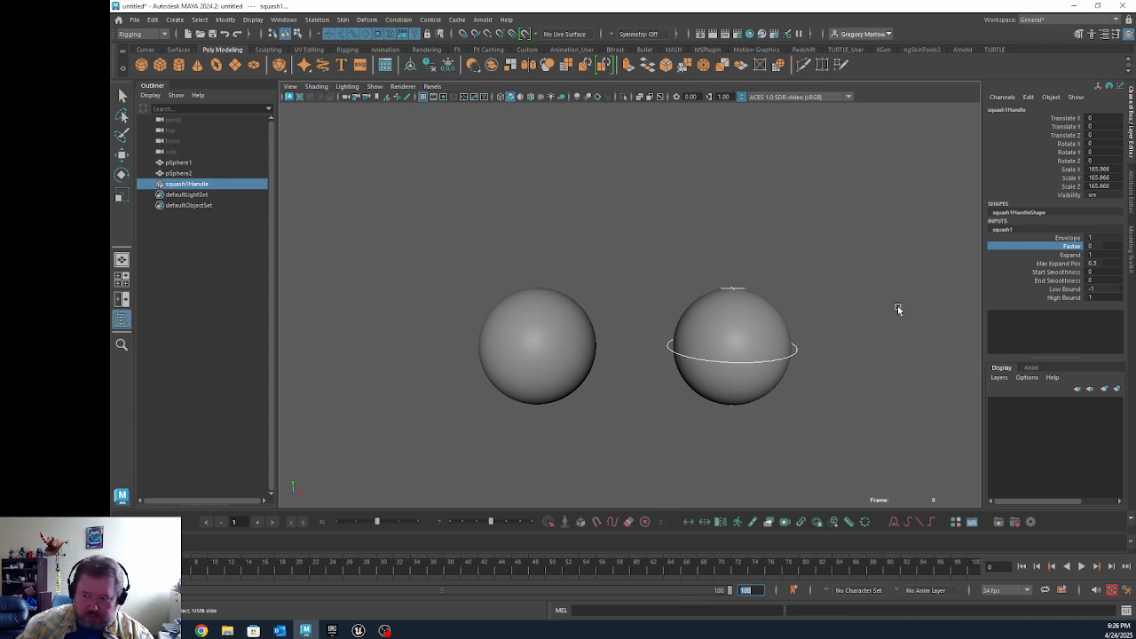
Step: Key the squash Factor at 0 on frame 0 and at 1.2 on frame 8
right_click(1075, 249)
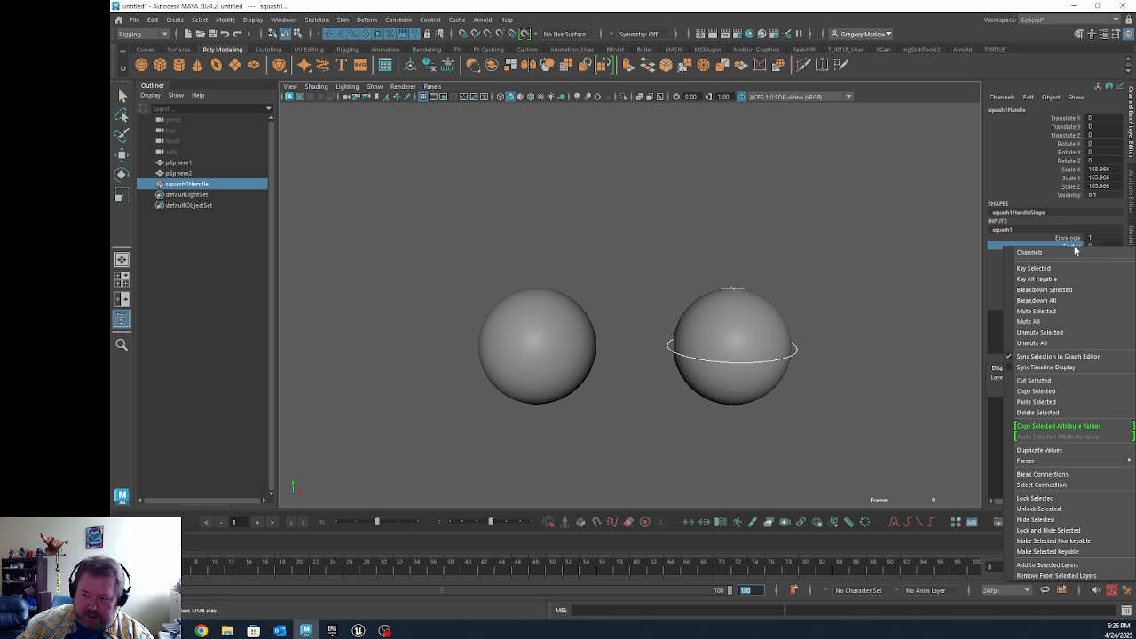
left_click(1052, 268)
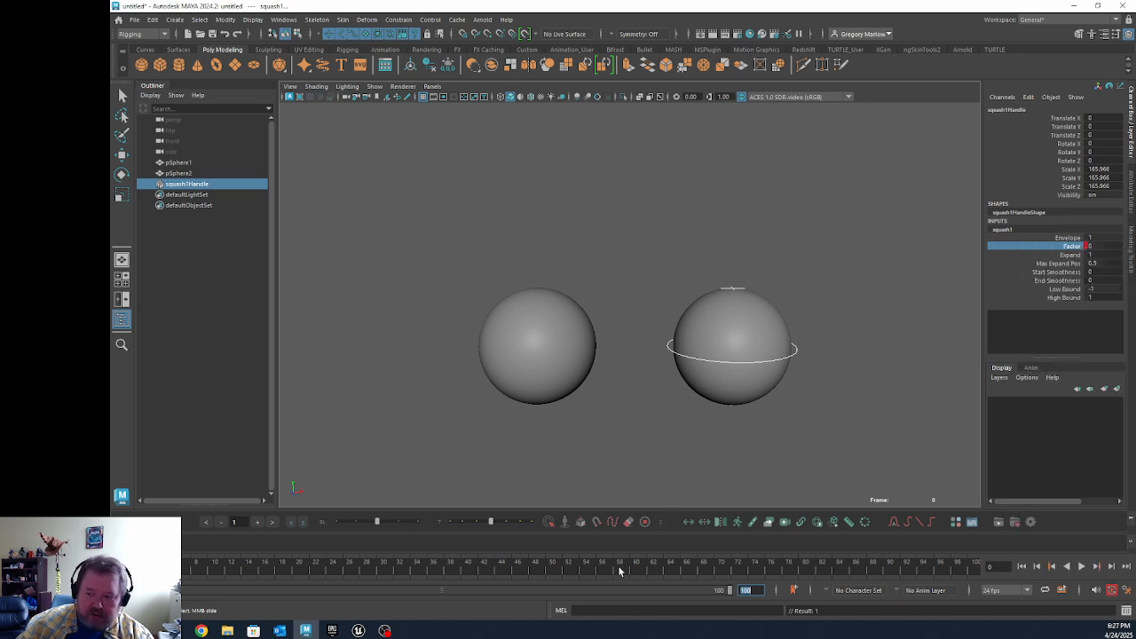
key("alt+v")
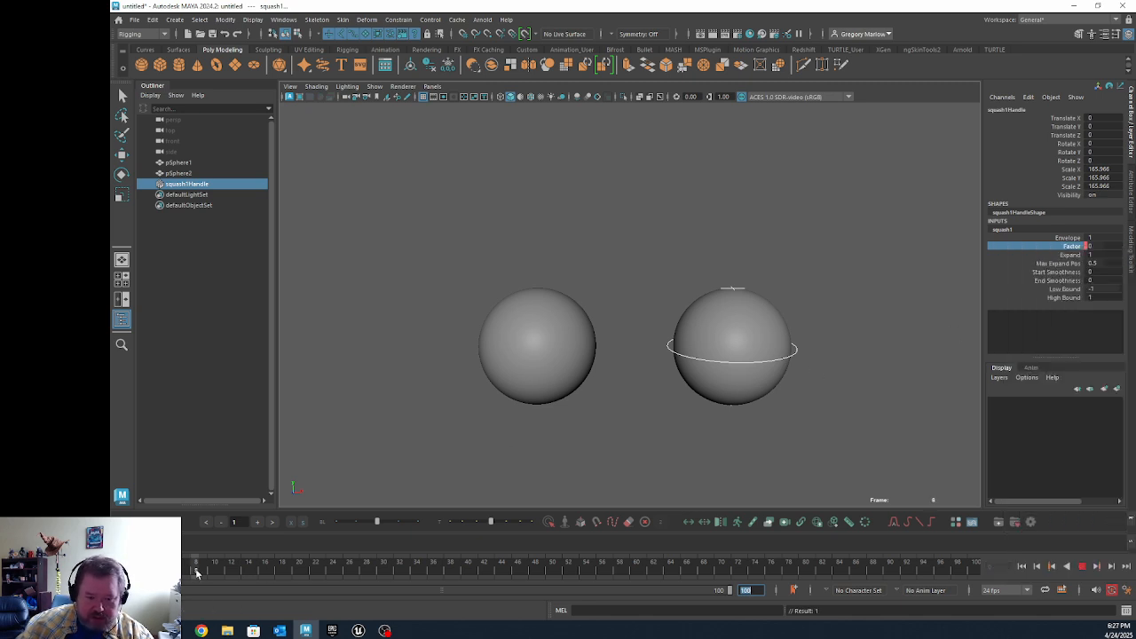
key("alt+v")
middle_click_drag(879, 305, 890, 304)
left_click_drag(202, 574, 274, 573)
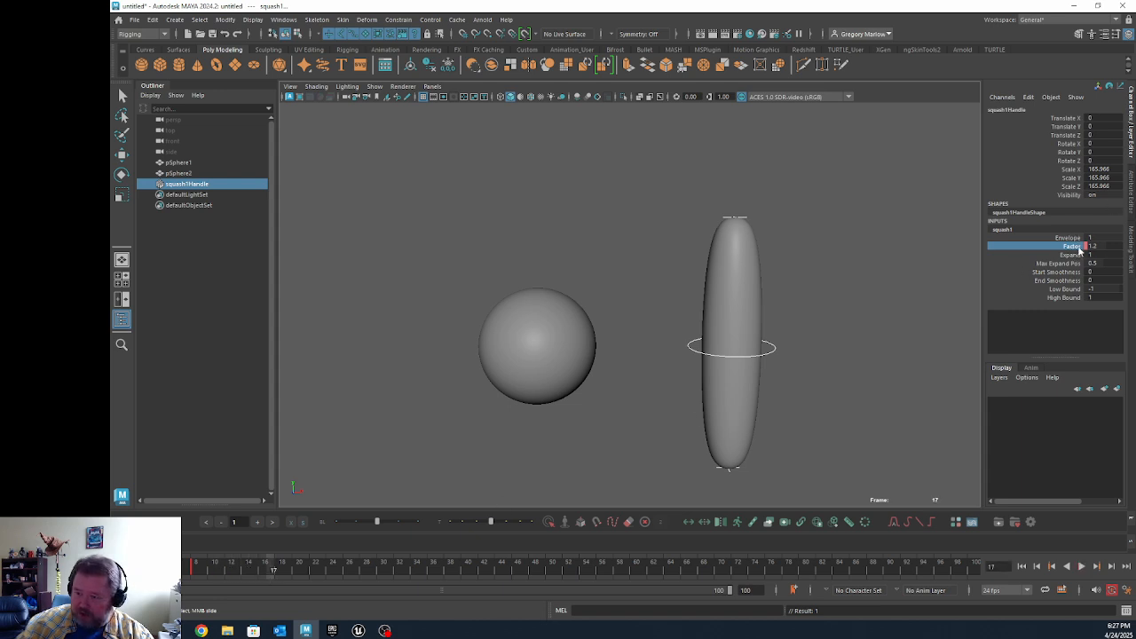
Step: Key the squash Factor at -0.5 on frame 17 and at about 0.6 on frame 26
middle_click_drag(897, 320, 873, 325)
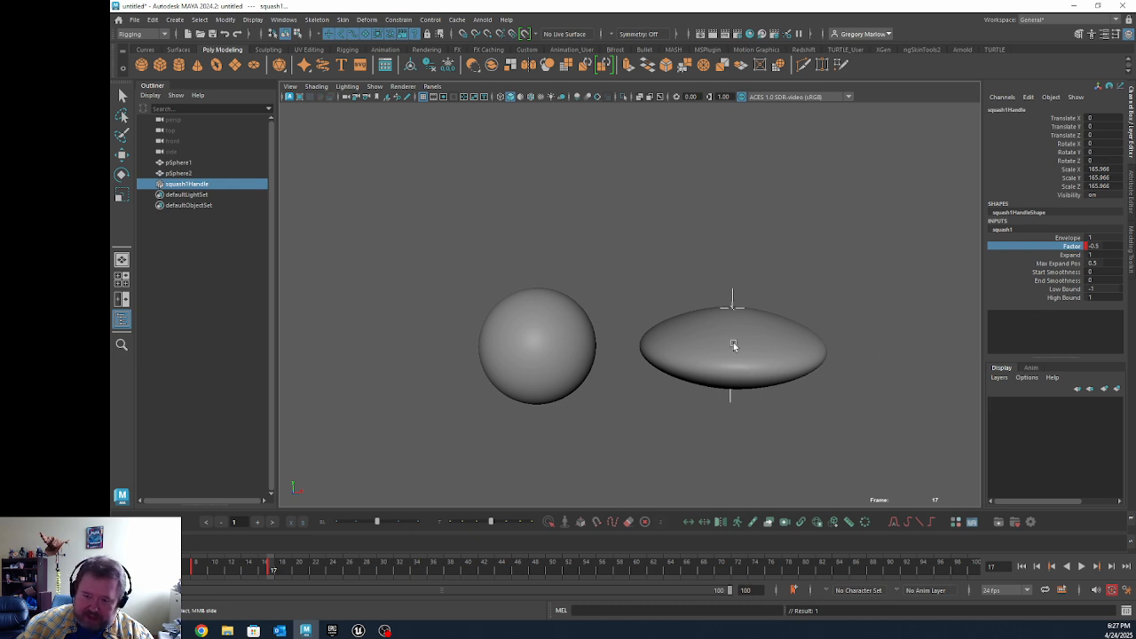
key("alt+v")
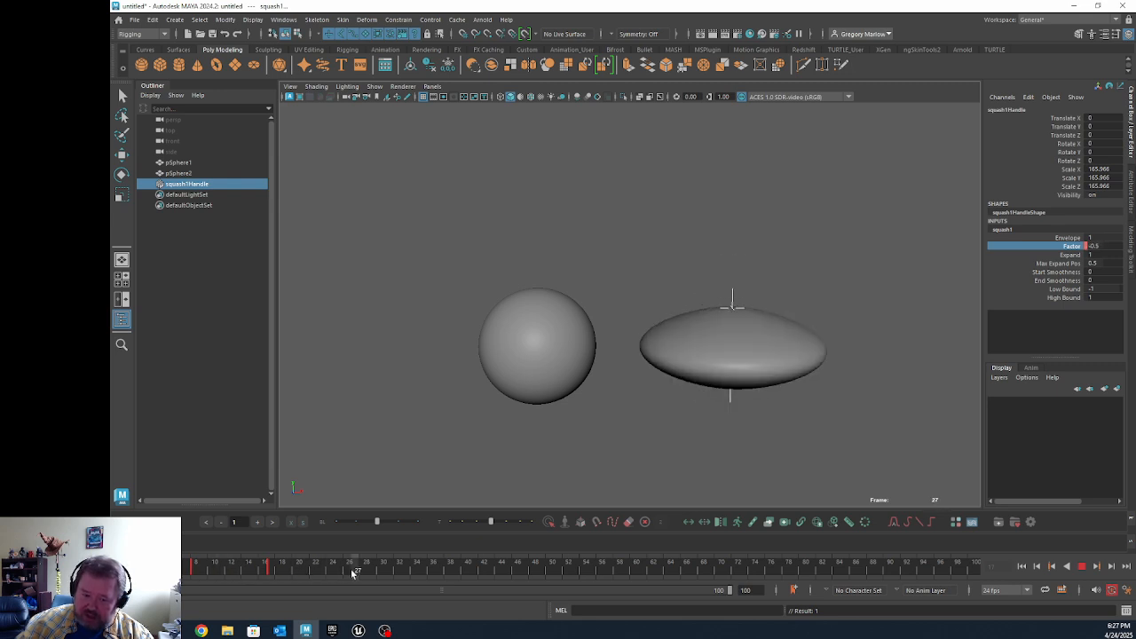
key("alt+v")
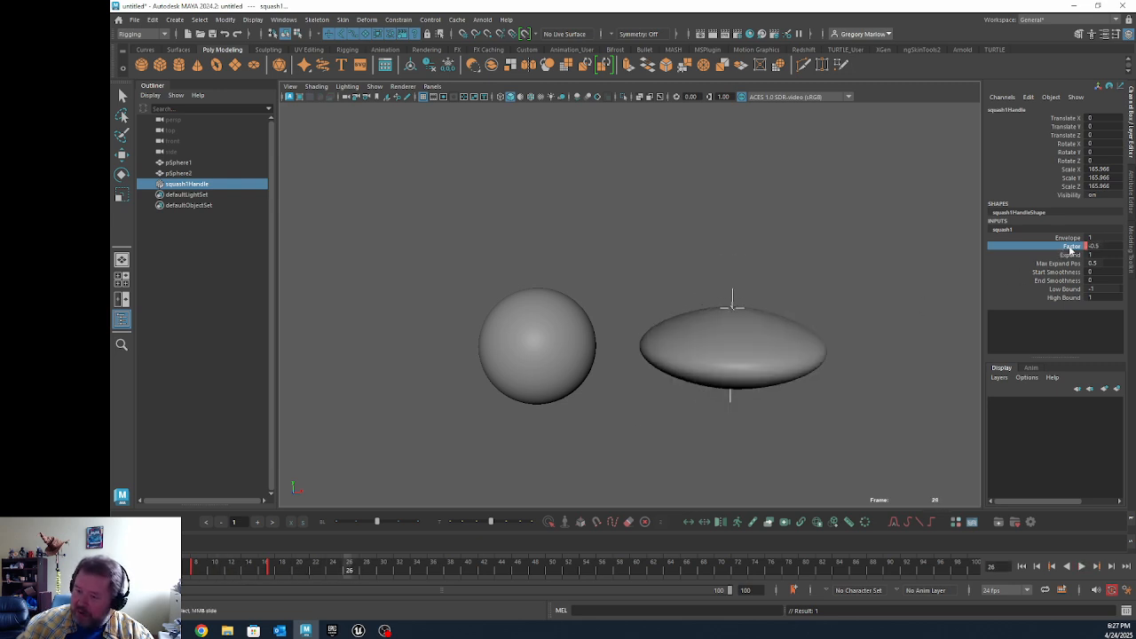
middle_click_drag(558, 454, 563, 455)
Step: Key the squash Factor at 0 on frame 34 and play back the squash-and-stretch animation
left_click(415, 568)
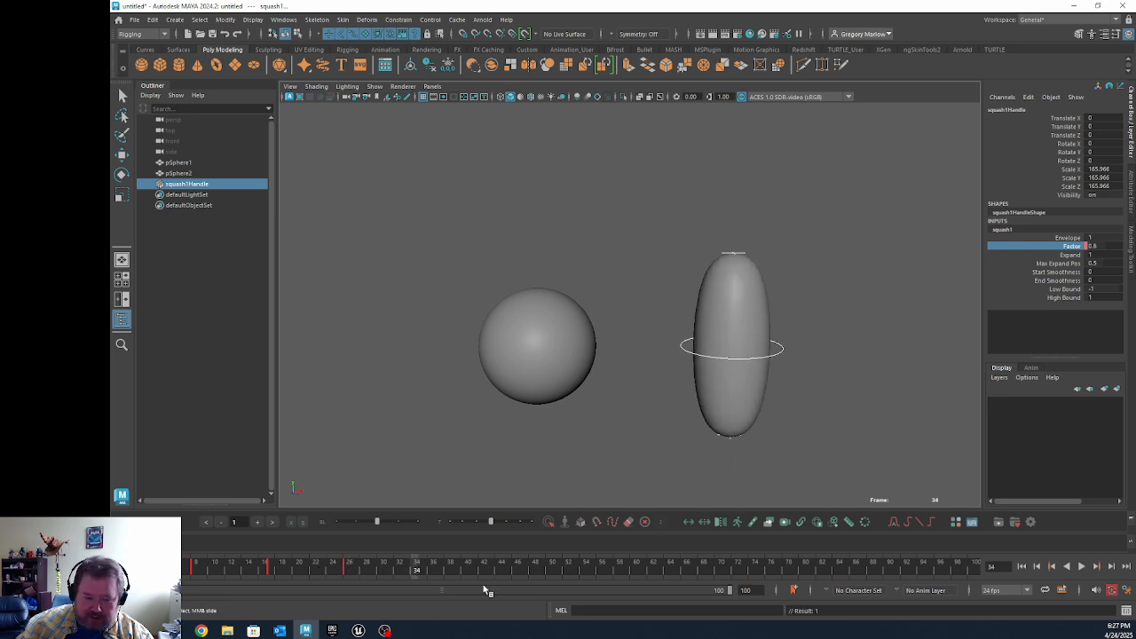
double_click(1096, 246)
type("0")
key("Return")
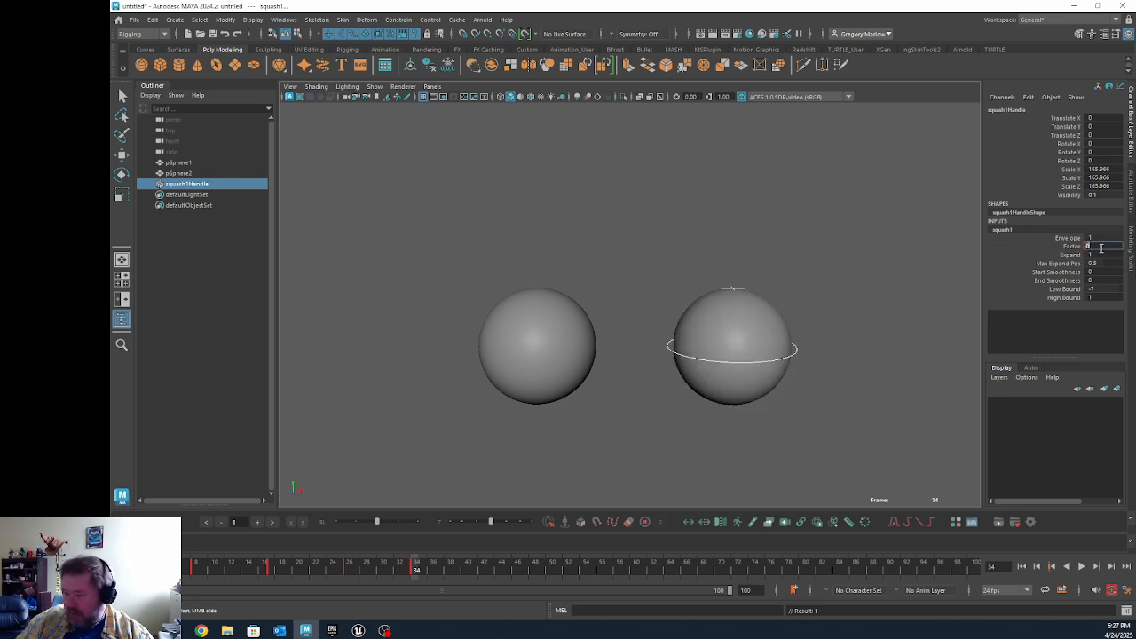
left_click(1081, 567)
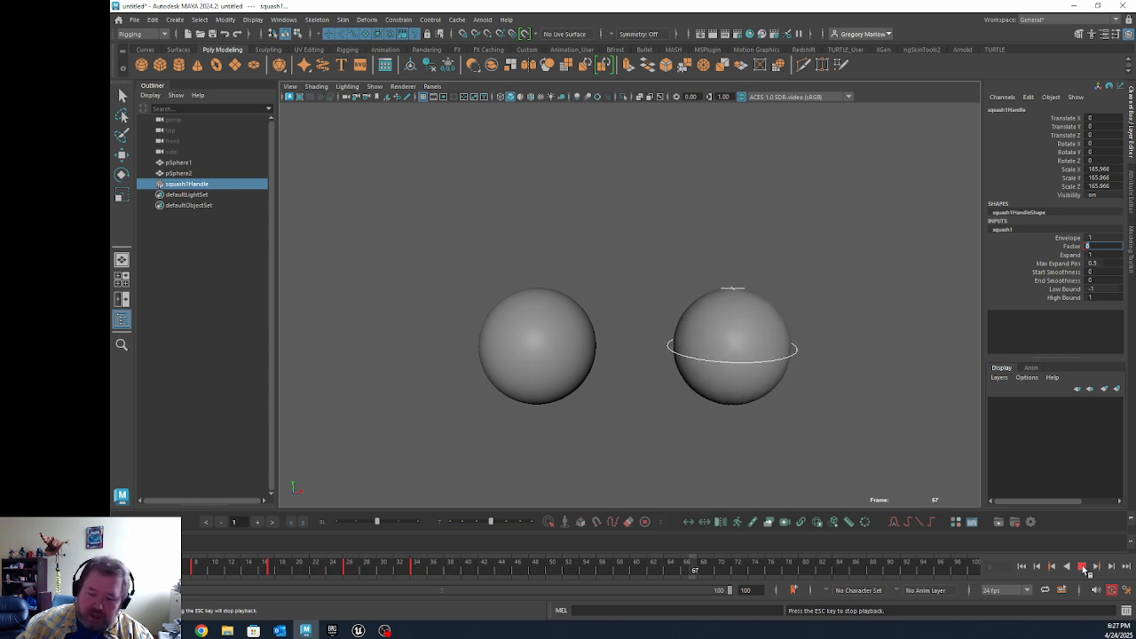
left_click(1083, 568)
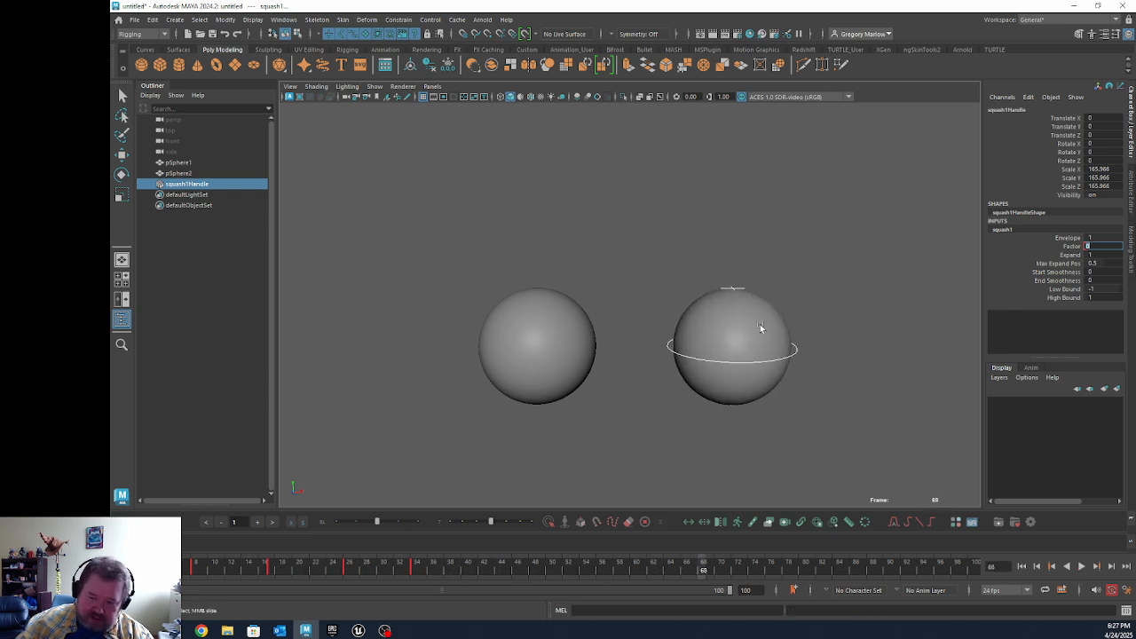
Step: Select the vertices in the upper part of the duplicate sphere and create a Cluster deformer from them
left_click(552, 340)
key("w")
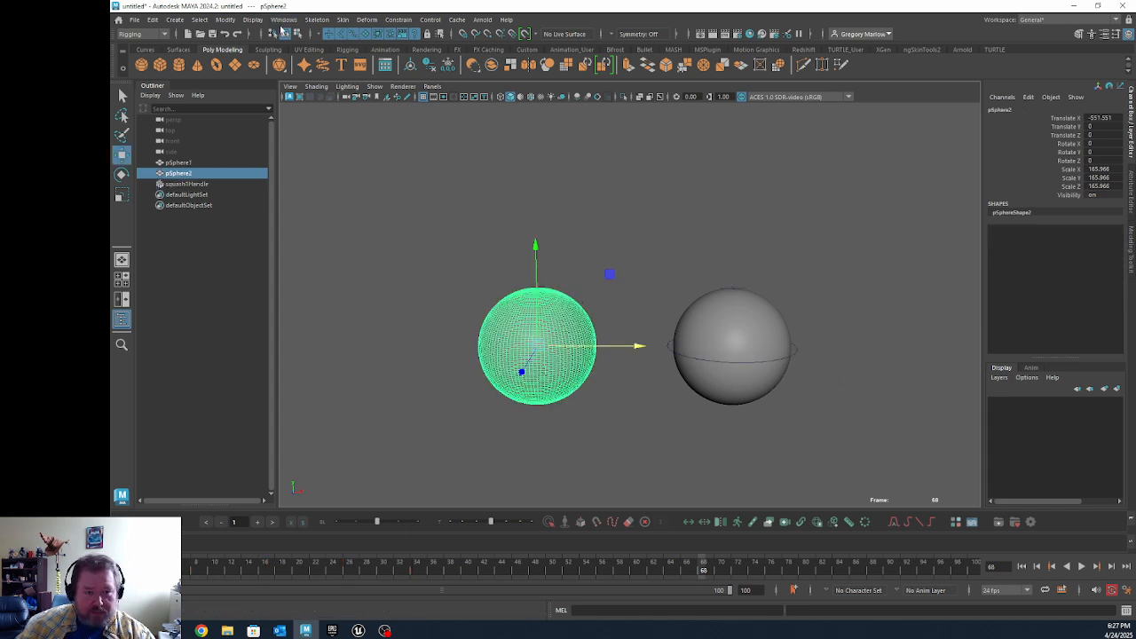
left_click(342, 19)
mouse_move(366, 19)
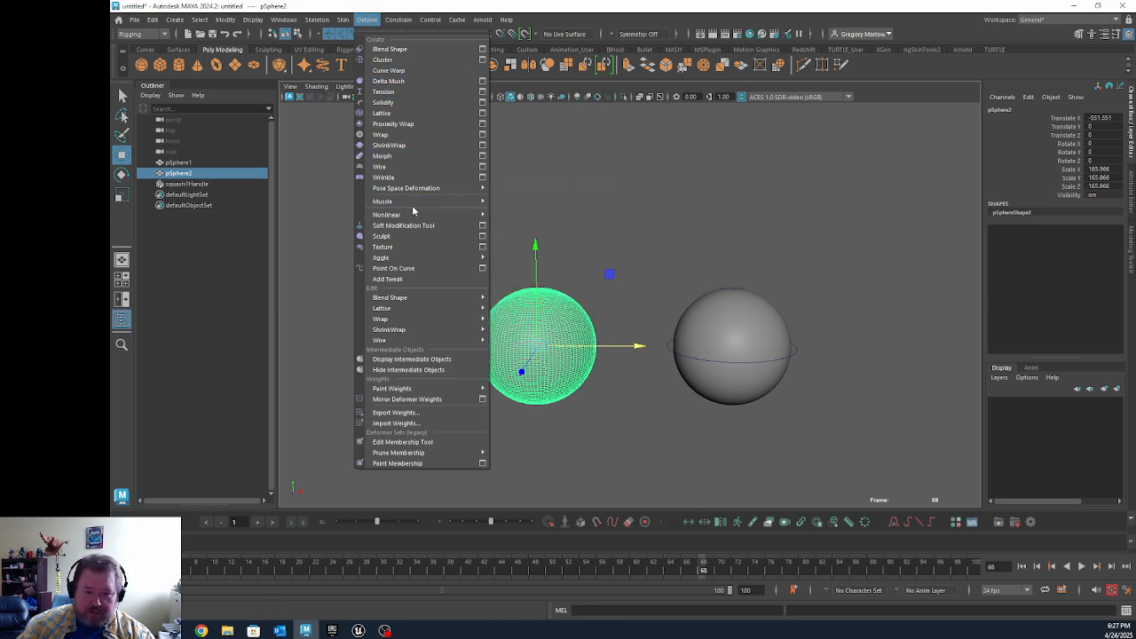
mouse_move(409, 201)
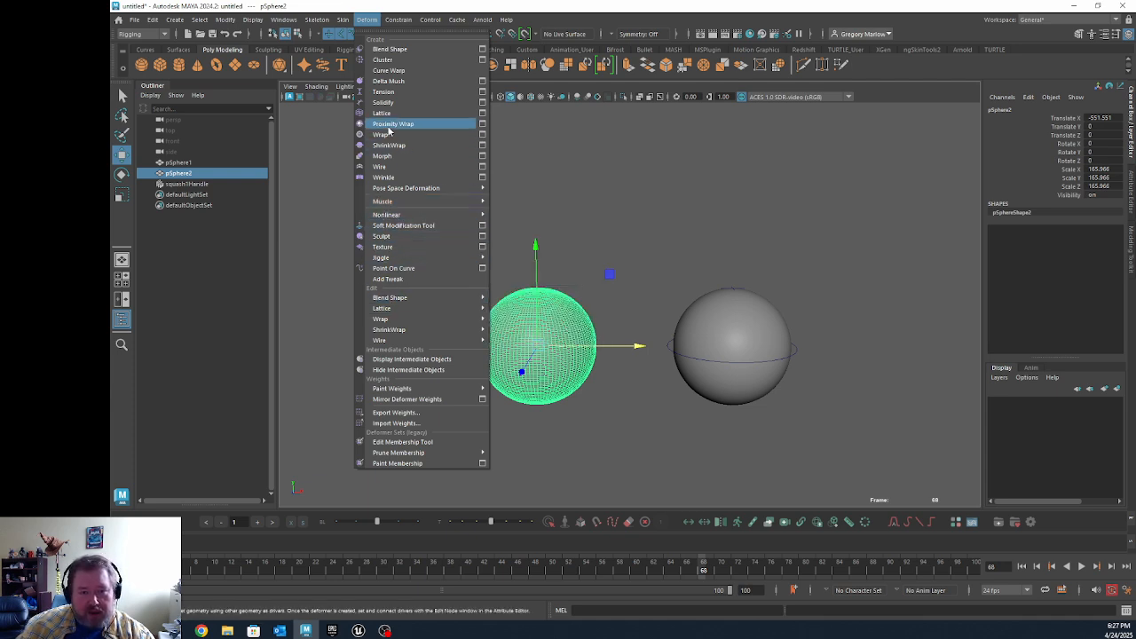
left_click(624, 216)
left_click(542, 325)
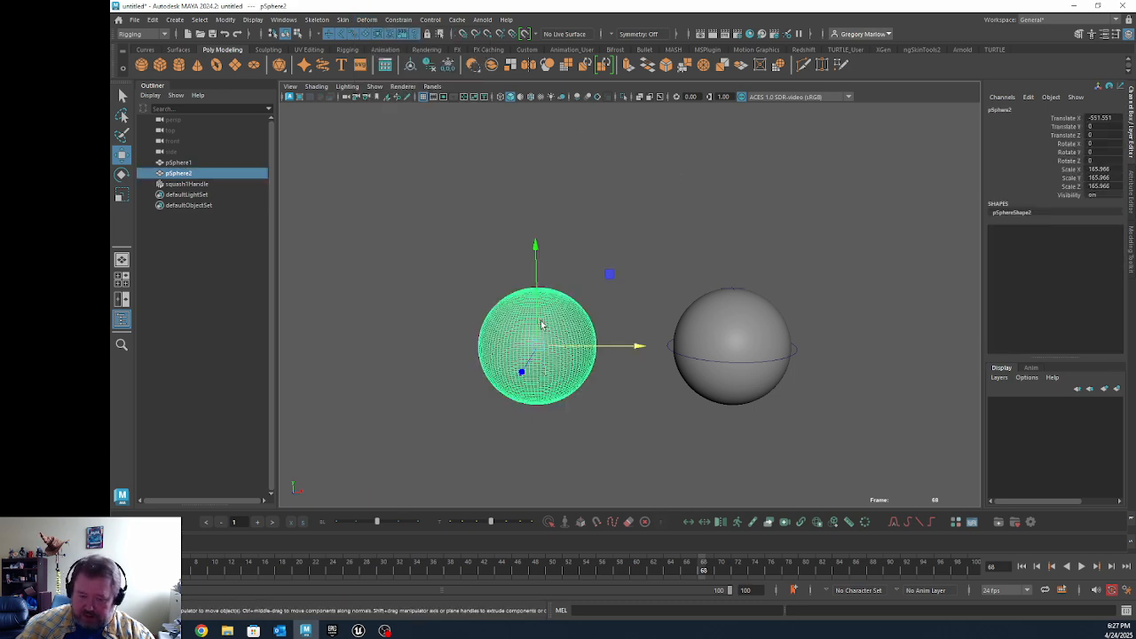
right_click_drag(542, 325, 497, 314)
left_click_drag(471, 229, 611, 321)
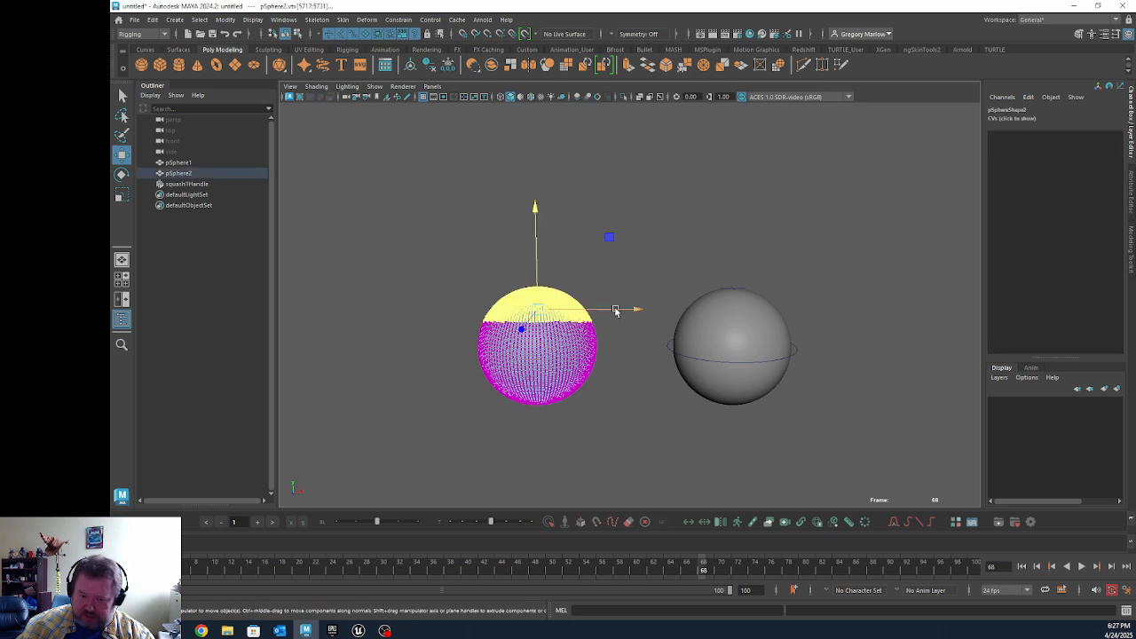
left_click(326, 20)
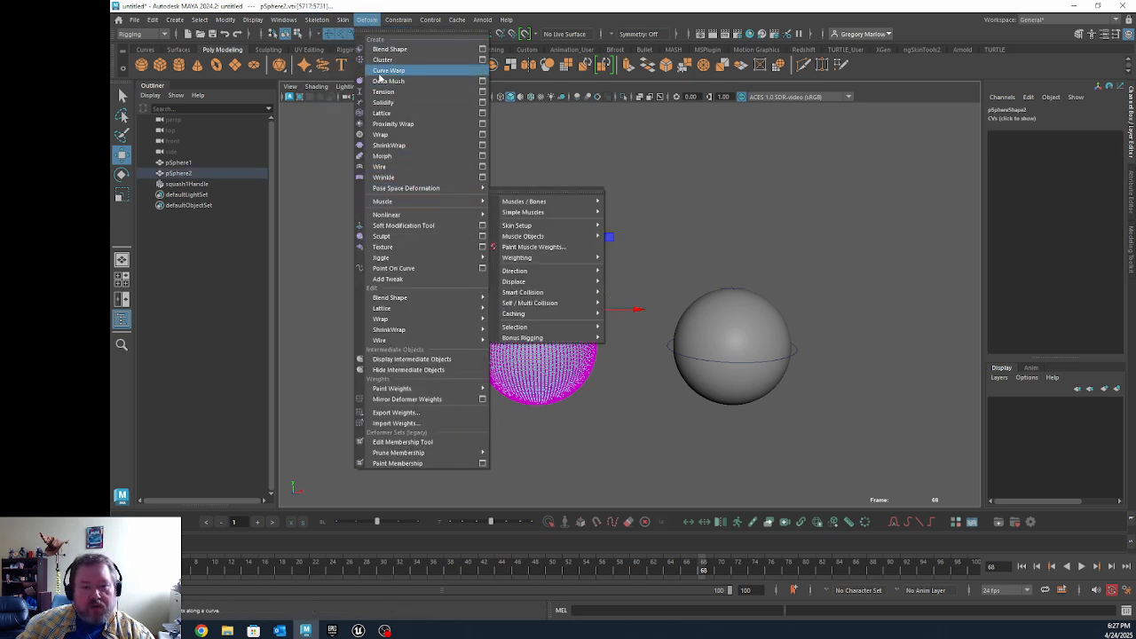
left_click(382, 60)
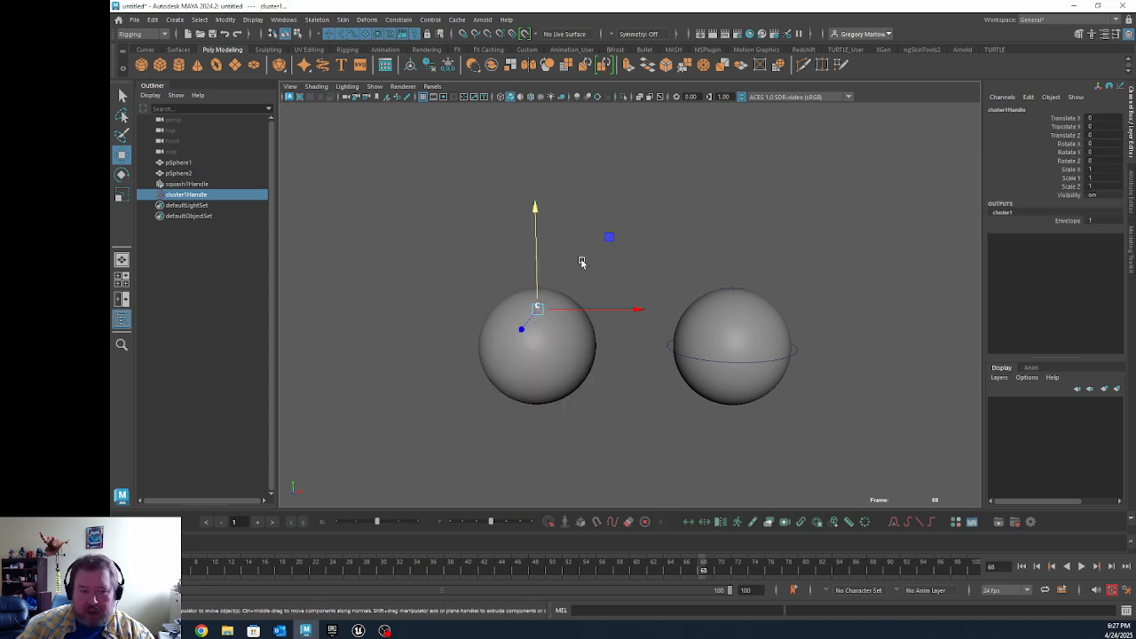
Step: Try raising the duplicate sphere's cluster handle along Y and undo the move
left_click(554, 265)
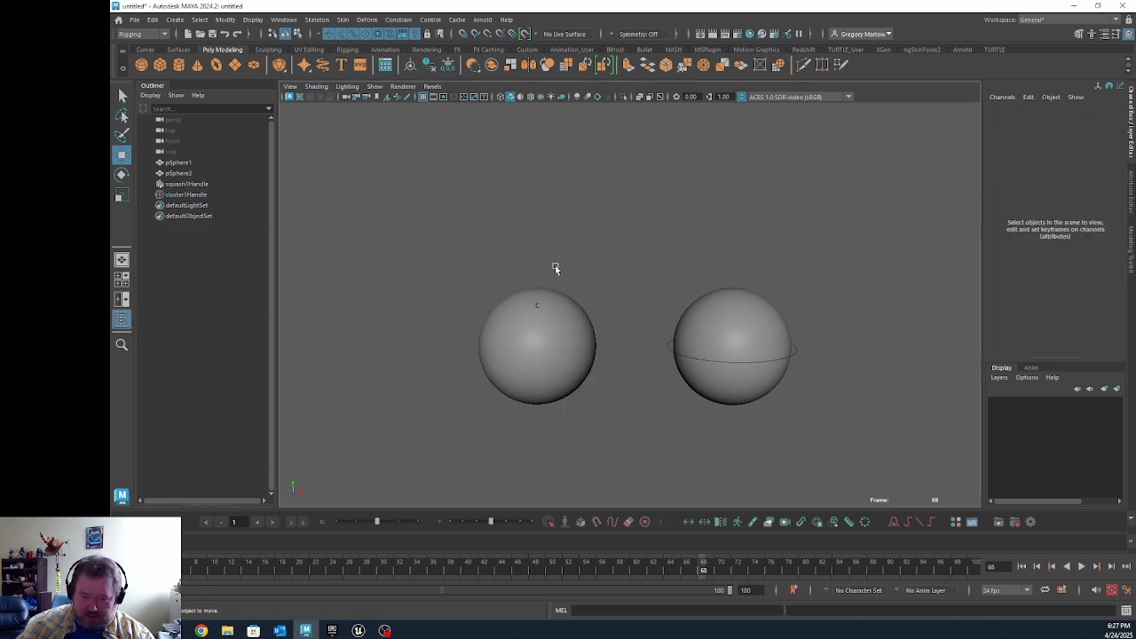
left_click(193, 195)
left_click_drag(537, 271, 539, 180)
key("ctrl+z")
Step: Move the cluster handle straight up along Y to stretch the top of the duplicate sphere
left_click(579, 330)
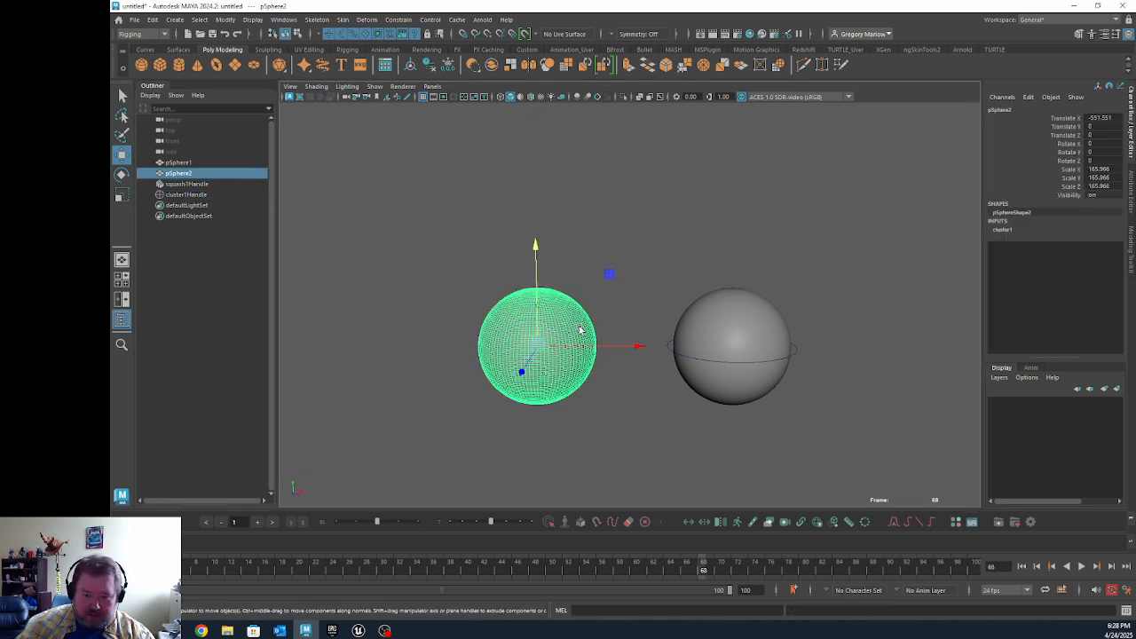
left_click(204, 196)
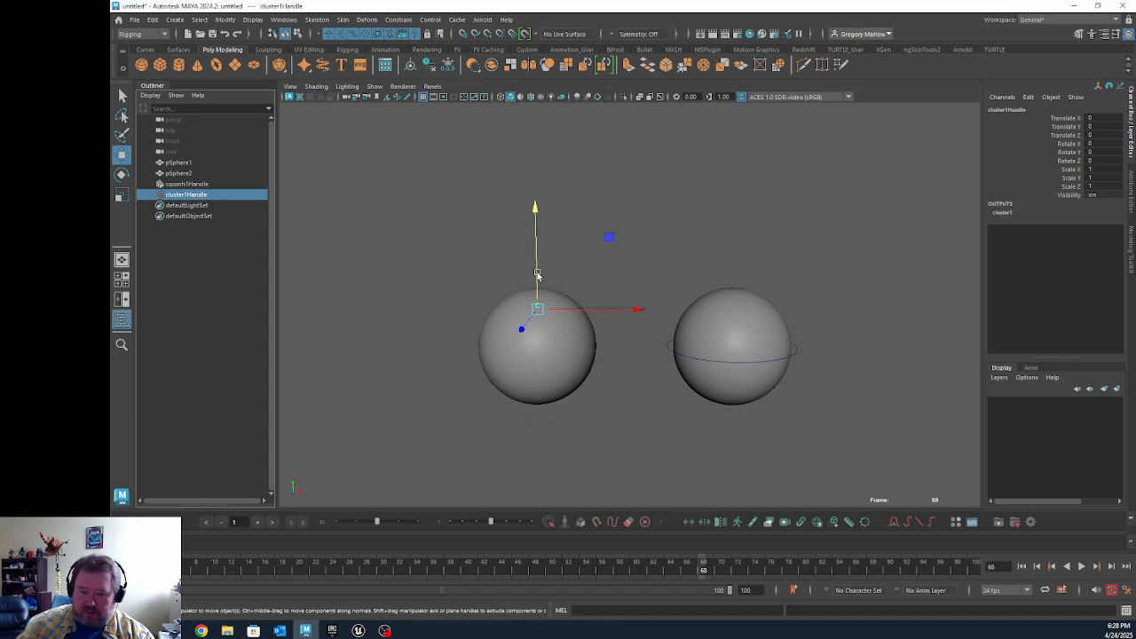
left_click_drag(537, 274, 540, 208)
Step: Activate the cluster weight painting tool on the stretched sphere and show its tool settings beside the model
left_click(572, 297)
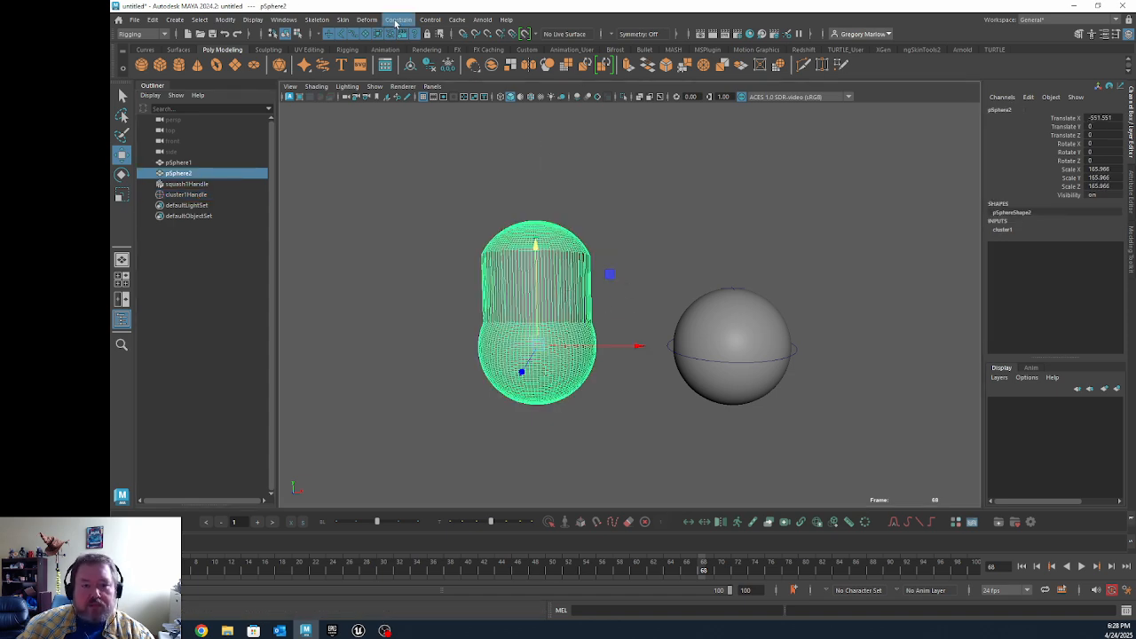
left_click(367, 19)
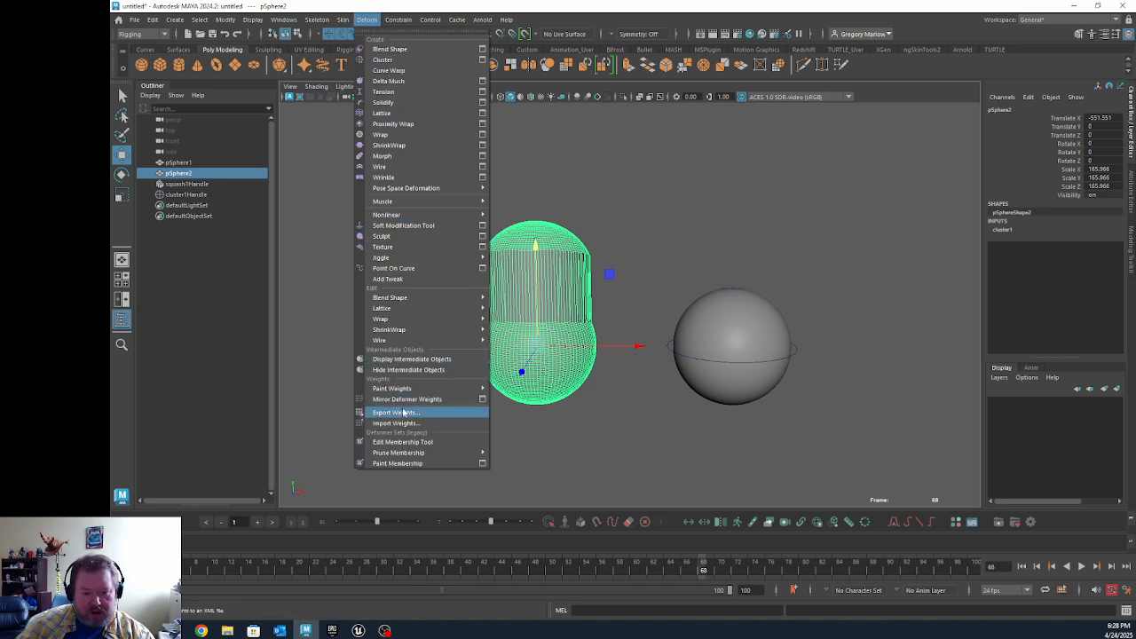
mouse_move(406, 391)
left_click(523, 399)
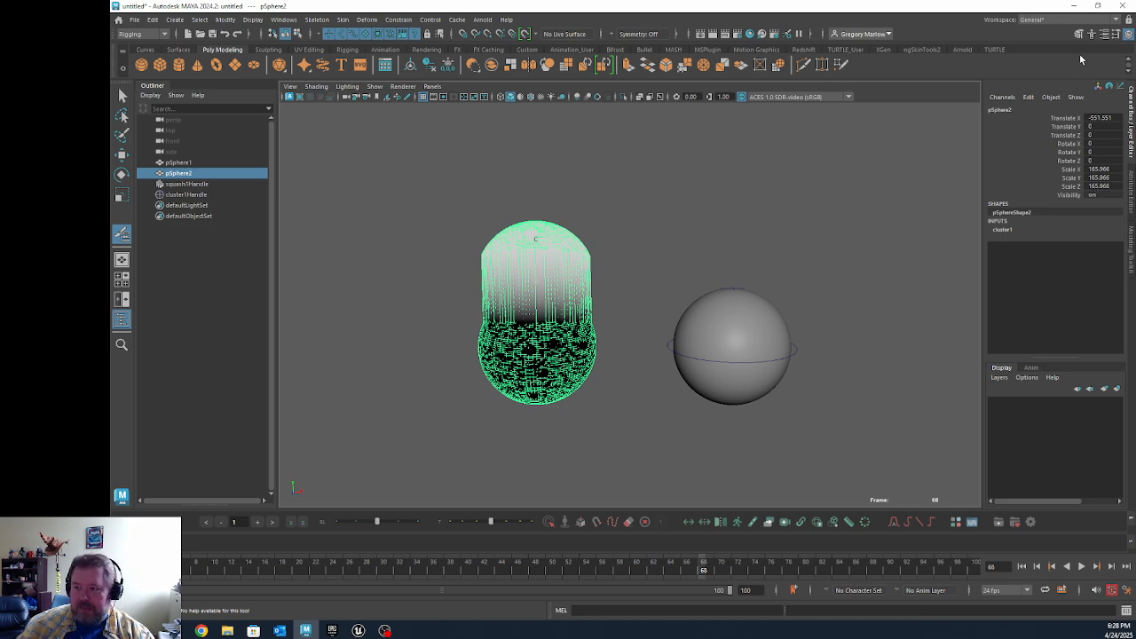
left_click(1105, 34)
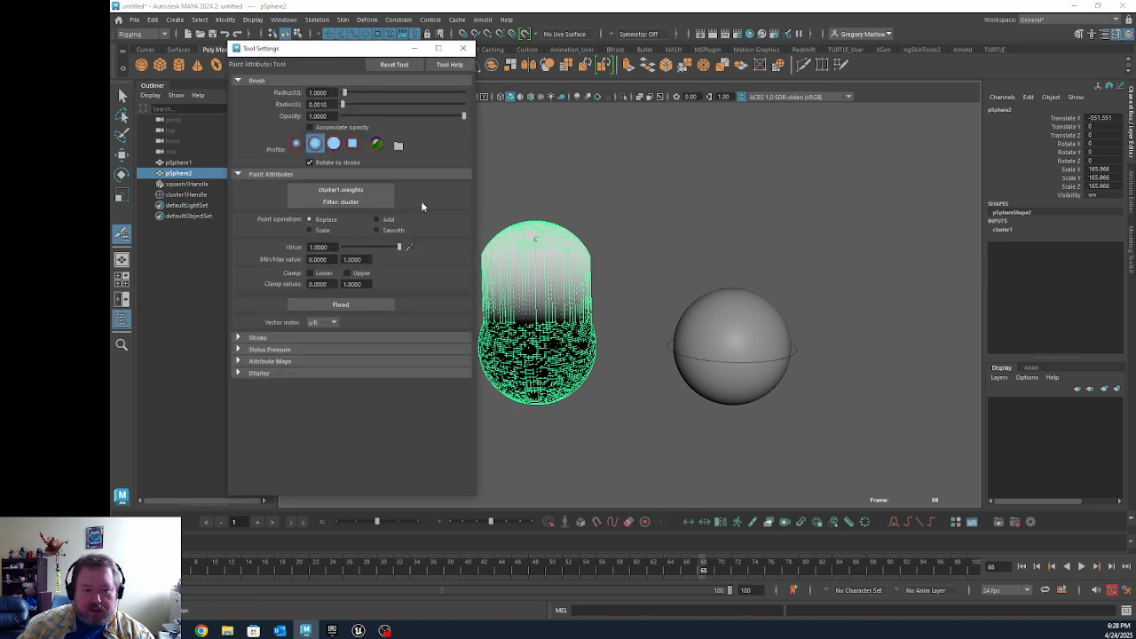
left_click_drag(390, 48, 320, 49)
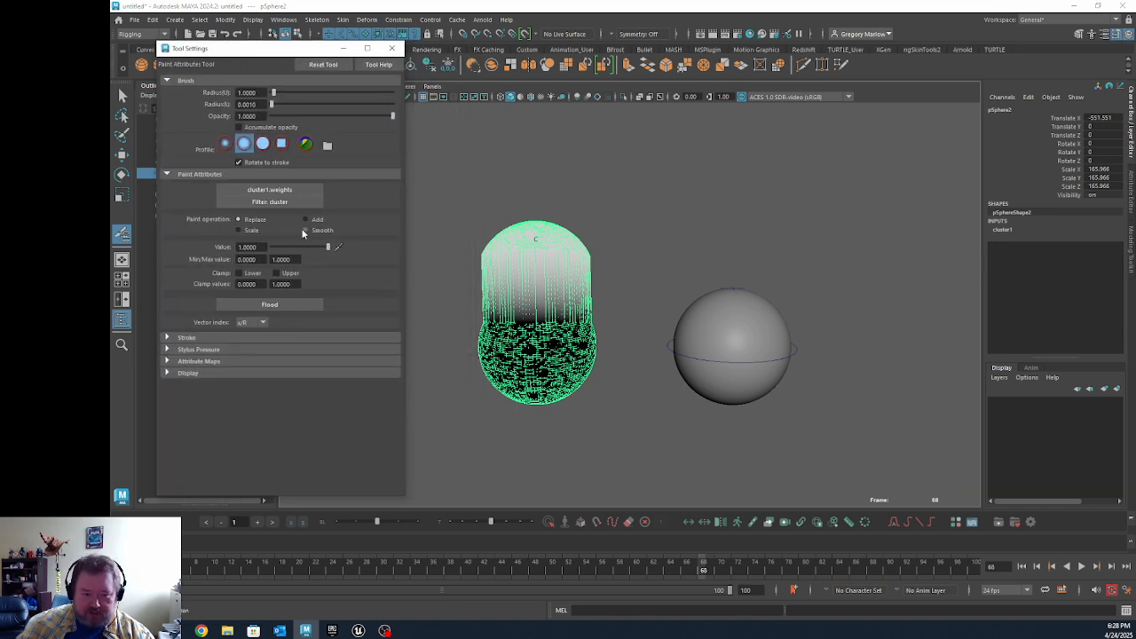
Step: Smooth the stretched sphere's cluster weights by flooding repeatedly with the Smooth paint operation
left_click(305, 231)
left_click(274, 304)
left_click(275, 306)
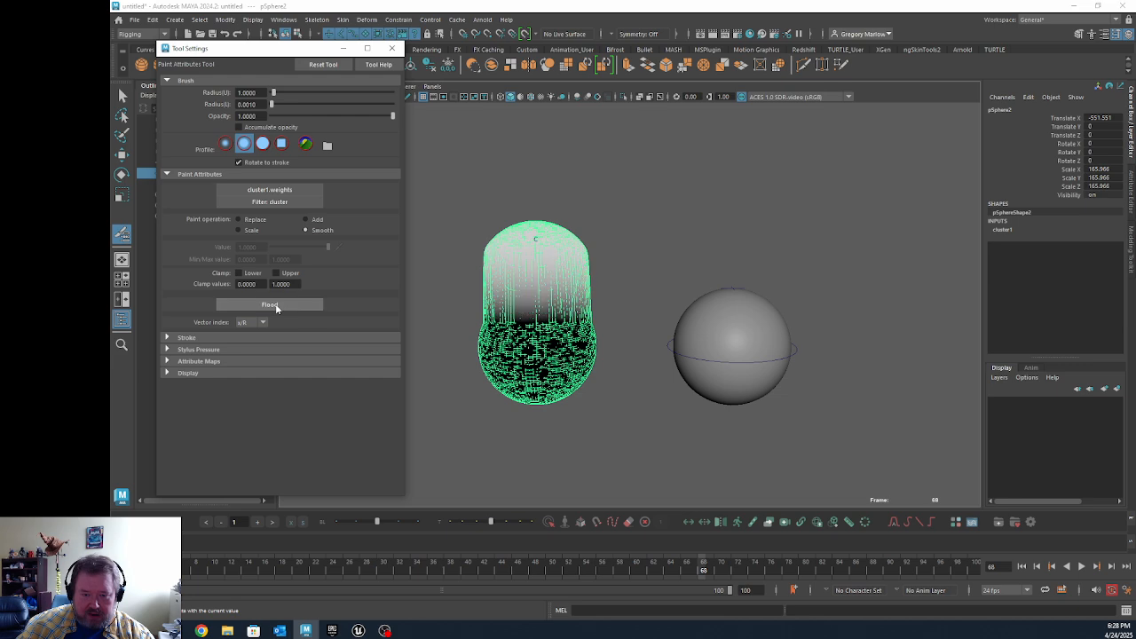
left_click(275, 306)
left_click(276, 306)
left_click(277, 307)
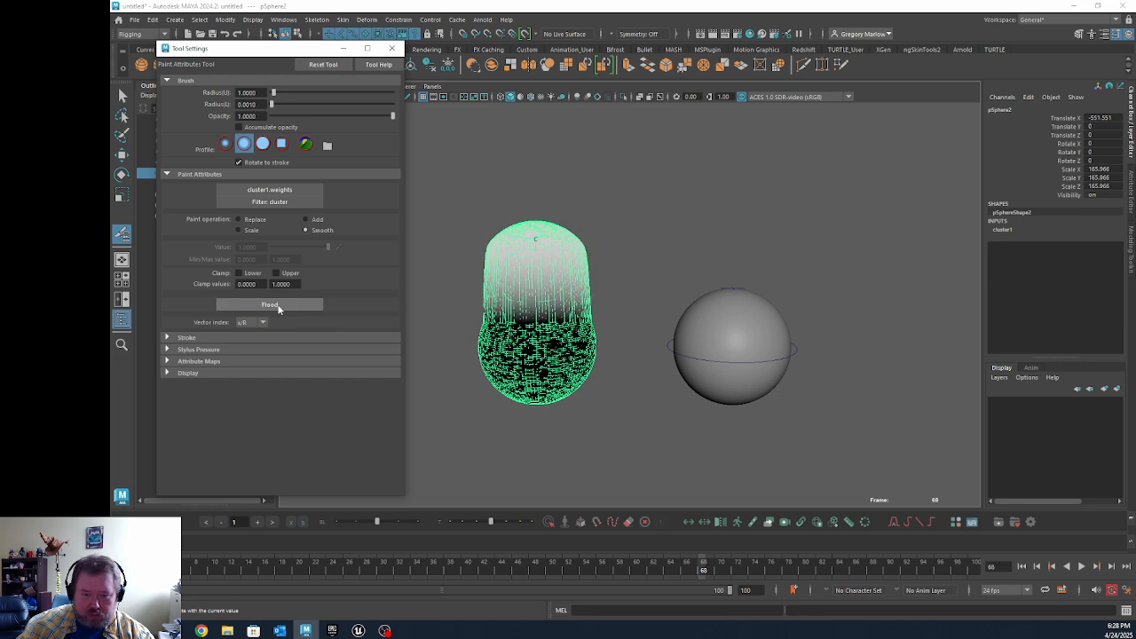
left_click(277, 306)
left_click(278, 305)
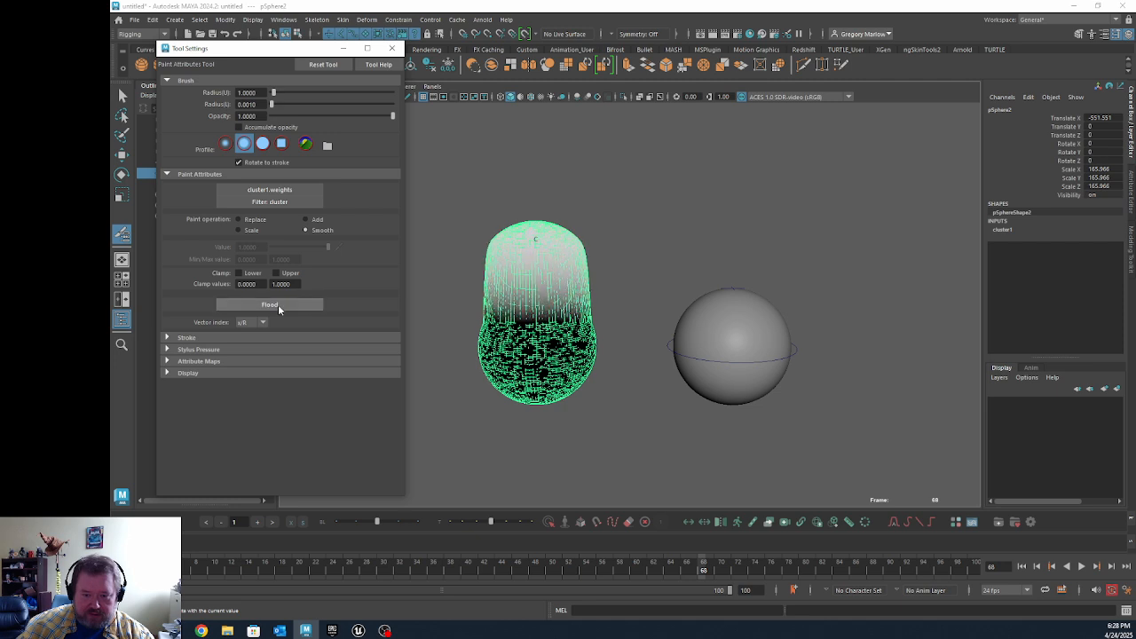
left_click(278, 305)
left_click(279, 306)
left_click(279, 307)
left_click(279, 308)
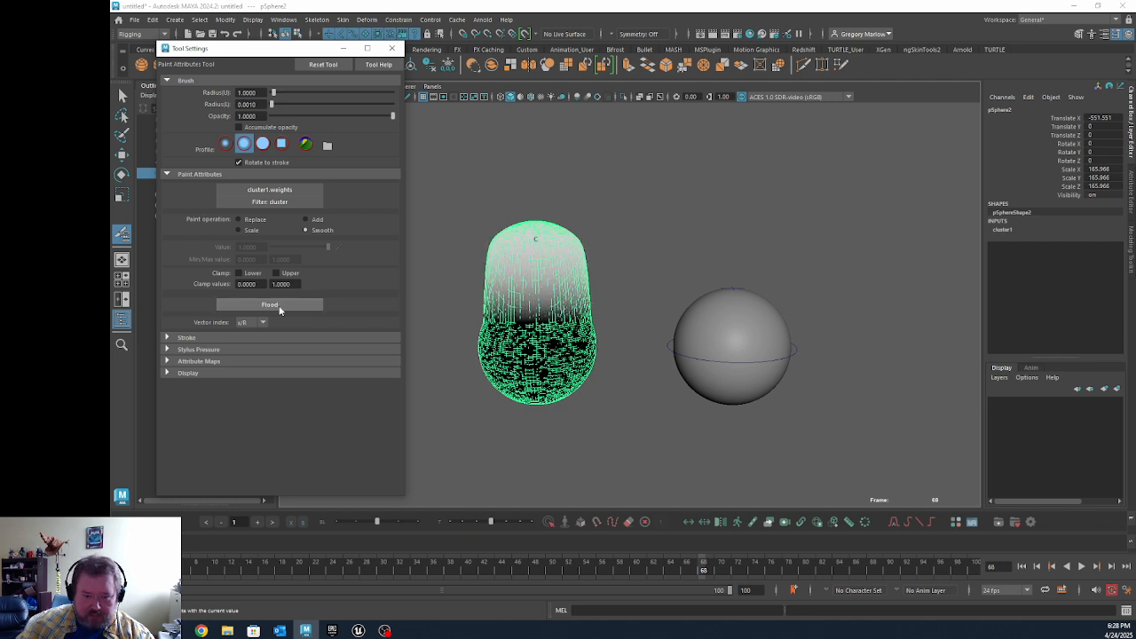
left_click(280, 308)
left_click(279, 308)
left_click(279, 308)
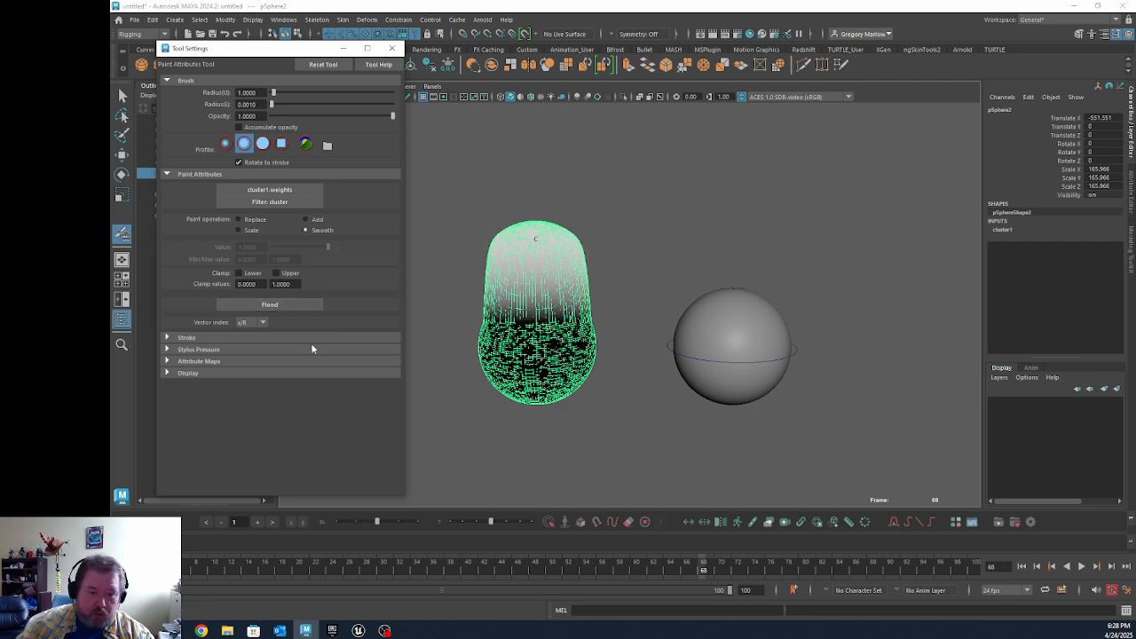
Step: Flood the whole sphere with a cluster weight of 0 using the Replace operation
left_click(252, 220)
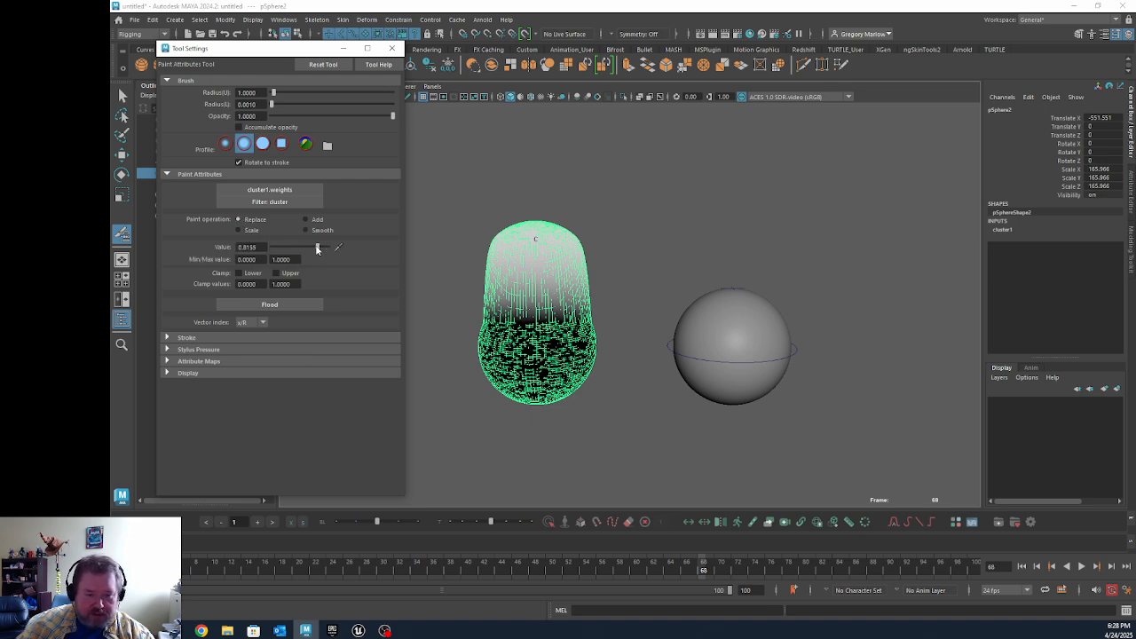
left_click(257, 303)
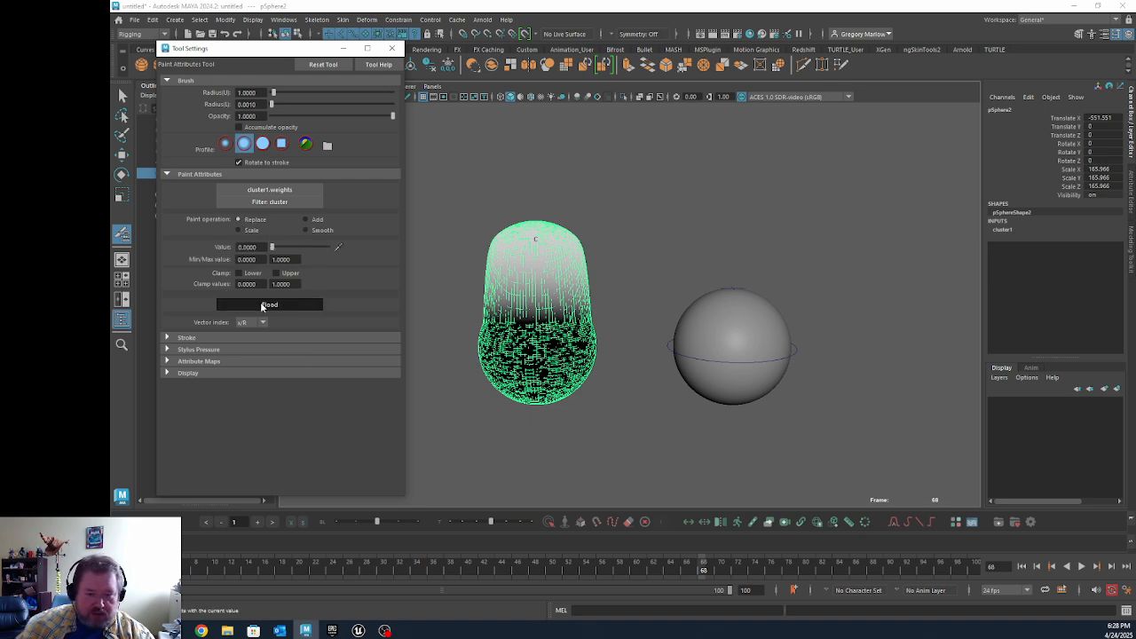
Step: Paint cluster weights onto the top of the sphere with Add at value 1 and a brush radius of about 57
left_click(306, 220)
left_click_drag(516, 226, 493, 267, "alt")
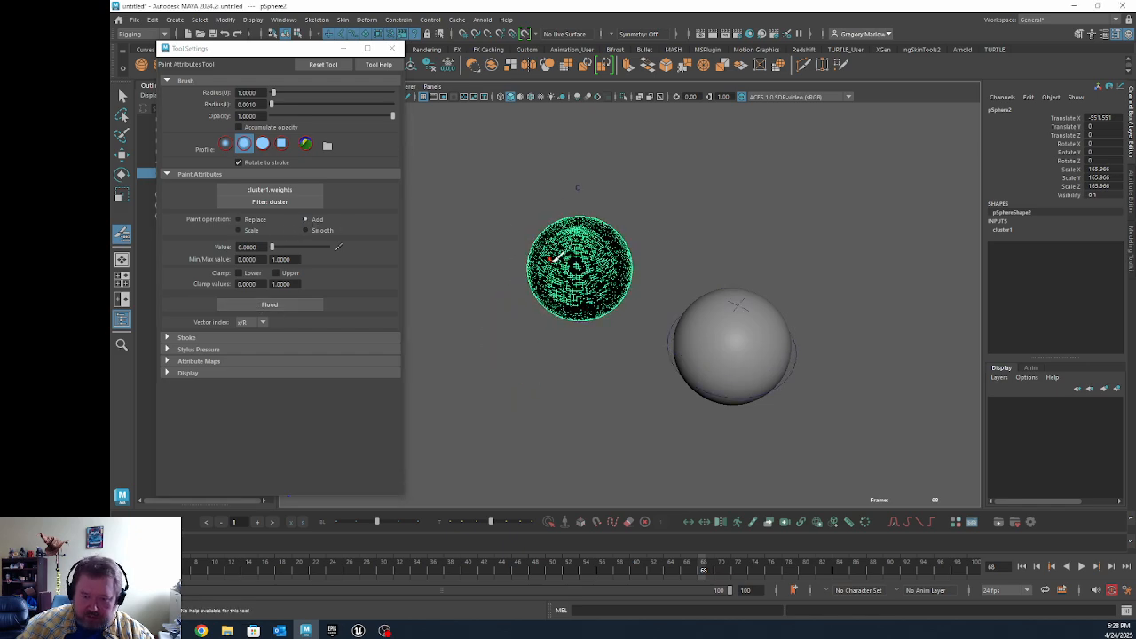
middle_click_drag(563, 259, 572, 312, "alt")
right_click_drag(432, 250, 695, 272, "alt")
middle_click_drag(701, 277, 596, 238, "alt")
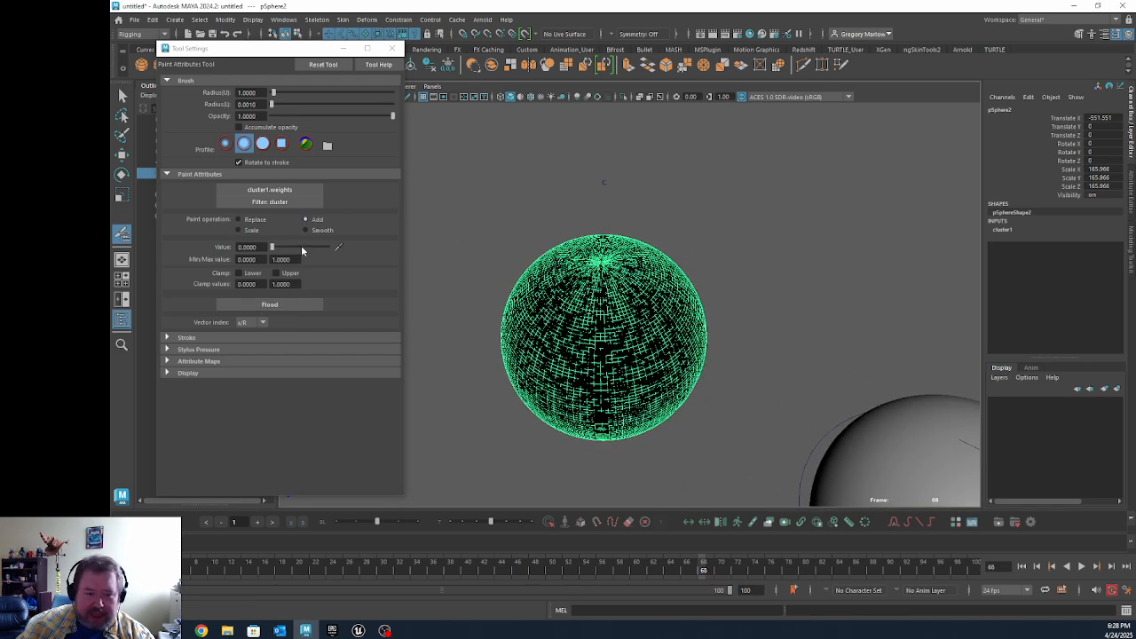
left_click_drag(274, 247, 371, 255)
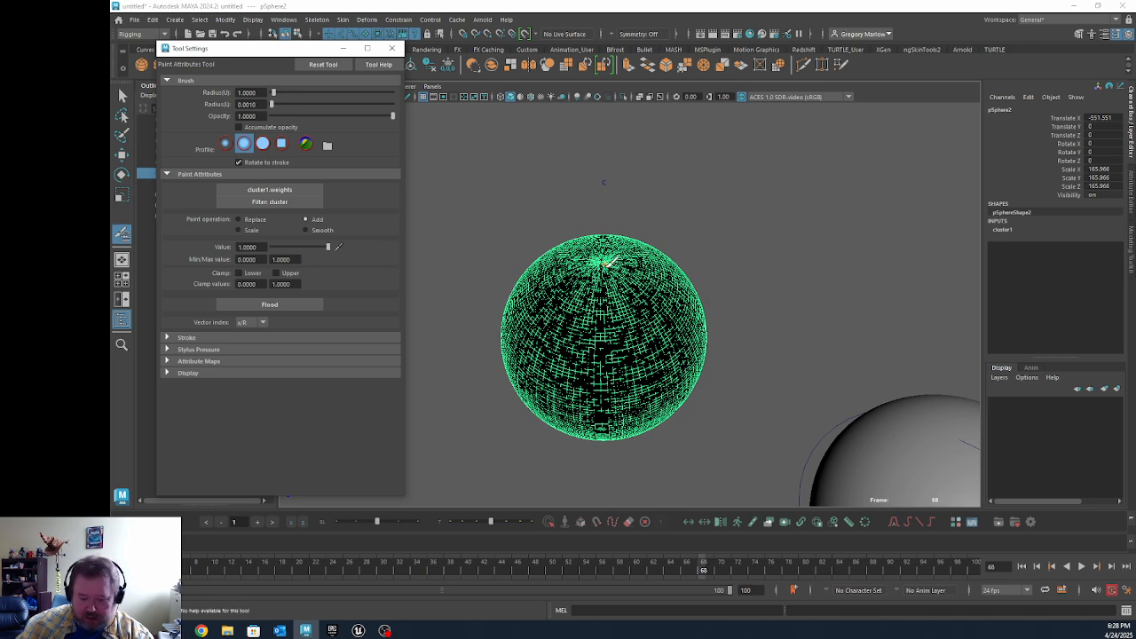
key("b")
mouse_move(586, 262)
left_mouse_down()
mouse_move(621, 268)
mouse_move(585, 275)
mouse_move(605, 252)
mouse_move(587, 242)
mouse_move(614, 164)
mouse_move(600, 169)
left_mouse_up()
right_click_drag(671, 190, 596, 191, "alt")
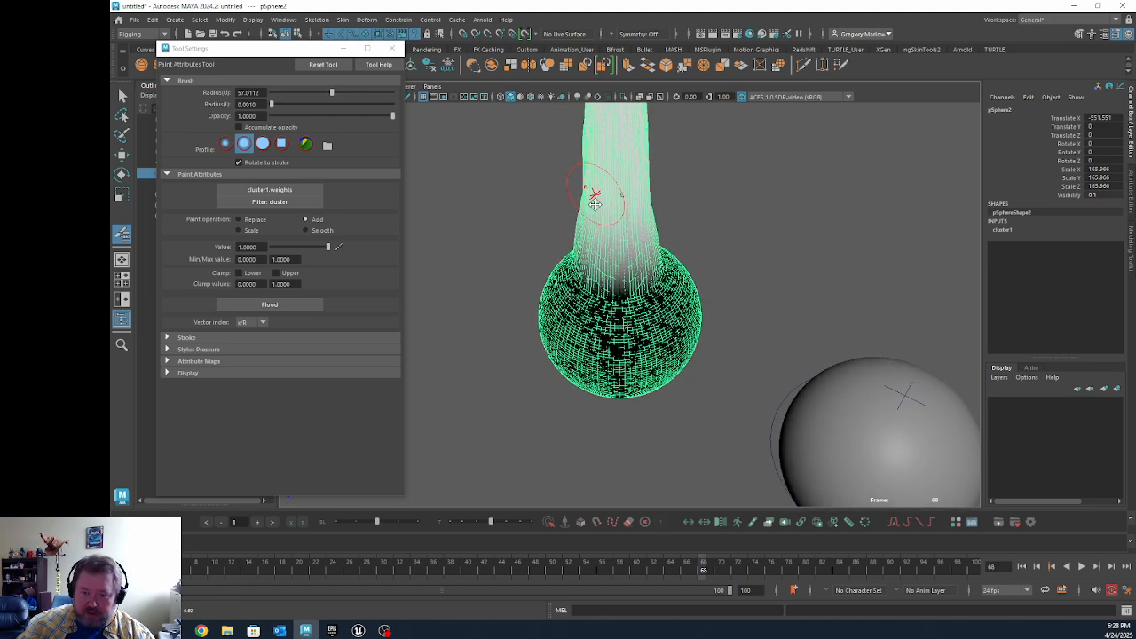
middle_click_drag(602, 160, 589, 273, "alt")
mouse_move(596, 261)
left_mouse_down()
mouse_move(621, 135)
mouse_move(588, 111)
left_mouse_up()
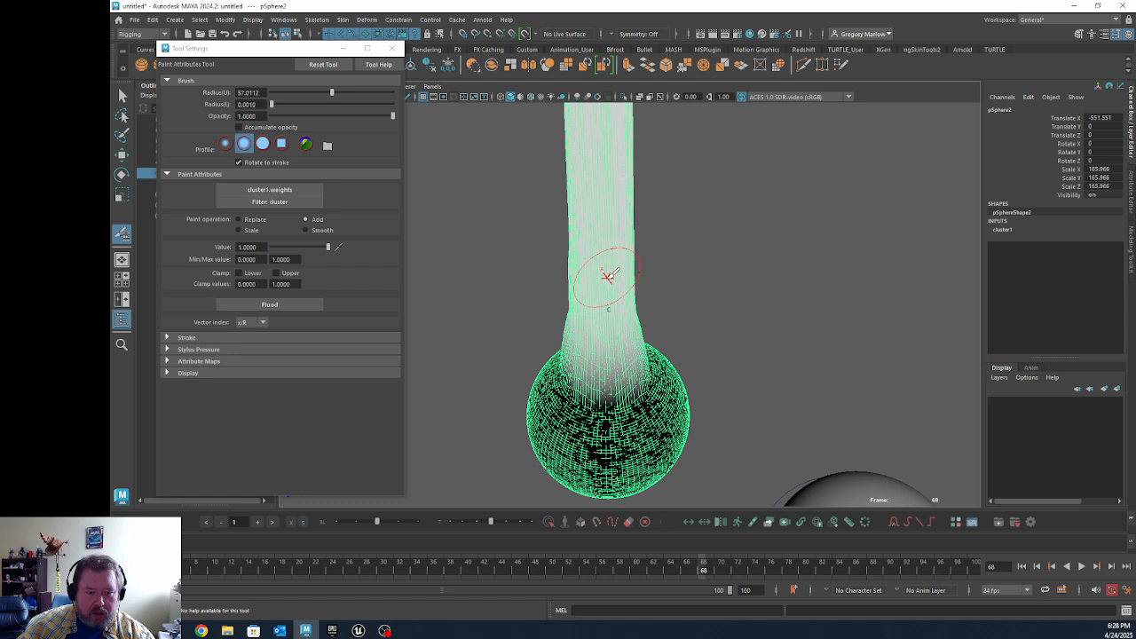
scroll(601, 262, "down", 4)
left_click_drag(612, 159, 582, 125)
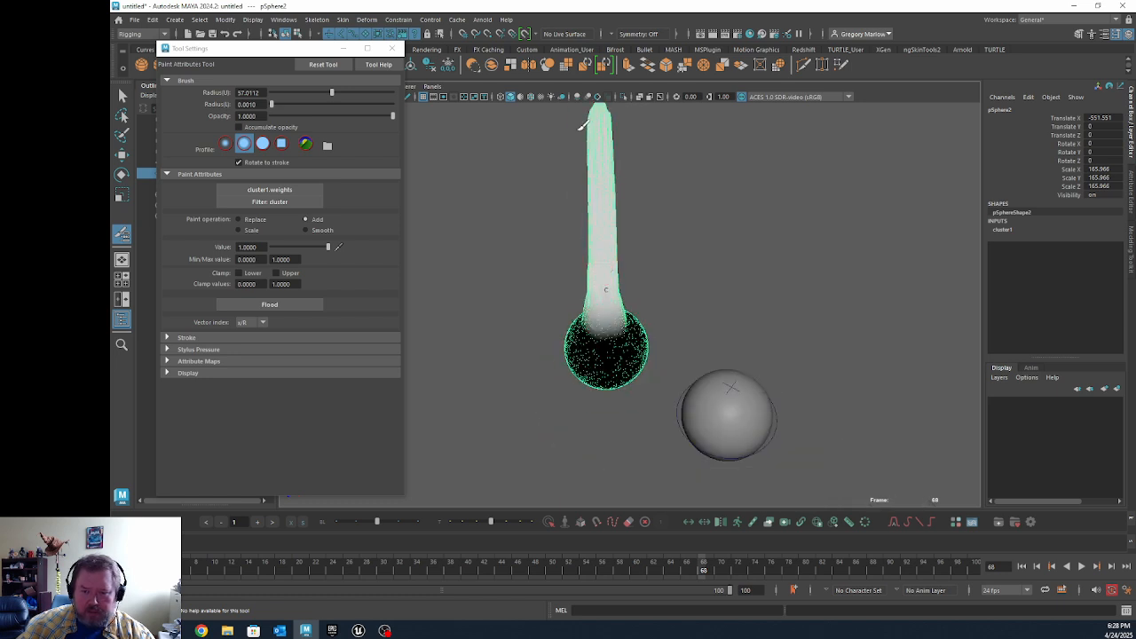
Step: Switch the paint operation to Replace and undo the latest weight strokes on the overstretched sphere
left_click(251, 221)
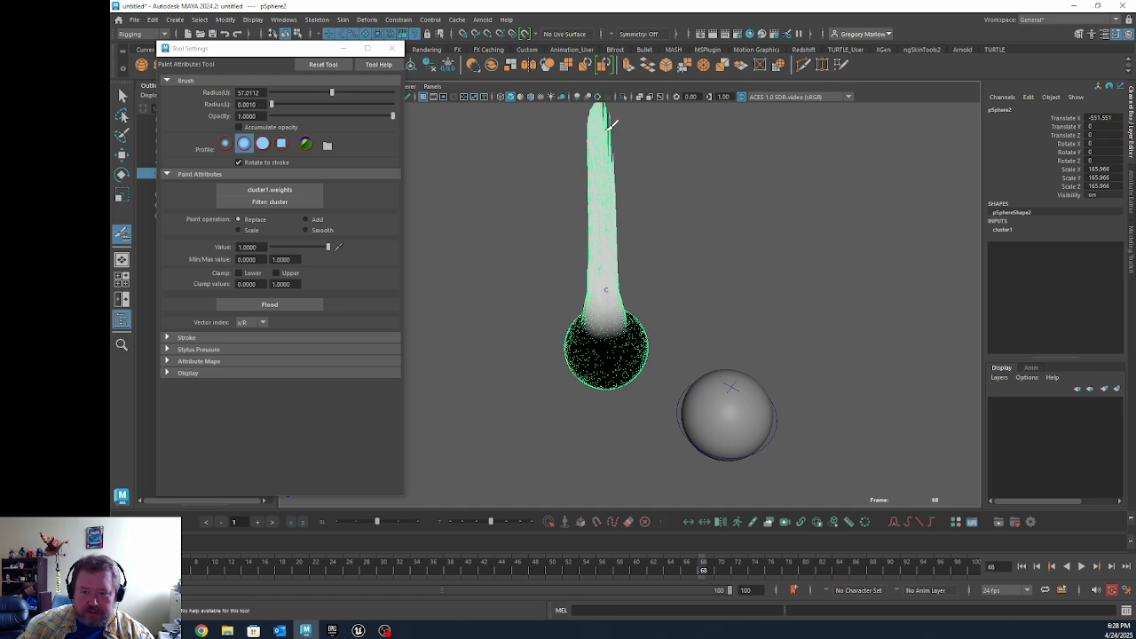
key("ctrl+z")
key("ctrl+z")
key("ctrl+z")
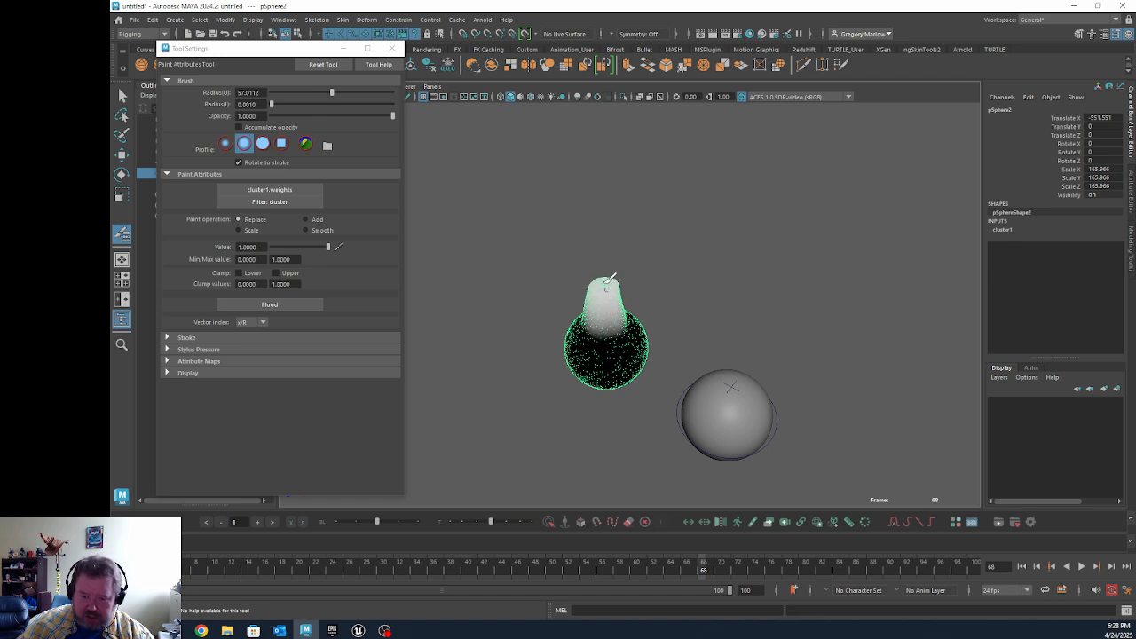
Step: Soften the painted cluster weights by flooding the sphere repeatedly with the Smooth operation
right_click_drag(582, 295, 919, 323, "alt")
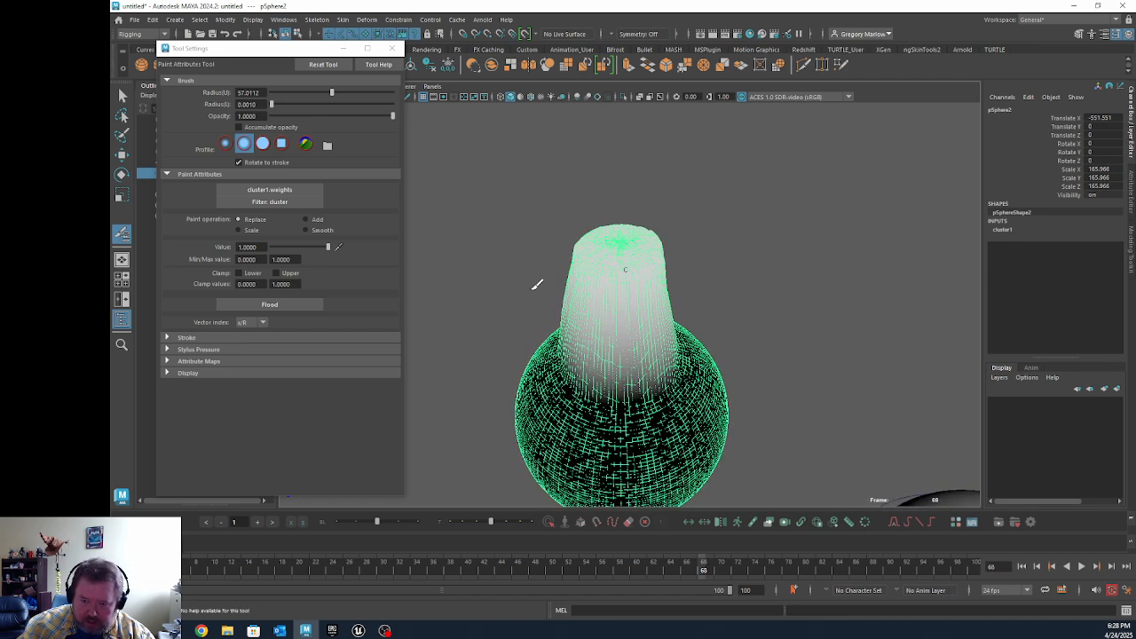
middle_click_drag(604, 256, 546, 142, "alt")
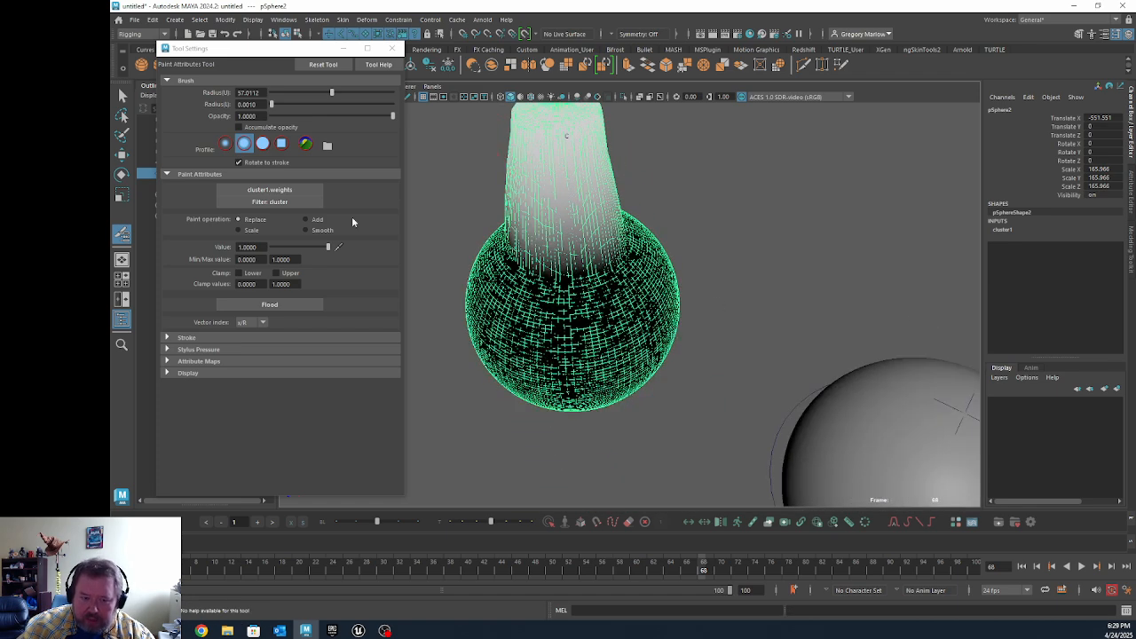
left_click(306, 231)
left_click(279, 306)
left_click(278, 307)
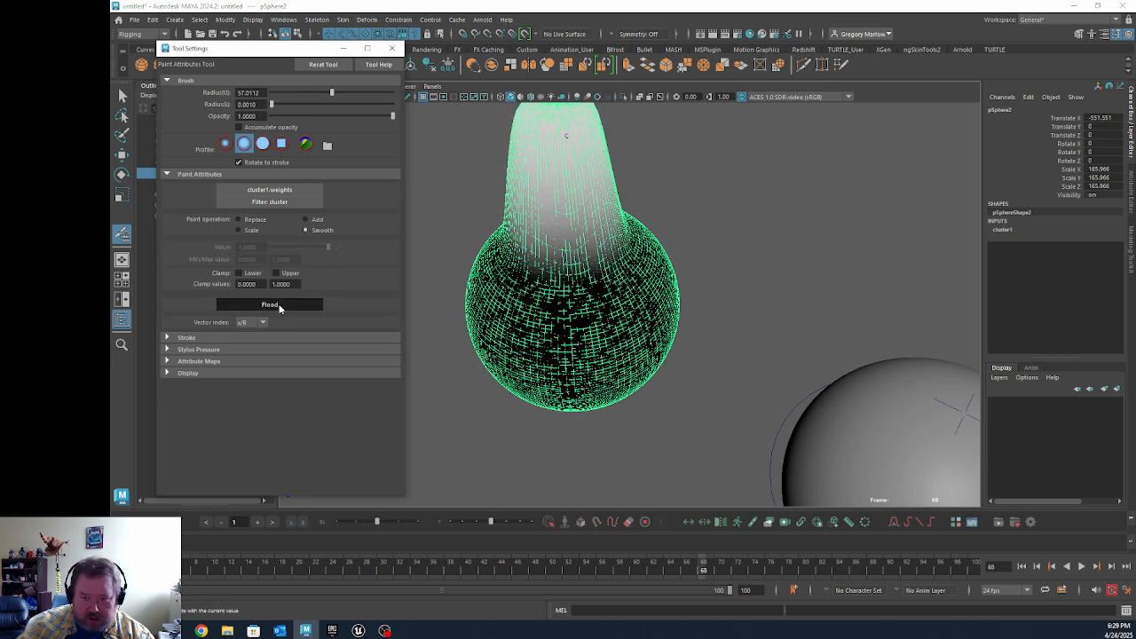
left_click(278, 307)
left_click(278, 308)
left_click(279, 309)
left_click(278, 310)
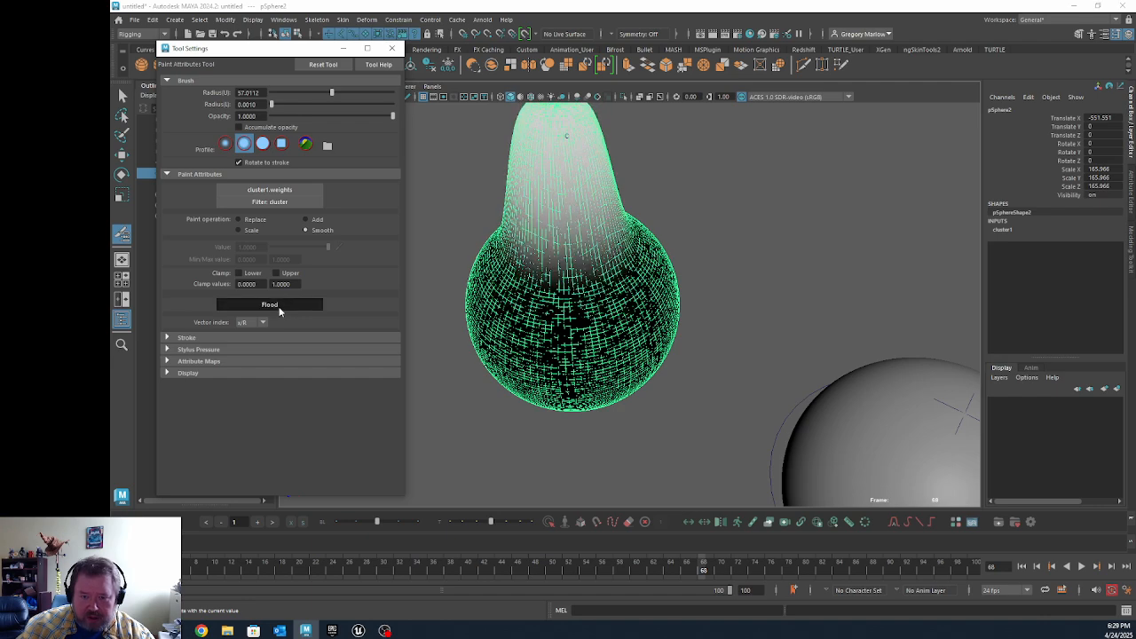
left_click(278, 309)
left_click(277, 308)
left_click(277, 308)
left_click(277, 308)
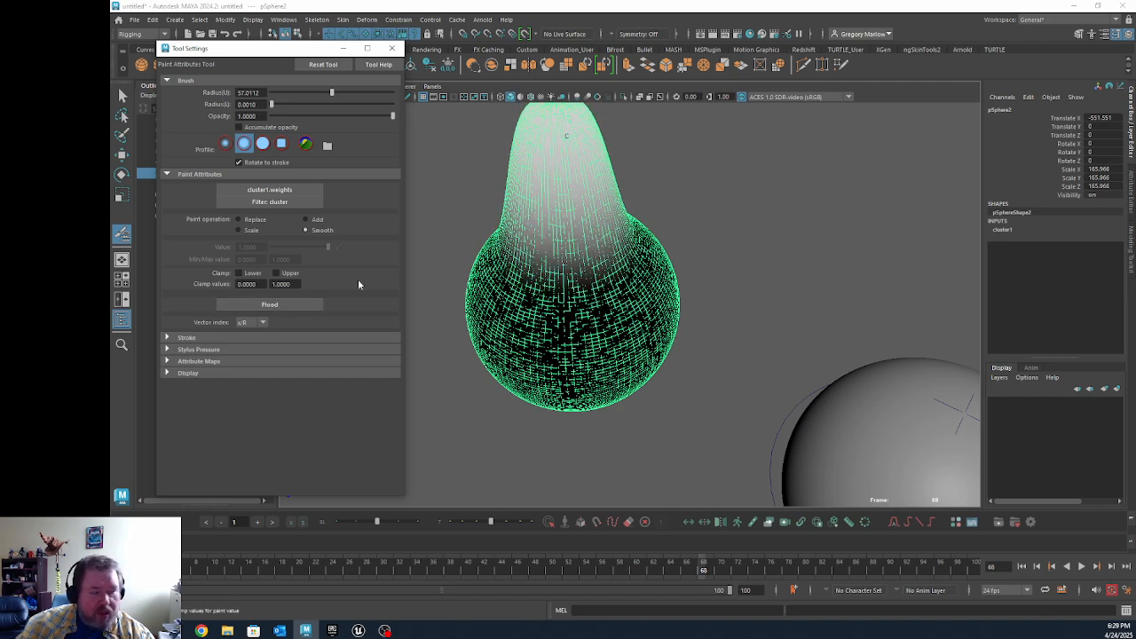
left_click_drag(640, 250, 687, 236, "alt")
middle_click_drag(686, 243, 809, 171, "alt")
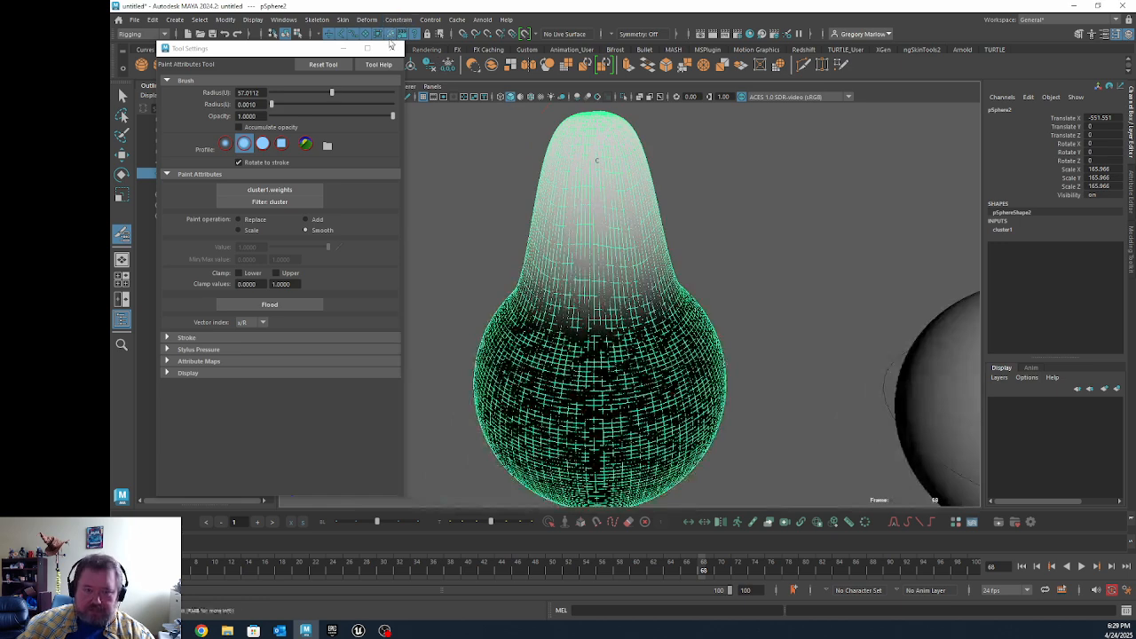
Step: Close the paint tool settings and set the cluster handle's Translate Y to 0
left_click(391, 47)
left_click(191, 196)
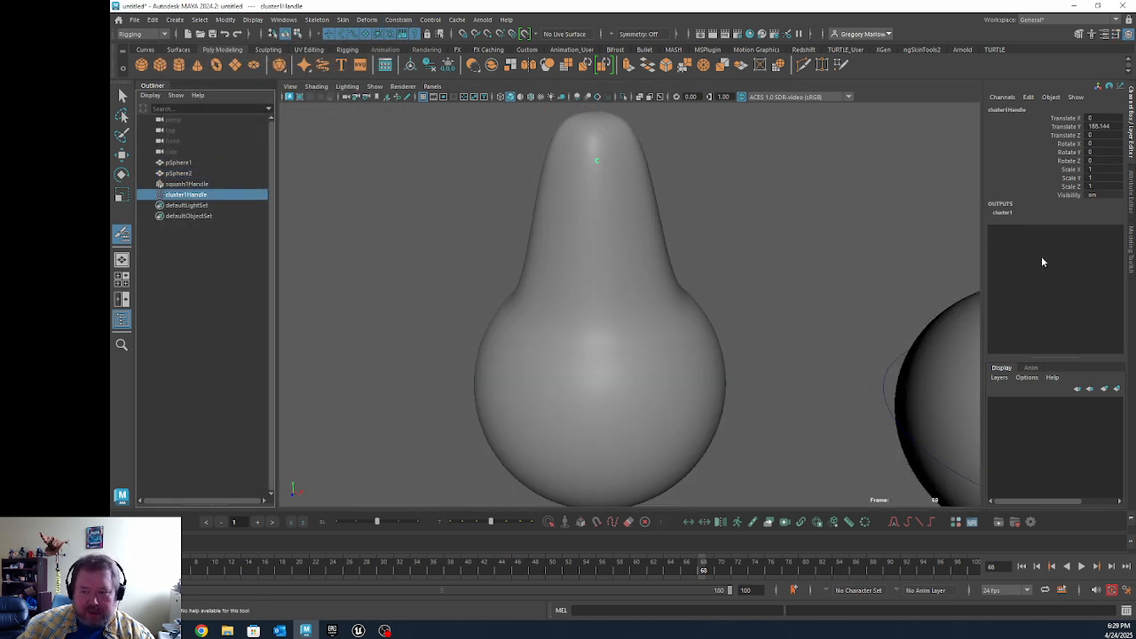
double_click(1108, 129)
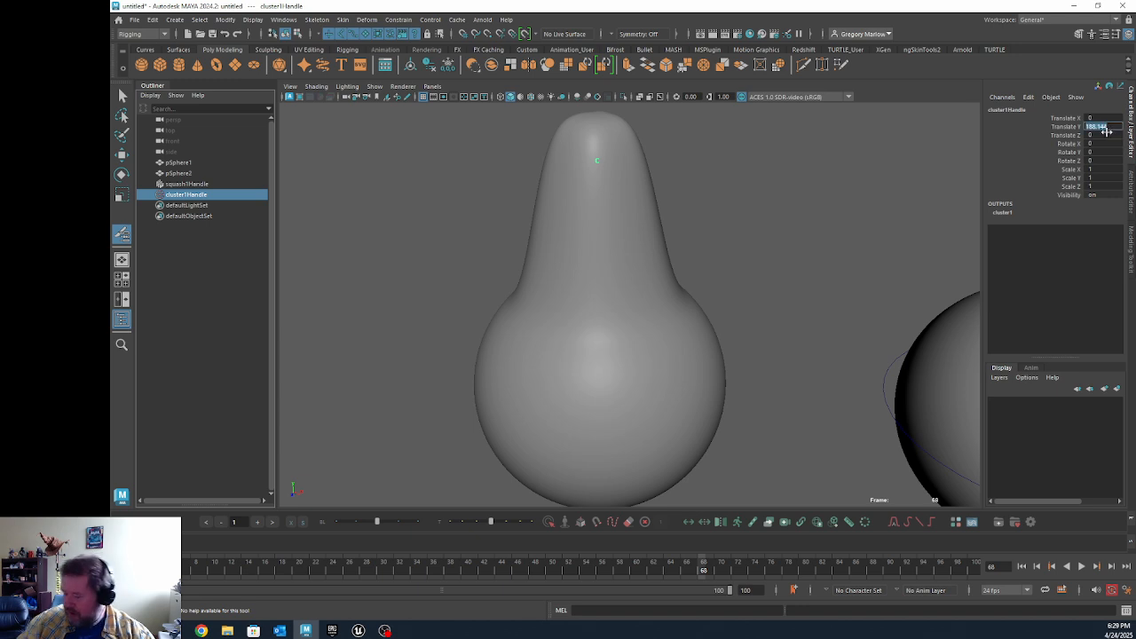
type("0")
key("Return")
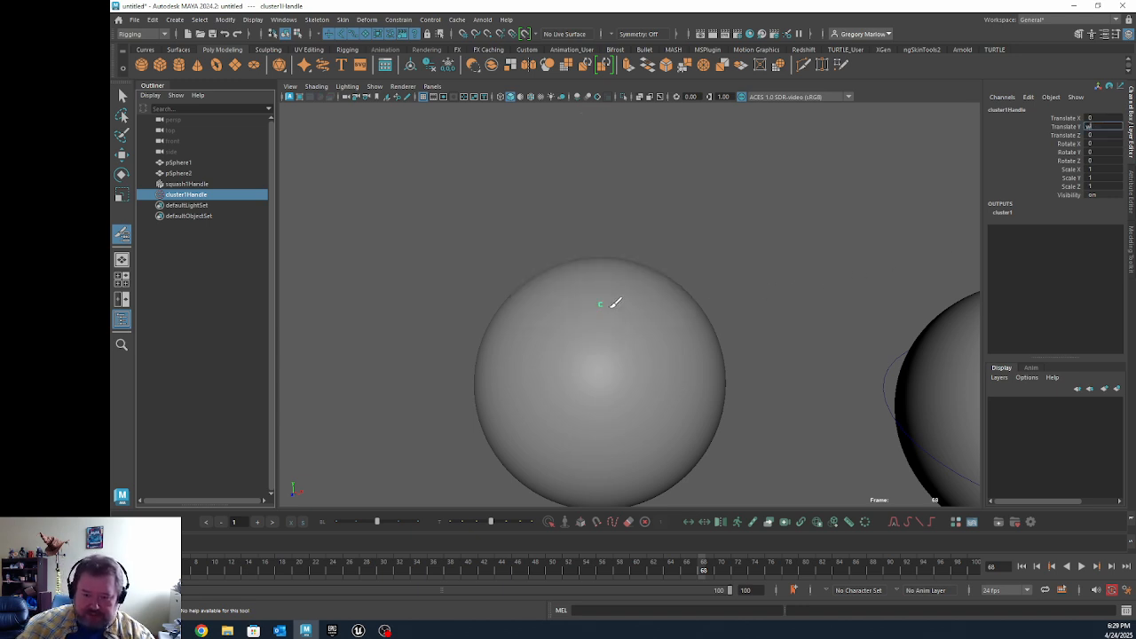
Step: Try moving the cluster handle down along Y to dent the sphere and undo the move
left_click(121, 156)
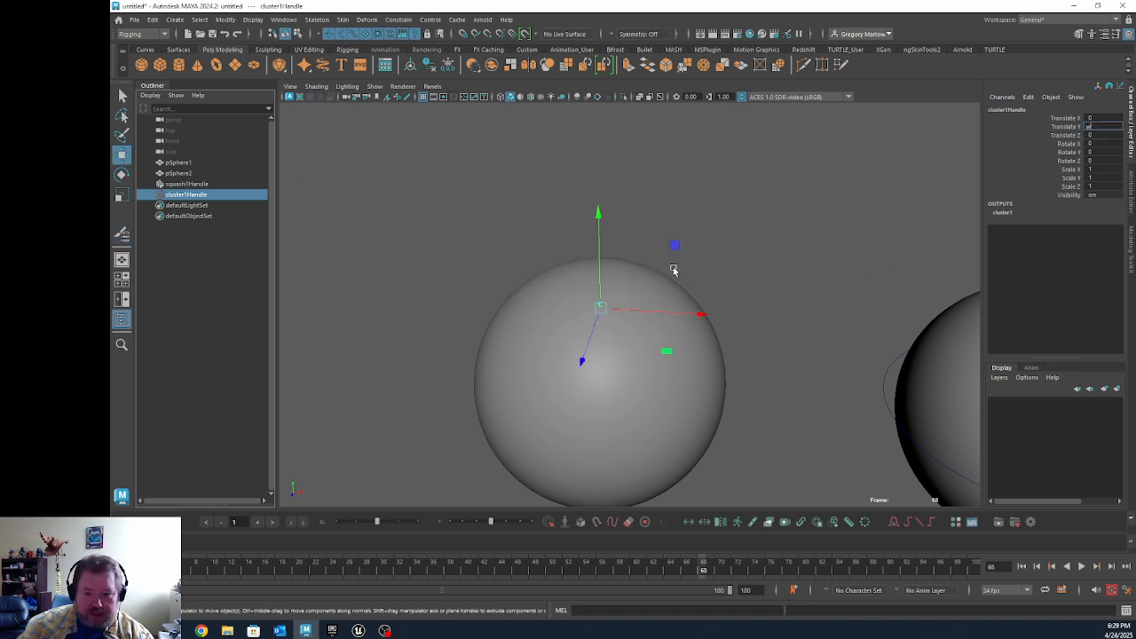
left_click_drag(599, 256, 615, 329)
key("ctrl+z")
key("ctrl+z")
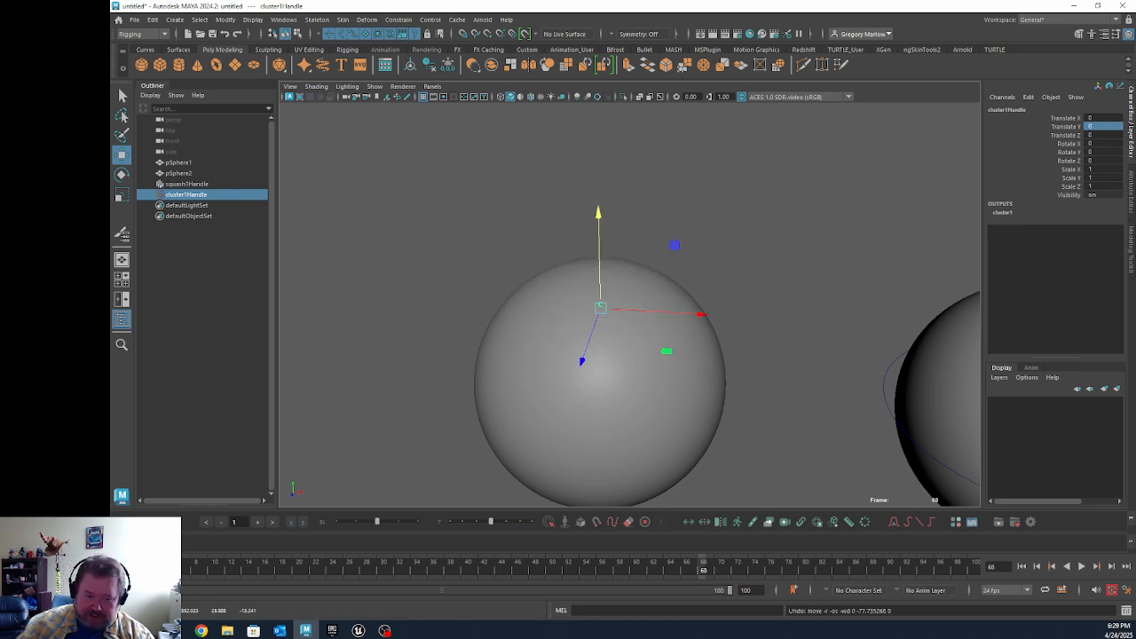
Step: Key the cluster handle in its rest position at the start of the timeline and at frame 32
key("alt+v")
key("alt+shift+v")
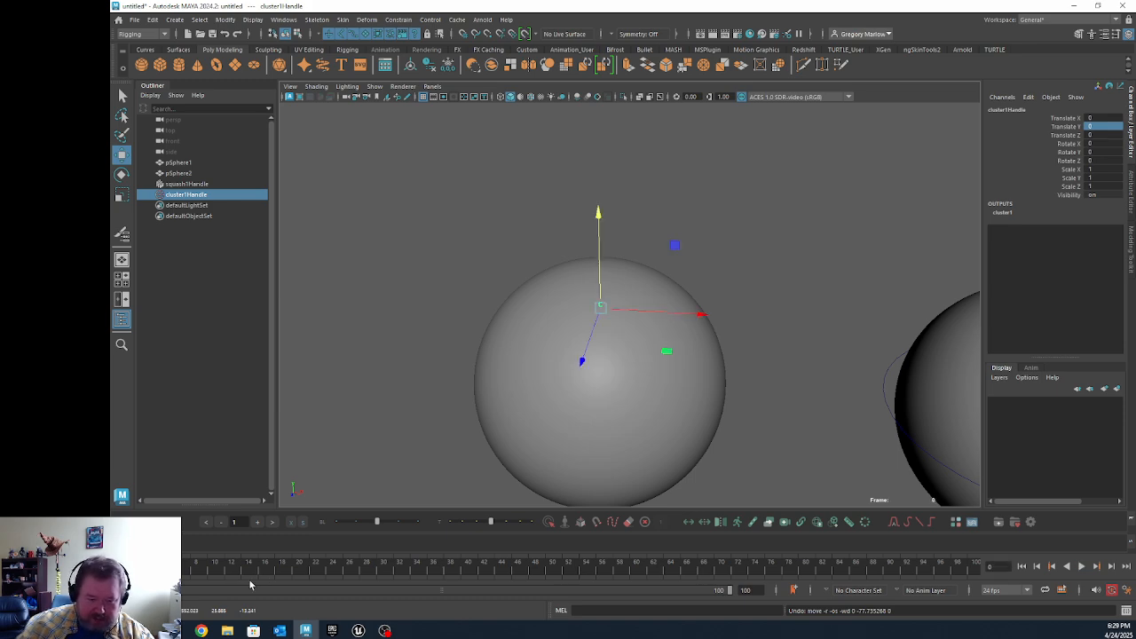
key("s")
key("alt+v")
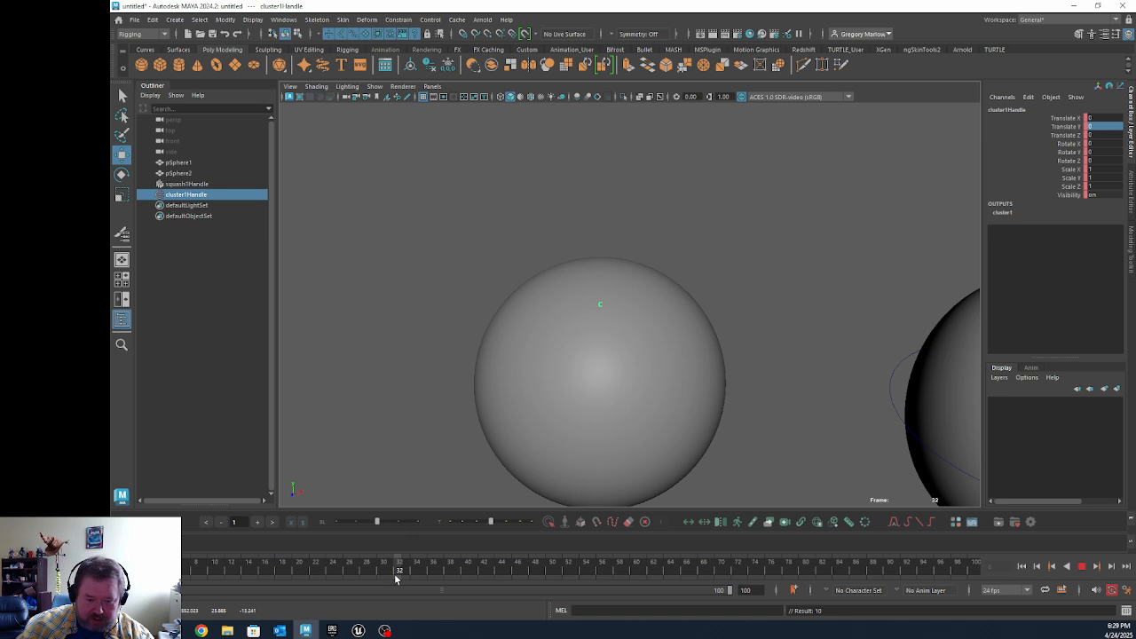
key("alt+v")
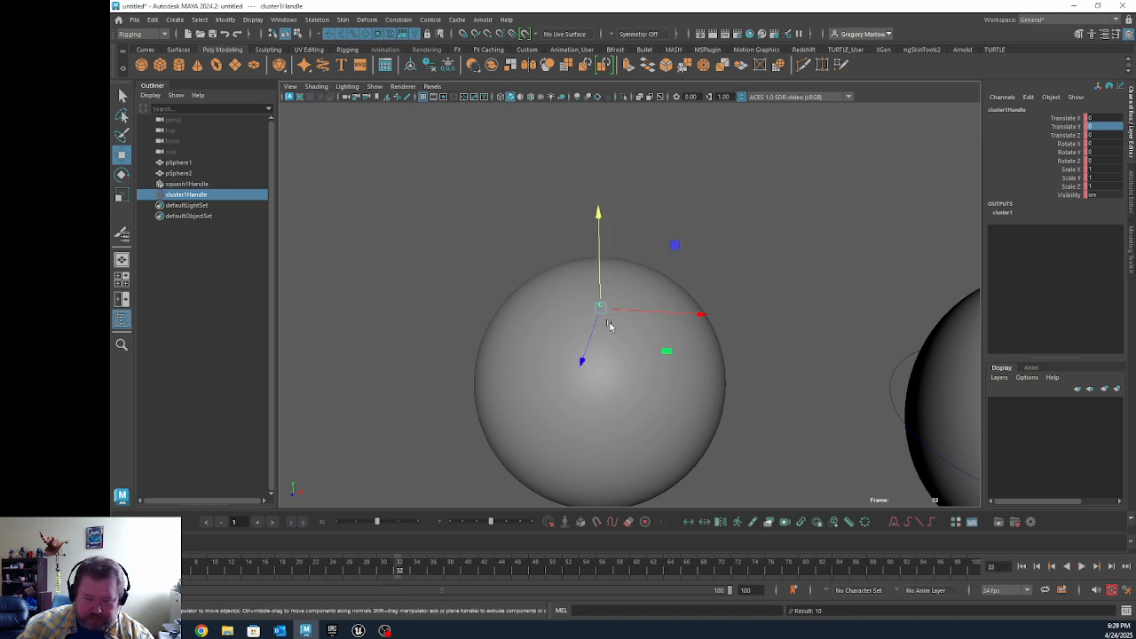
Step: At frame 51, lower the cluster handle to a Translate Y of about -59 to dent the sphere's top
left_click_drag(400, 568, 544, 568)
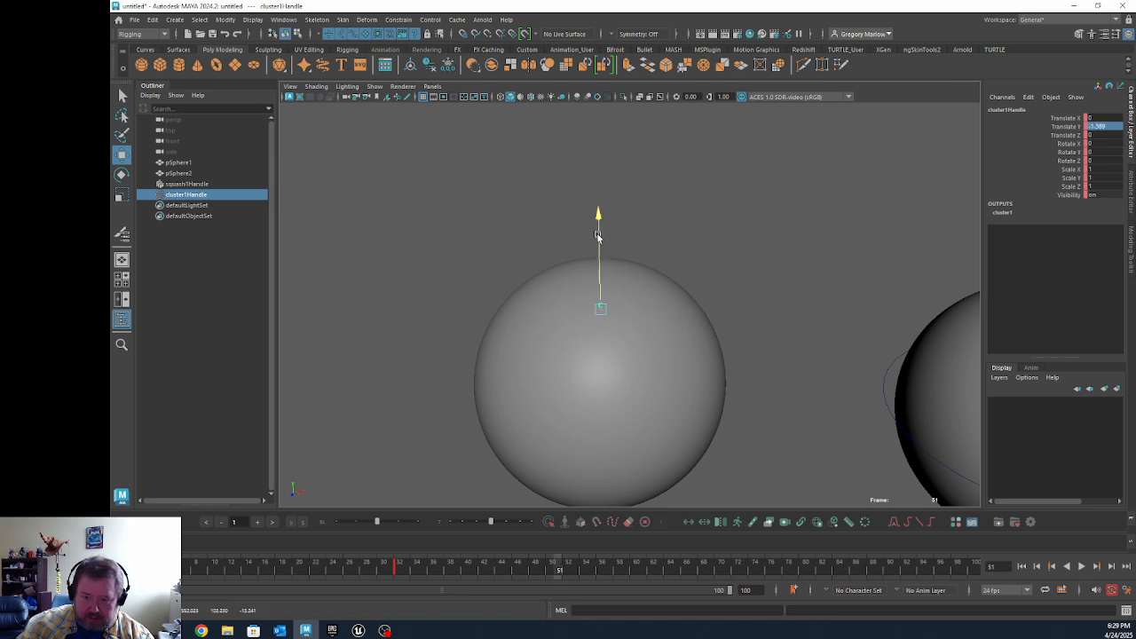
left_click_drag(603, 231, 603, 270)
key("alt+v")
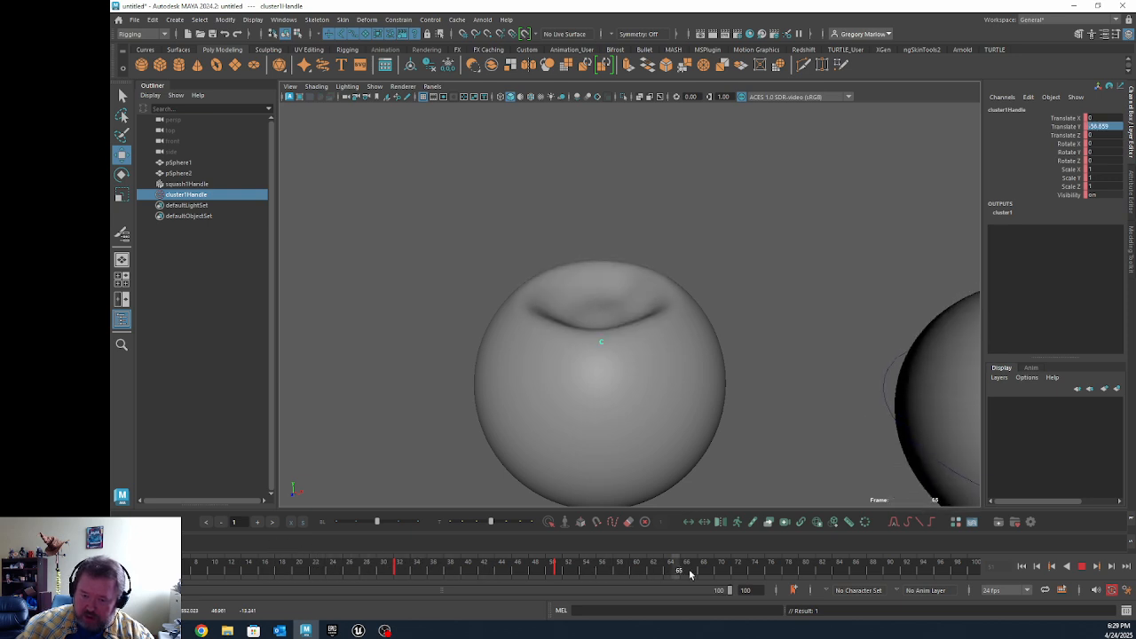
Step: At frame 91, raise the cluster handle to a Translate Y of about 24 so the sphere's top bulges upward
key("alt+v")
left_click_drag(768, 573, 897, 572)
left_click_drag(601, 294, 601, 240)
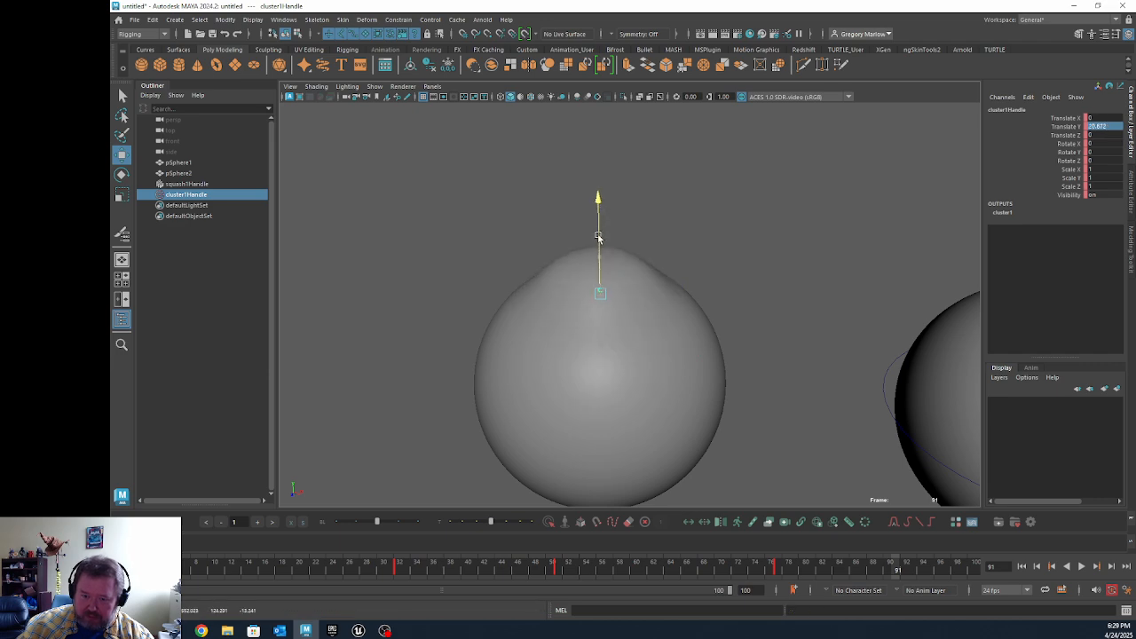
Step: At frame 100, set the cluster handle's Translate Y to 0 and deselect it
left_click(978, 568)
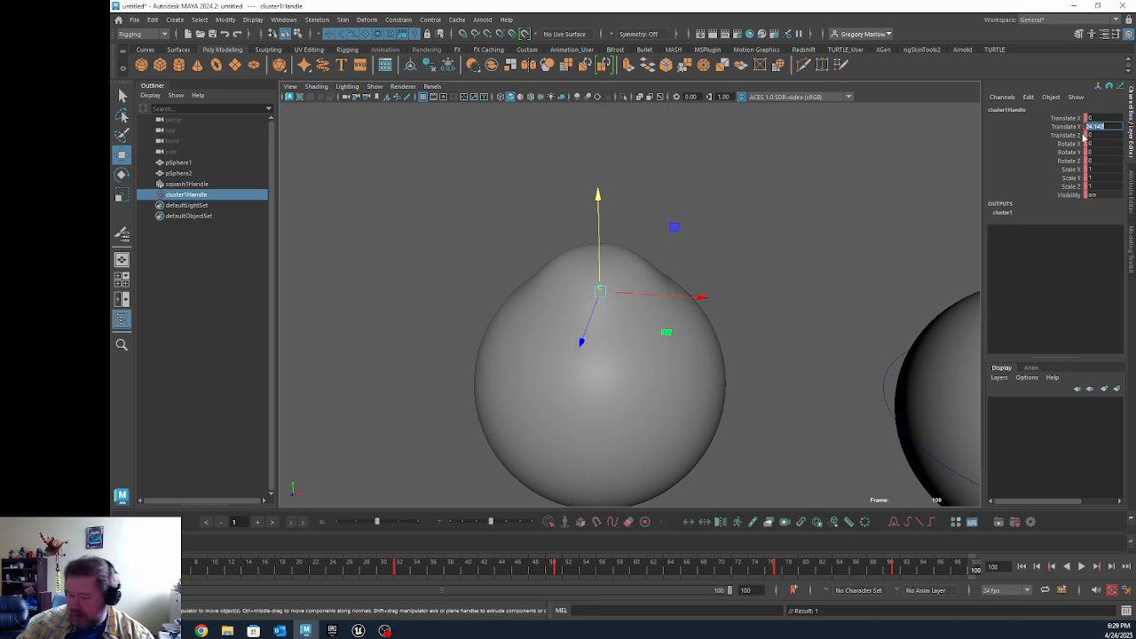
type("0")
key("Return")
left_click(787, 252)
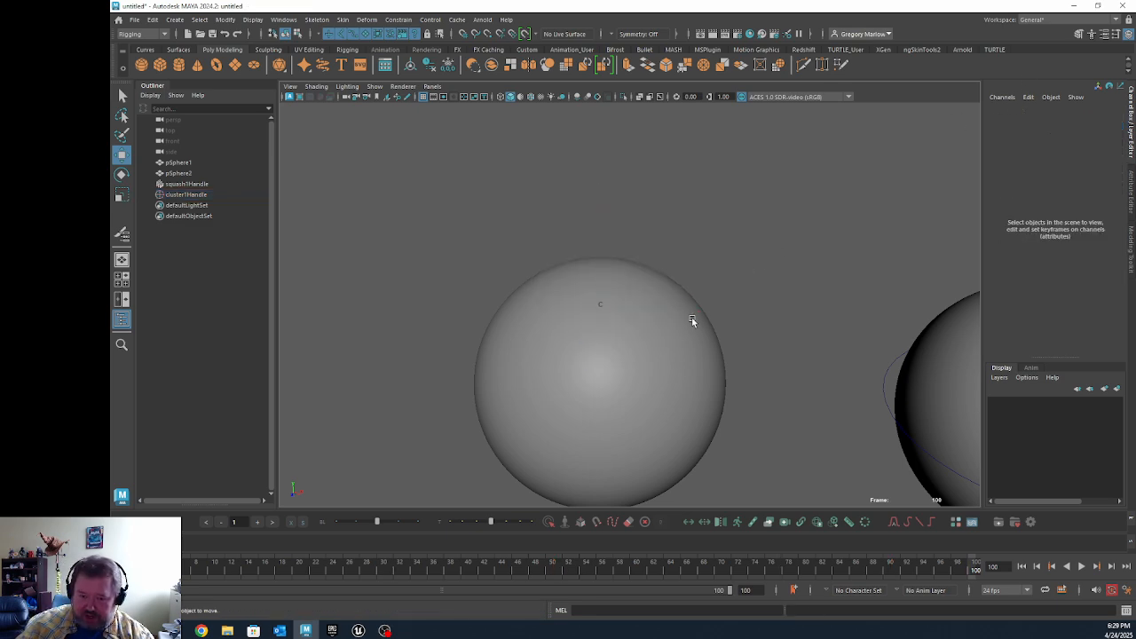
Step: Select both spheres together, the cluster-deformed sphere first and the squash-deformed sphere added to it
left_click(692, 322)
left_click_drag(555, 361, 580, 346, "alt")
right_click_drag(581, 346, 497, 358, "alt")
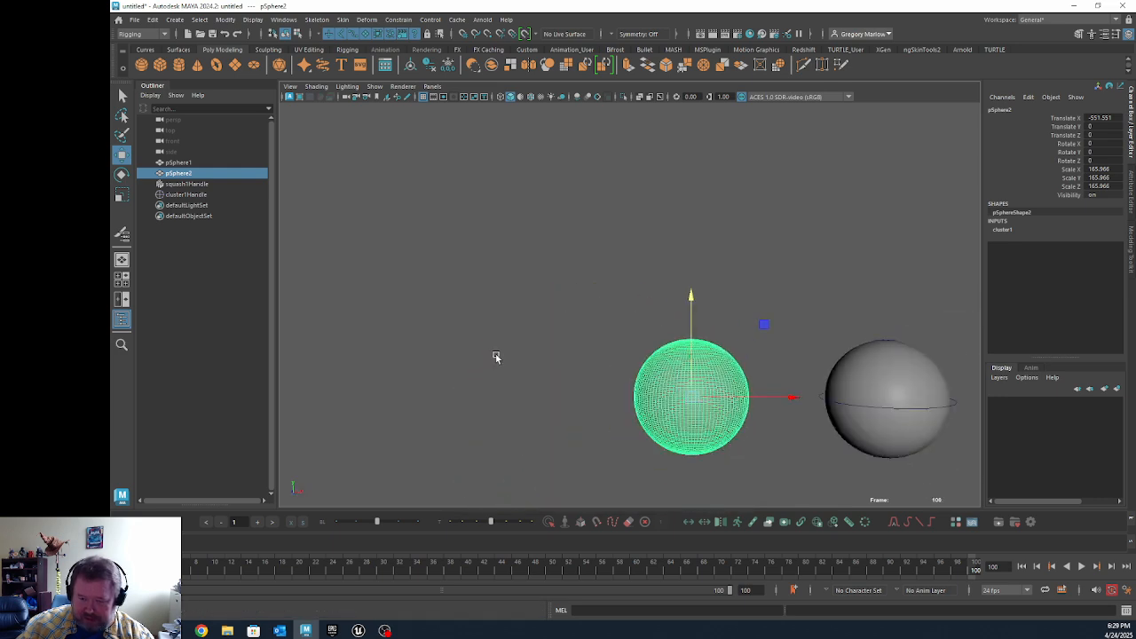
middle_click_drag(623, 377, 540, 325, "alt")
left_click(685, 421)
left_click(628, 341)
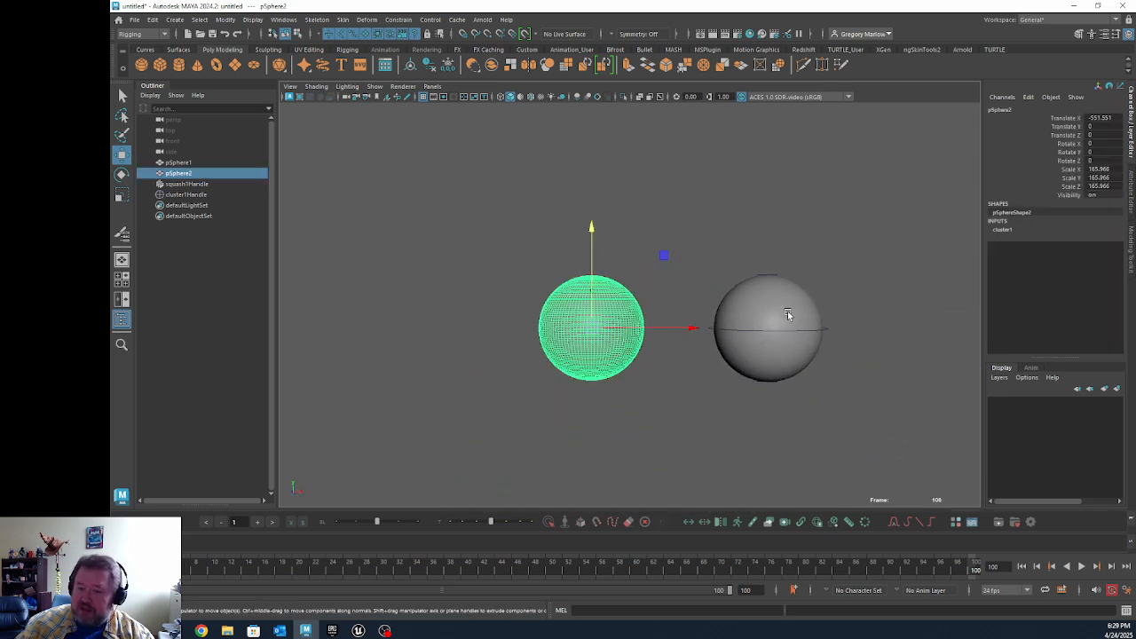
left_click(798, 314, "shift")
Step: Export the selected spheres as an Alembic cache file named Spheres in the Desktop folder
left_click(456, 19)
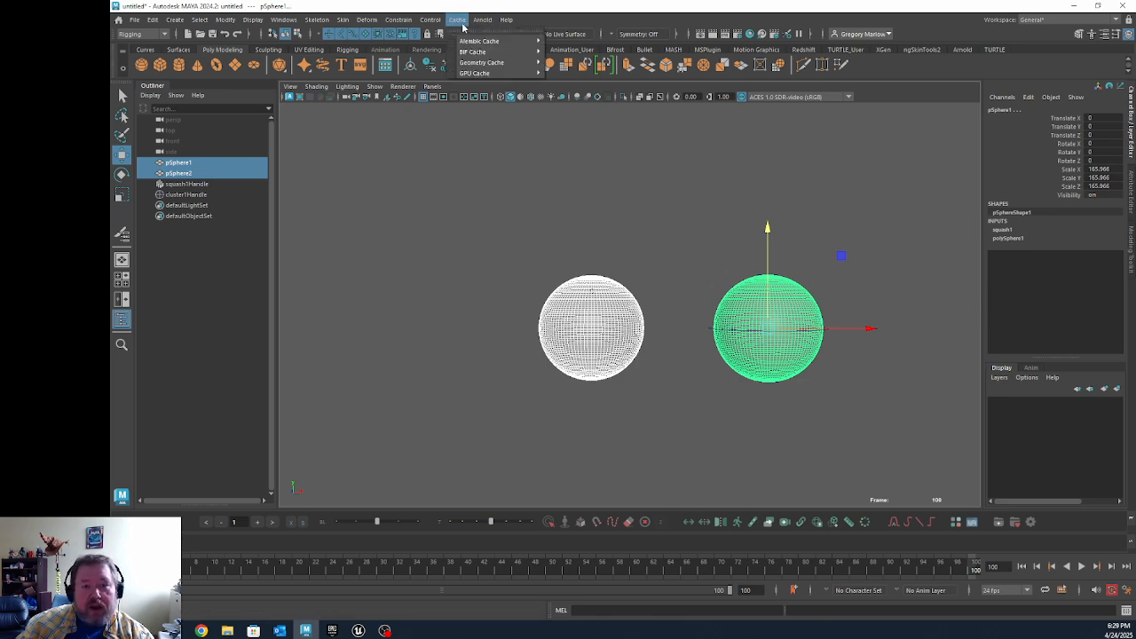
mouse_move(483, 40)
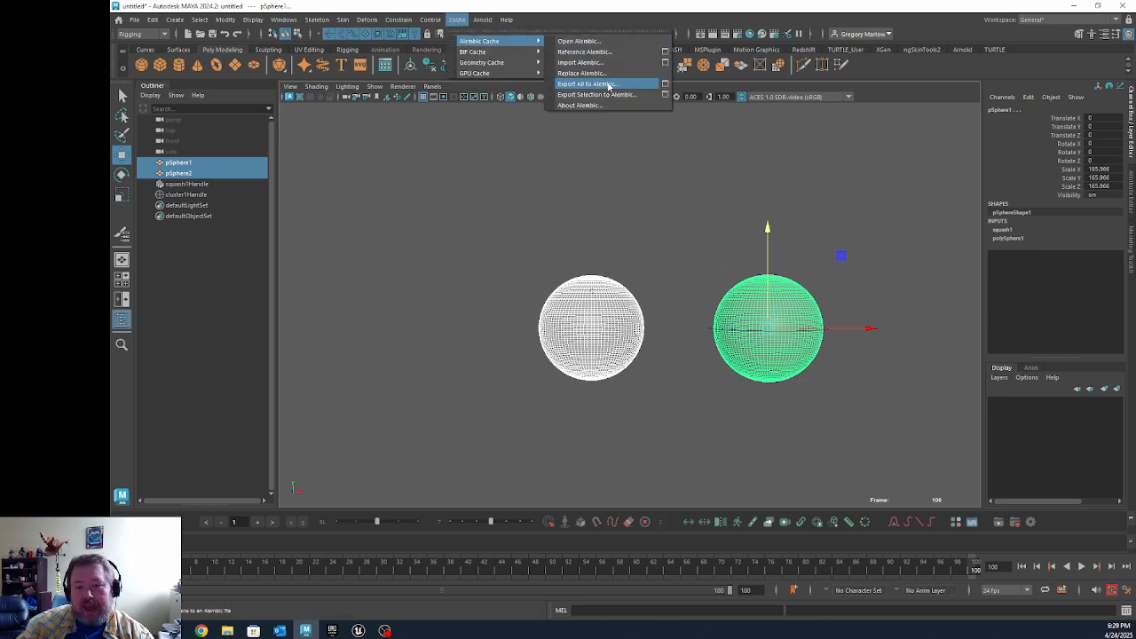
left_click(662, 97)
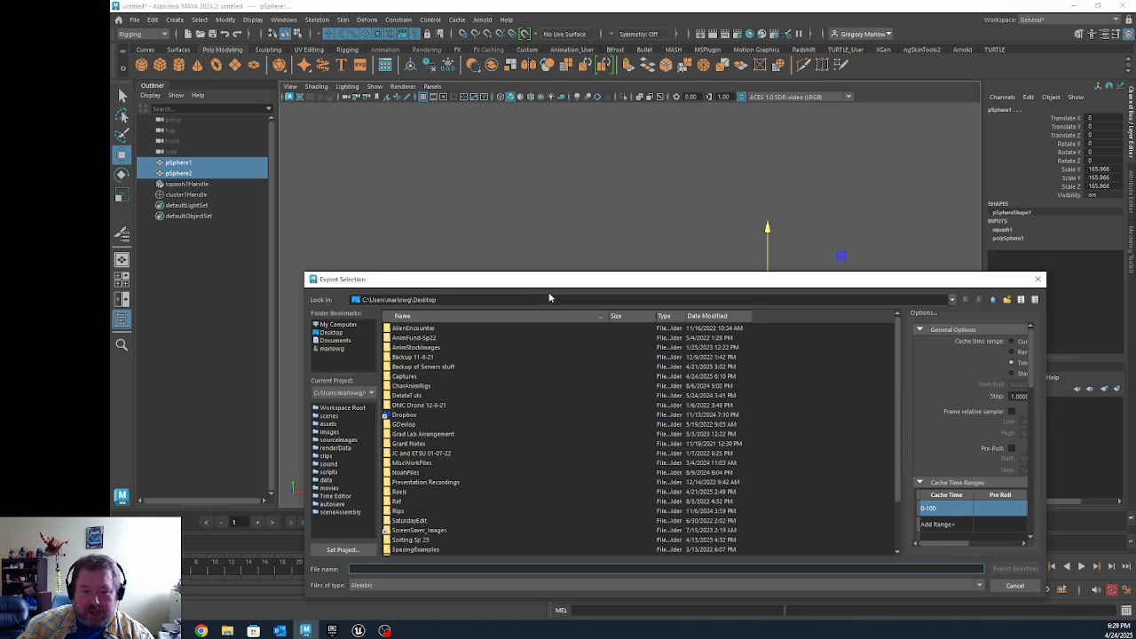
left_click_drag(554, 278, 554, 151)
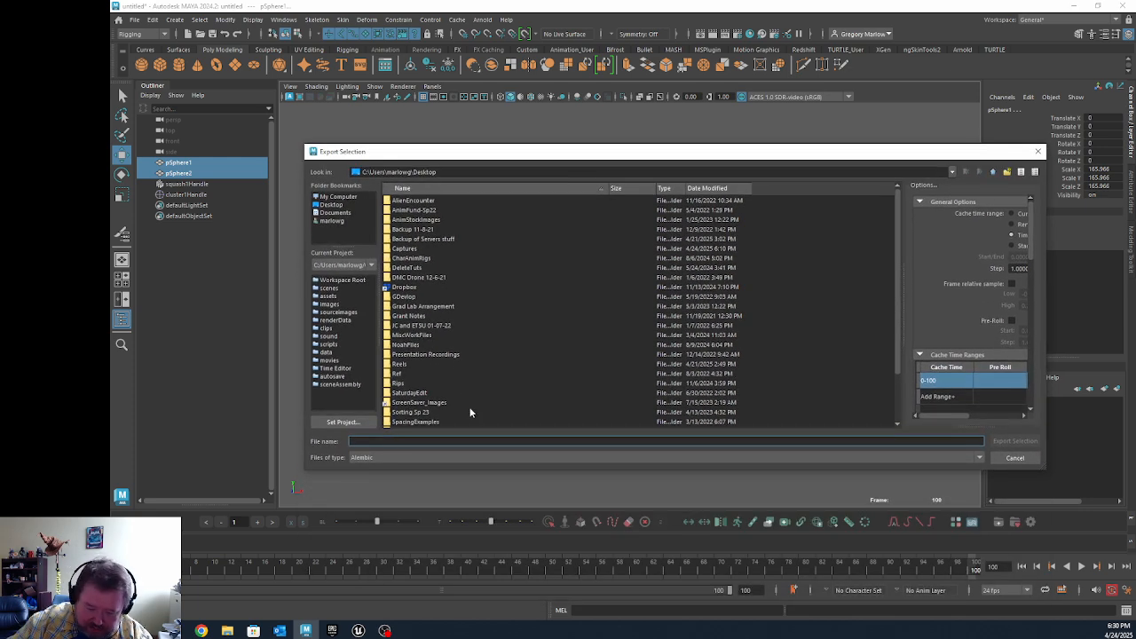
type("Spheres")
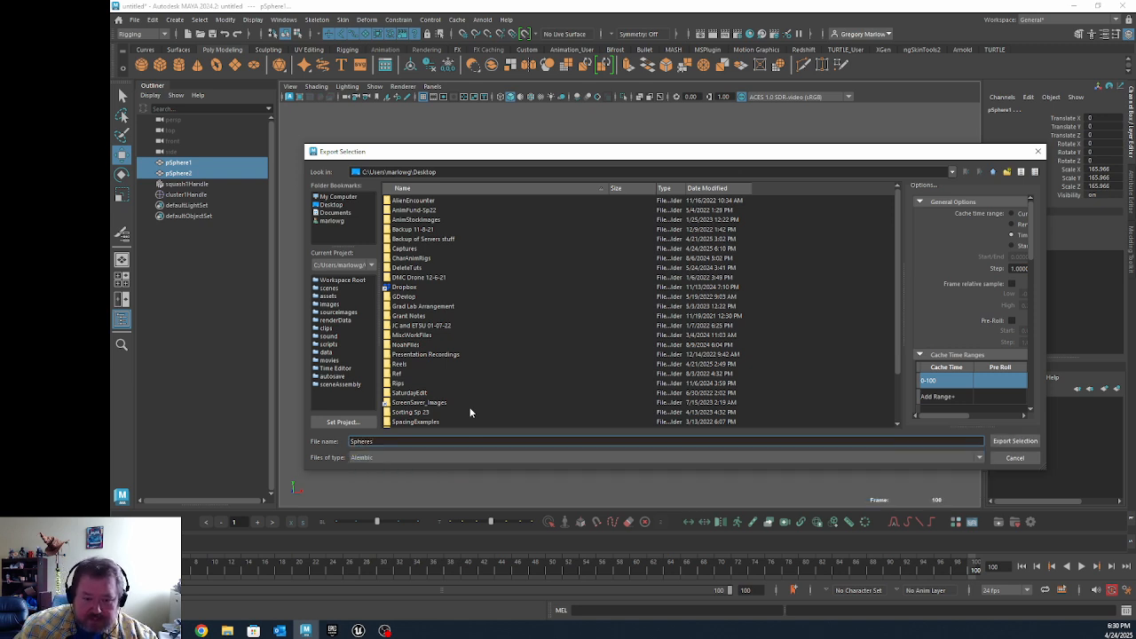
left_click(1027, 442)
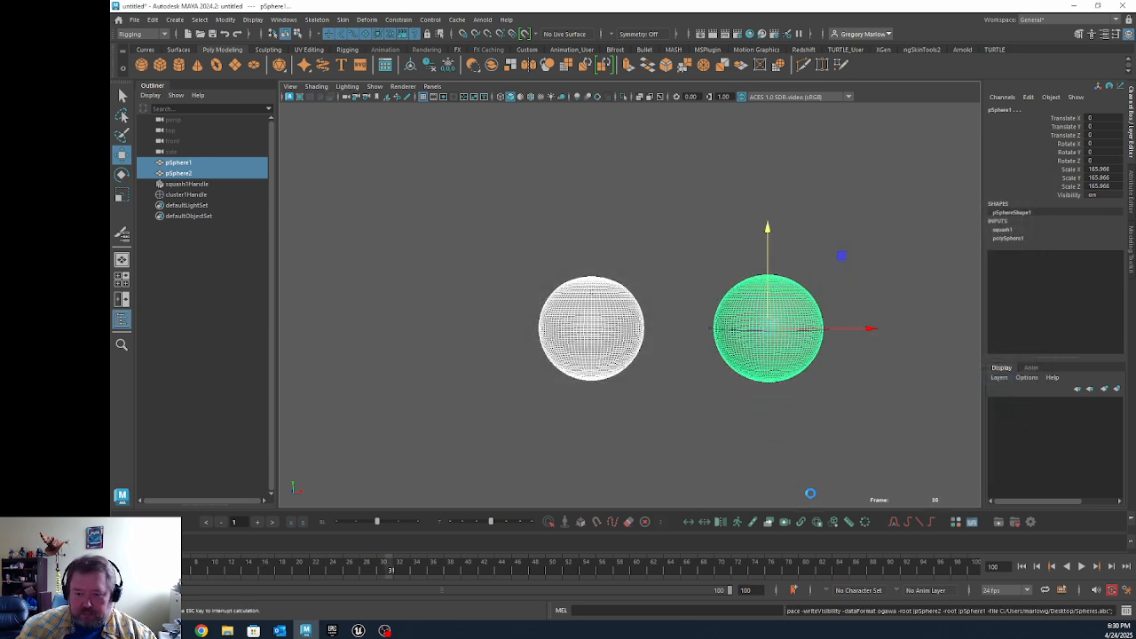
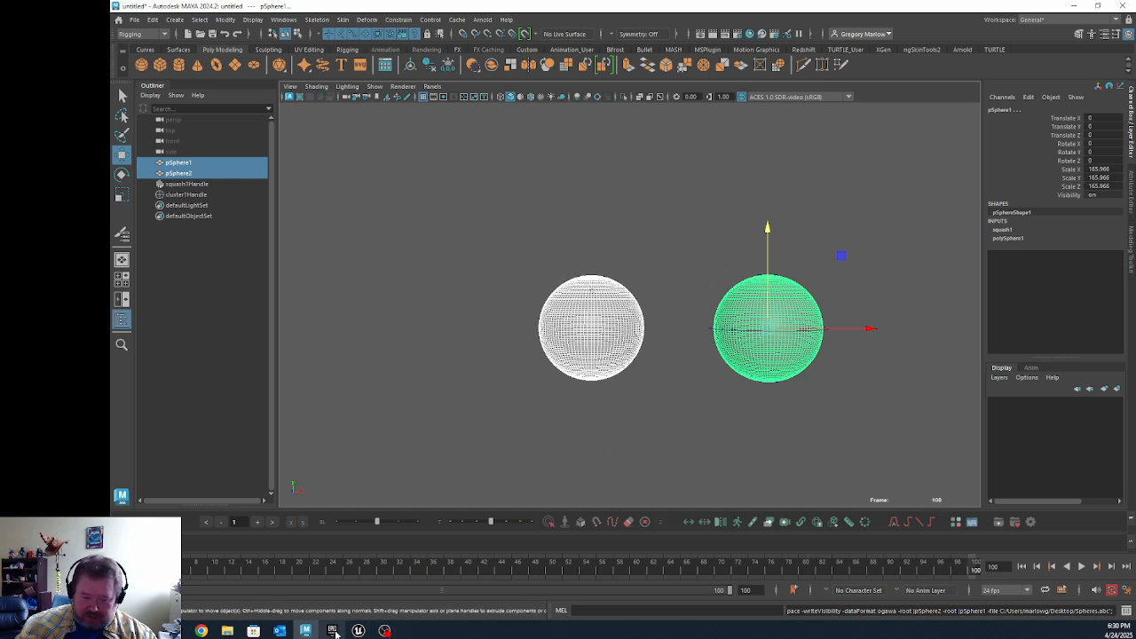
Step: Switch to the MyProject Unreal Editor window and show the Alembic folder's contents in the Content Browser
mouse_move(358, 630)
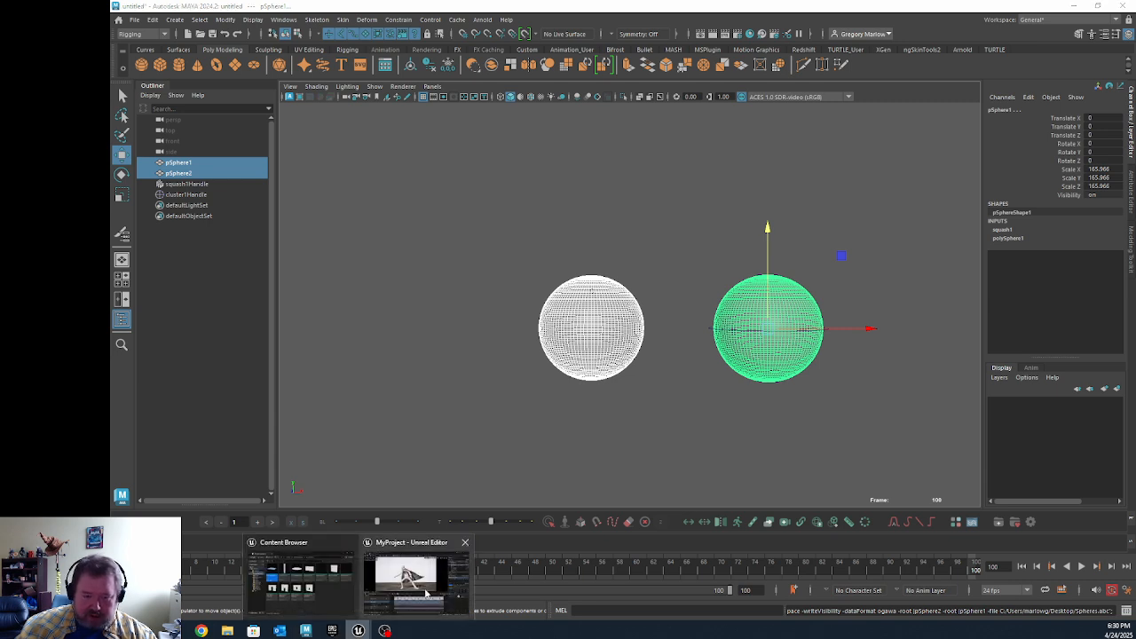
left_click(413, 581)
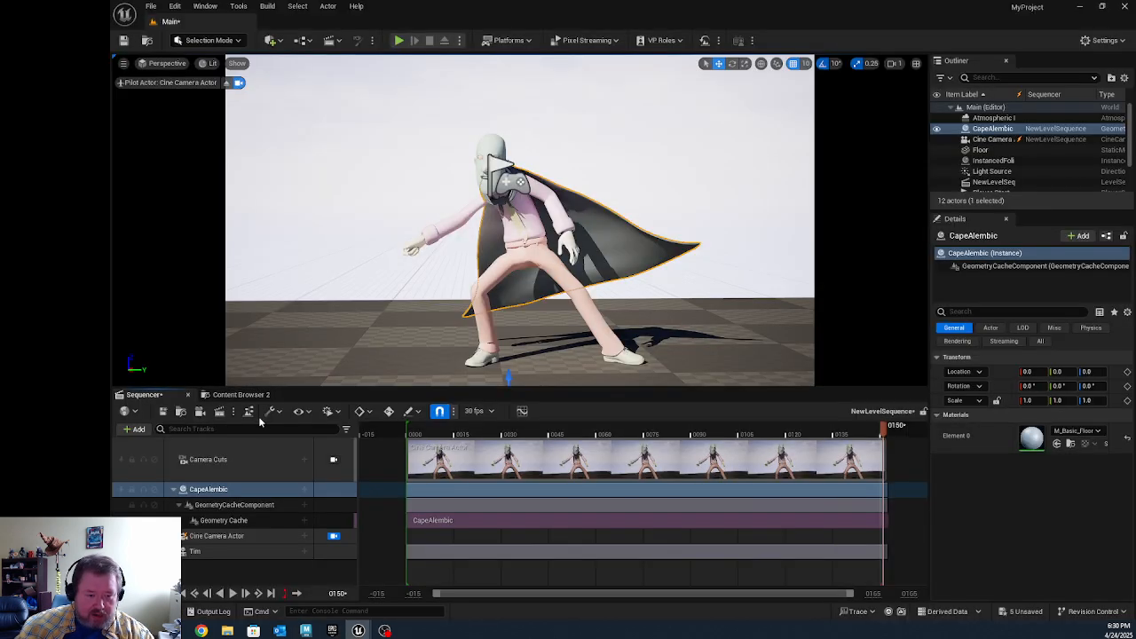
left_click(240, 394)
left_click(426, 497)
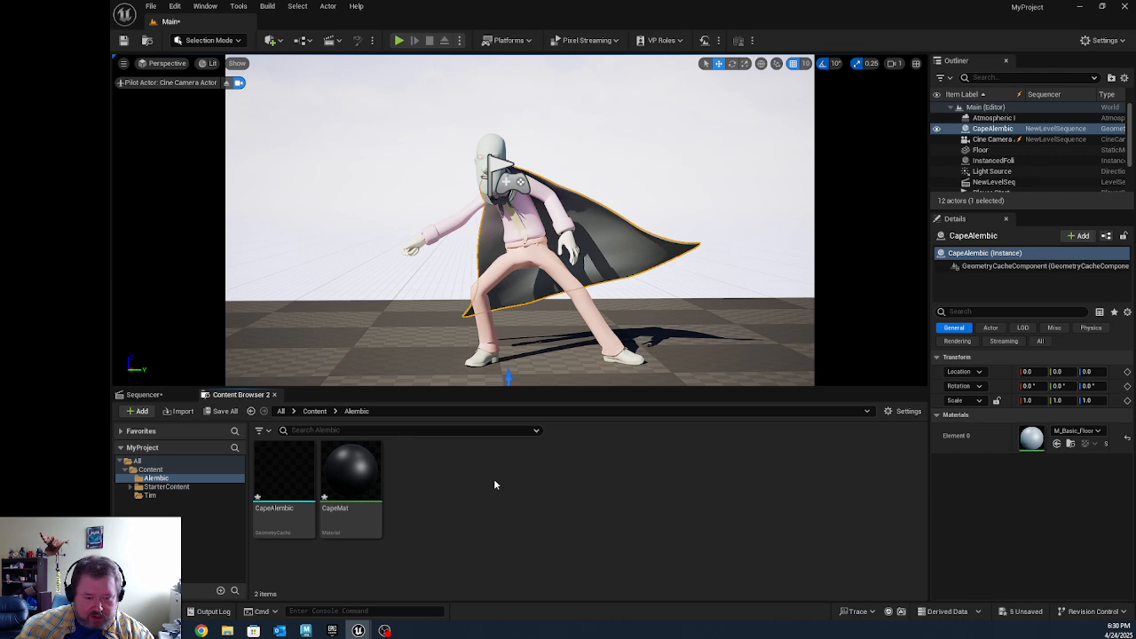
Step: Import Spheres.abc from the Desktop into the Alembic folder as a Geometry Cache covering frames 0 to 100
right_click(495, 485)
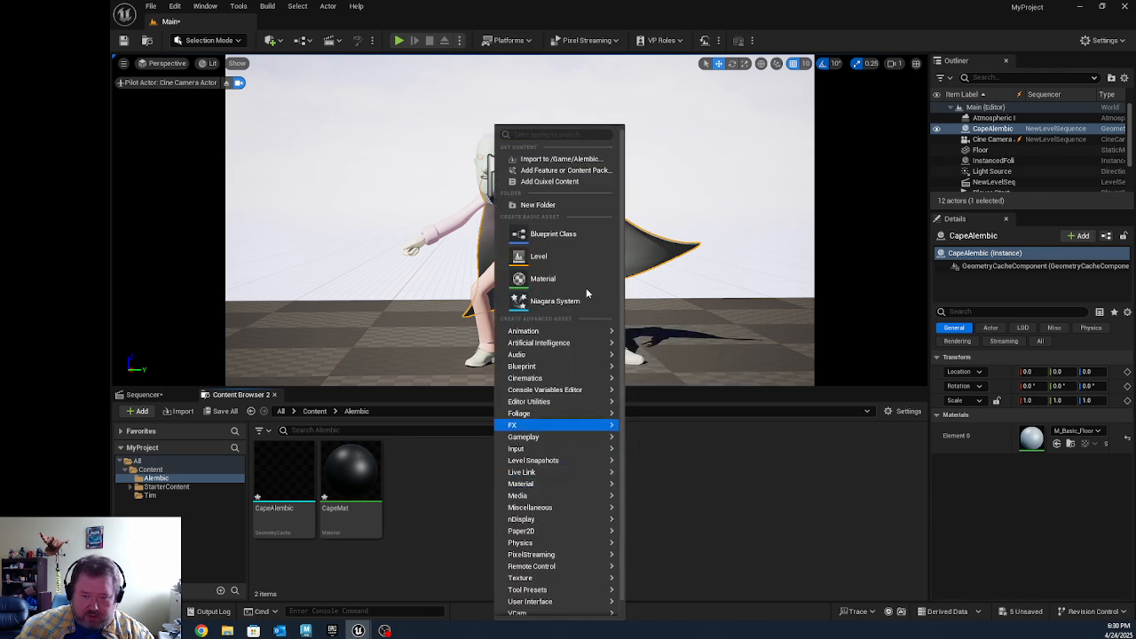
left_click(566, 161)
scroll(328, 266, "down", 10)
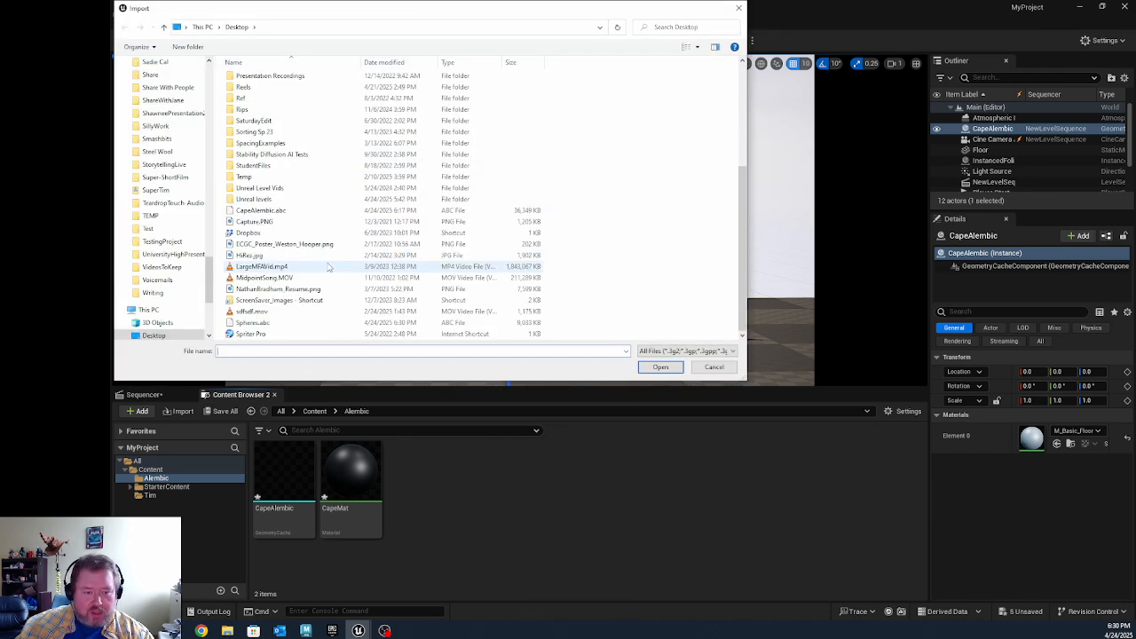
left_click(256, 323)
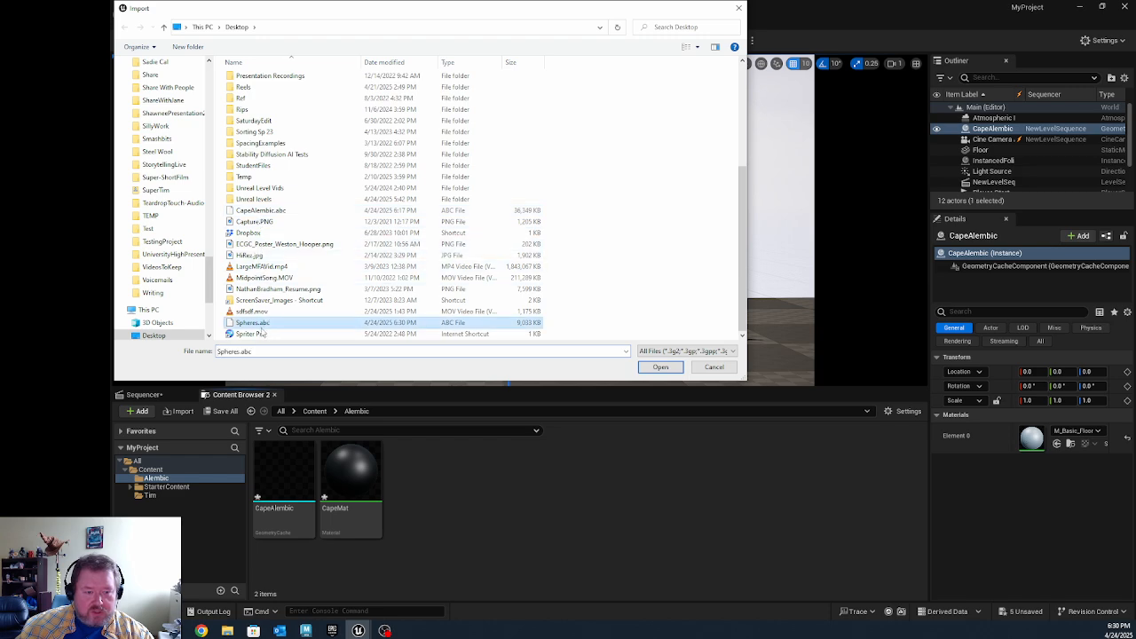
left_click(660, 366)
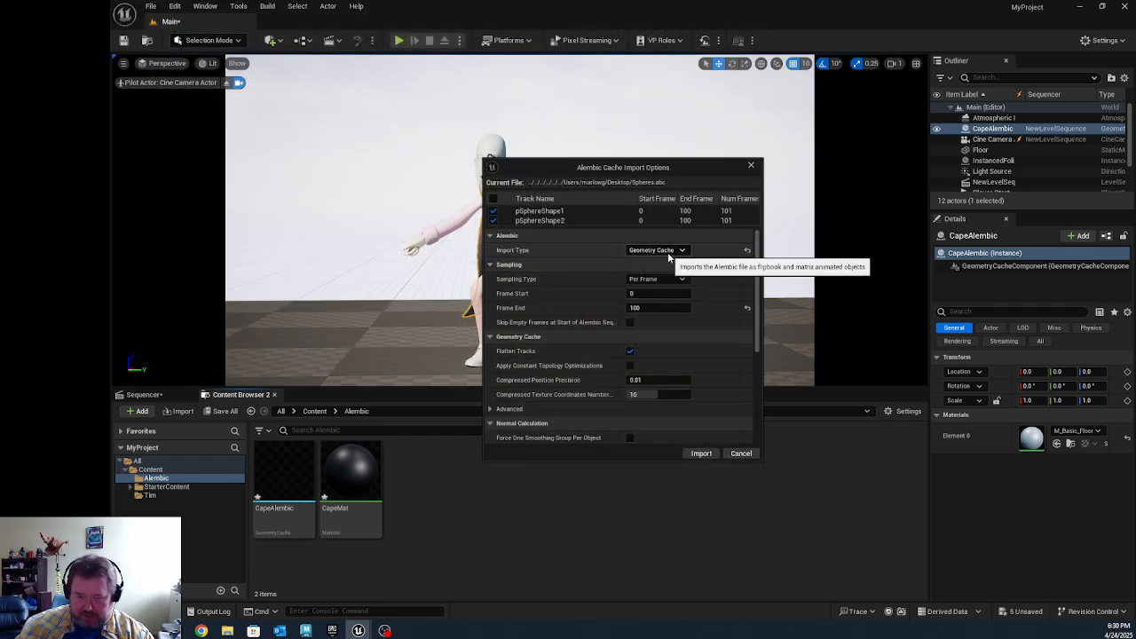
left_click(702, 453)
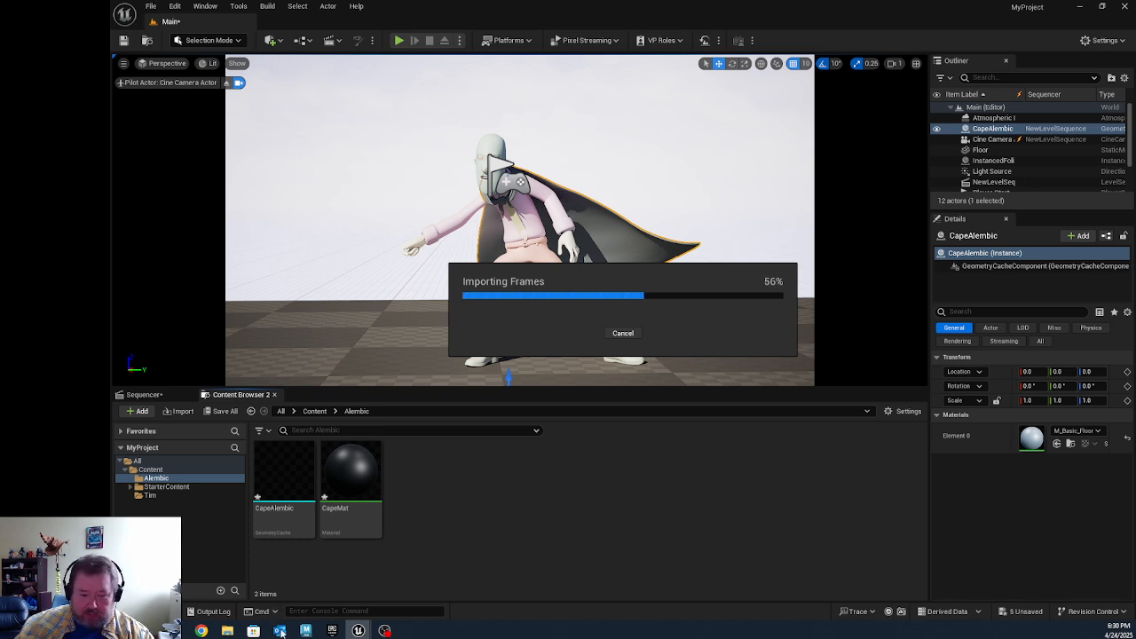
Step: Check the size of the exported Spheres.abc file in the Desktop folder in File Explorer, and minimise that window
mouse_move(227, 630)
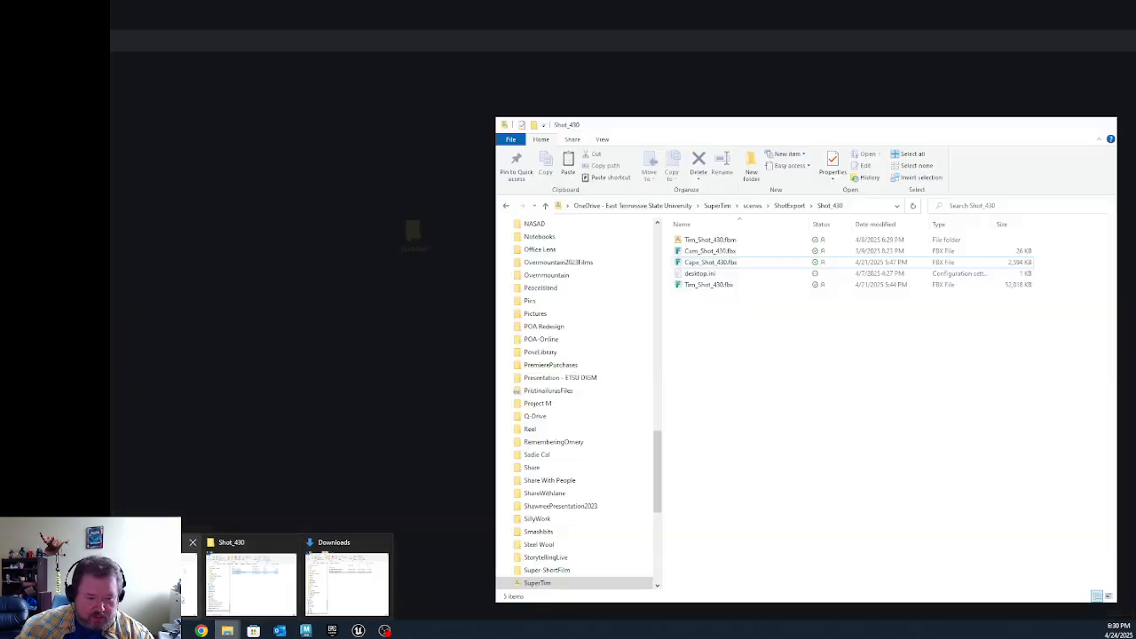
left_click(346, 583)
left_click(397, 418)
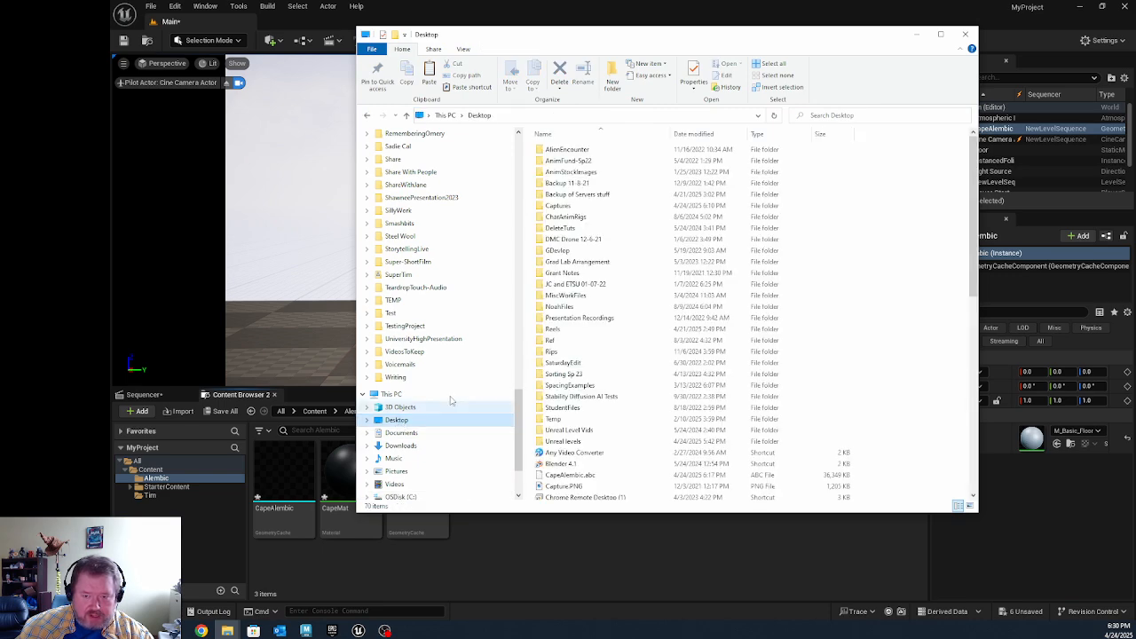
scroll(577, 422, "down", 6)
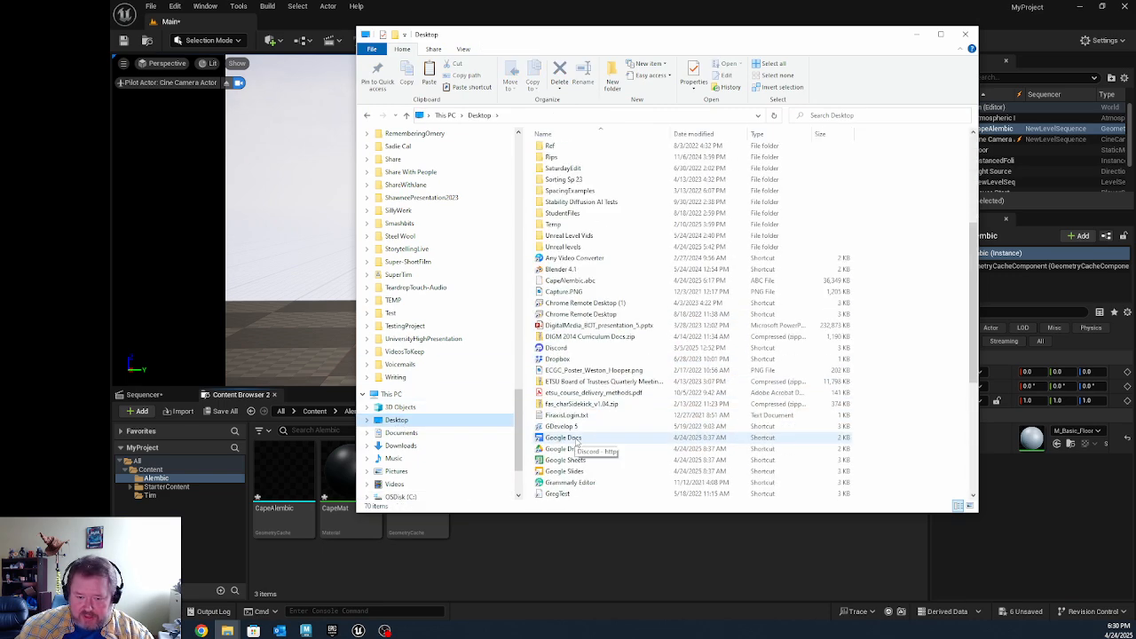
scroll(572, 446, "down", 3)
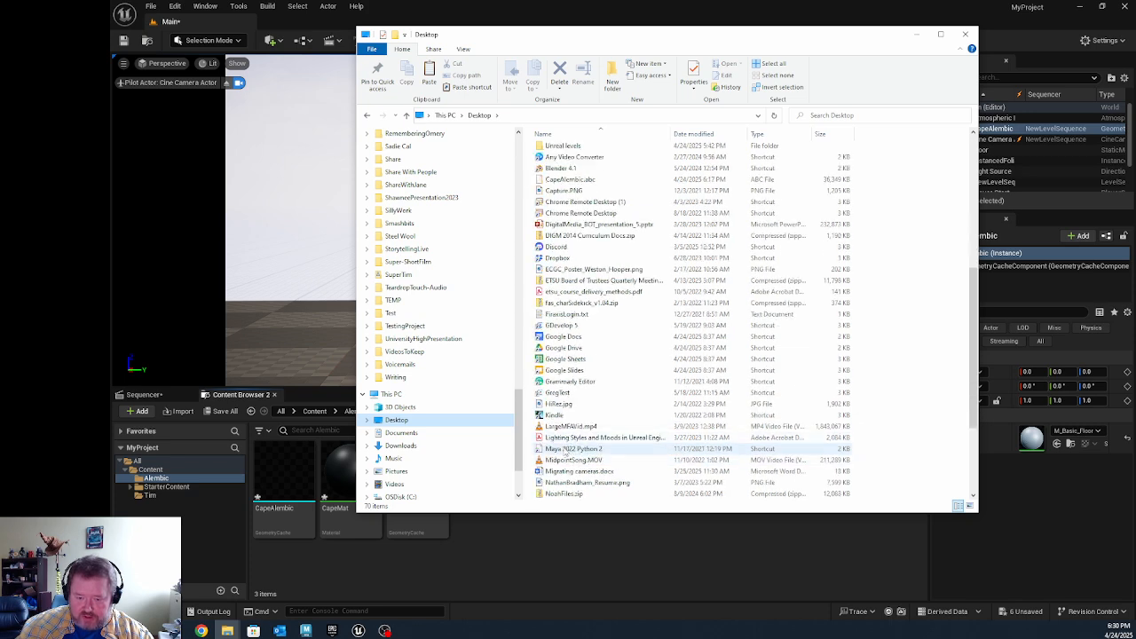
scroll(565, 450, "down", 4)
left_click(714, 439)
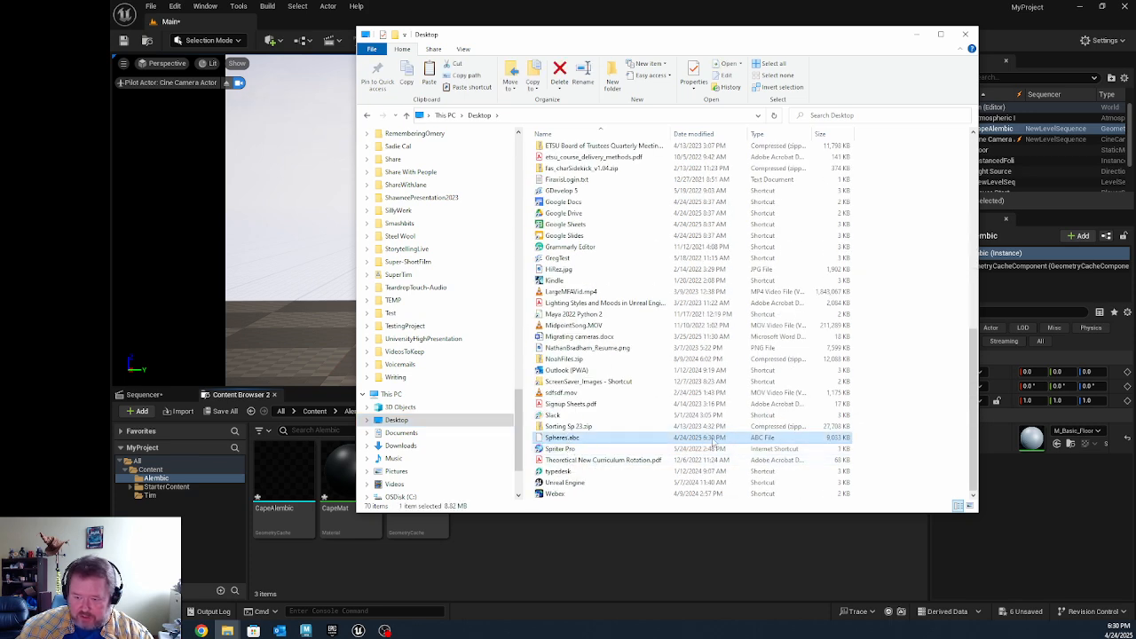
left_click(918, 34)
Step: Place the Spheres geometry cache in the level near the character and scale it uniformly to 0.25
left_click(417, 475)
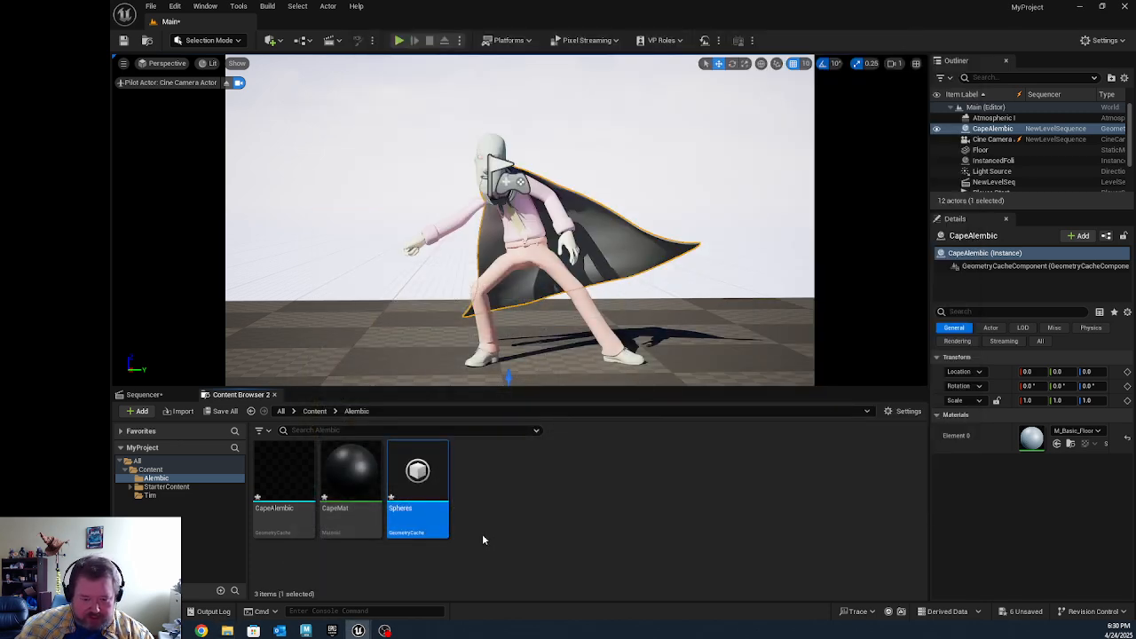
left_click_drag(417, 479, 481, 329)
scroll(486, 329, "down", 3)
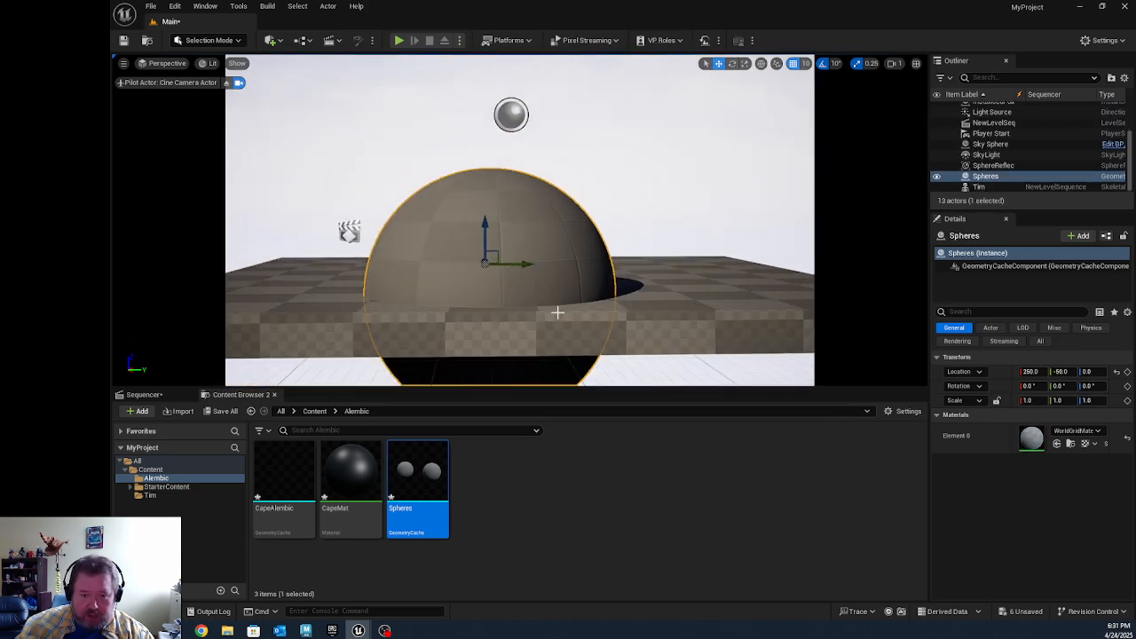
left_click_drag(557, 312, 399, 334, "alt")
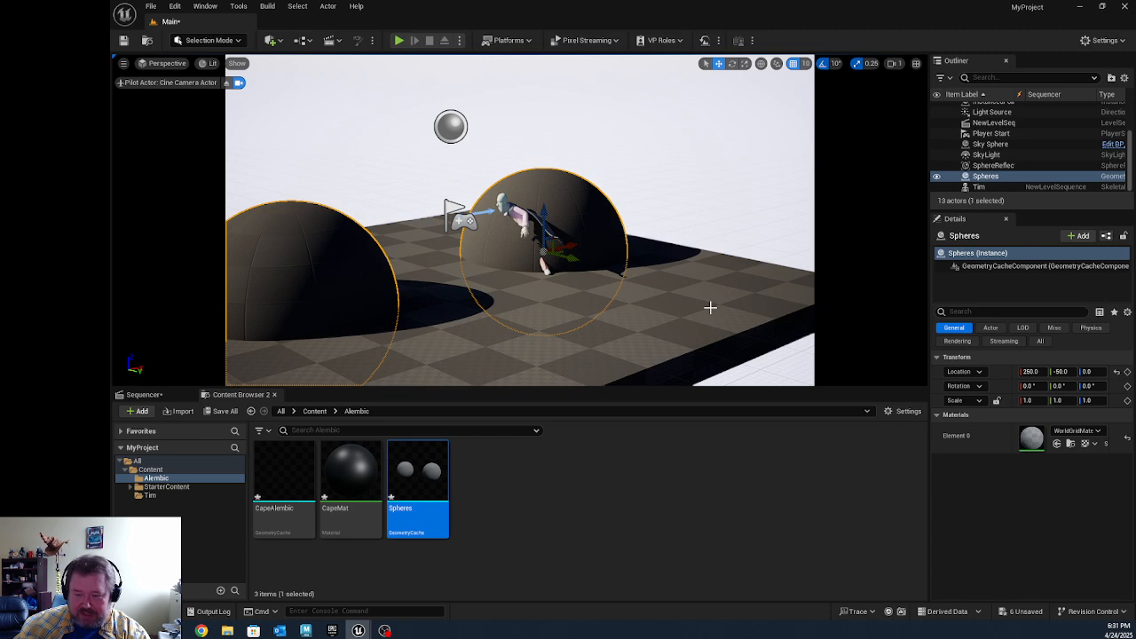
key("r")
left_click_drag(543, 253, 525, 265)
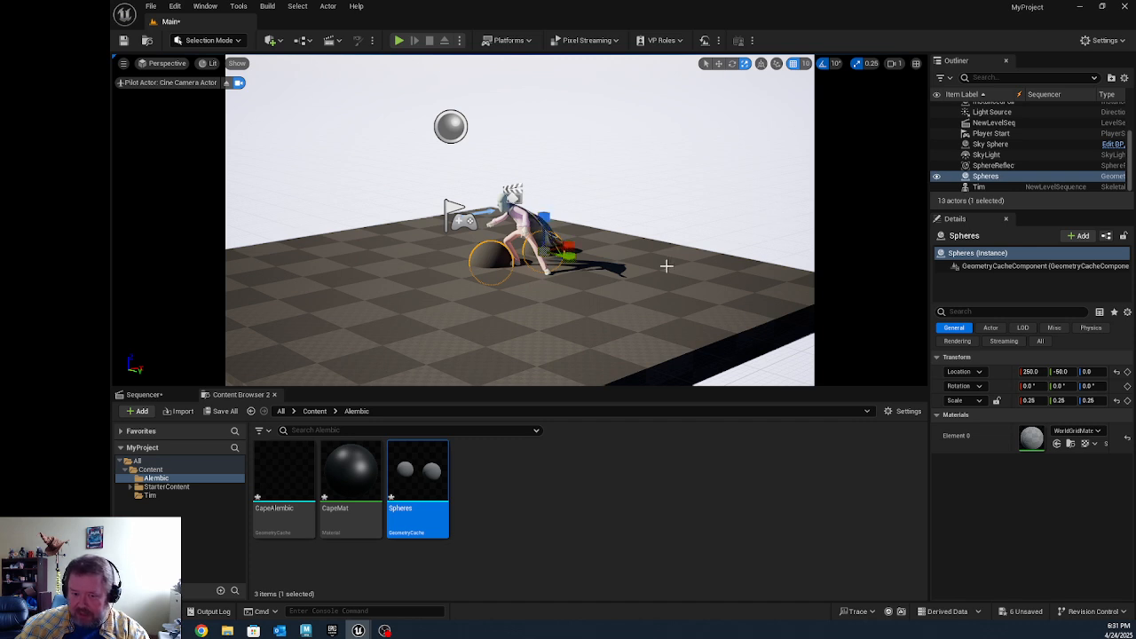
Step: Position the Spheres actor at X 0, Y 0, Z 40 and rotate it about 90 degrees around Z
key("w")
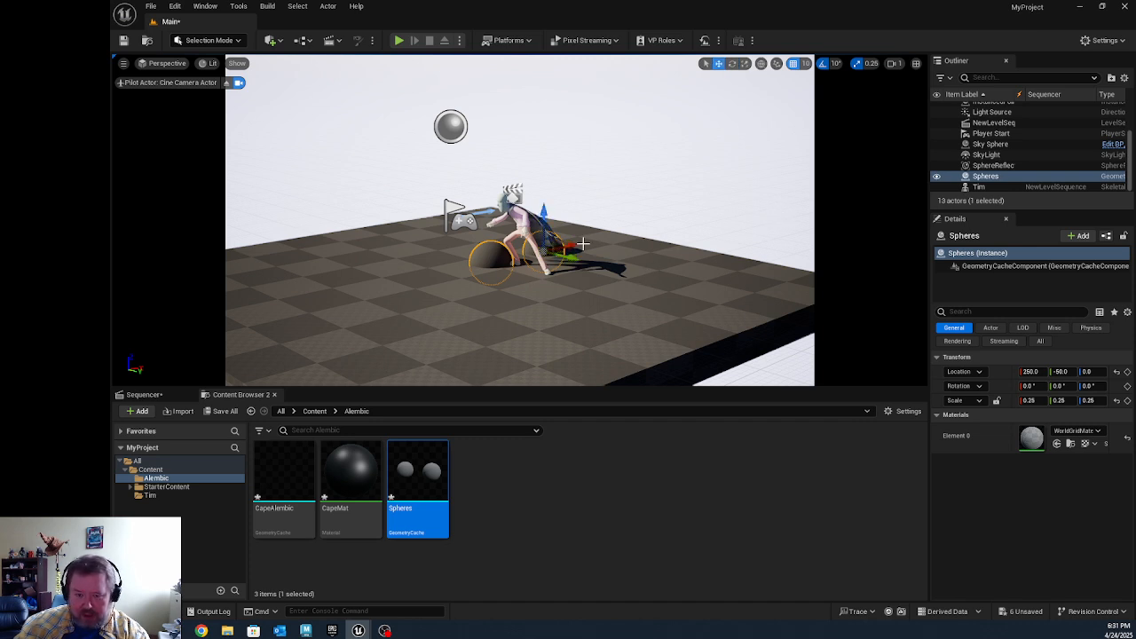
left_click(1031, 371)
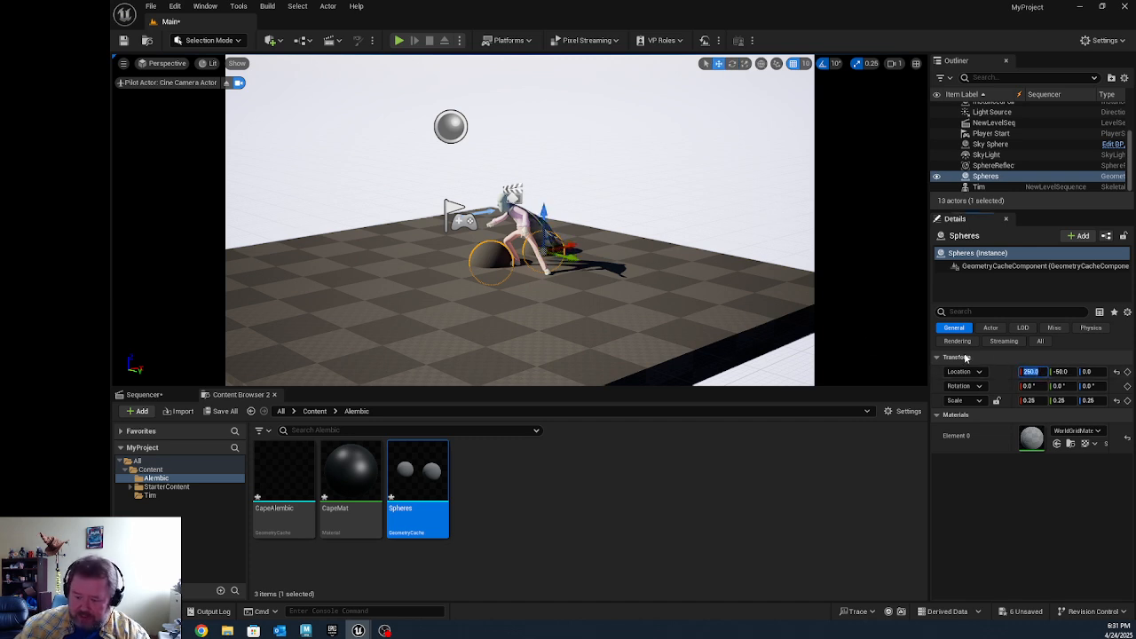
key("Return")
key("Tab")
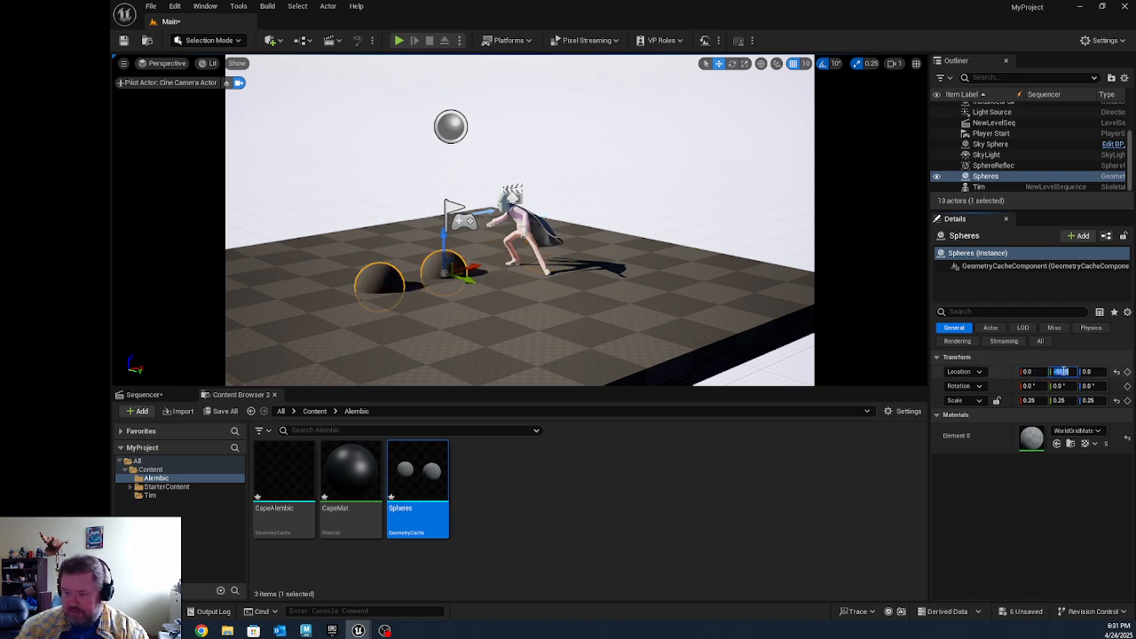
type("0")
key("Return")
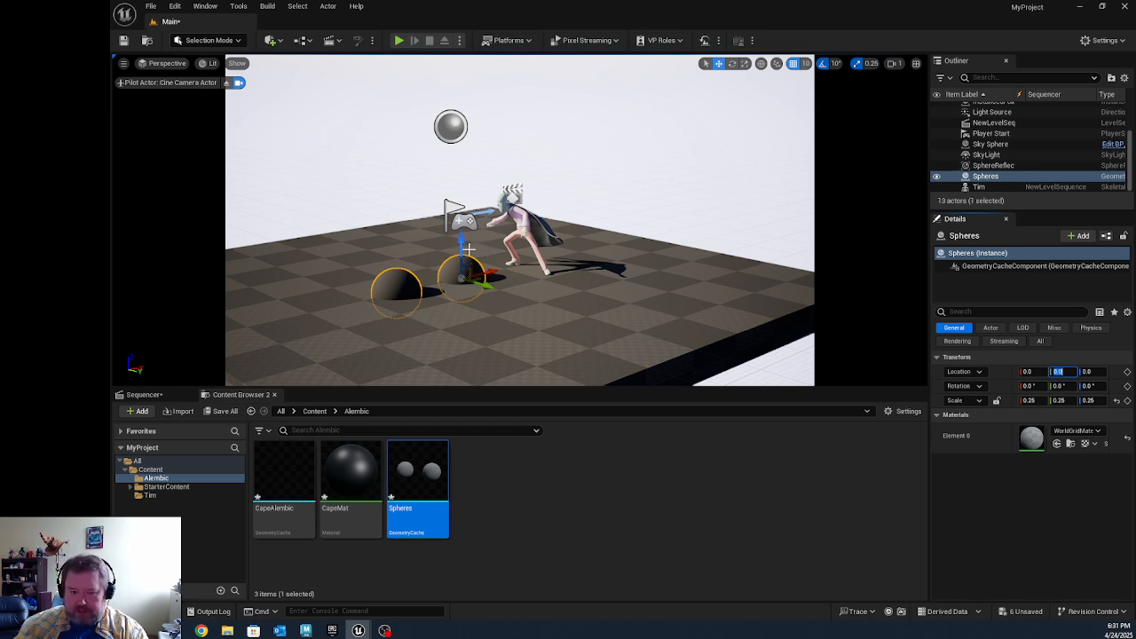
left_click_drag(460, 252, 459, 228)
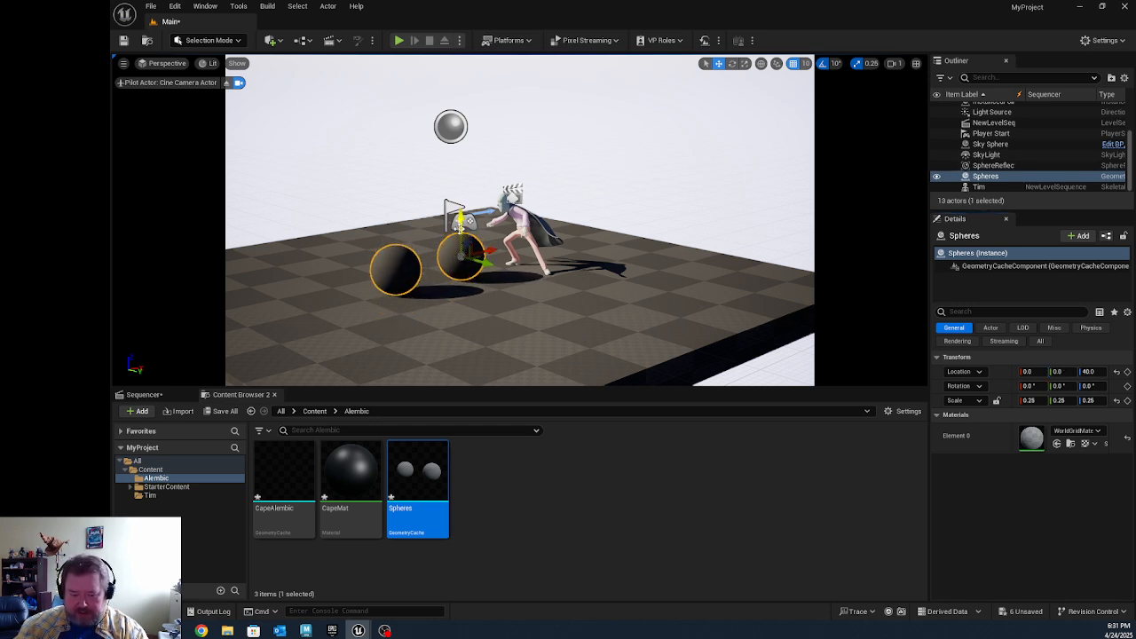
key("e")
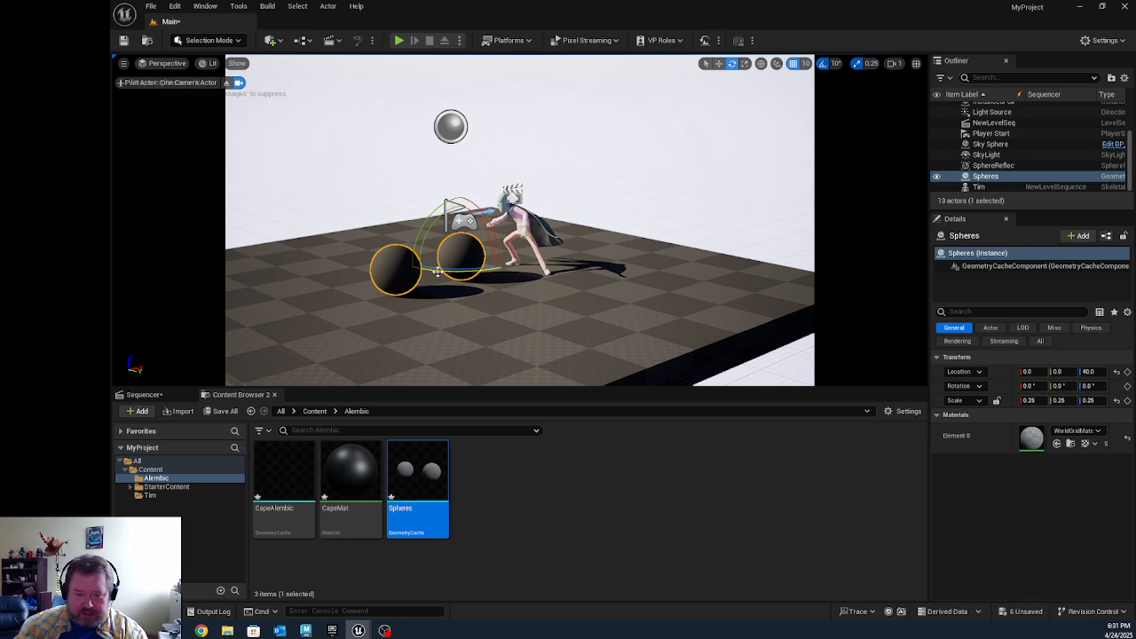
left_click_drag(436, 271, 490, 277)
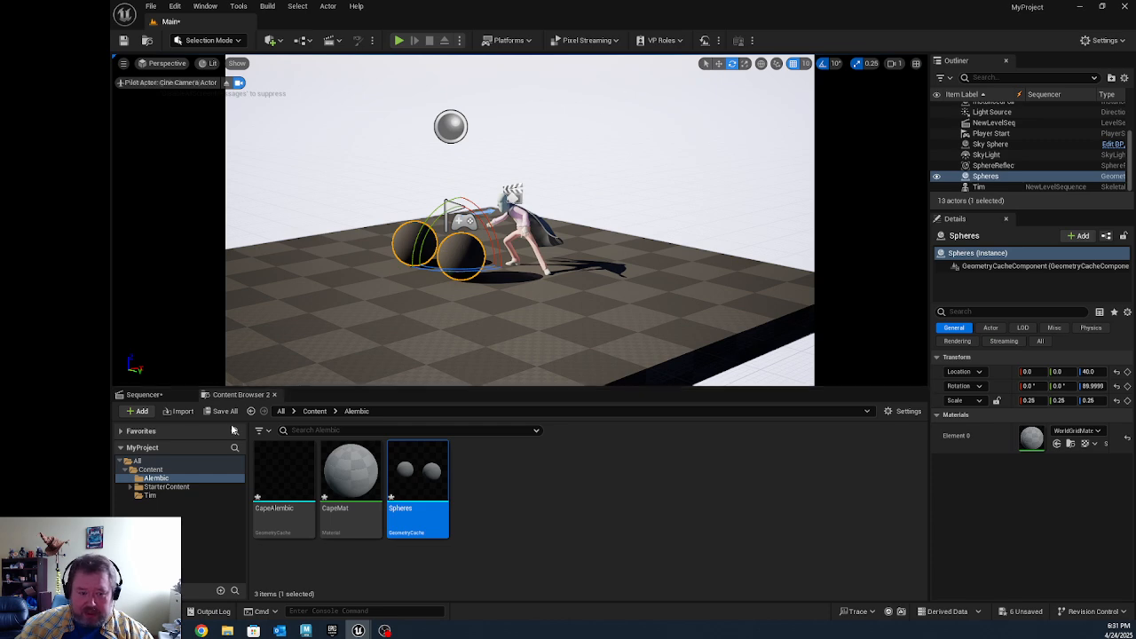
Step: Add the Spheres actor to the level sequence with a Geometry Cache track and start its clip at frame 0
left_click(142, 394)
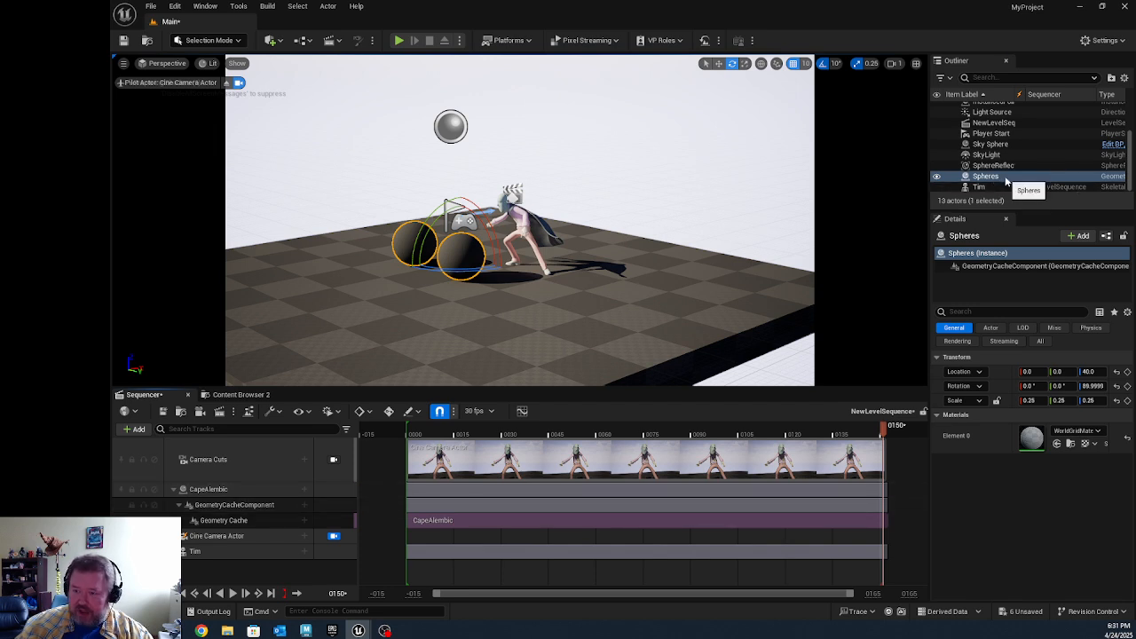
left_click_drag(989, 176, 186, 572)
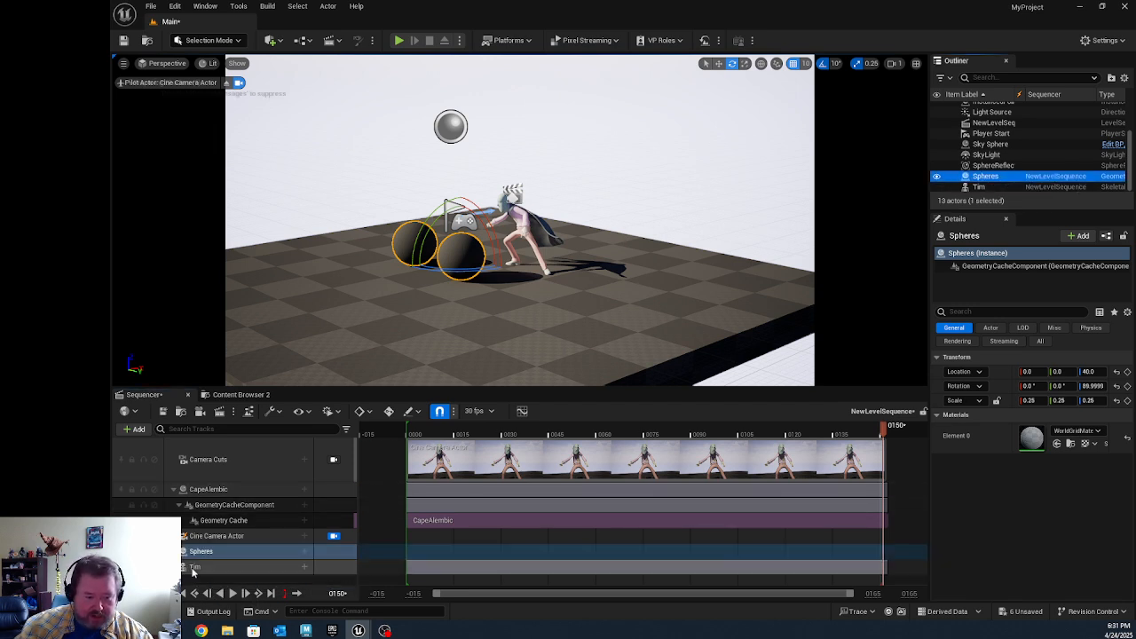
left_click(304, 551)
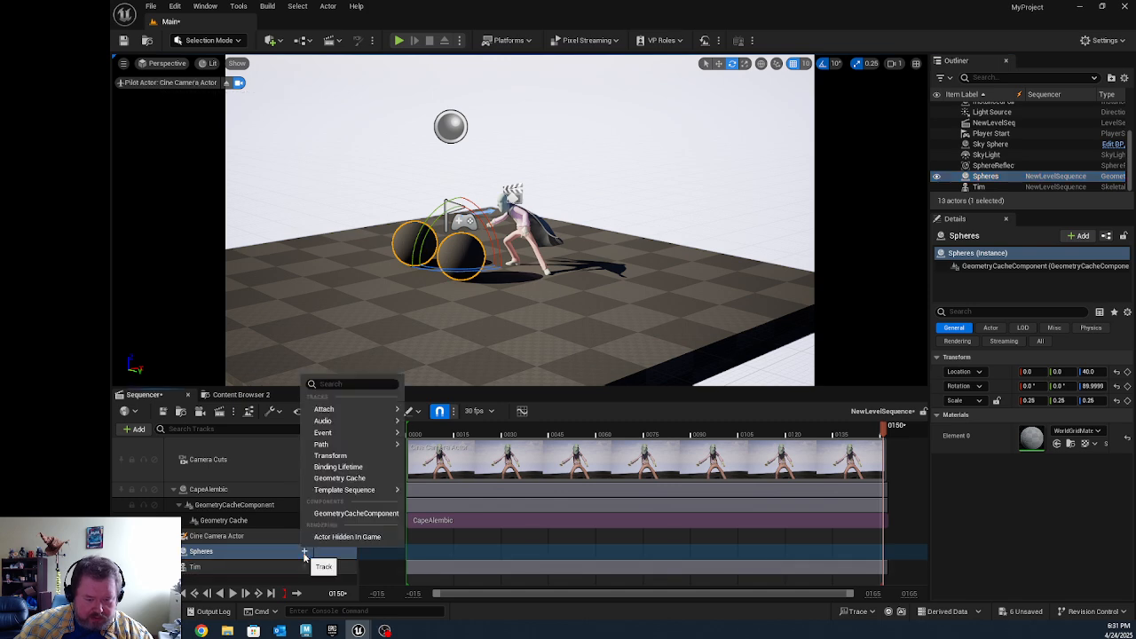
left_click(338, 478)
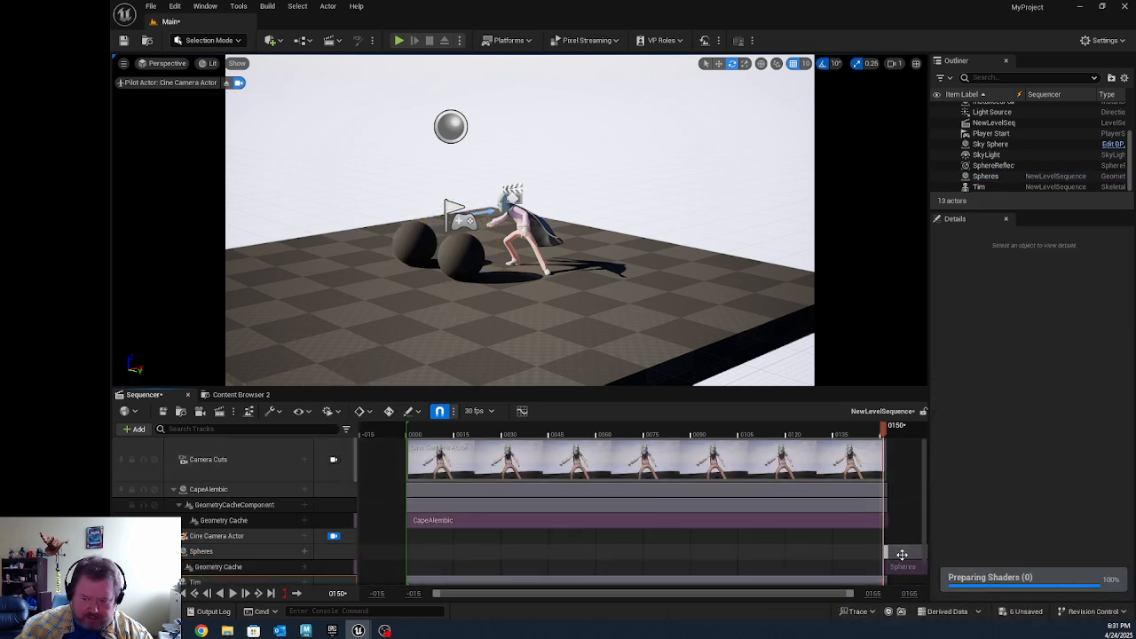
left_click_drag(901, 554, 426, 579)
Step: Scrub the sequence to about frame 92 and examine the deformation of both spheres from a closer viewpoint
left_click_drag(520, 434, 653, 453)
left_click_drag(433, 317, 568, 321, "alt")
right_click_drag(434, 317, 497, 317, "alt")
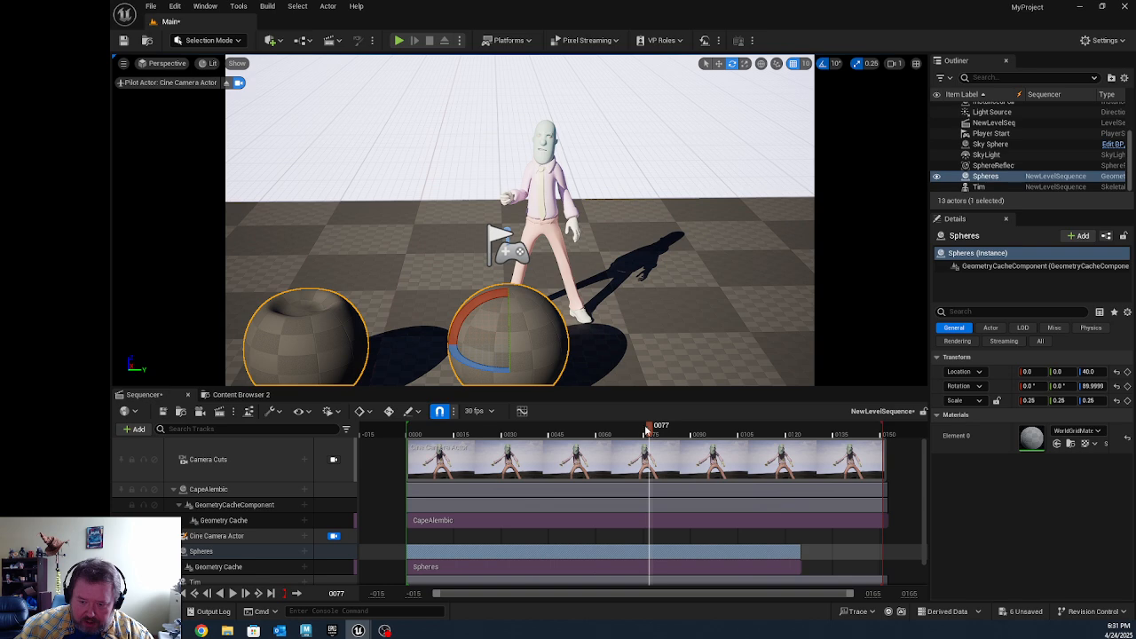
left_click_drag(647, 431, 697, 456)
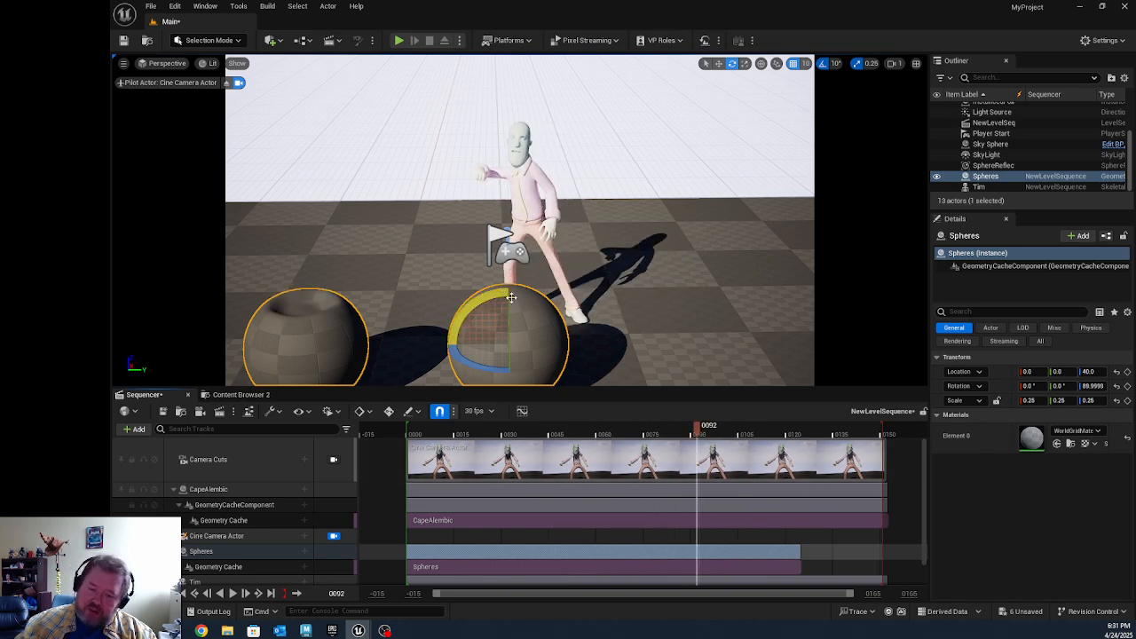
middle_click_drag(543, 319, 601, 235)
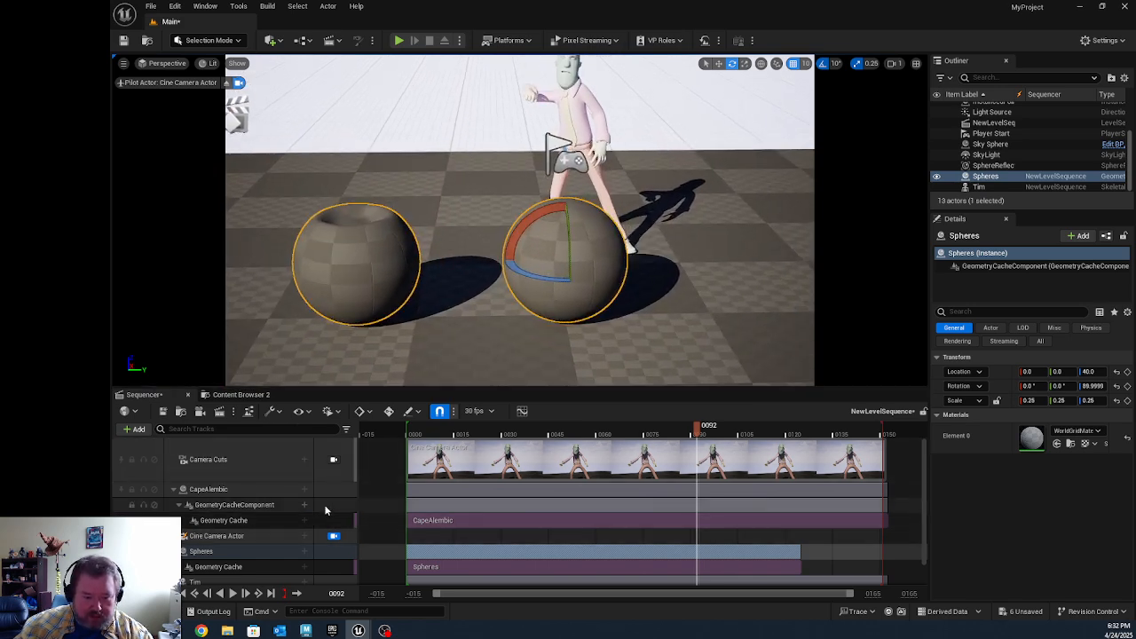
left_click(334, 535)
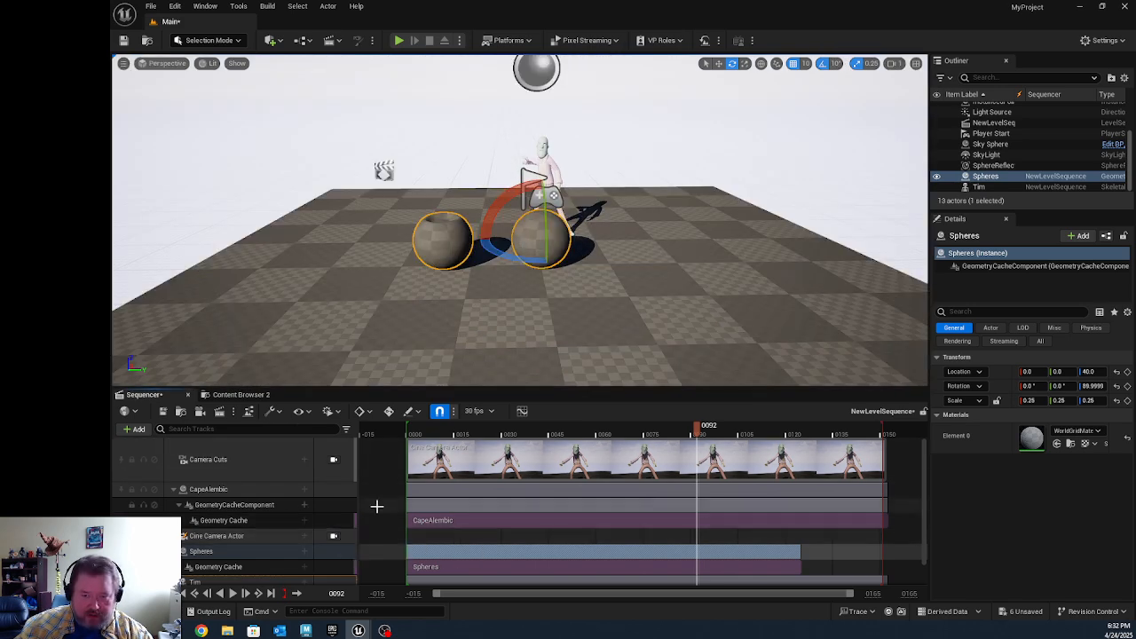
left_click(334, 535)
mouse_move(481, 278)
right_mouse_down("alt")
mouse_move(535, 278)
mouse_move(494, 279)
right_mouse_up("alt")
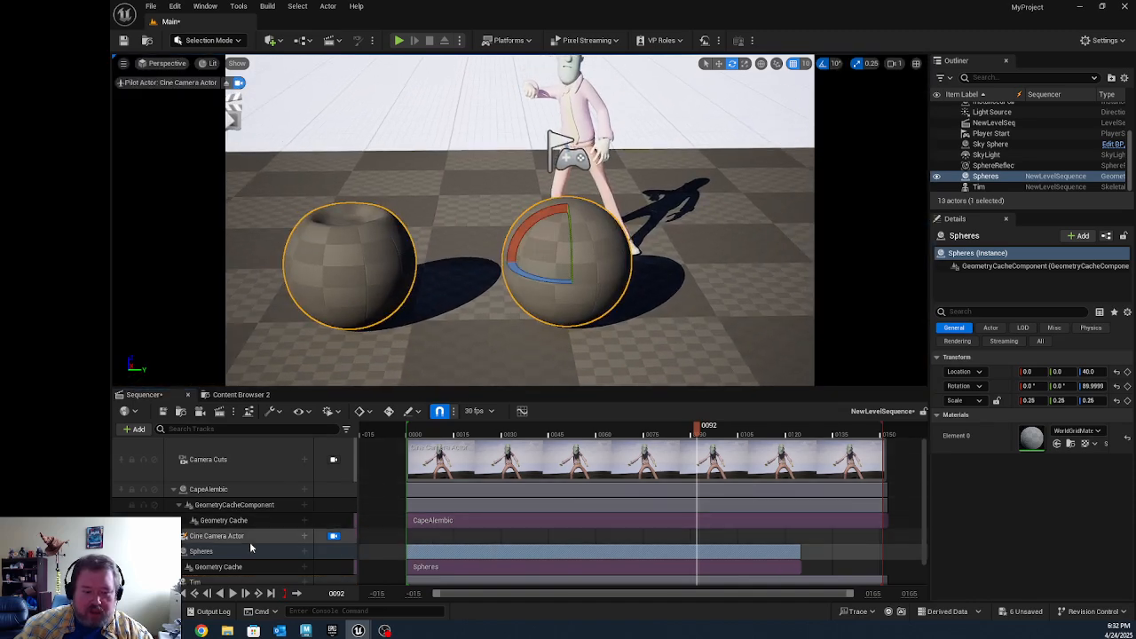
Step: Play the level sequence from the start to review the deforming spheres alongside the caped character
left_click(195, 593)
left_click(232, 593)
left_click(450, 123)
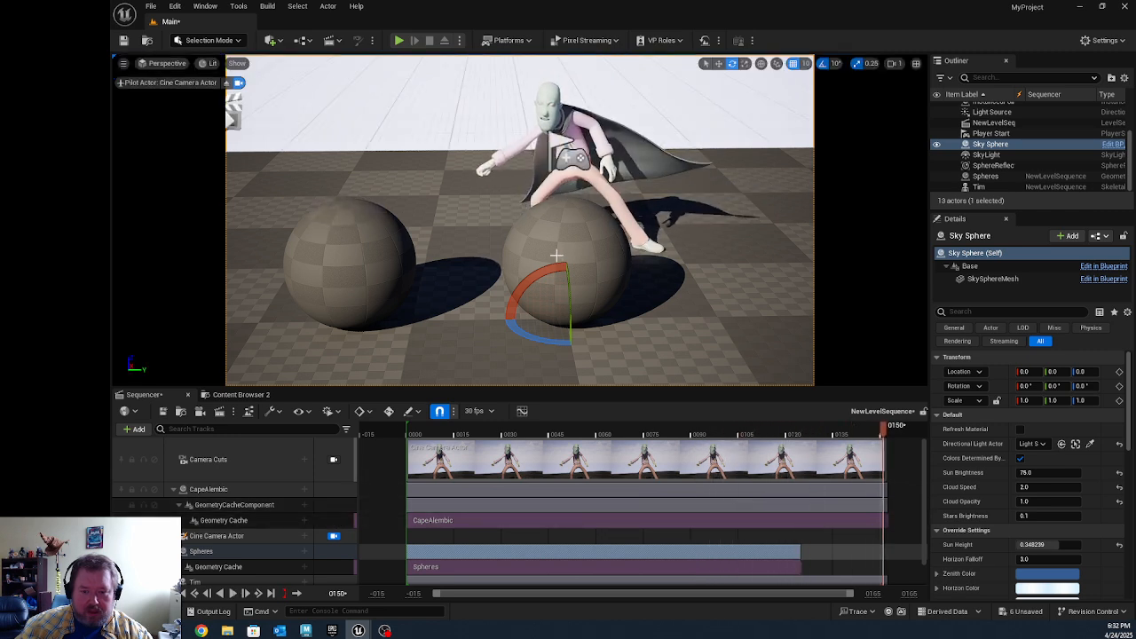
left_click(233, 593)
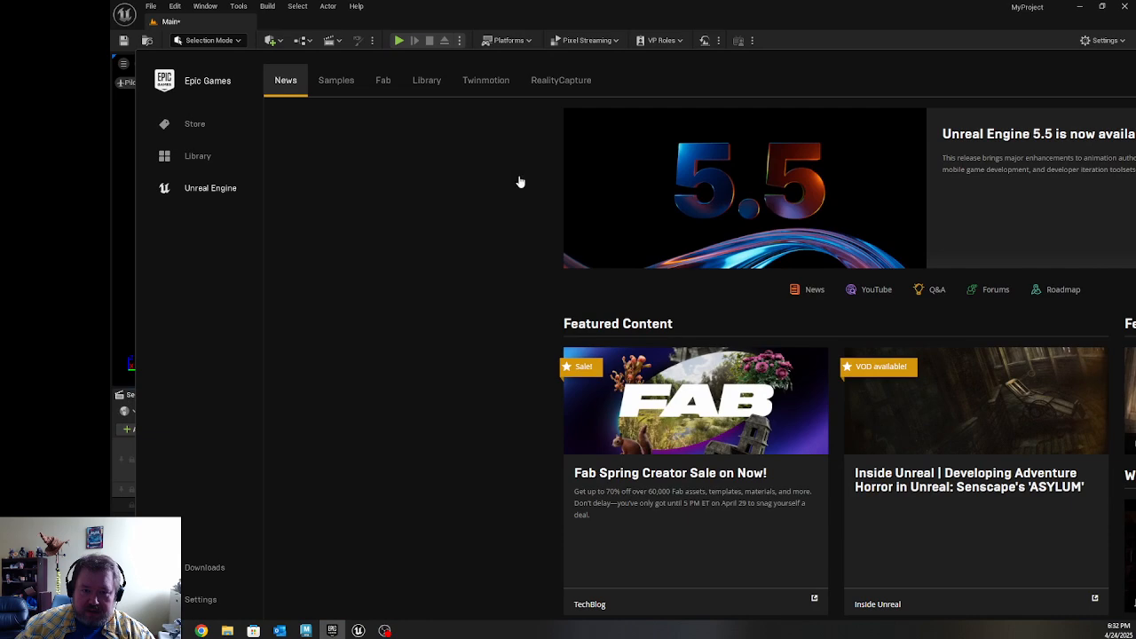
Step: Browse the launcher's Library of engine versions, projects and Fab assets, and open the Fab marketplace page
left_click(427, 81)
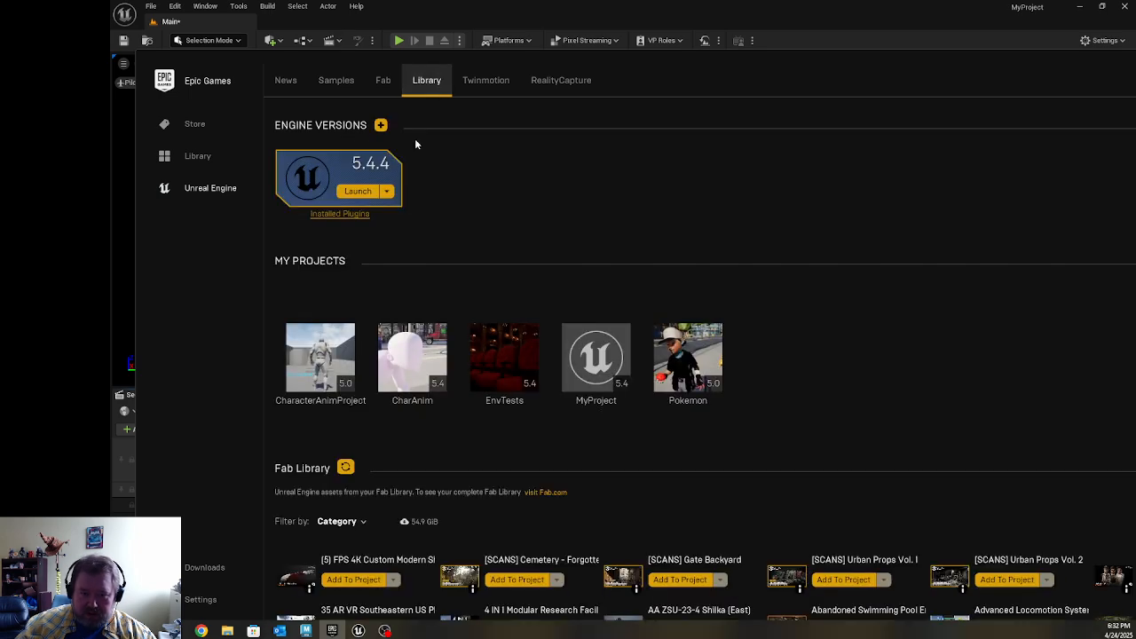
scroll(639, 471, "down", 2)
scroll(679, 477, "down", 5)
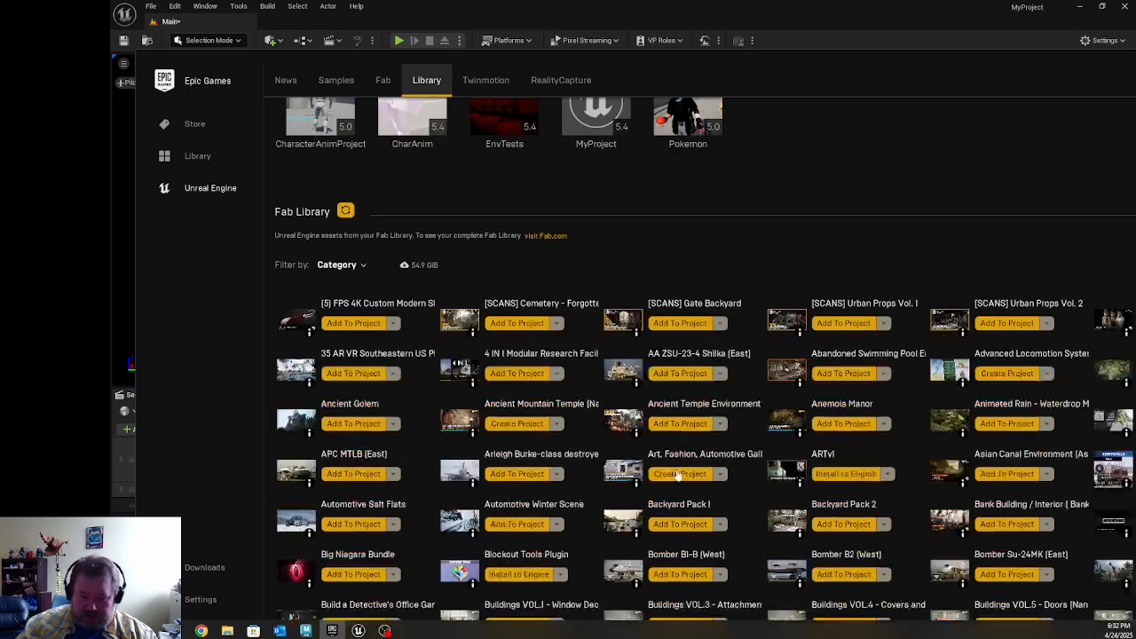
scroll(677, 474, "down", 2)
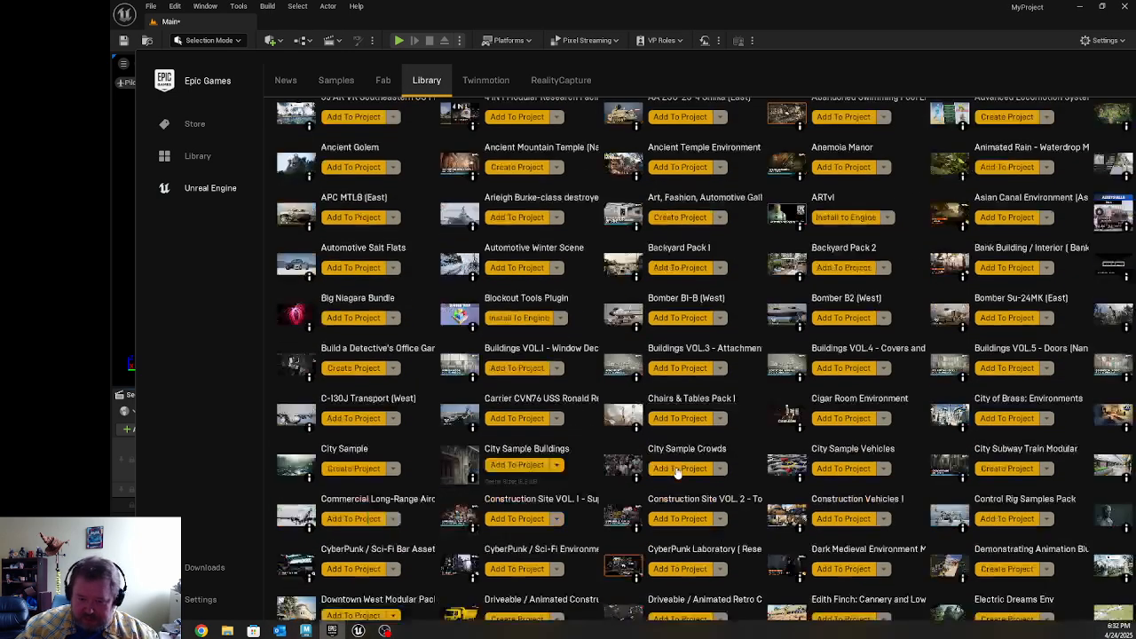
scroll(567, 437, "up", 2)
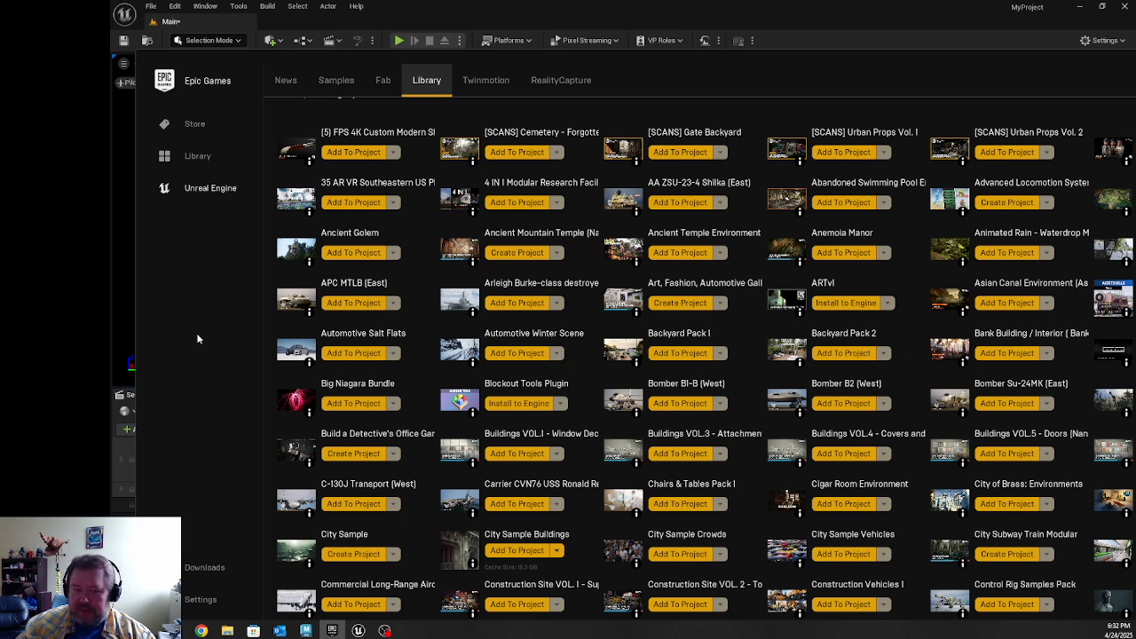
scroll(448, 364, "up", 10)
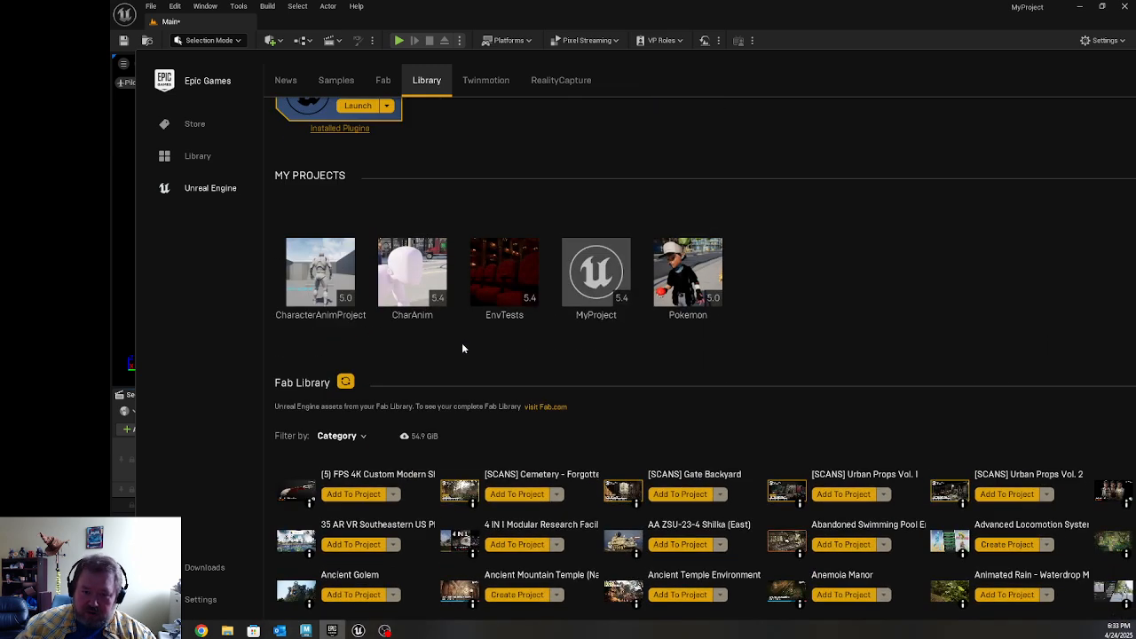
left_click(384, 81)
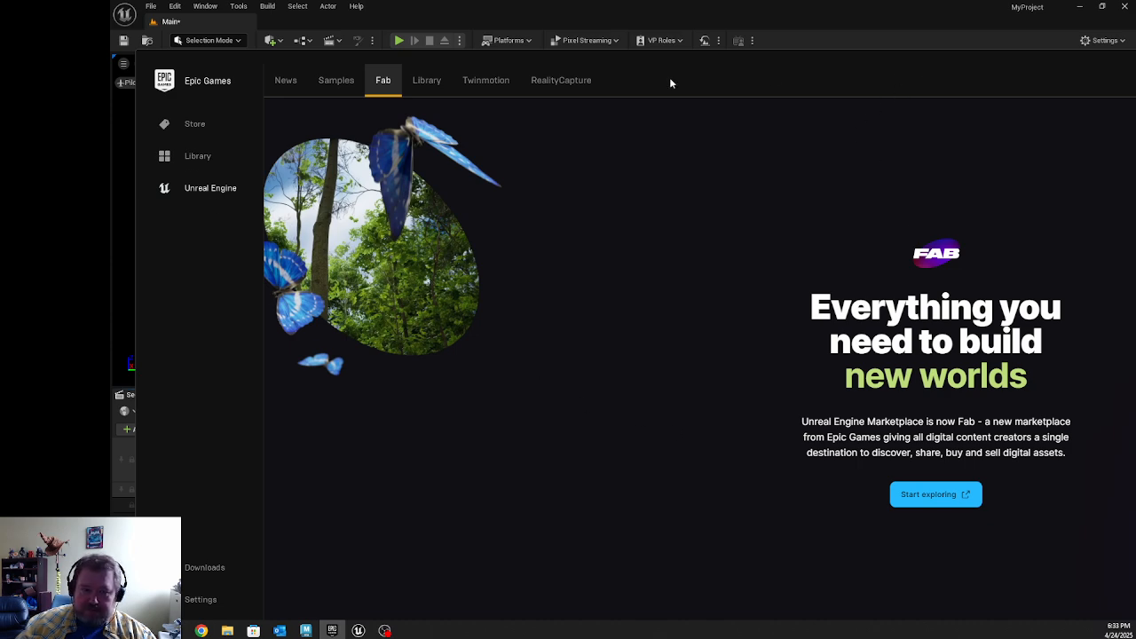
Step: Move the launcher off the Unreal Editor and scrub the level sequence to frame 150 to review the caped character and spheres
left_click_drag(932, 64, 111, 208)
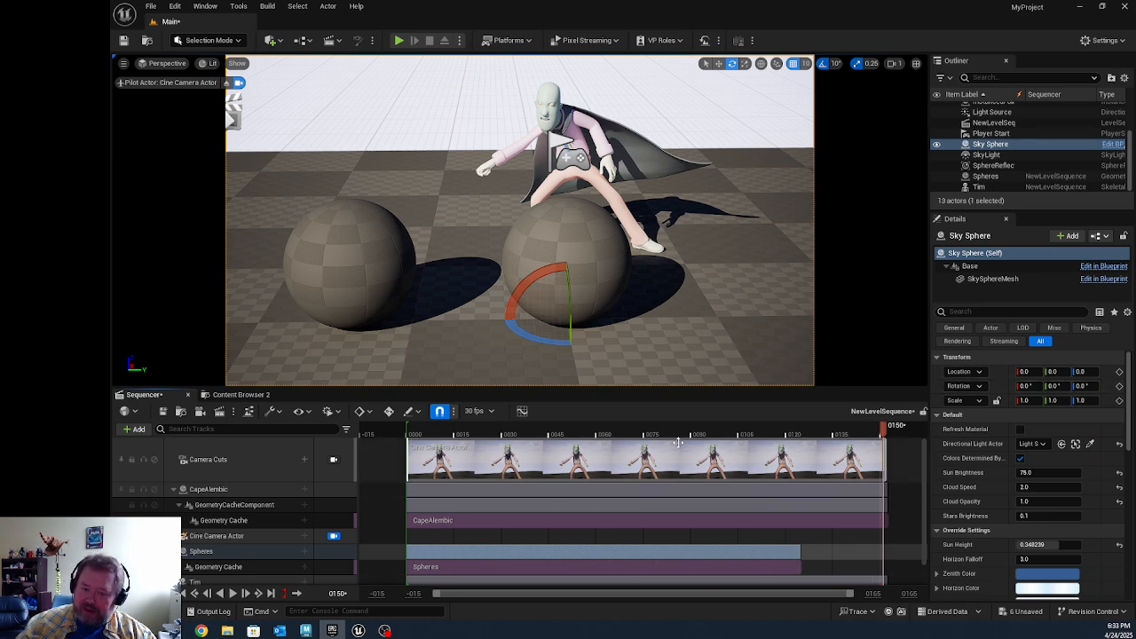
left_click_drag(622, 439, 875, 480)
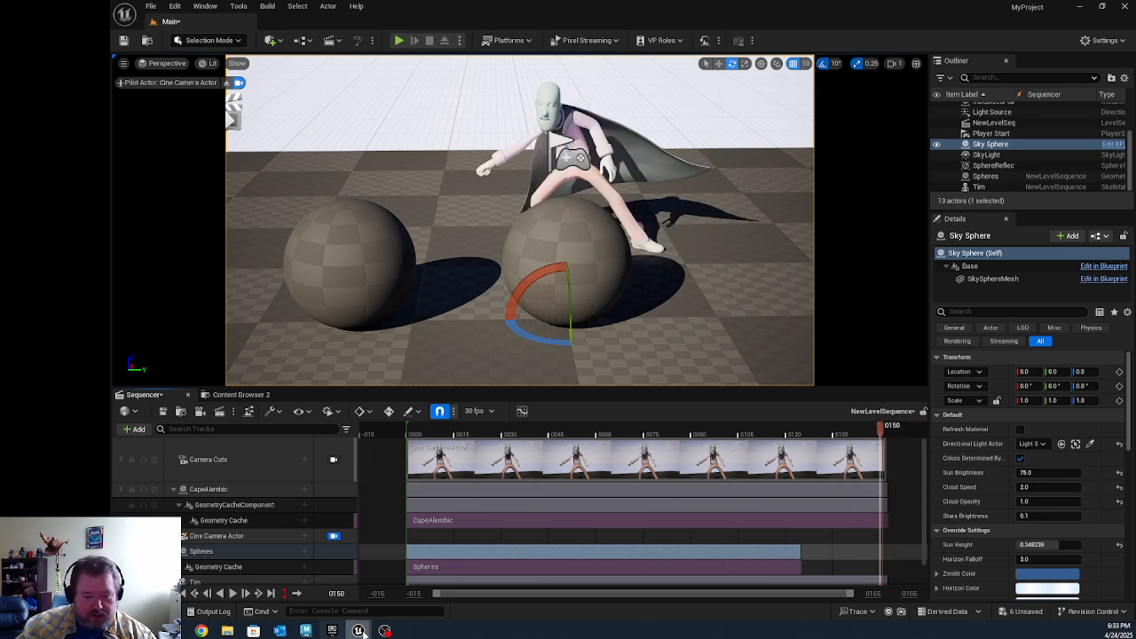